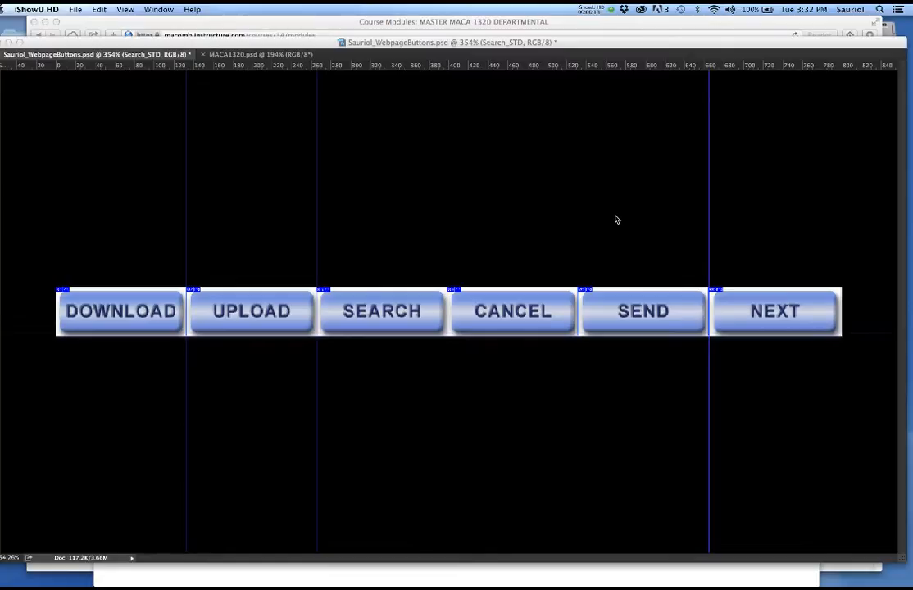
- Nudge the Tools panel slightly higher, then hide all panels with Tab to leave only the canvas
{"action": "left_click", "coordinate": [550, 223]}
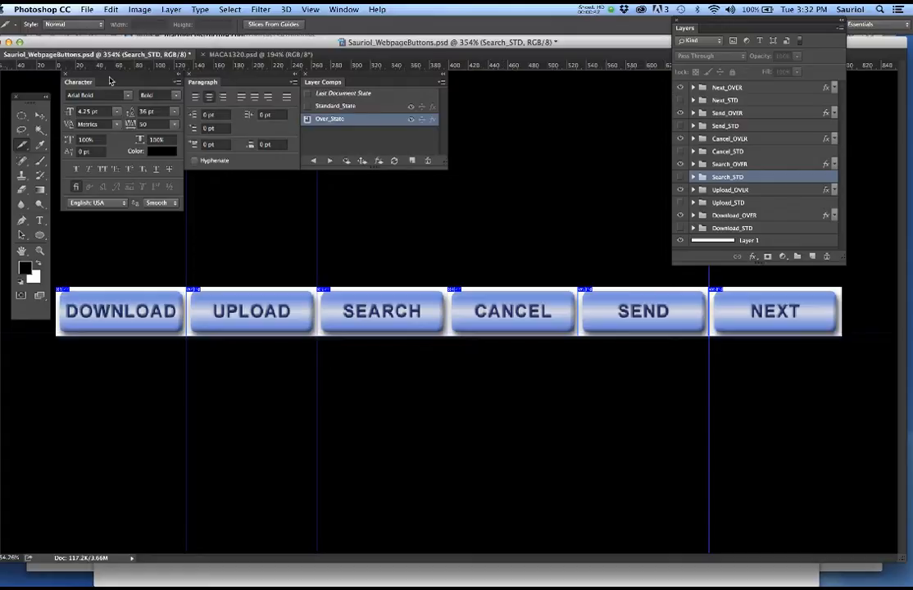
{"action": "left_click_drag", "start_coordinate": [35, 98], "coordinate": [35, 77]}
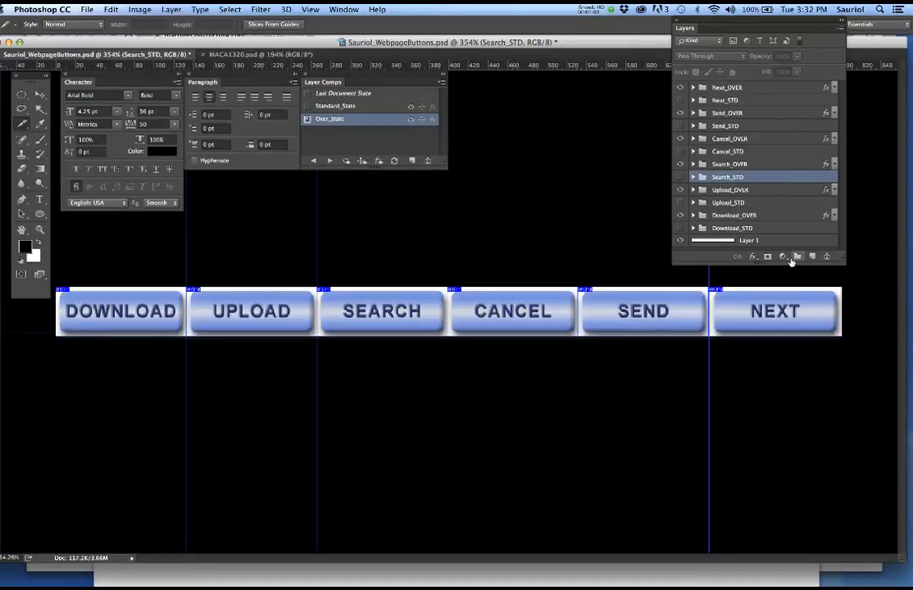
{"action": "key", "text": "Tab"}
- Open the lesson's images folder in icon view, widened to fit six thumbnails across
{"action": "left_click_drag", "start_coordinate": [912, 95], "coordinate": [216, 70]}
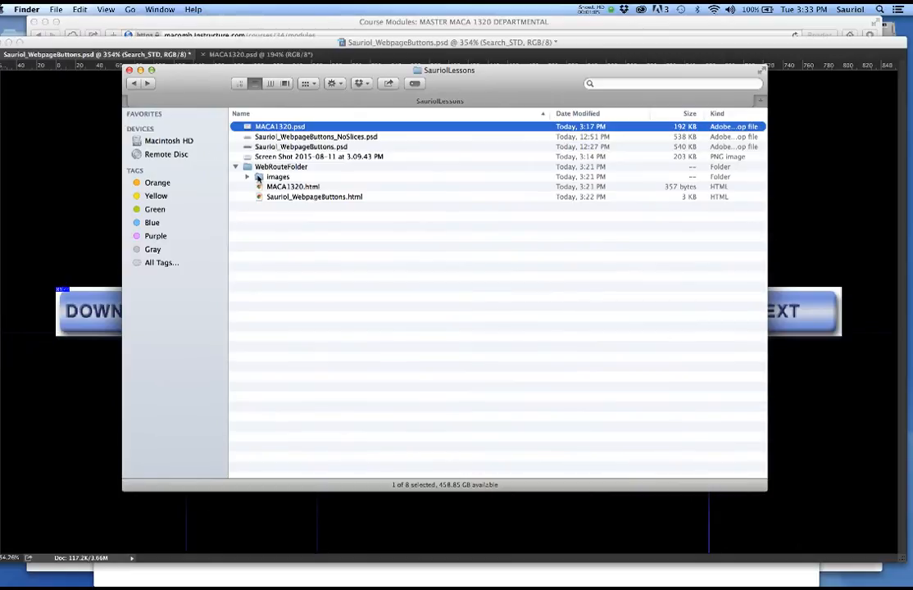
{"action": "double_click", "coordinate": [257, 177]}
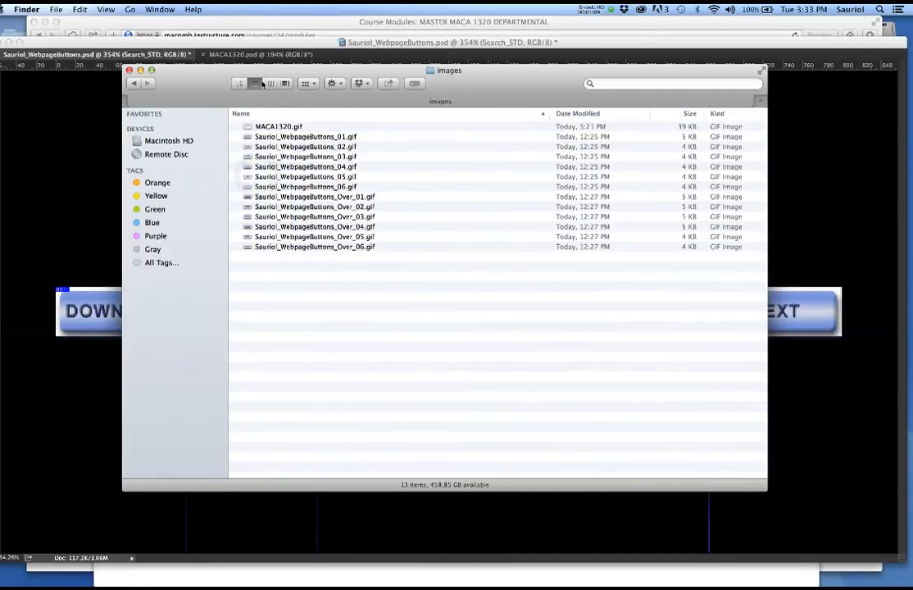
{"action": "left_click", "coordinate": [240, 83]}
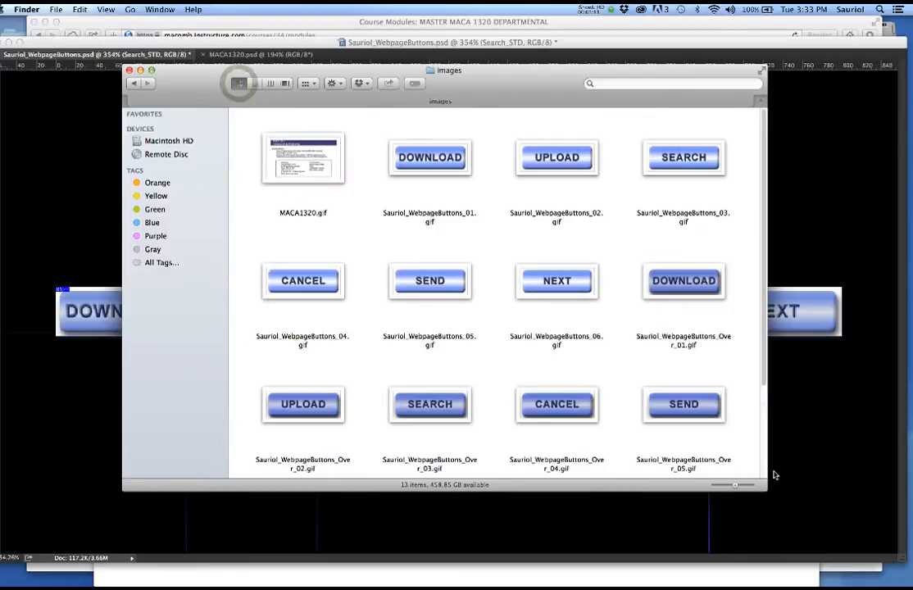
{"action": "left_click_drag", "start_coordinate": [763, 487], "coordinate": [890, 485]}
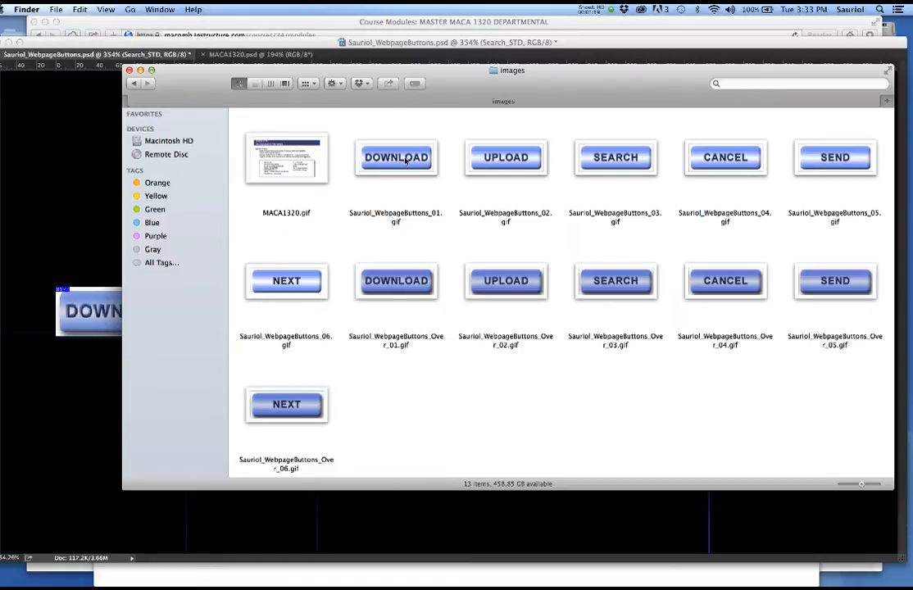
- Preview the DOWNLOAD, UPLOAD, SEARCH, CANCEL, SEND, NEXT and MACA1320 button GIFs
{"action": "left_click", "coordinate": [402, 283]}
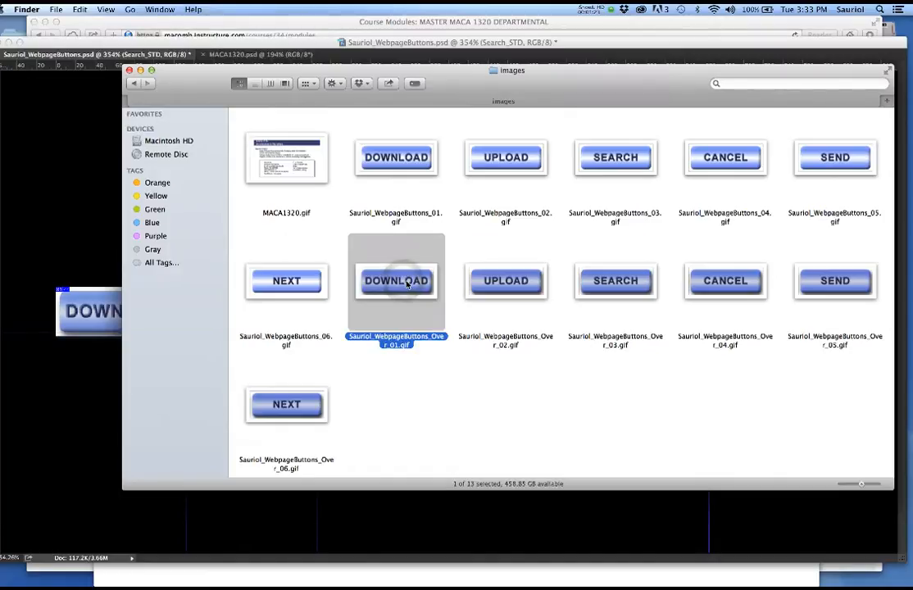
{"action": "left_click", "coordinate": [526, 157]}
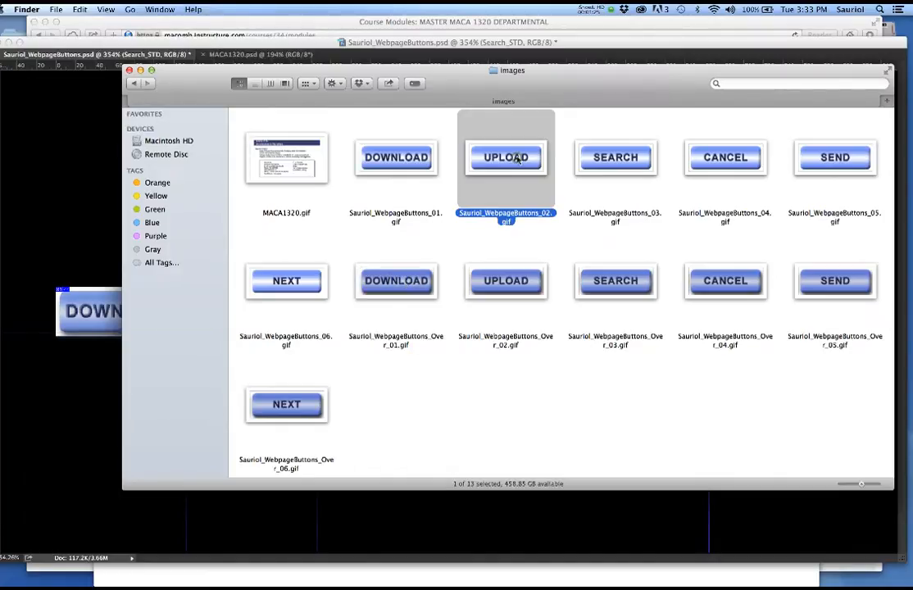
{"action": "left_click", "coordinate": [514, 287]}
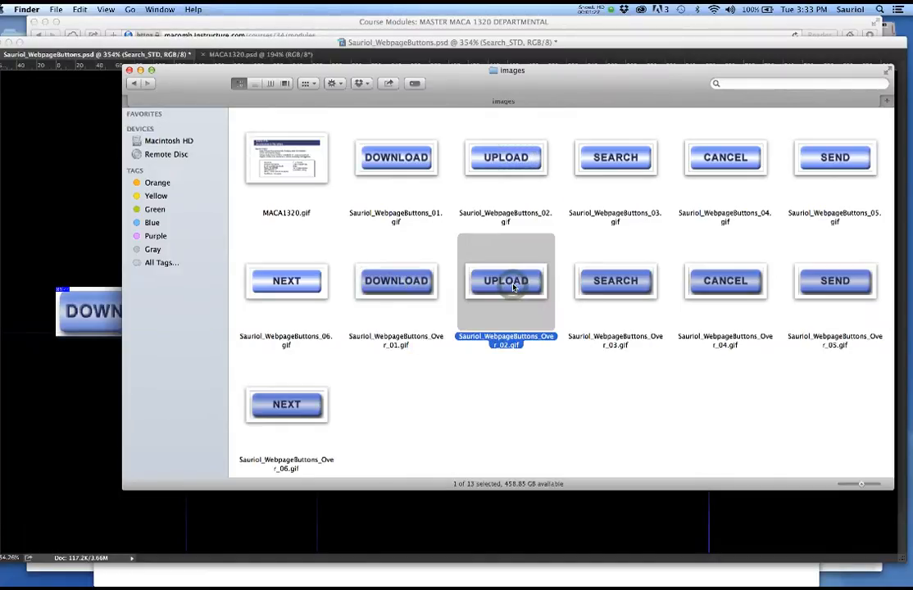
{"action": "left_click", "coordinate": [633, 161]}
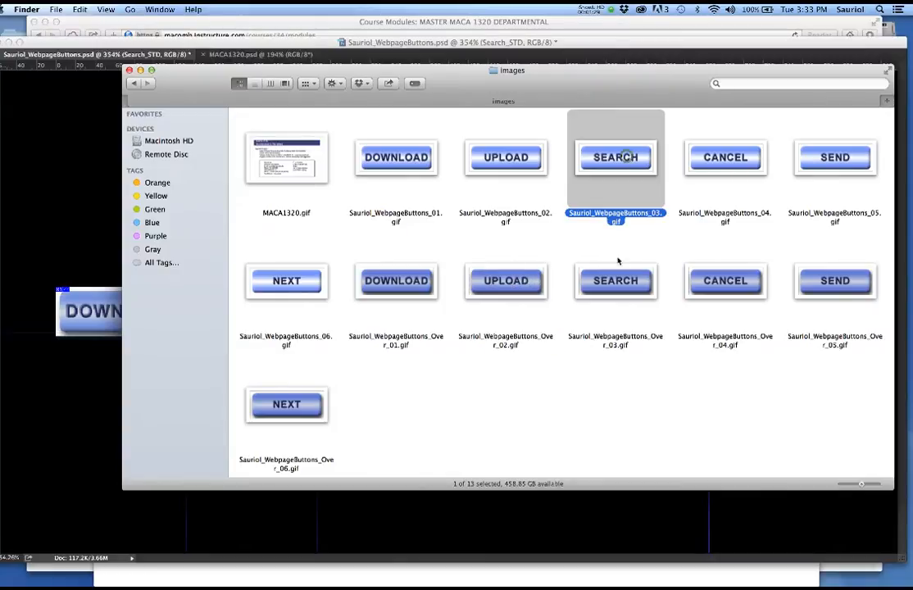
{"action": "left_click", "coordinate": [723, 153]}
{"action": "left_click", "coordinate": [836, 157]}
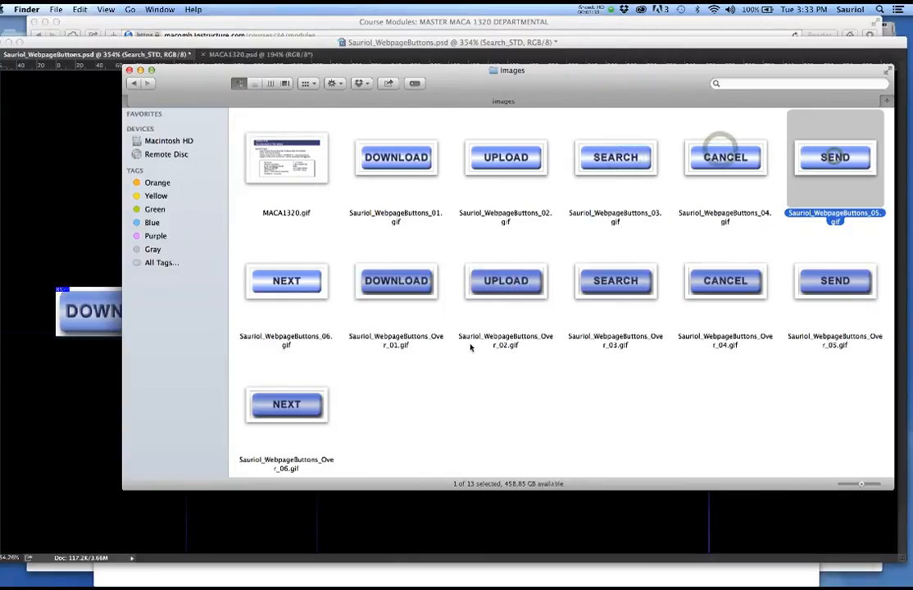
{"action": "left_click", "coordinate": [302, 284]}
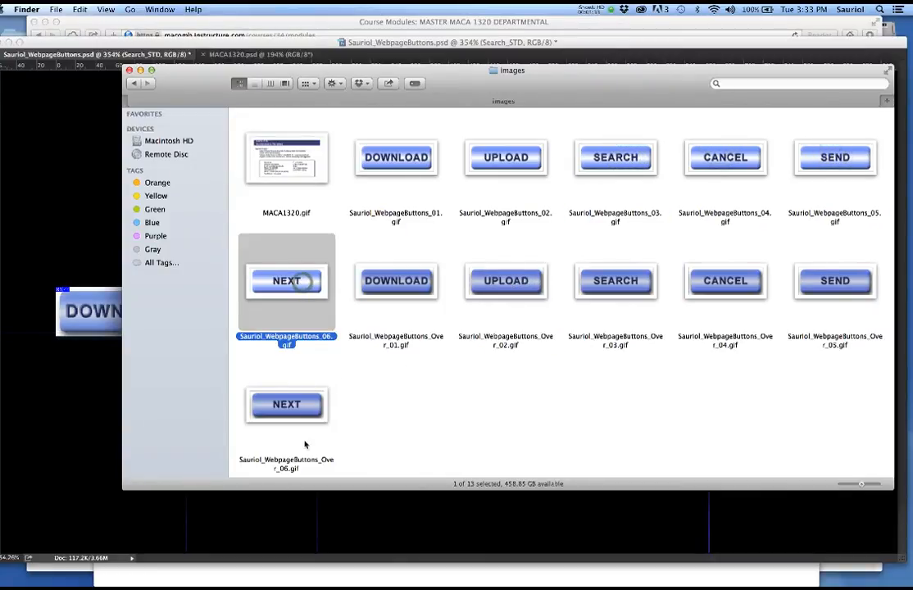
{"action": "left_click", "coordinate": [302, 154]}
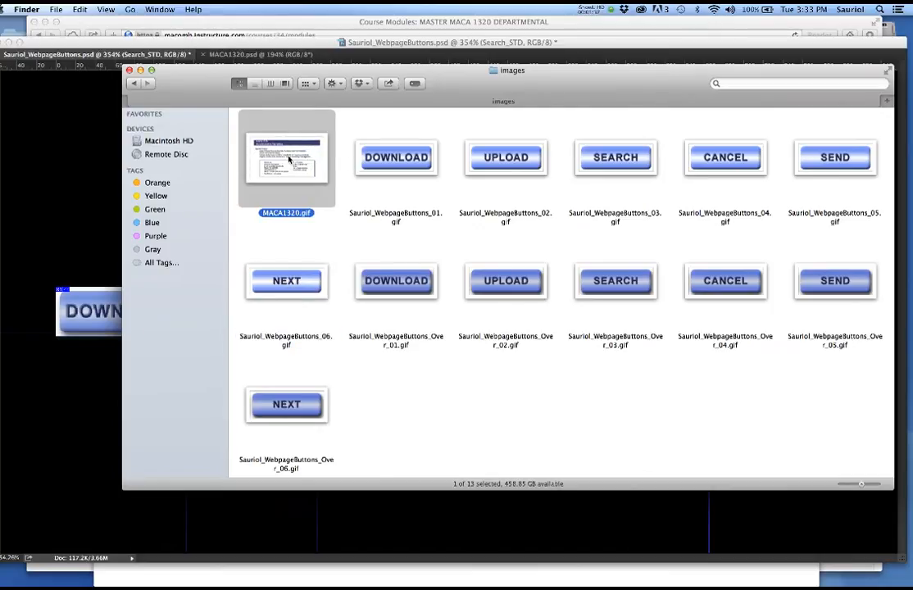
{"action": "left_click", "coordinate": [432, 129]}
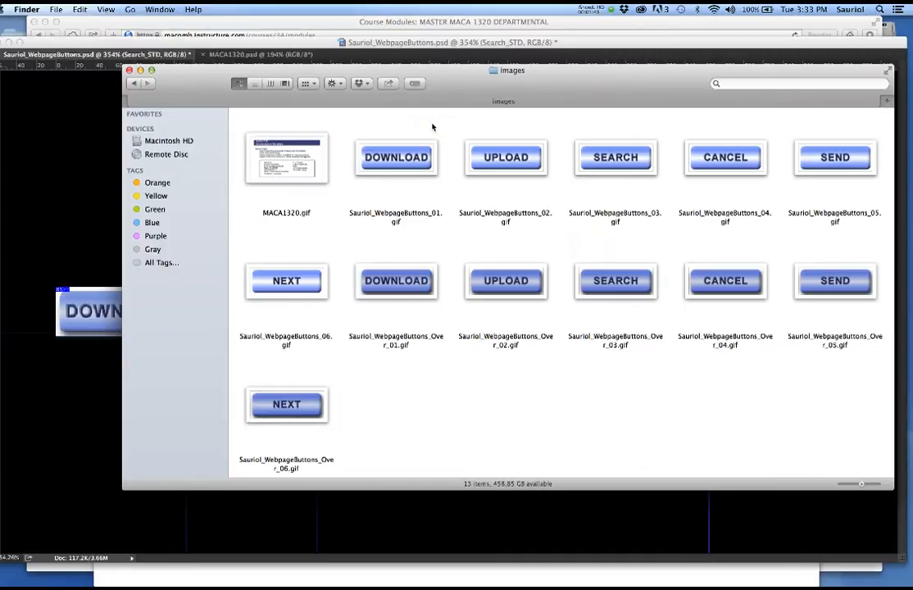
- Compare the normal and rollover DOWNLOAD images, then return to list view and push the window right
{"action": "left_click", "coordinate": [412, 164]}
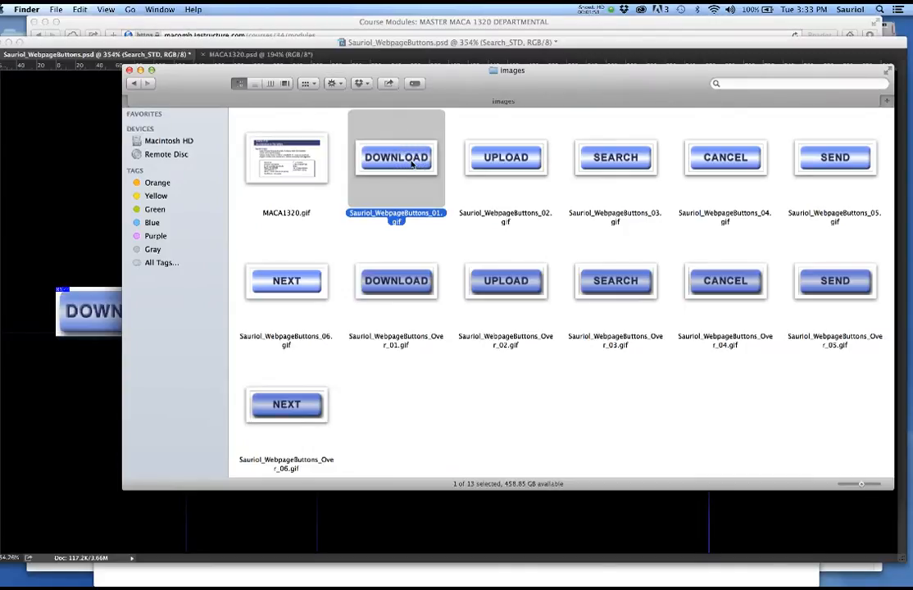
{"action": "left_click", "coordinate": [417, 284]}
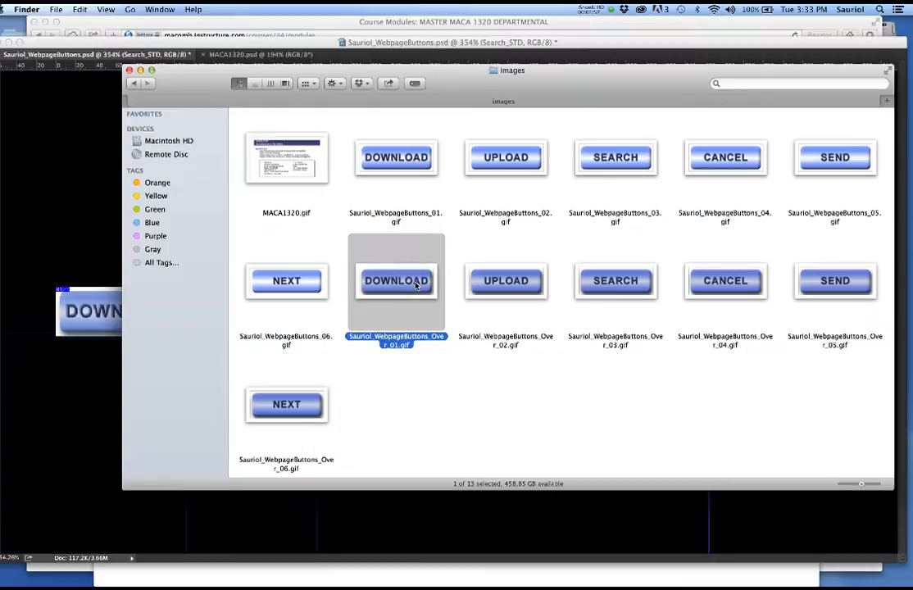
{"action": "left_click_drag", "start_coordinate": [187, 82], "coordinate": [912, 92]}
{"action": "left_click", "coordinate": [254, 83]}
- Bring Photoshop forward, then show the exported Sauriol_WebpageButtons page in Chrome
{"action": "left_click", "coordinate": [522, 249]}
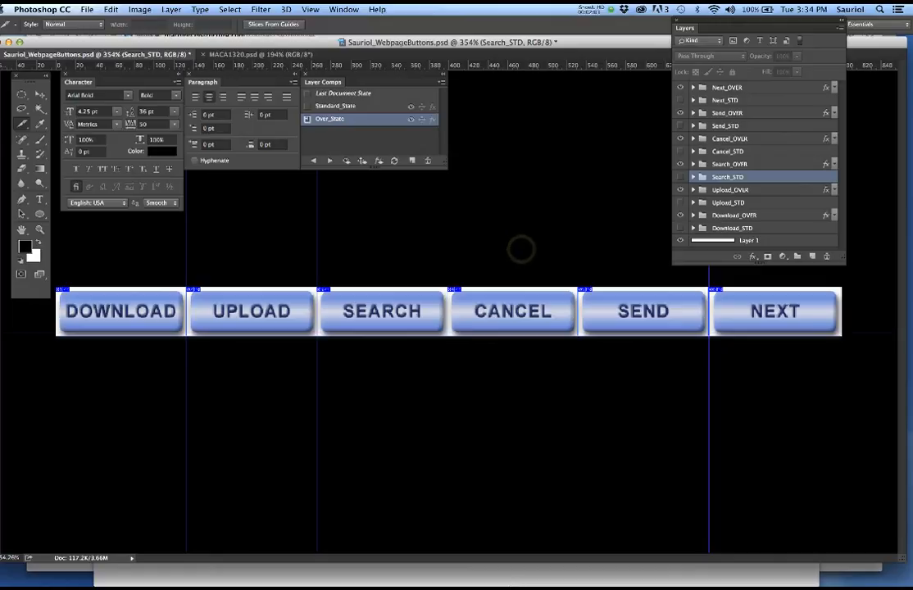
{"action": "left_click", "coordinate": [512, 580]}
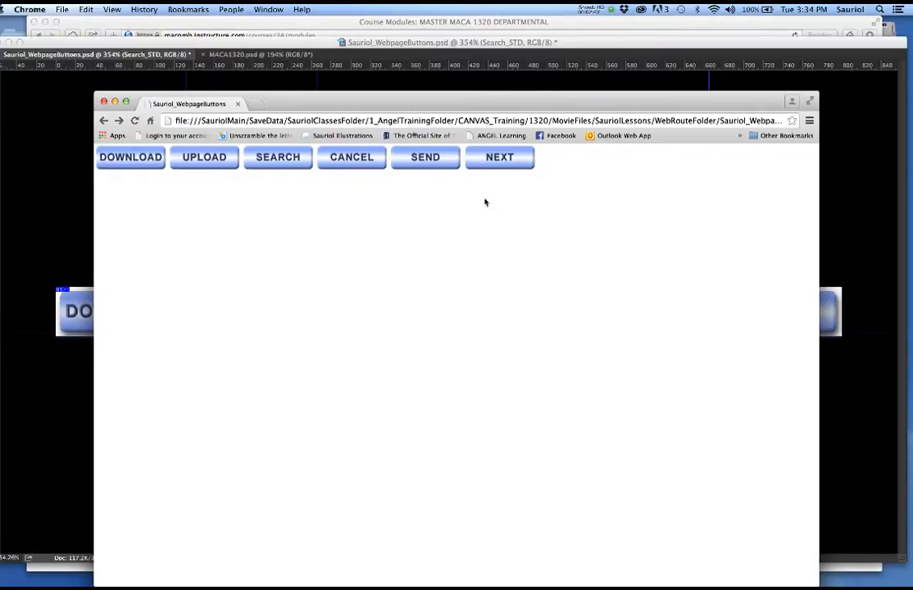
- Test the NEXT button's link to the MACA1320 page, go back, and return to Photoshop
{"action": "left_click", "coordinate": [497, 158]}
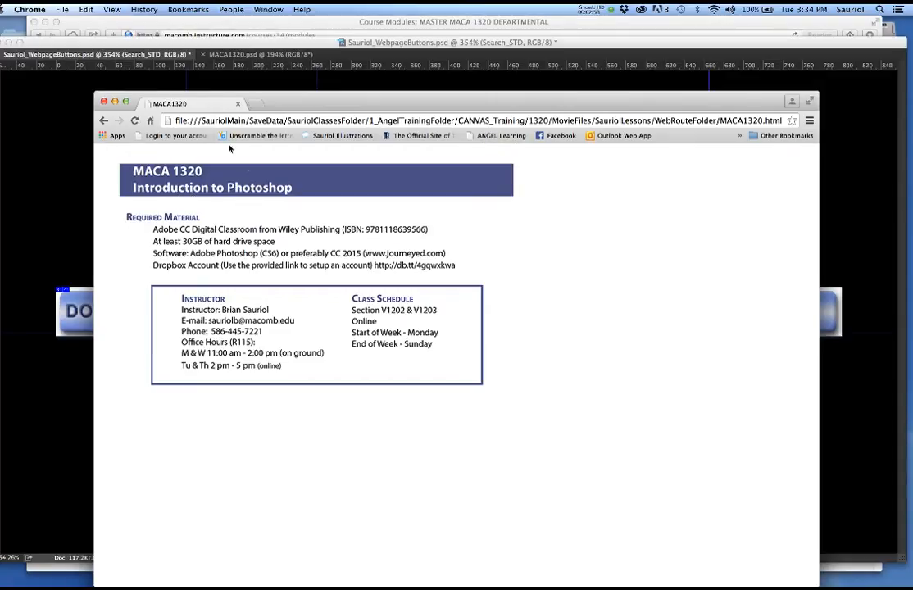
{"action": "left_click", "coordinate": [103, 121]}
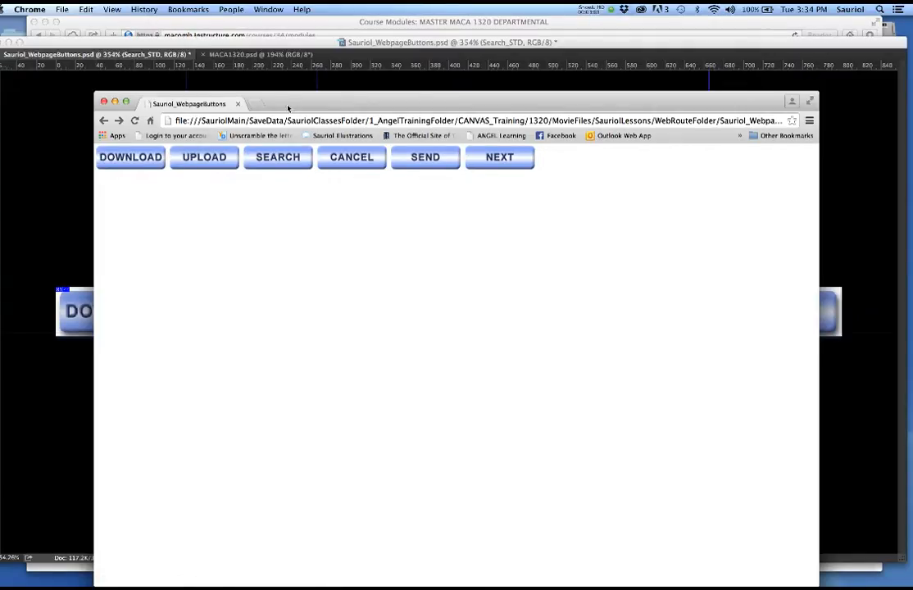
{"action": "left_click", "coordinate": [858, 401]}
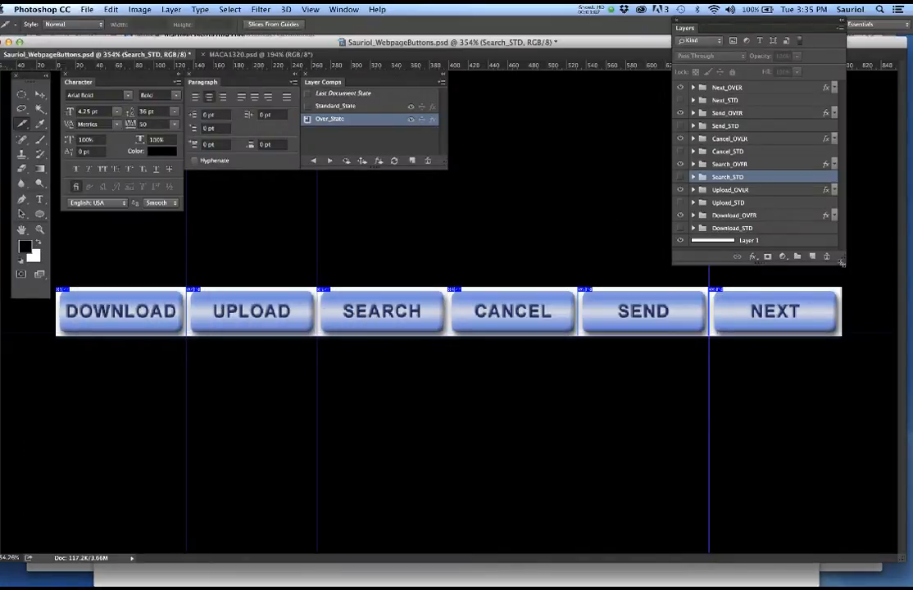
- Enlarge the Layers panel, show only the white Layer 1, and toggle the guides off and on
{"action": "left_click_drag", "start_coordinate": [842, 262], "coordinate": [842, 277]}
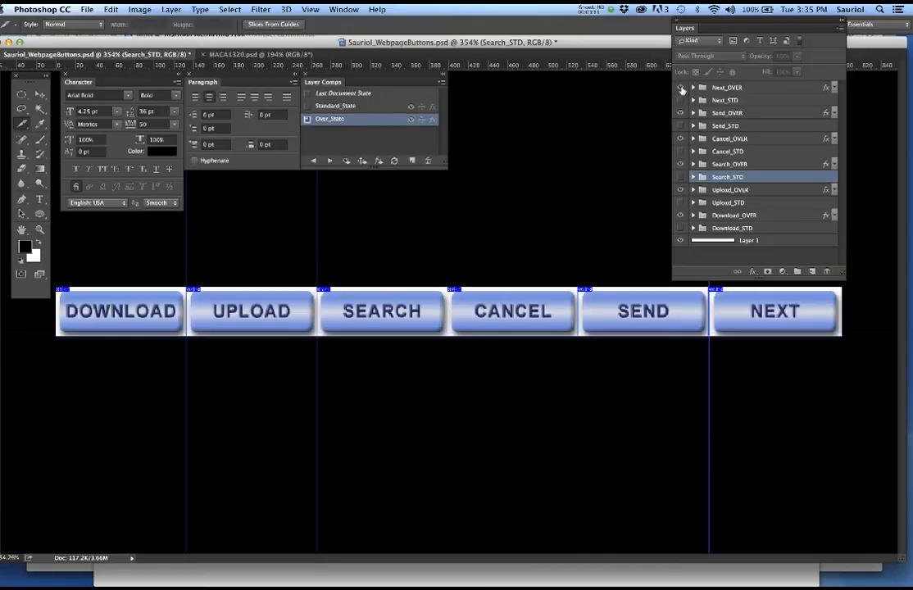
{"action": "left_click", "coordinate": [681, 240], "text": "alt"}
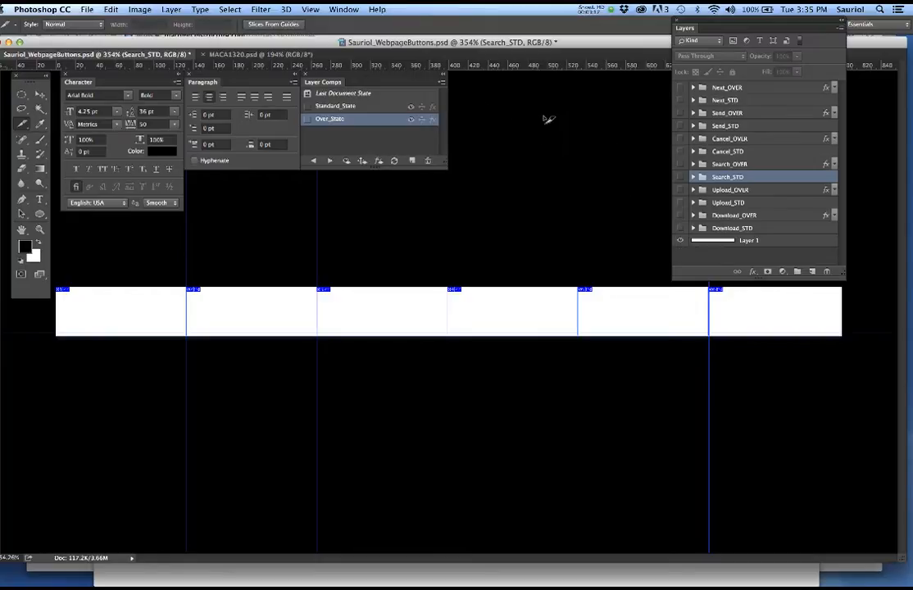
{"action": "key", "text": "super+semicolon"}
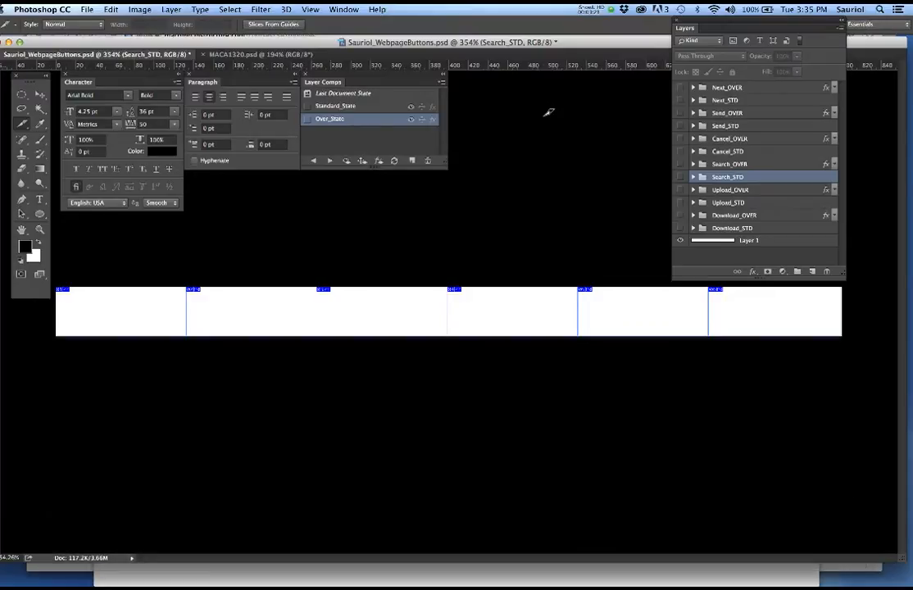
{"action": "key", "text": "super+semicolon"}
{"action": "key", "text": "super+semicolon"}
{"action": "key", "text": "super+semicolon"}
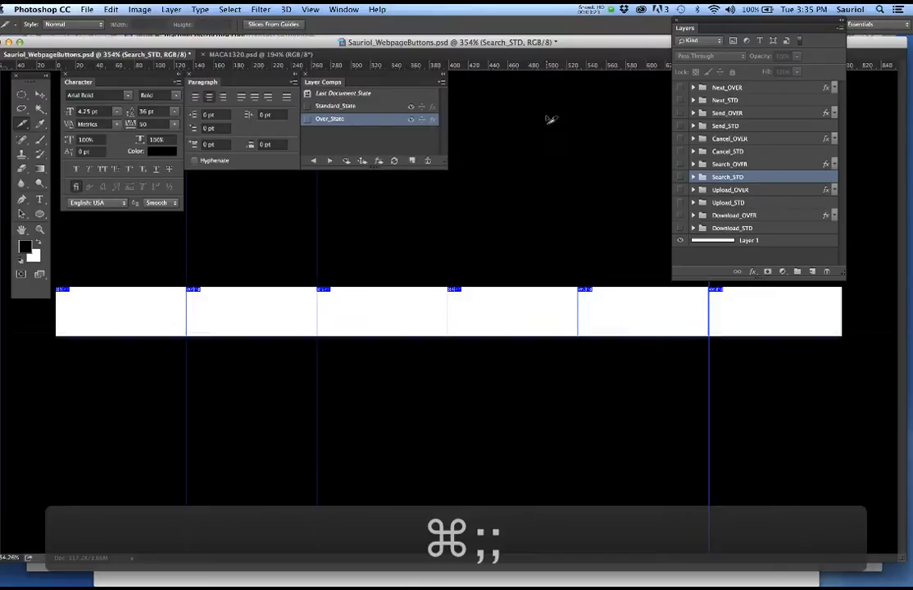
{"action": "key", "text": "super+semicolon"}
{"action": "key", "text": "super+semicolon"}
{"action": "key", "text": "super+semicolon"}
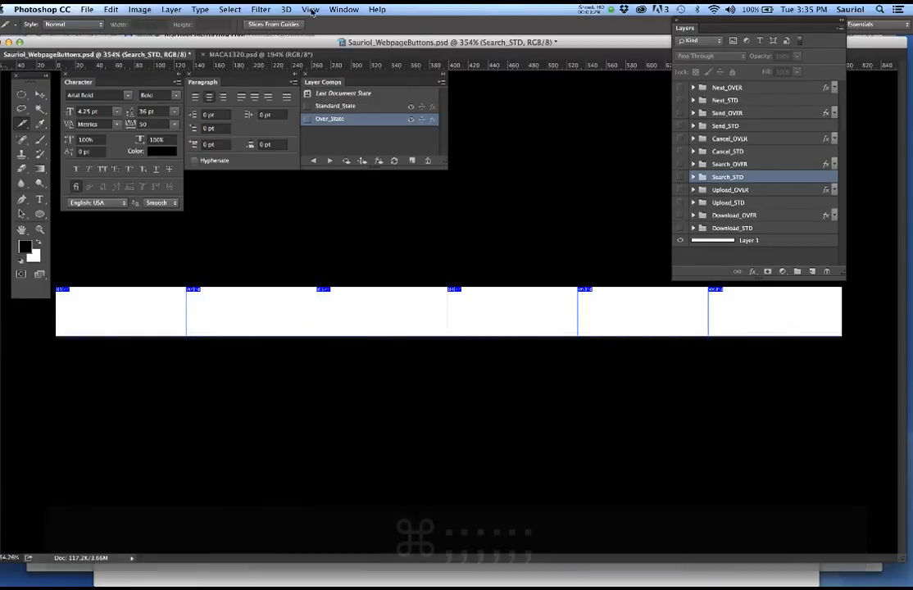
- Hide the slice markers and switch Layer 1 off to reveal the transparent canvas
{"action": "left_click", "coordinate": [311, 10]}
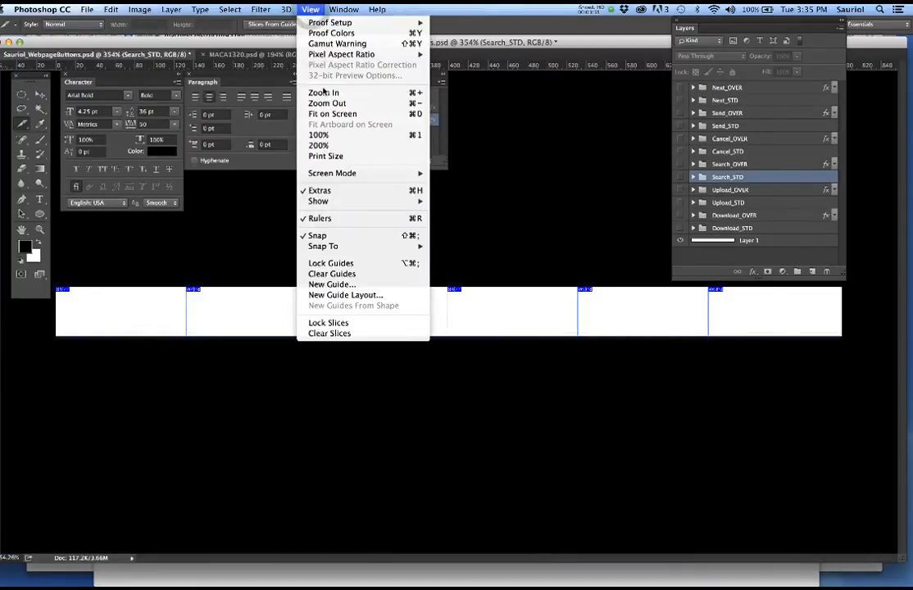
{"action": "mouse_move", "coordinate": [344, 201]}
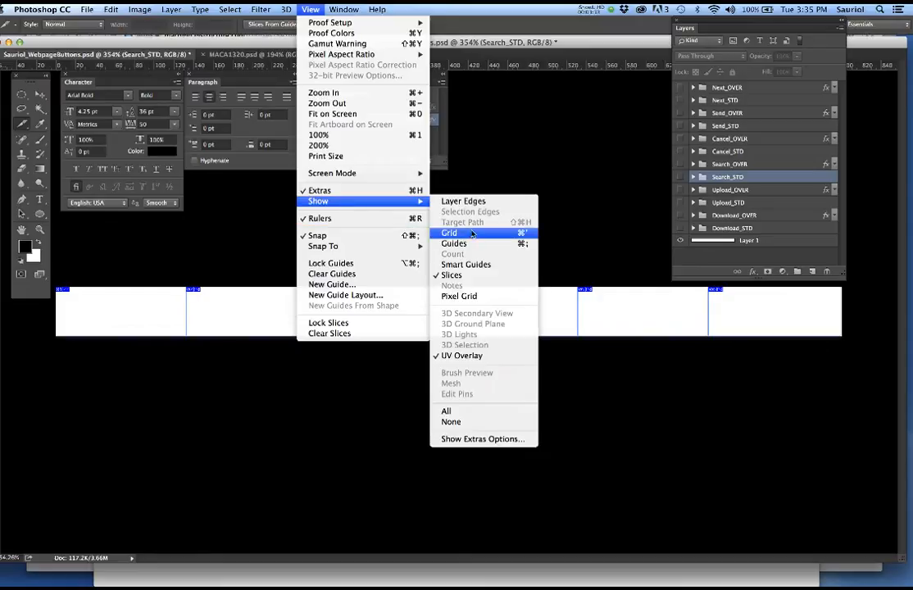
{"action": "left_click", "coordinate": [482, 276]}
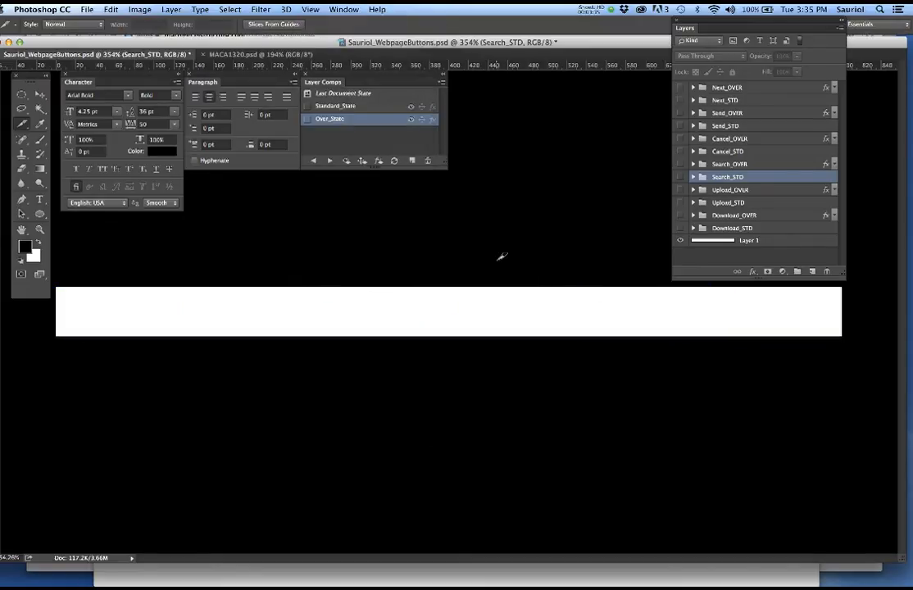
{"action": "left_click", "coordinate": [679, 241]}
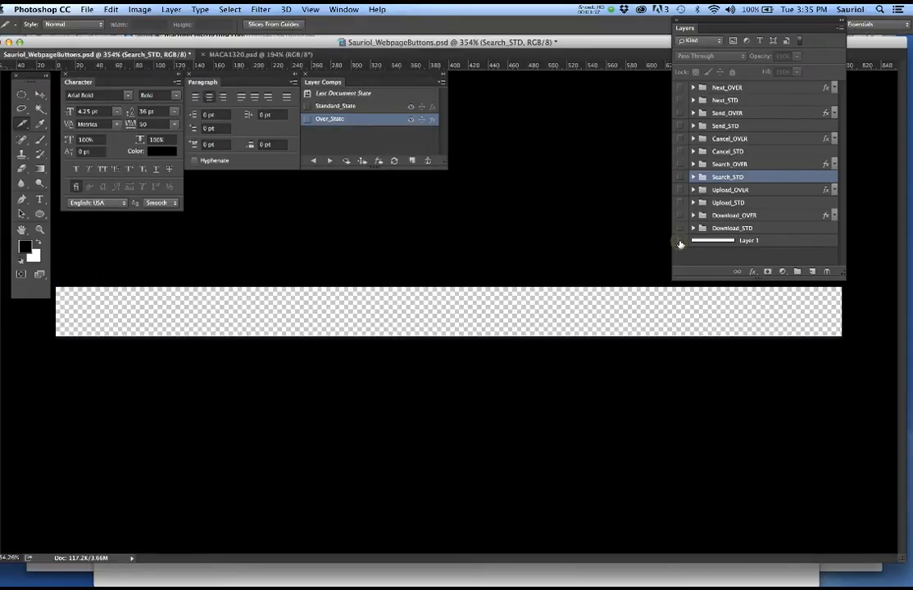
{"action": "left_click", "coordinate": [680, 241]}
{"action": "left_click", "coordinate": [680, 241]}
- Open File > New with 800 × 50 pixels, 300 ppi, transparent, then bring Safari forward
{"action": "left_click", "coordinate": [86, 10]}
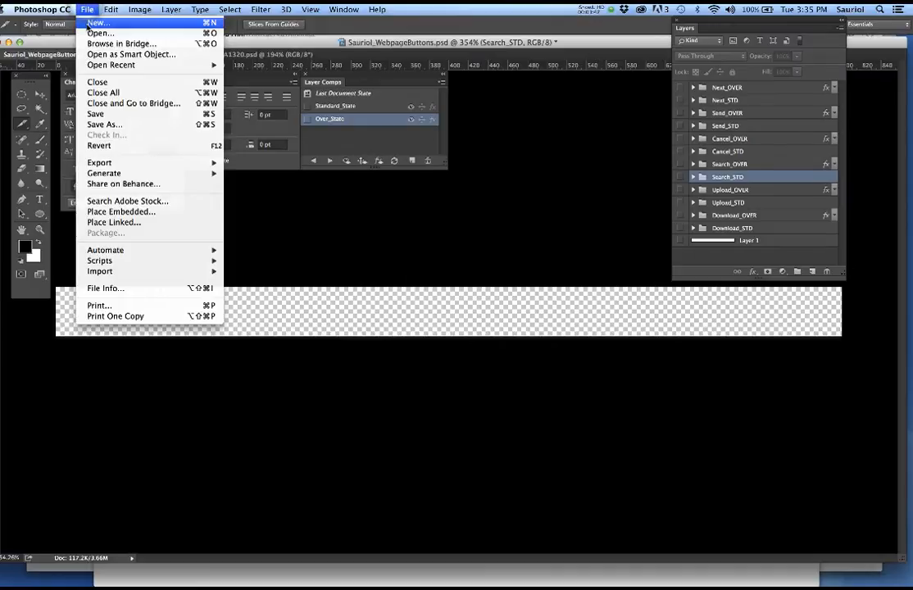
{"action": "left_click", "coordinate": [94, 23]}
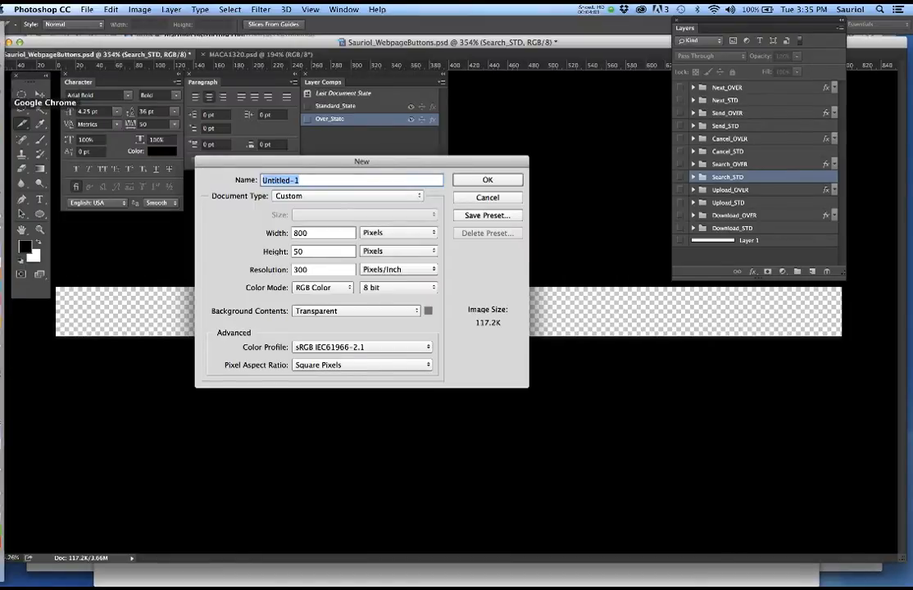
{"action": "left_click", "coordinate": [6, 114]}
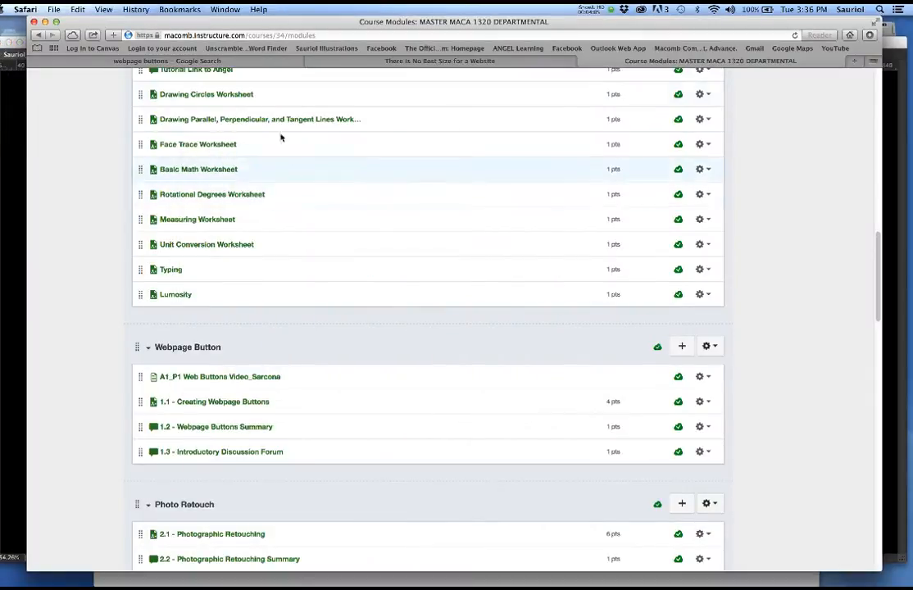
- Switch to the 'webpage buttons' Google Images results and scroll through the designs
{"action": "left_click", "coordinate": [164, 61]}
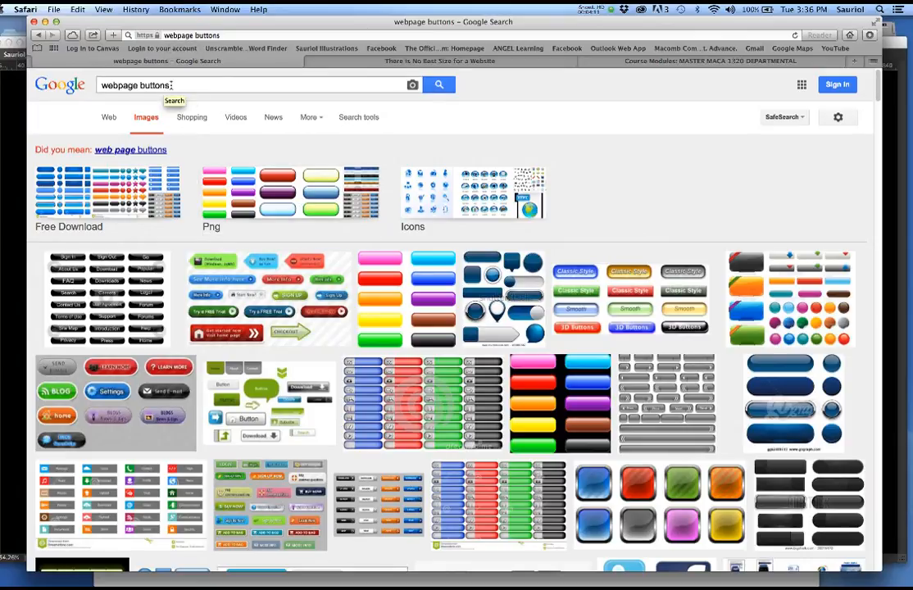
{"action": "scroll", "coordinate": [270, 215], "scroll_direction": "down", "scroll_amount": 5}
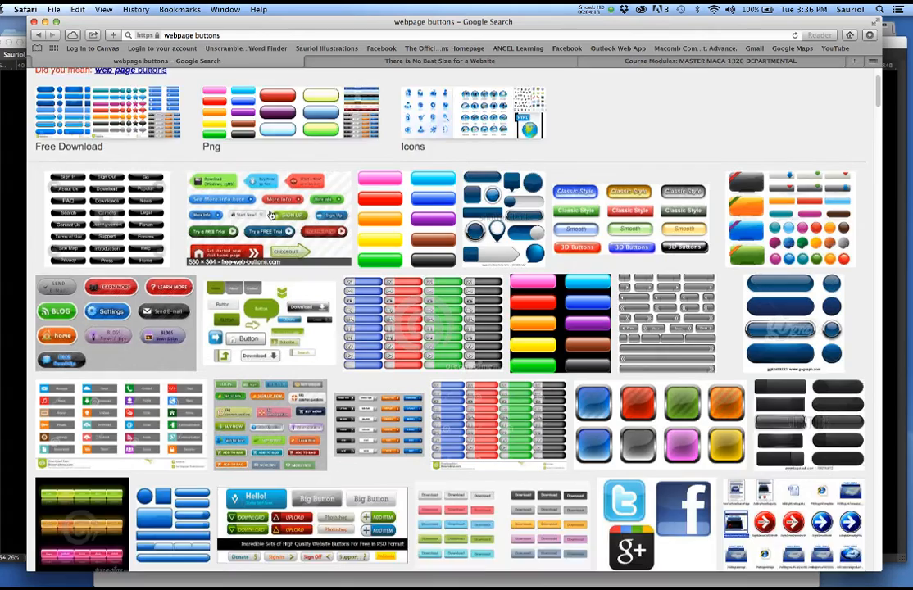
{"action": "scroll", "coordinate": [271, 214], "scroll_direction": "up", "scroll_amount": 5}
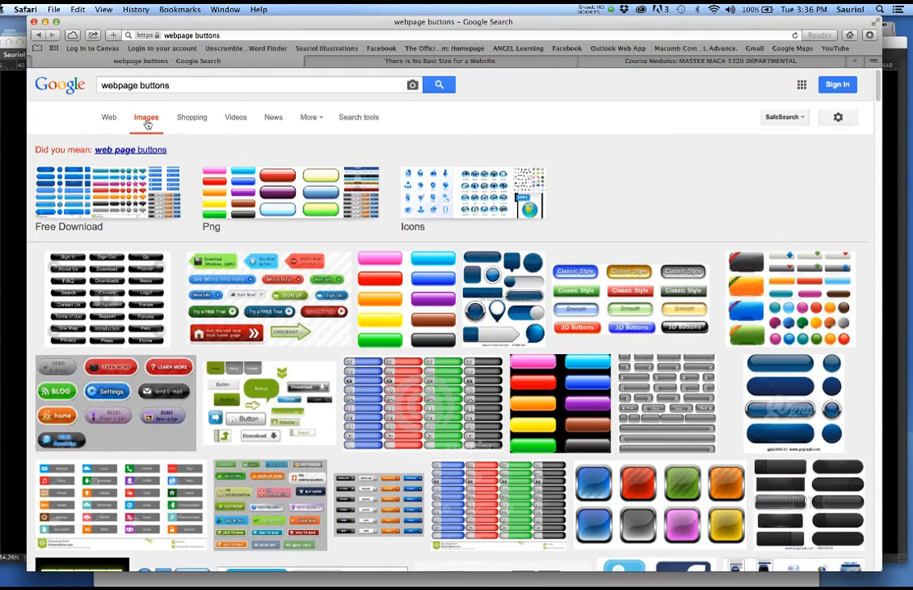
{"action": "scroll", "coordinate": [287, 247], "scroll_direction": "down", "scroll_amount": 6}
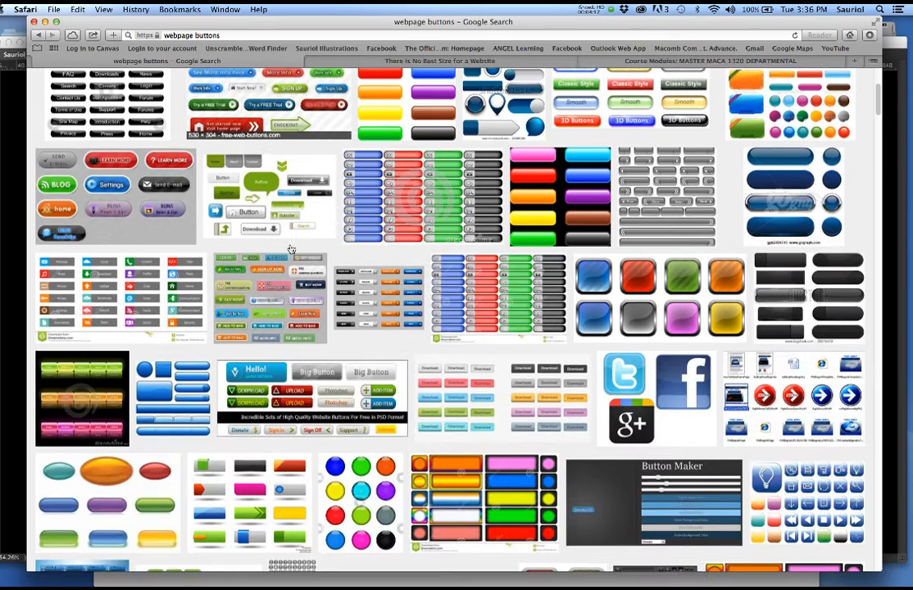
{"action": "scroll", "coordinate": [210, 254], "scroll_direction": "down", "scroll_amount": 5}
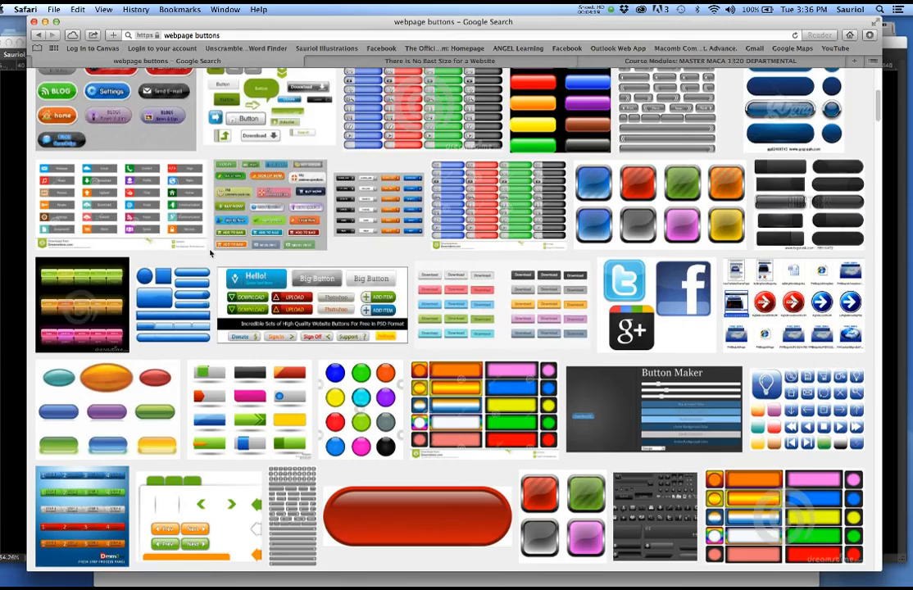
{"action": "scroll", "coordinate": [210, 255], "scroll_direction": "down", "scroll_amount": 12}
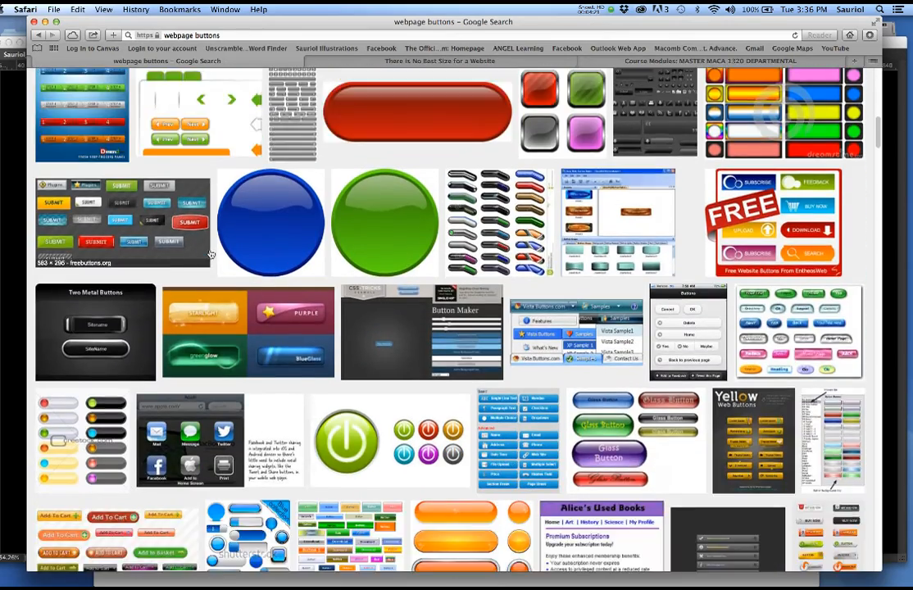
{"action": "scroll", "coordinate": [211, 254], "scroll_direction": "down", "scroll_amount": 6}
{"action": "scroll", "coordinate": [211, 254], "scroll_direction": "up", "scroll_amount": 20}
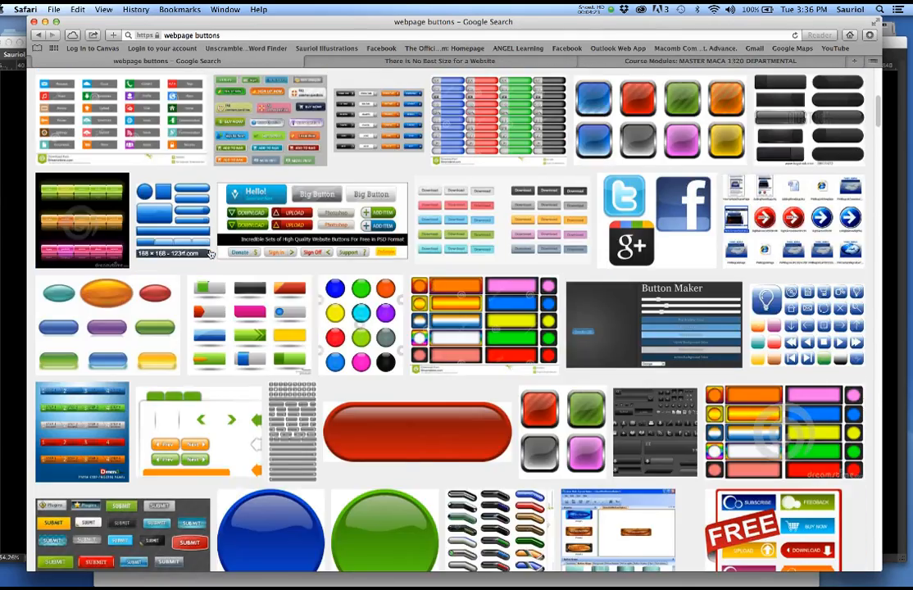
{"action": "scroll", "coordinate": [210, 254], "scroll_direction": "up", "scroll_amount": 6}
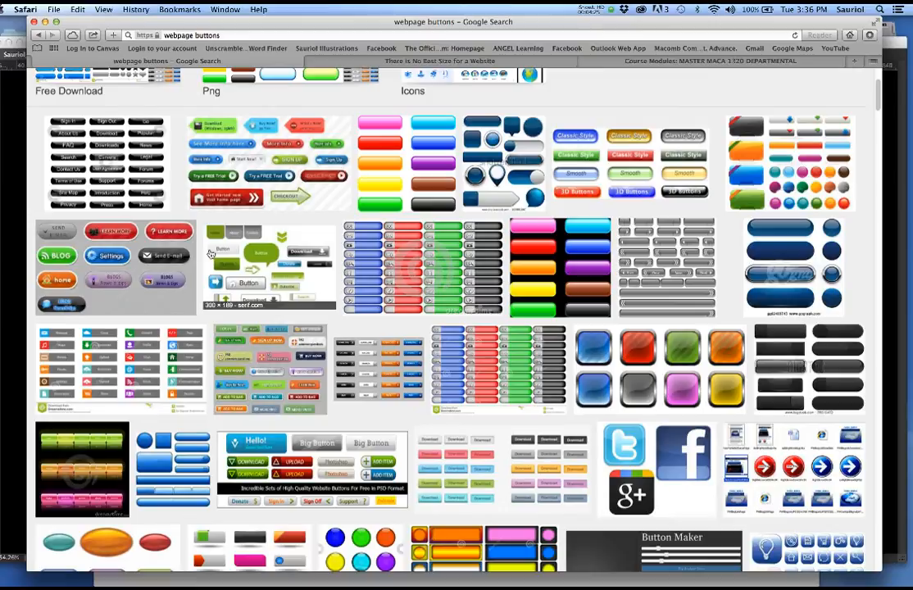
{"action": "scroll", "coordinate": [210, 254], "scroll_direction": "up", "scroll_amount": 2}
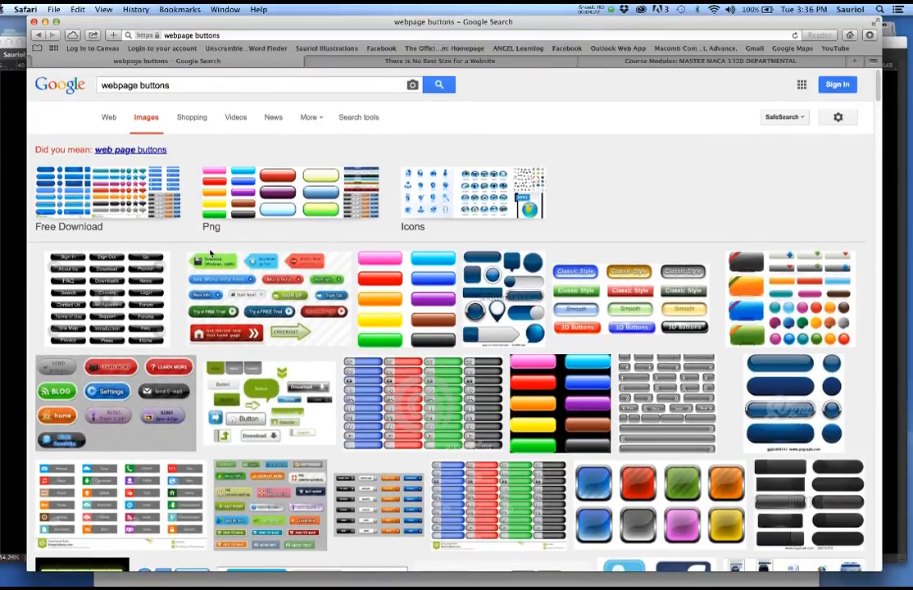
{"action": "scroll", "coordinate": [210, 254], "scroll_direction": "down", "scroll_amount": 4}
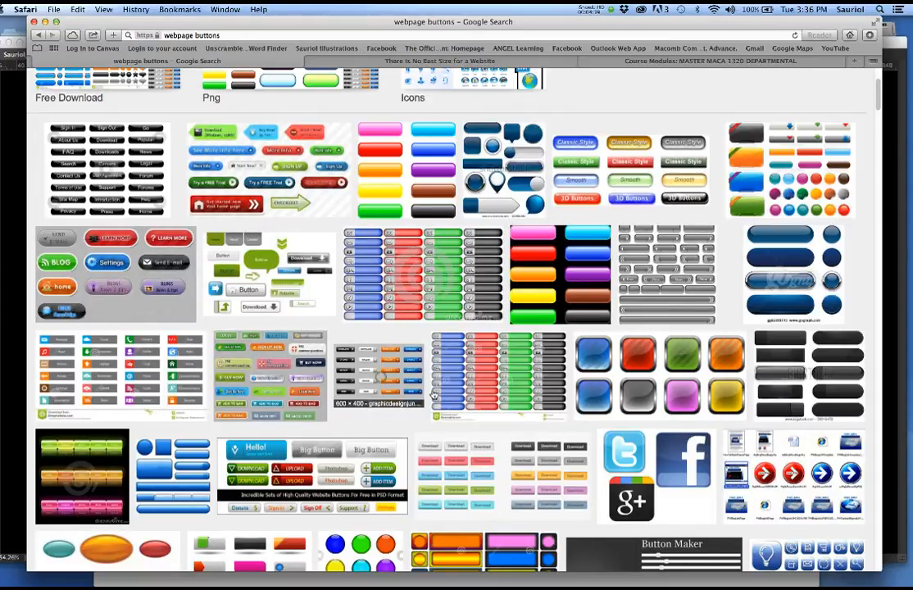
- View a download-button pack image full size, go back, close the preview, and keep browsing
{"action": "left_click", "coordinate": [378, 344]}
{"action": "left_click", "coordinate": [659, 309]}
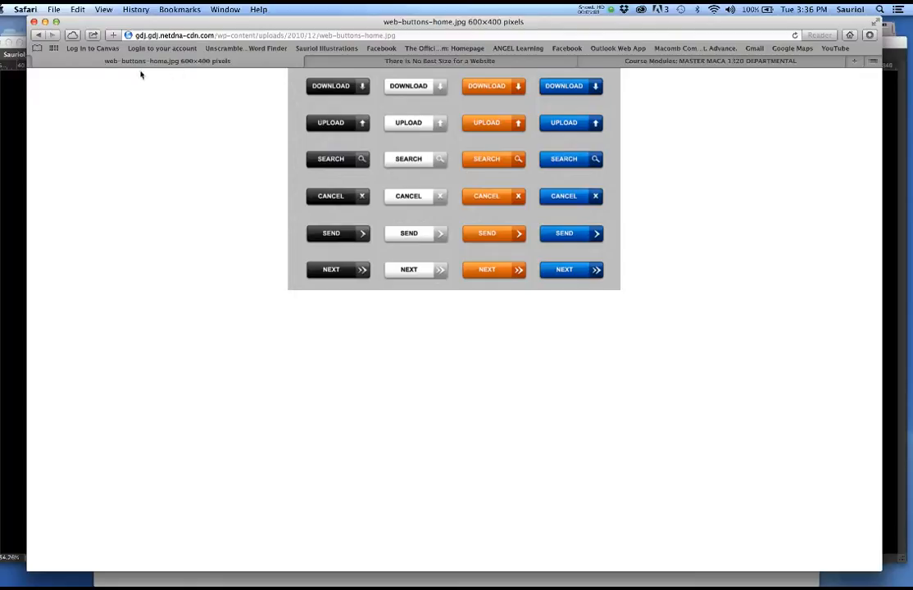
{"action": "left_click", "coordinate": [37, 36]}
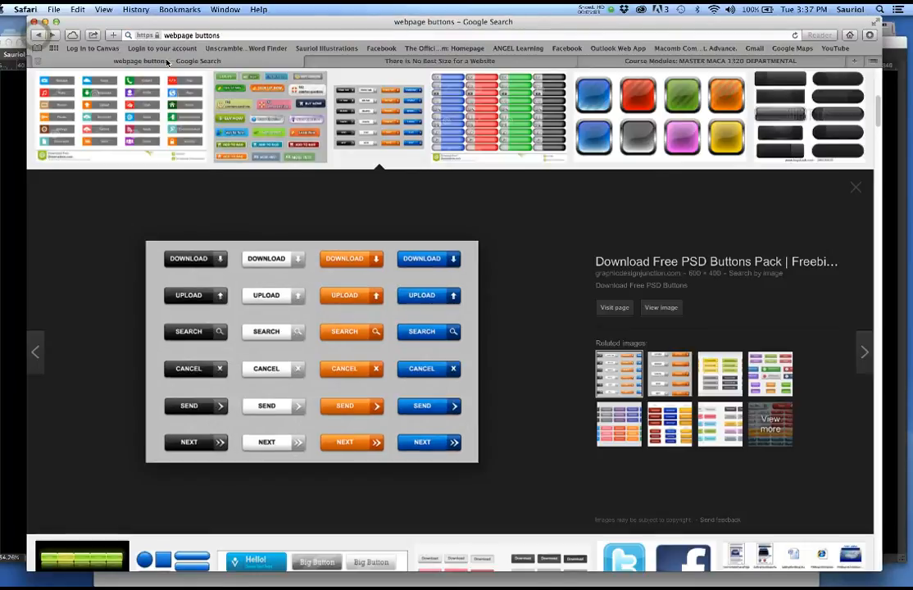
{"action": "left_click", "coordinate": [856, 188]}
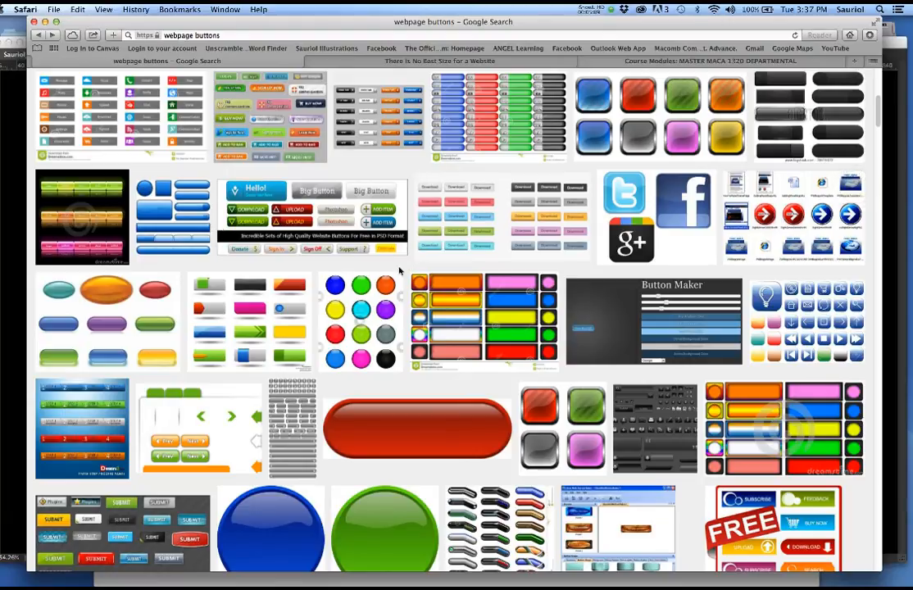
{"action": "scroll", "coordinate": [373, 281], "scroll_direction": "down", "scroll_amount": 1}
{"action": "scroll", "coordinate": [373, 280], "scroll_direction": "down", "scroll_amount": 2}
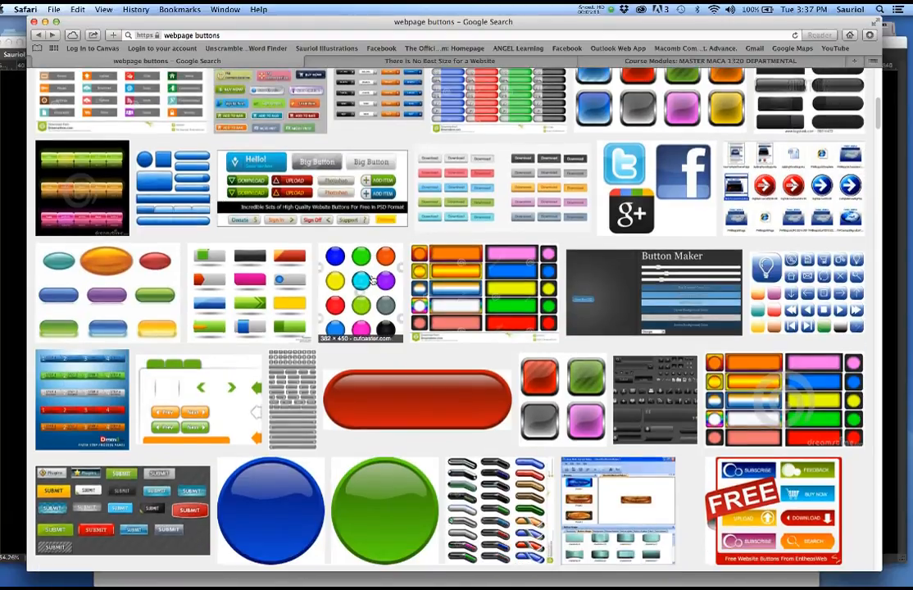
{"action": "scroll", "coordinate": [373, 280], "scroll_direction": "up", "scroll_amount": 5}
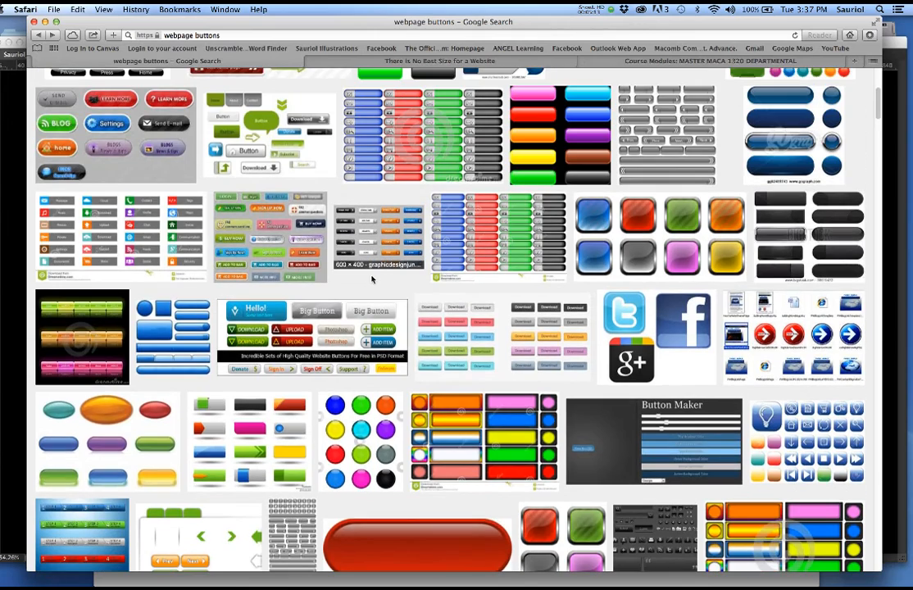
{"action": "scroll", "coordinate": [373, 280], "scroll_direction": "down", "scroll_amount": 6}
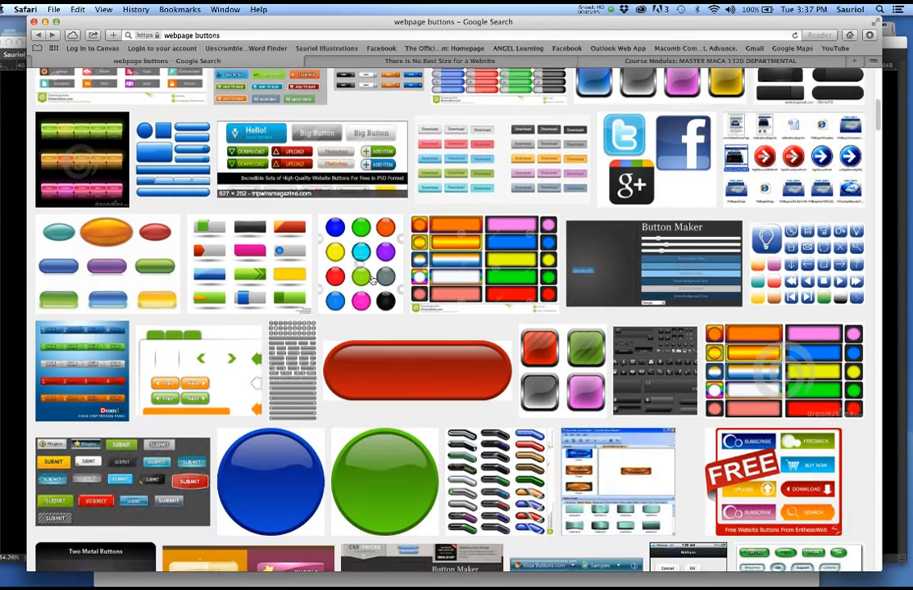
{"action": "scroll", "coordinate": [373, 280], "scroll_direction": "down", "scroll_amount": 3}
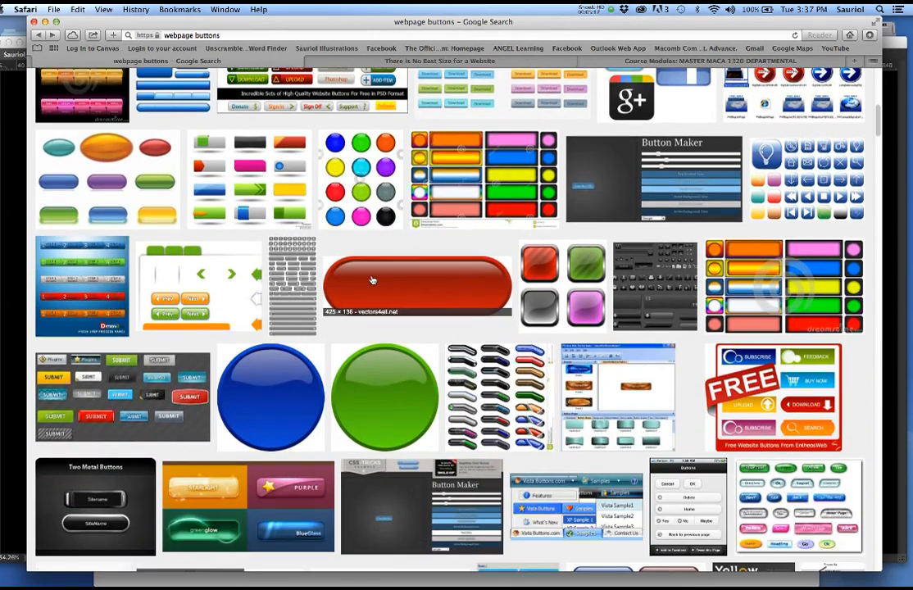
{"action": "scroll", "coordinate": [372, 280], "scroll_direction": "up", "scroll_amount": 18}
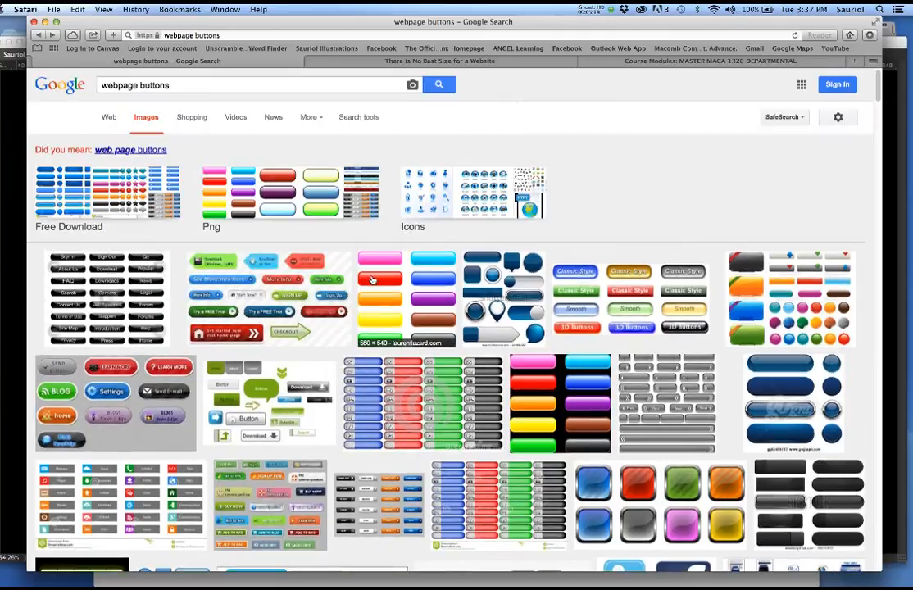
{"action": "scroll", "coordinate": [372, 280], "scroll_direction": "down", "scroll_amount": 7}
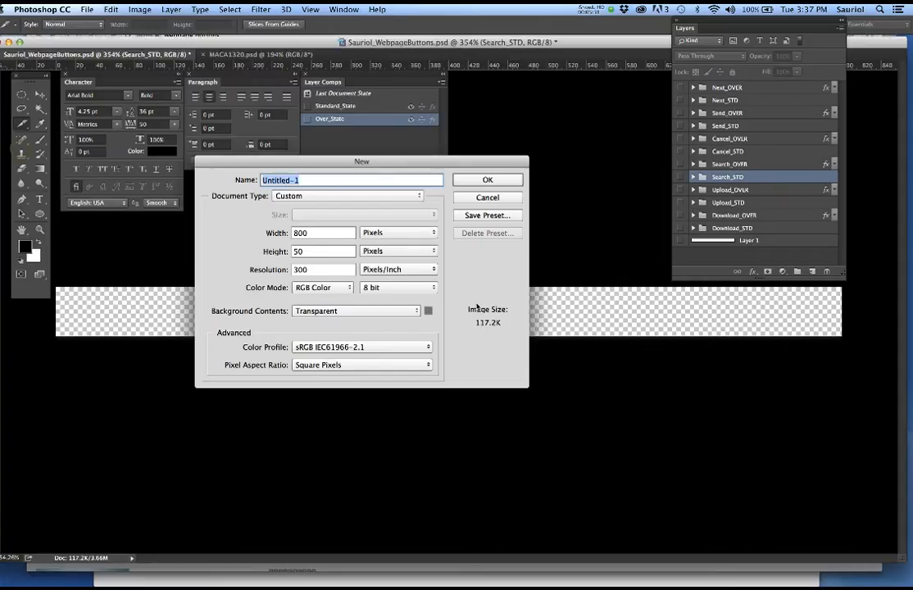
- Keep the New document width unit as Pixels, then bring Chrome's webpage buttons page forward
{"action": "left_click", "coordinate": [382, 234]}
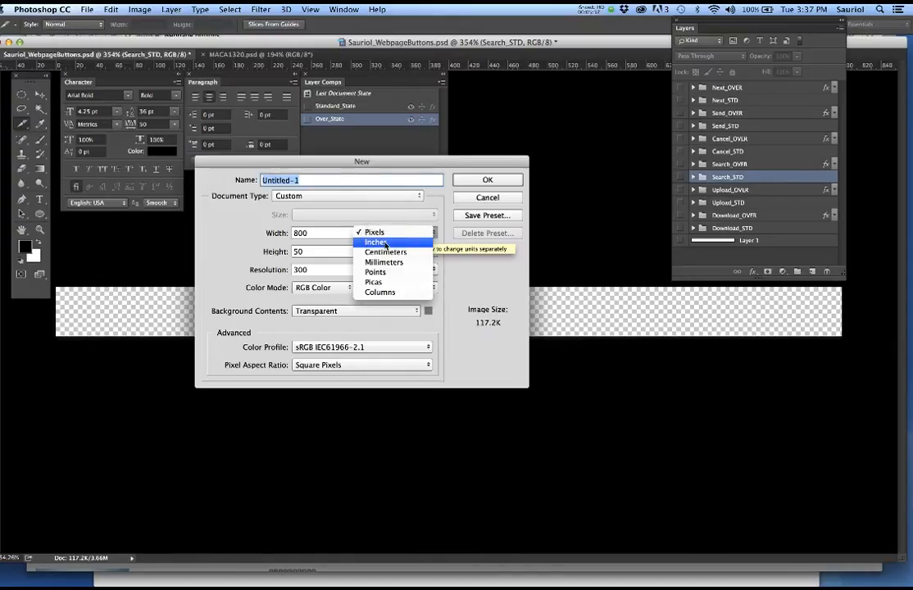
{"action": "left_click", "coordinate": [385, 234]}
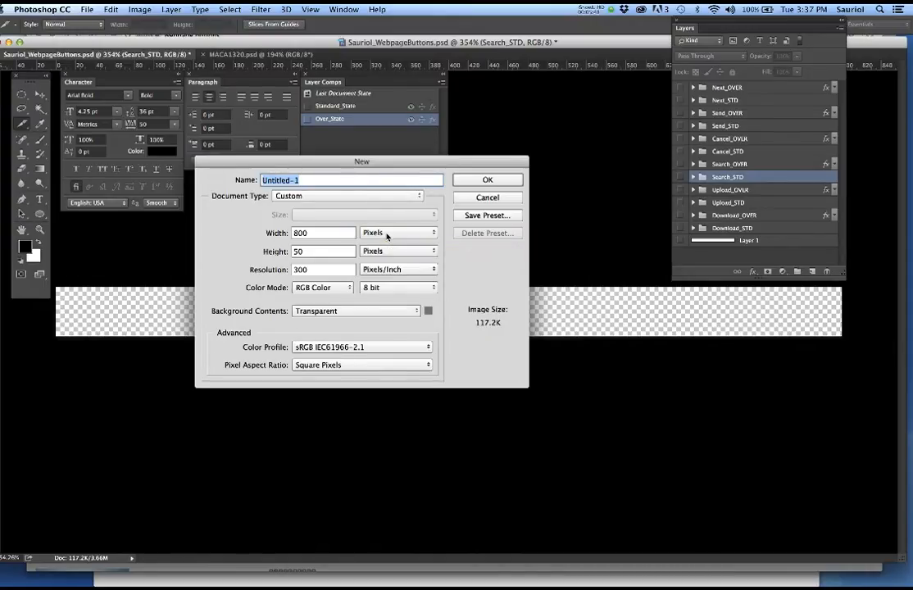
{"action": "left_click", "coordinate": [222, 580]}
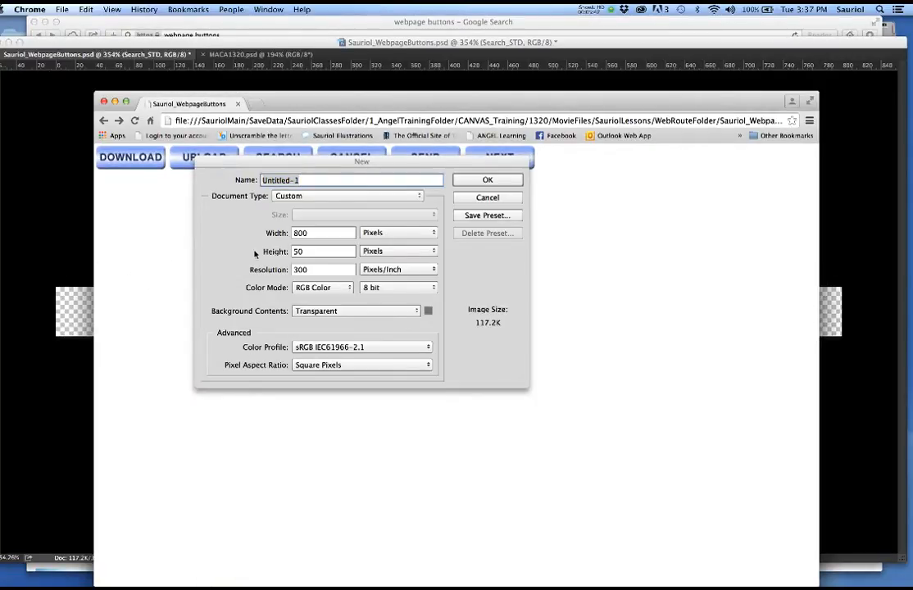
- Dismiss the New dialog and bring Chrome's buttons page forward, moved up-left and enlarged
{"action": "left_click", "coordinate": [478, 201]}
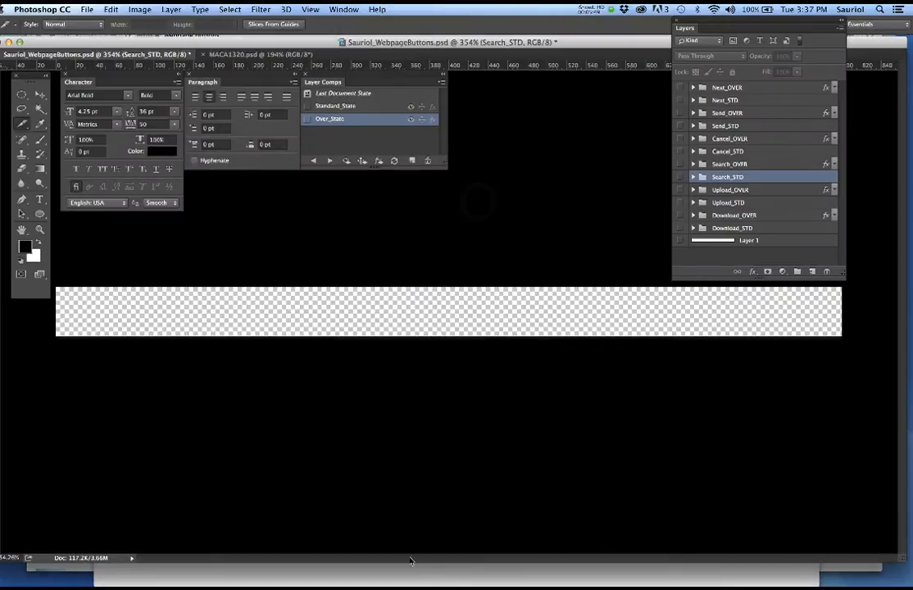
{"action": "left_click", "coordinate": [430, 579]}
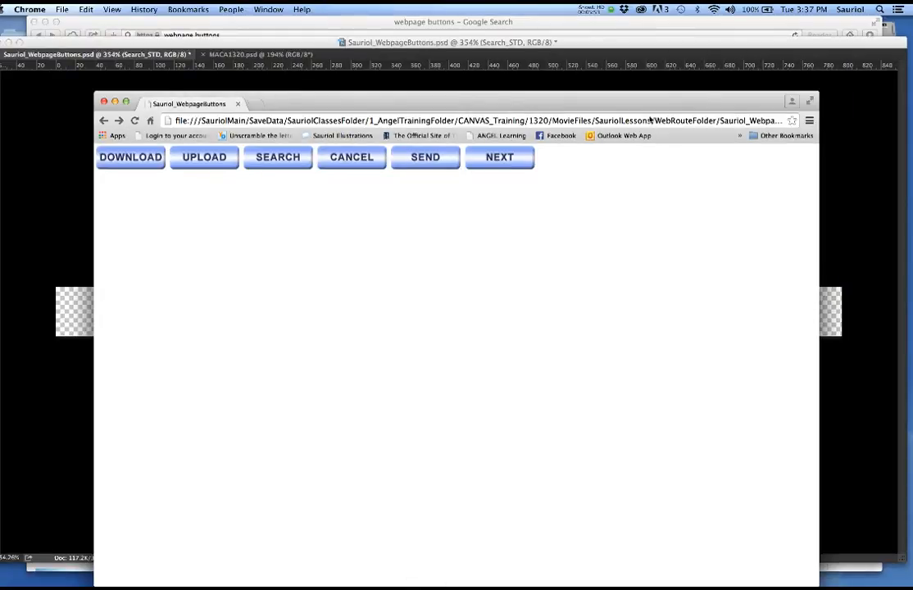
{"action": "left_click_drag", "start_coordinate": [444, 104], "coordinate": [380, 87]}
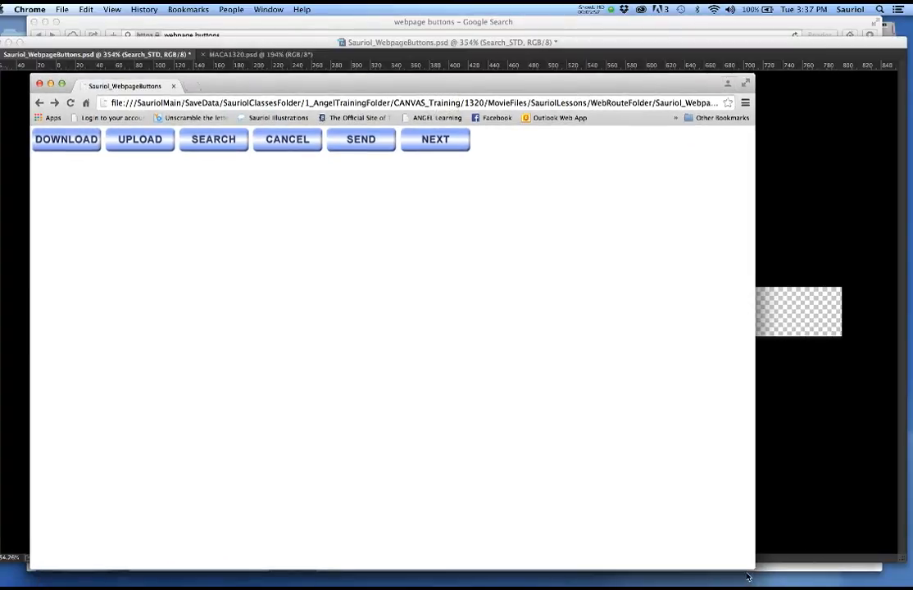
{"action": "left_click_drag", "start_coordinate": [750, 567], "coordinate": [820, 582]}
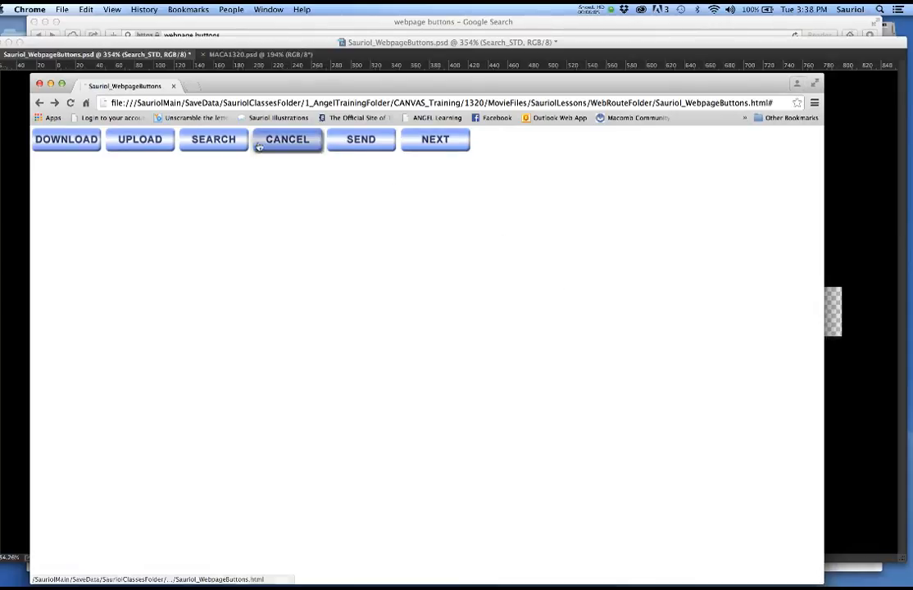
- Test a page button that opens Facebook's login, go back, then bring Safari's image results forward
{"action": "left_click", "coordinate": [496, 119]}
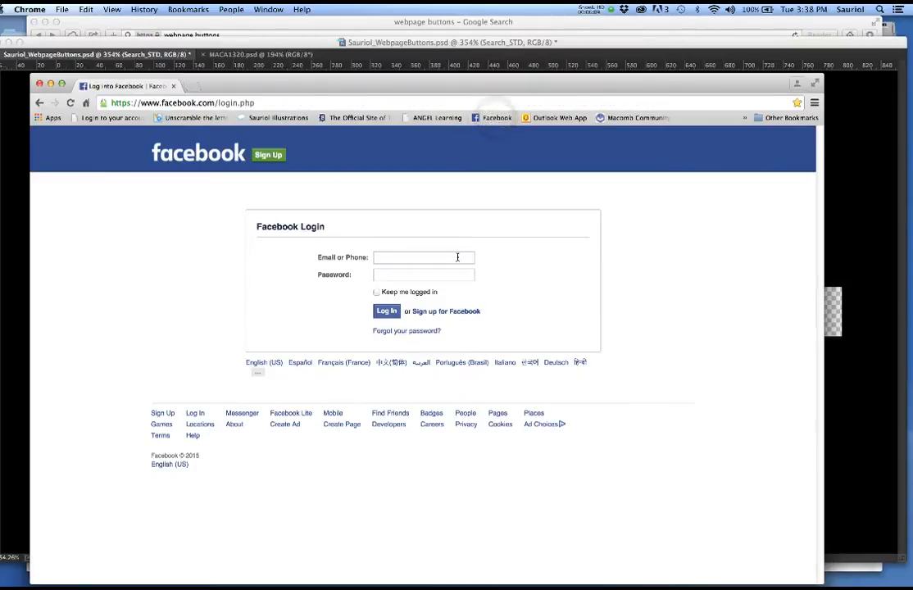
{"action": "left_click", "coordinate": [39, 103]}
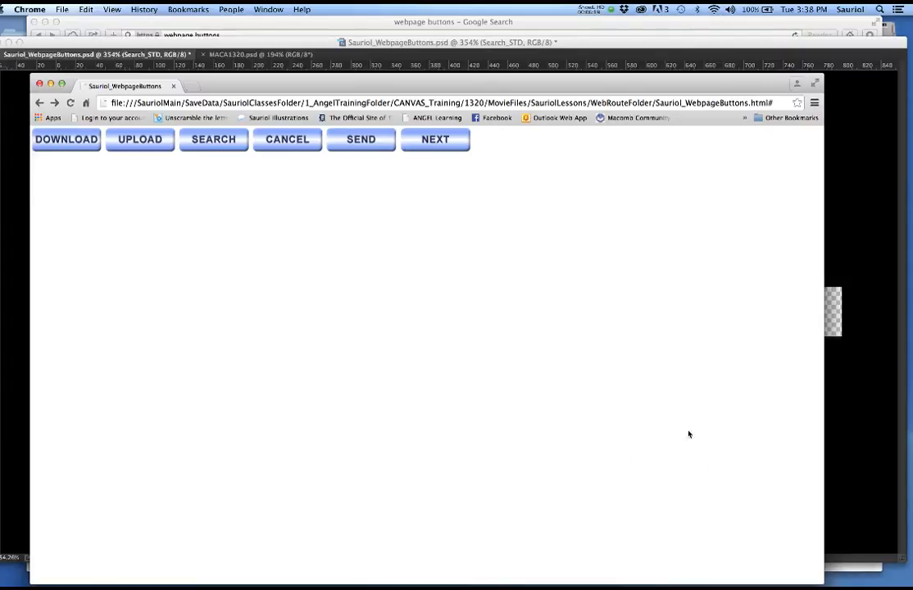
{"action": "left_click", "coordinate": [855, 572]}
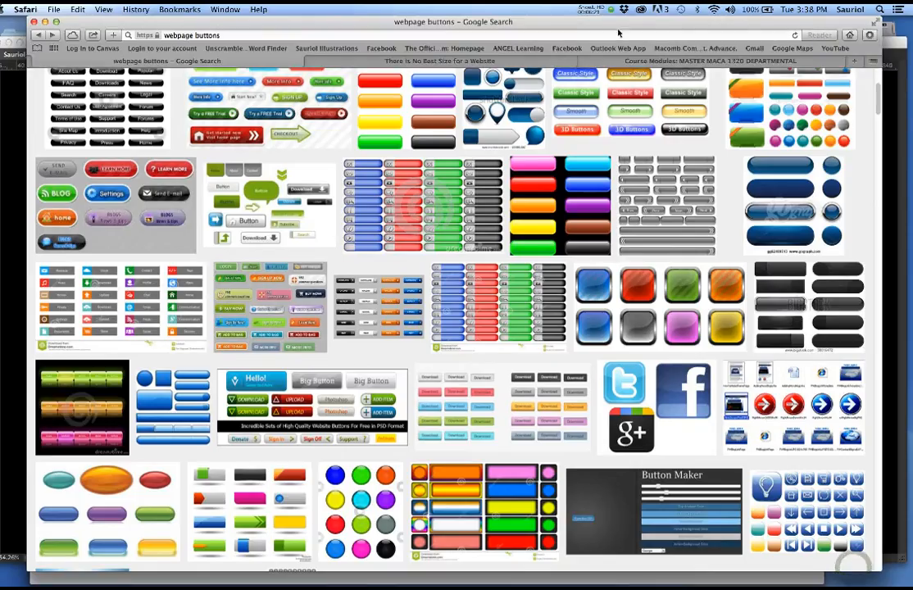
- Screenshot SitePoint's screen-resolution history chart with Cmd+Shift+4, then minimize Safari
{"action": "left_click", "coordinate": [477, 62]}
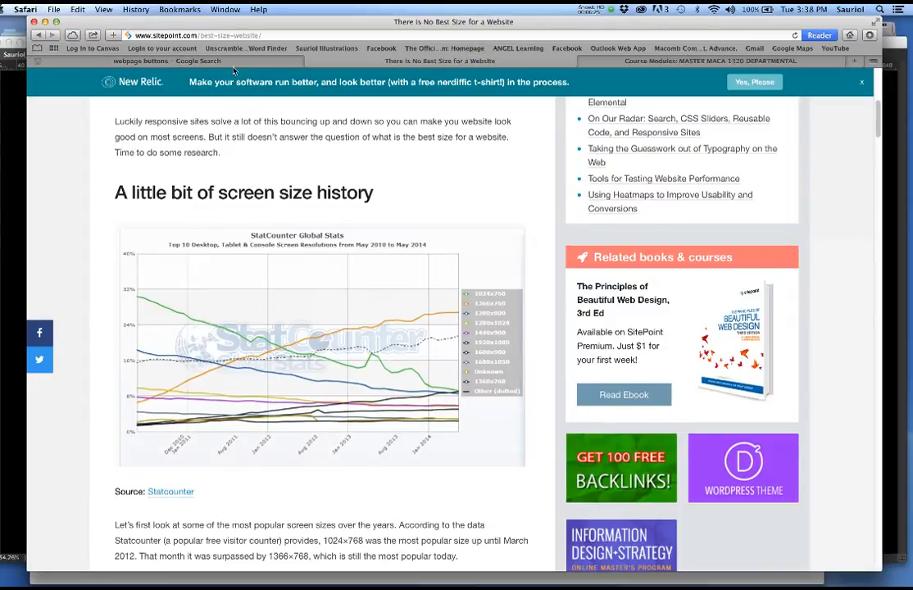
{"action": "scroll", "coordinate": [320, 134], "scroll_direction": "up", "scroll_amount": 5}
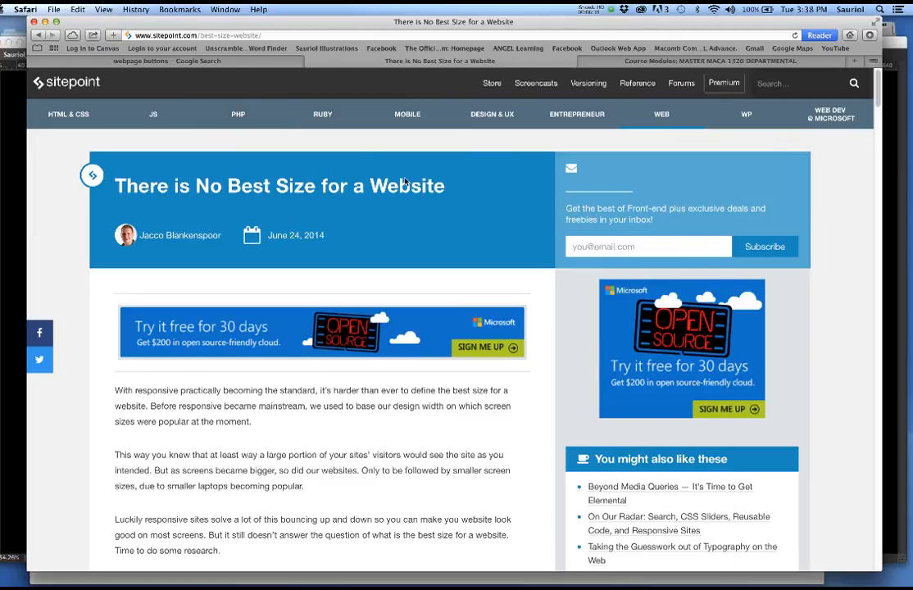
{"action": "scroll", "coordinate": [412, 245], "scroll_direction": "down", "scroll_amount": 5}
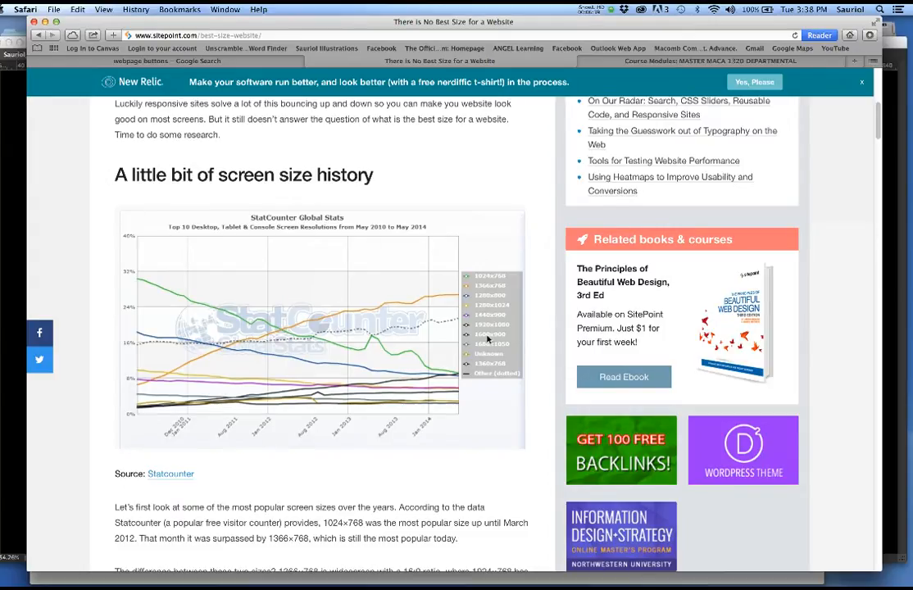
{"action": "key", "text": "super+shift+4"}
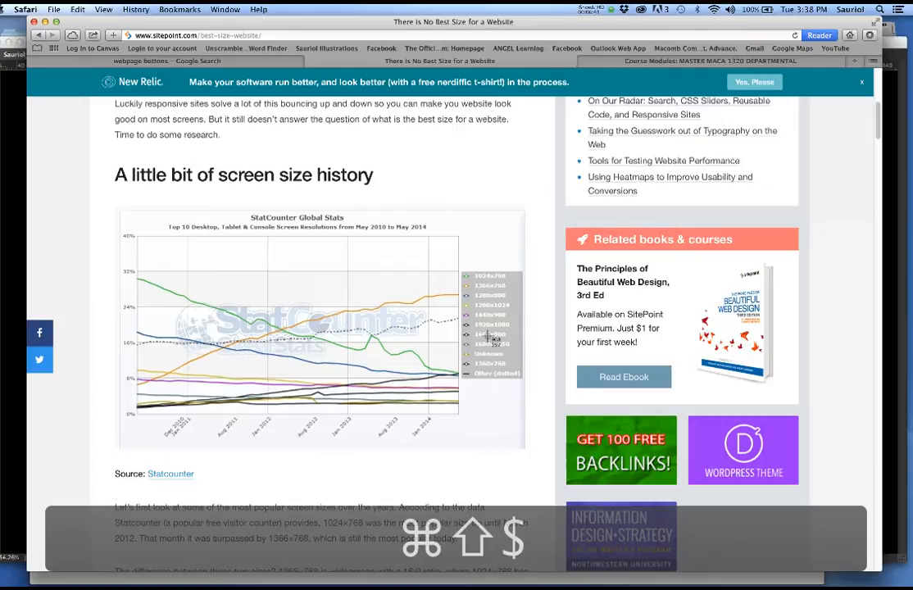
{"action": "left_click_drag", "start_coordinate": [99, 191], "coordinate": [543, 469]}
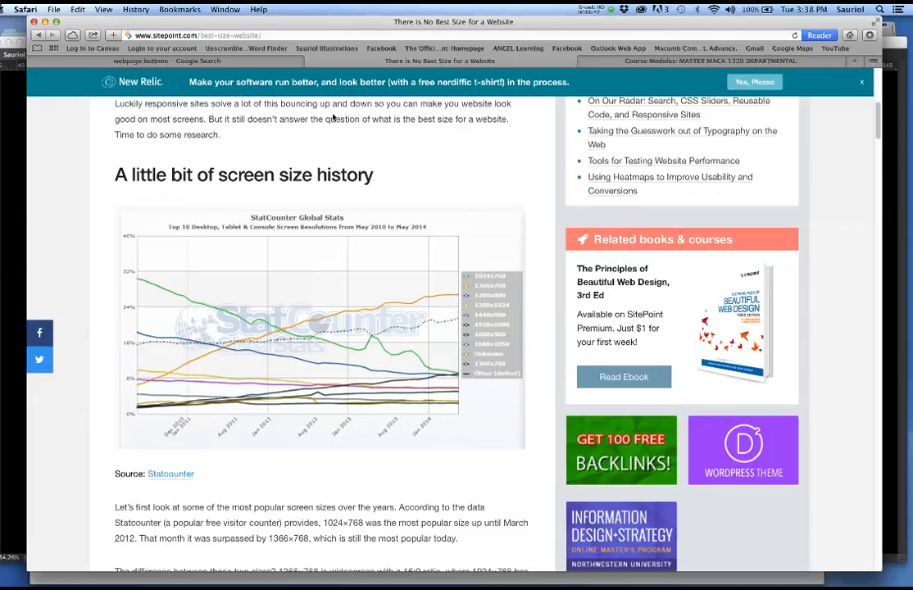
{"action": "left_click", "coordinate": [45, 22]}
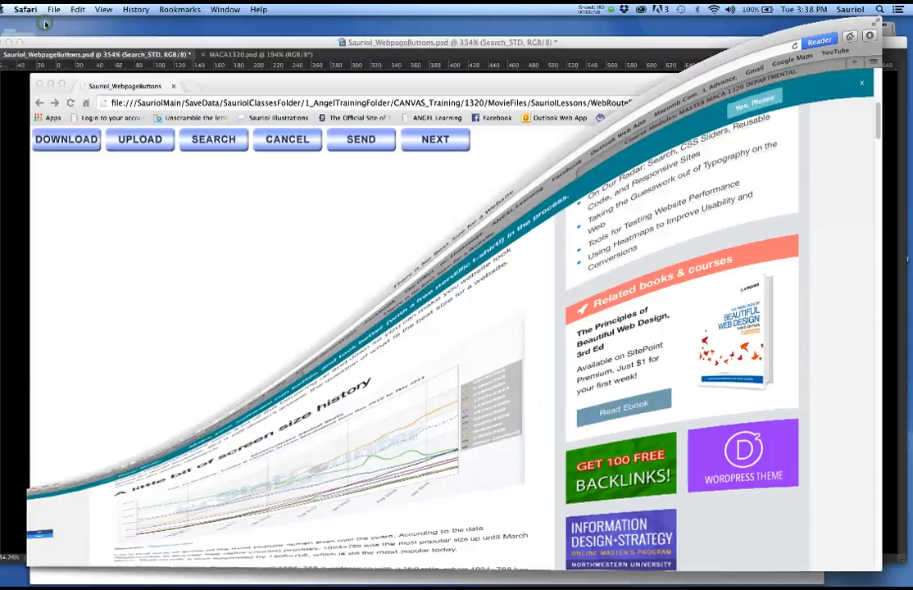
- Minimize the Chrome and Photoshop windows to reveal the Finder desktop
{"action": "left_click", "coordinate": [519, 81]}
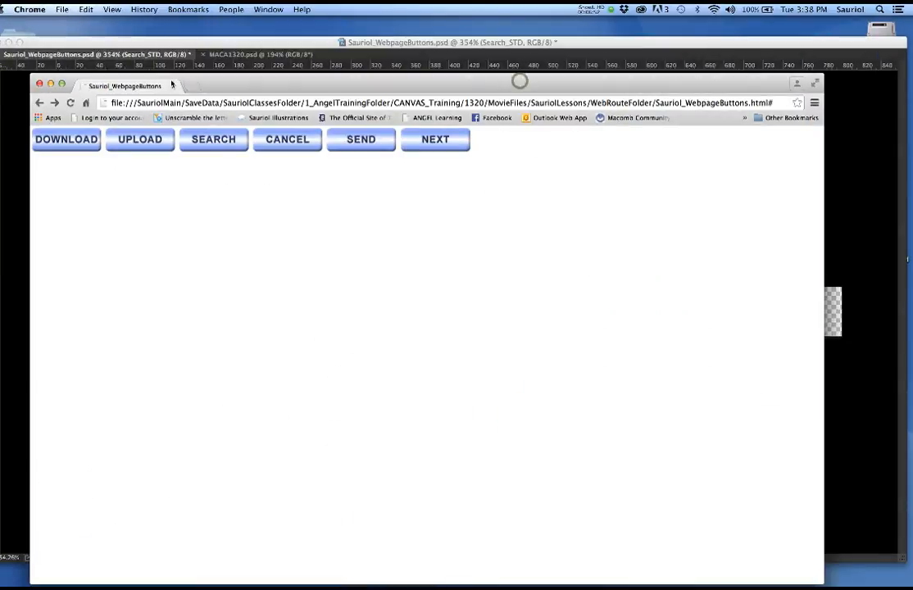
{"action": "left_click", "coordinate": [50, 84]}
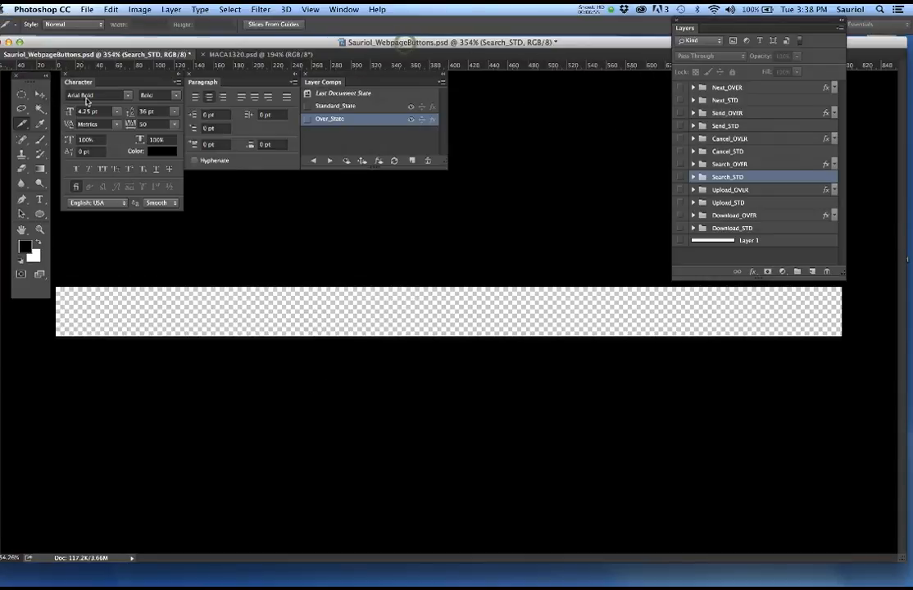
{"action": "left_click", "coordinate": [9, 43]}
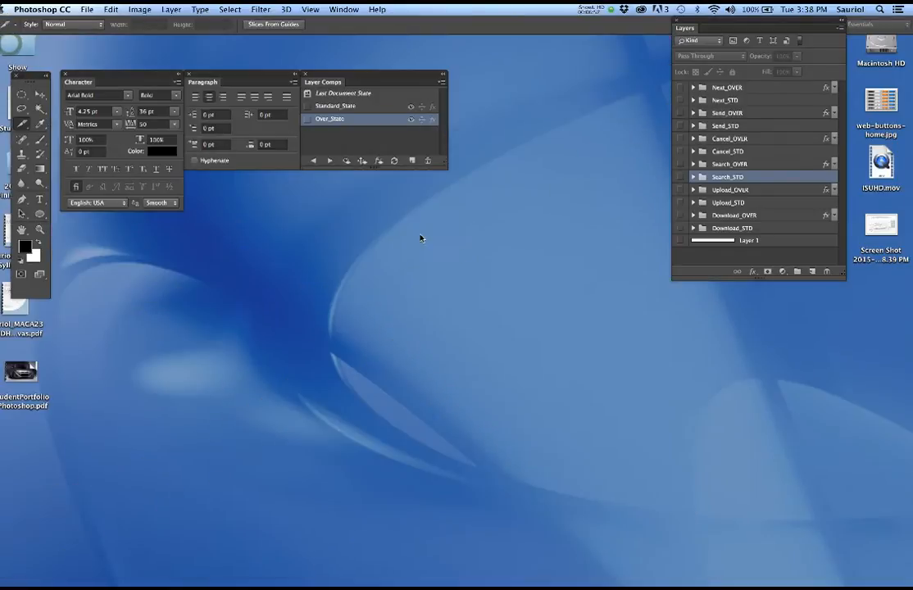
{"action": "left_click", "coordinate": [463, 254]}
- Move the Screen Shot 2015-08-11 at 3.38.39 PM file to the desktop centre and open it with Adobe Photoshop CC 2015
{"action": "left_click_drag", "start_coordinate": [882, 224], "coordinate": [453, 223]}
{"action": "right_click", "coordinate": [454, 234]}
{"action": "mouse_move", "coordinate": [518, 234]}
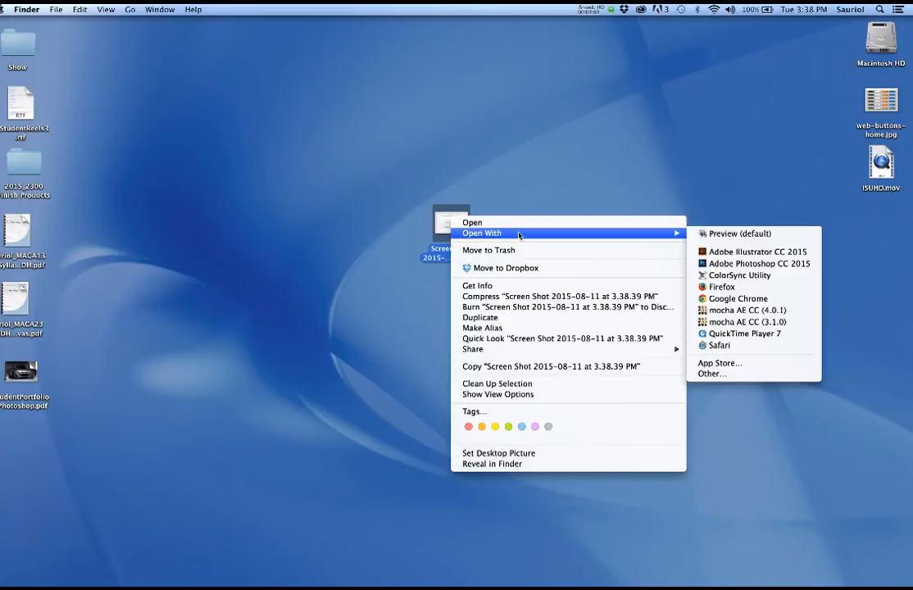
{"action": "left_click", "coordinate": [682, 260]}
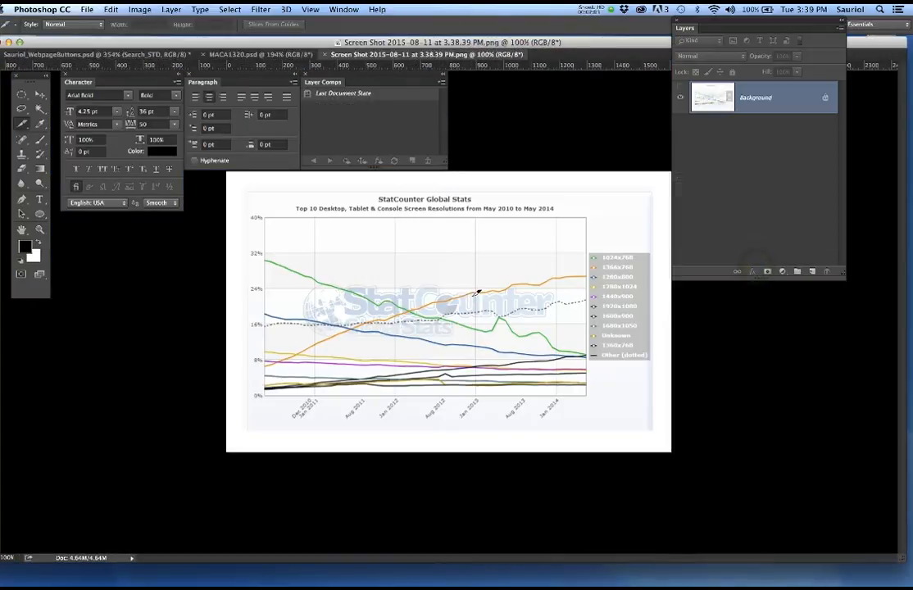
- Zoom the StatCounter chart screenshot to about 202% and hide all panels
{"action": "scroll", "coordinate": [464, 304], "scroll_direction": "up", "scroll_amount": 3}
{"action": "scroll", "coordinate": [464, 304], "scroll_direction": "up", "scroll_amount": 3}
{"action": "scroll", "coordinate": [464, 305], "scroll_direction": "up", "scroll_amount": 2}
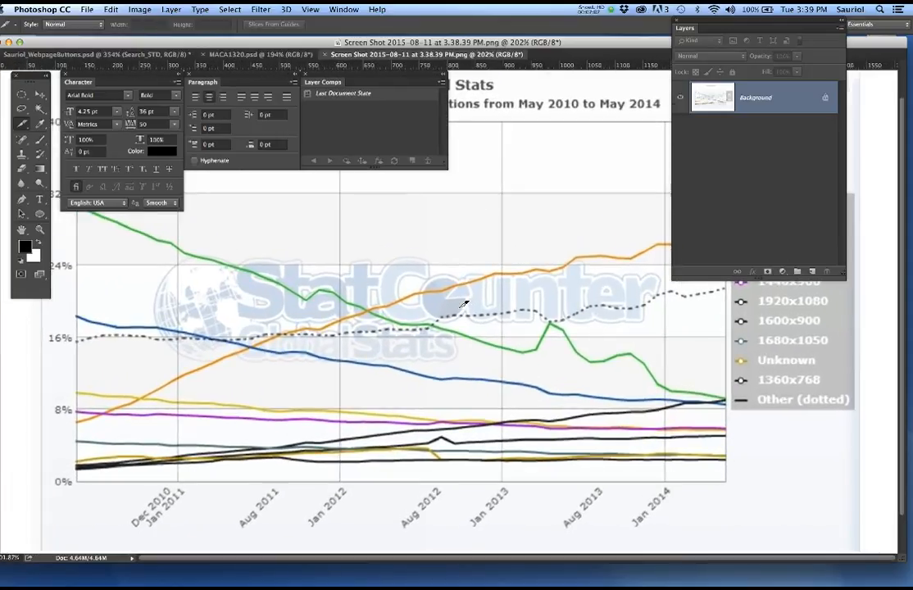
{"action": "key", "text": "Tab"}
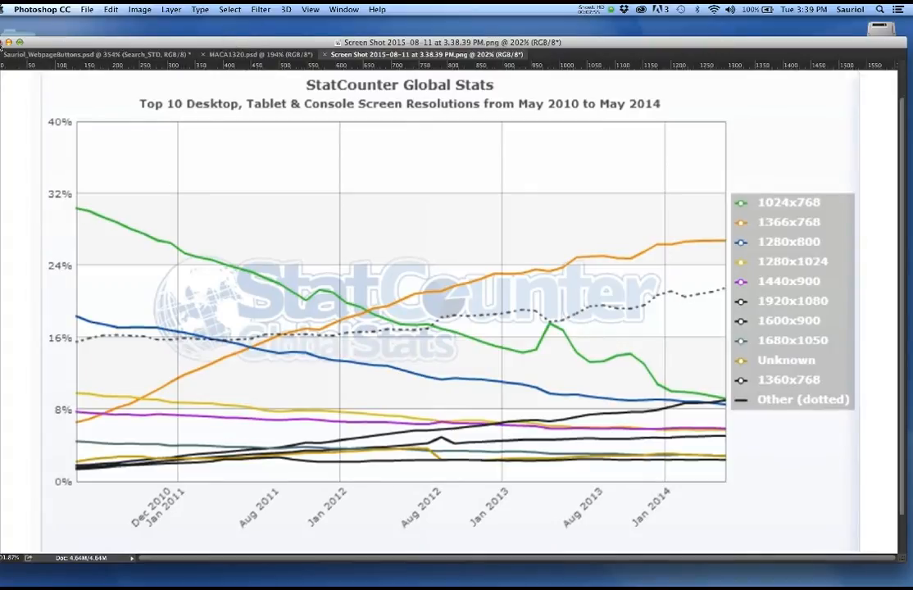
- Close the screenshot and MACA1320 documents without saving the buttons document, and restore all panels
{"action": "left_click", "coordinate": [8, 42]}
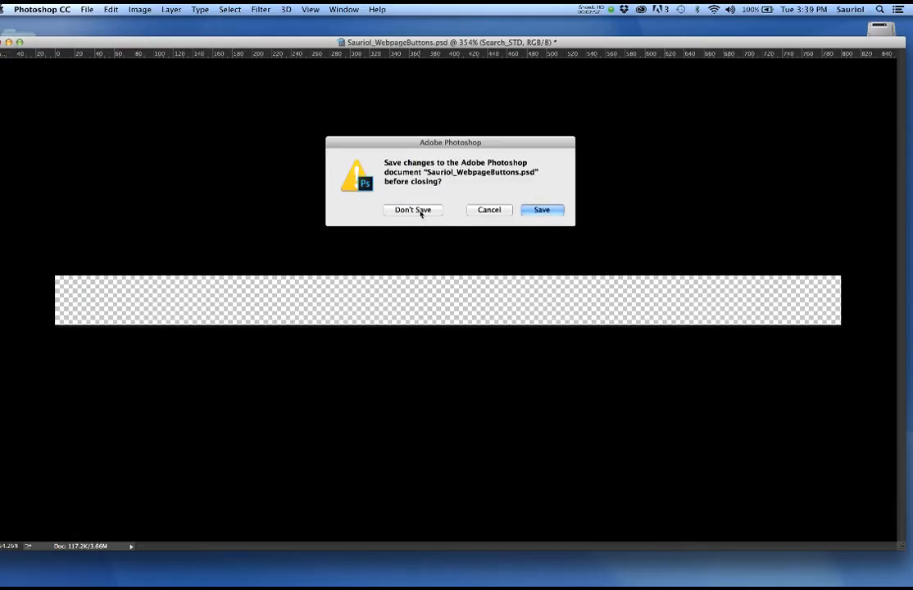
{"action": "left_click", "coordinate": [482, 211]}
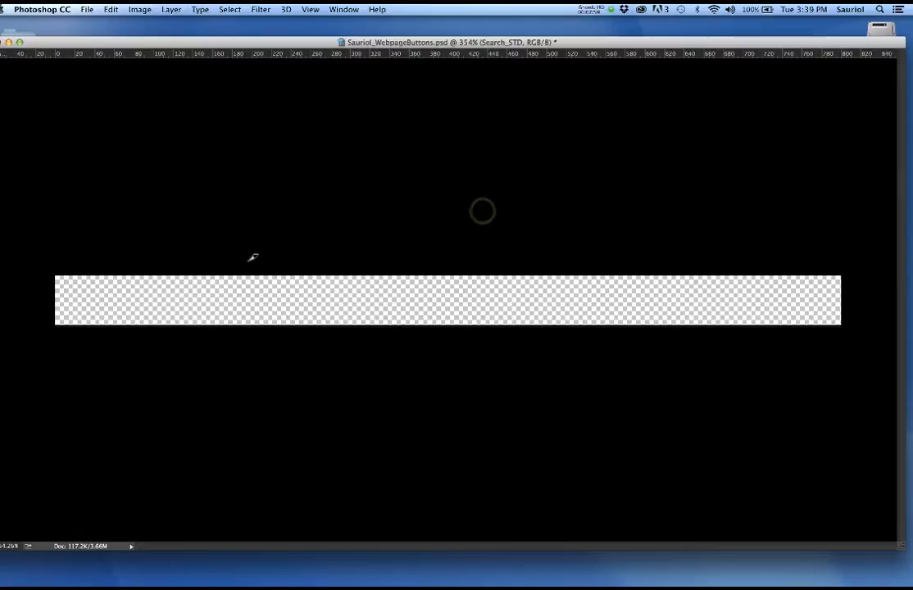
{"action": "left_click", "coordinate": [223, 209]}
{"action": "key", "text": "Tab"}
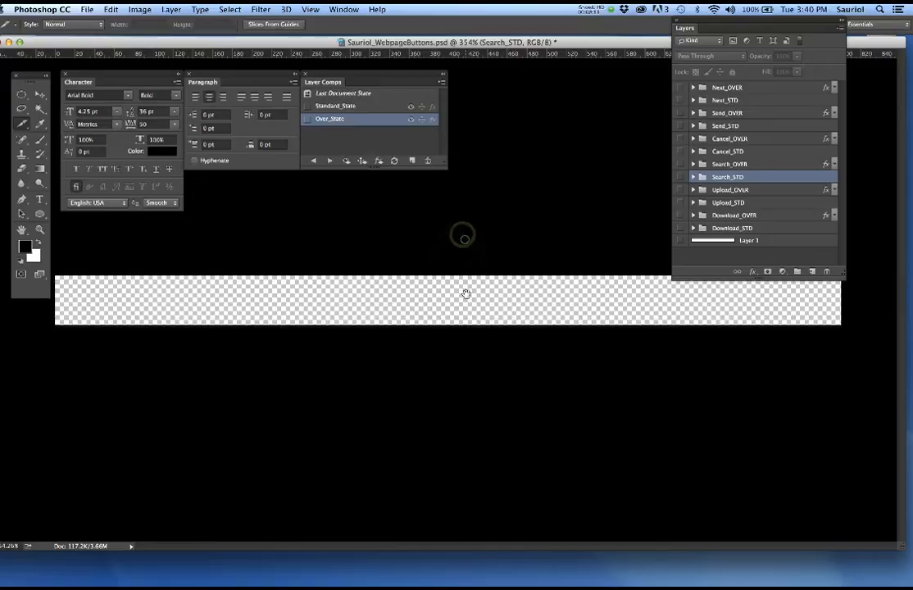
- Switch to full-screen mode with grey surroundings and pan around the transparent strip
{"action": "key", "text": "f"}
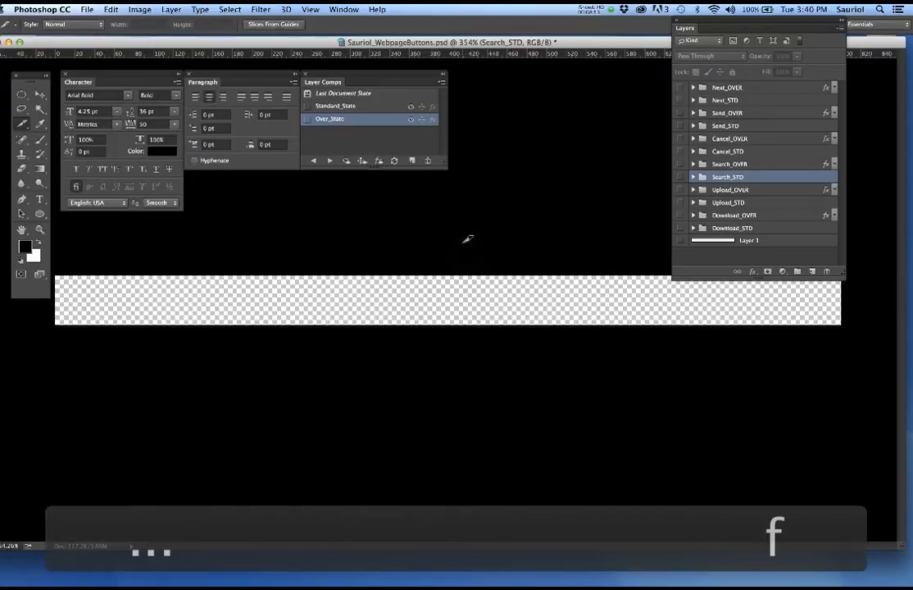
{"action": "left_click_drag", "start_coordinate": [425, 291], "coordinate": [479, 355]}
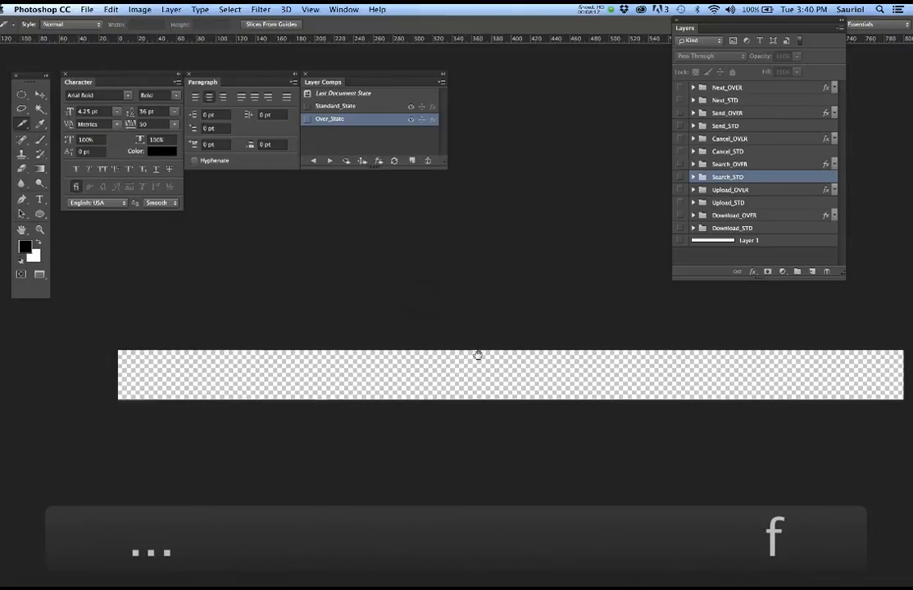
{"action": "scroll", "coordinate": [337, 350], "scroll_direction": "up", "scroll_amount": 2}
{"action": "scroll", "coordinate": [337, 350], "scroll_direction": "up", "scroll_amount": 2}
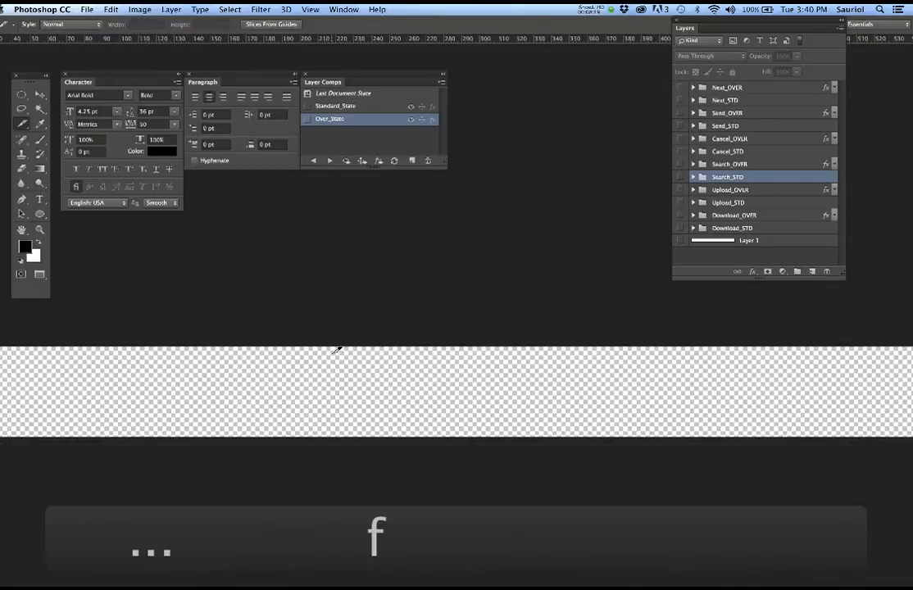
{"action": "left_click_drag", "start_coordinate": [183, 357], "coordinate": [320, 347]}
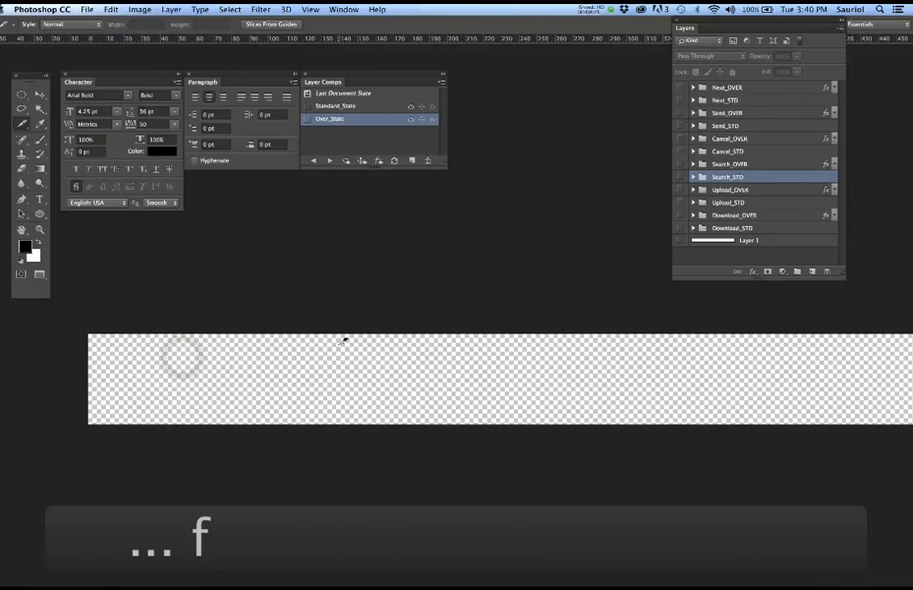
{"action": "scroll", "coordinate": [345, 340], "scroll_direction": "down", "scroll_amount": 2}
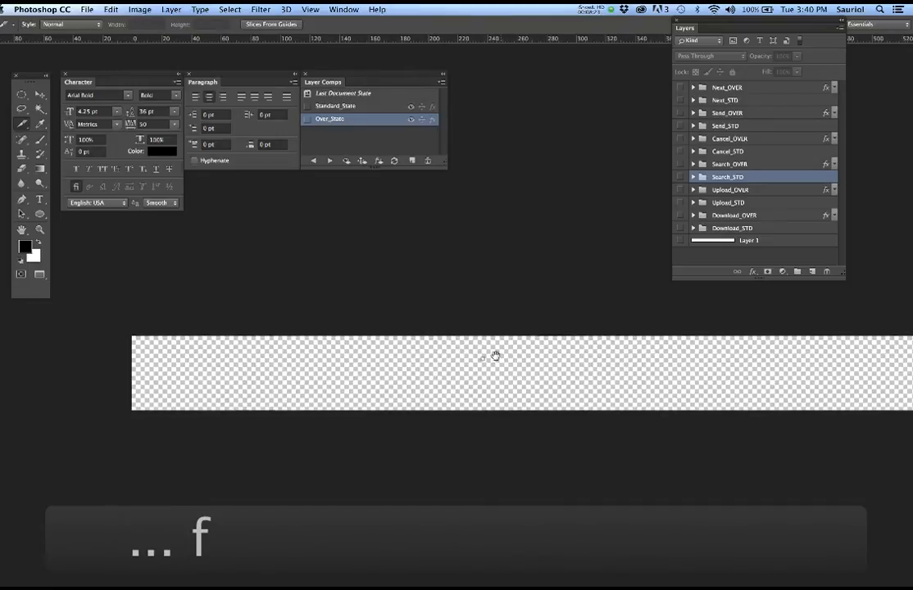
{"action": "left_click_drag", "start_coordinate": [499, 354], "coordinate": [393, 355]}
{"action": "scroll", "coordinate": [419, 349], "scroll_direction": "down", "scroll_amount": 2}
{"action": "left_click_drag", "start_coordinate": [483, 357], "coordinate": [411, 361]}
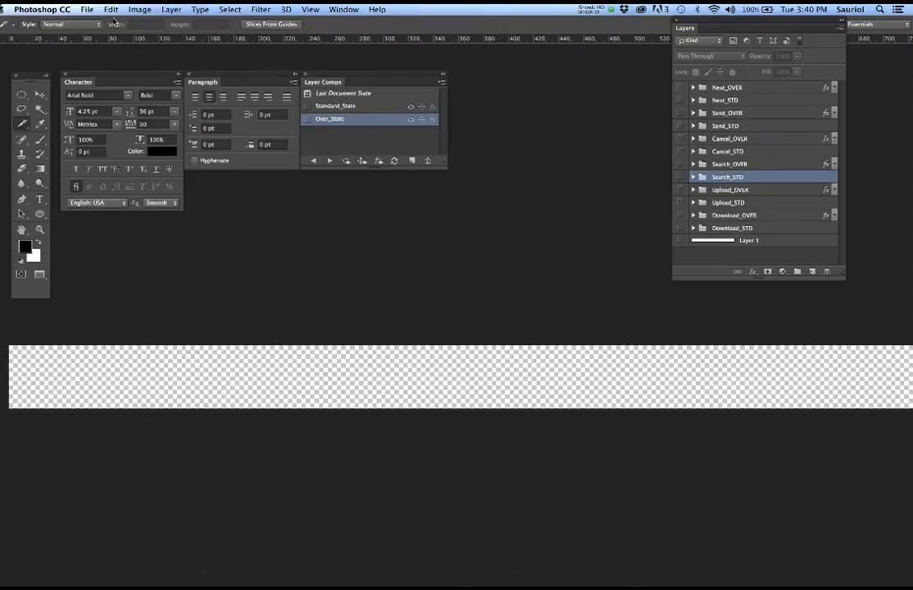
- Create a new transparent 800 x 50 px document at 300 pixels/inch
{"action": "key", "text": "super+n"}
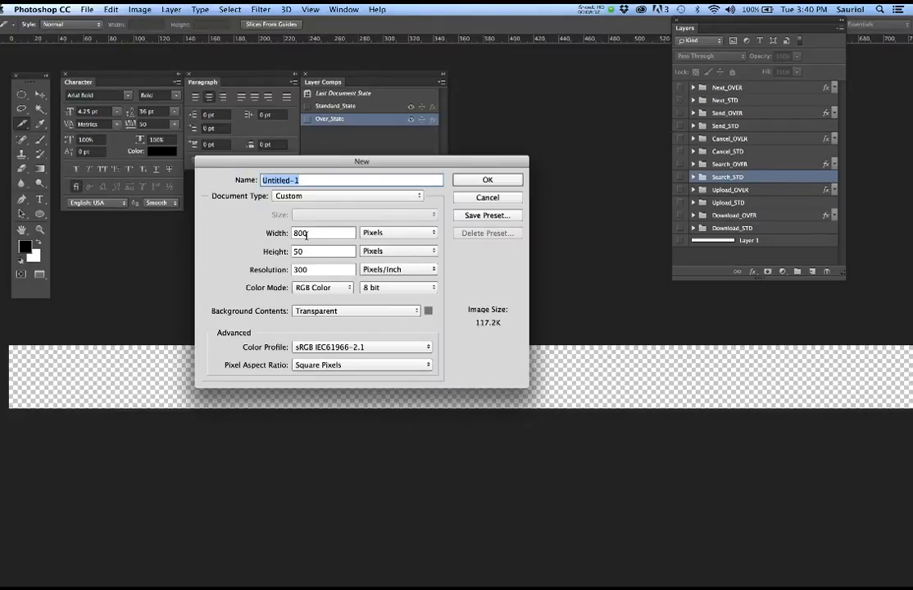
{"action": "double_click", "coordinate": [316, 268]}
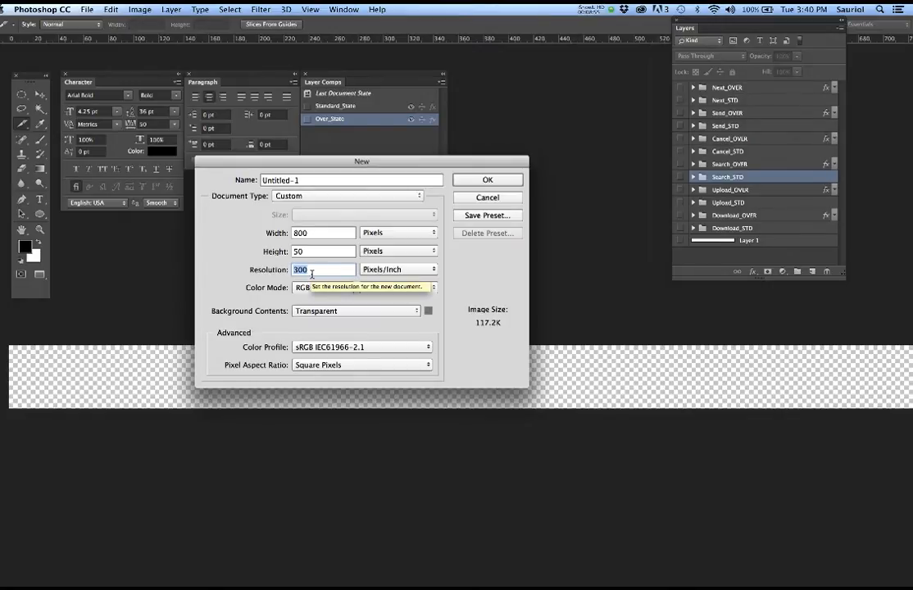
{"action": "left_click", "coordinate": [389, 272]}
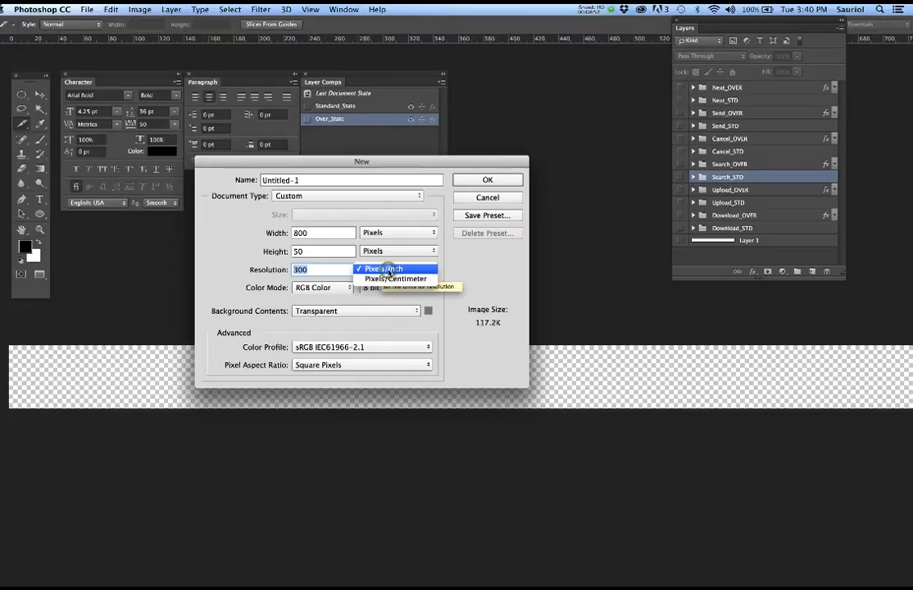
{"action": "left_click", "coordinate": [387, 270]}
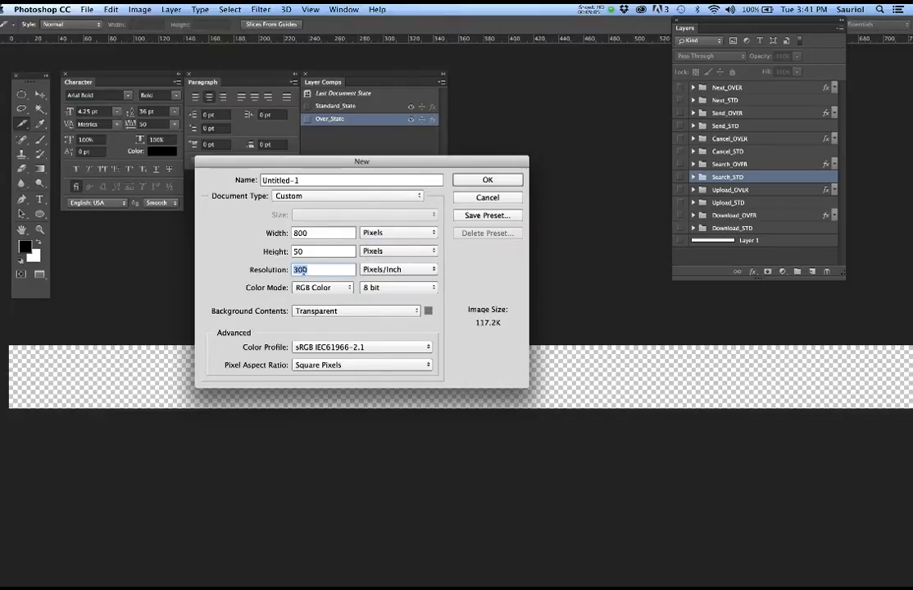
{"action": "left_click", "coordinate": [482, 181]}
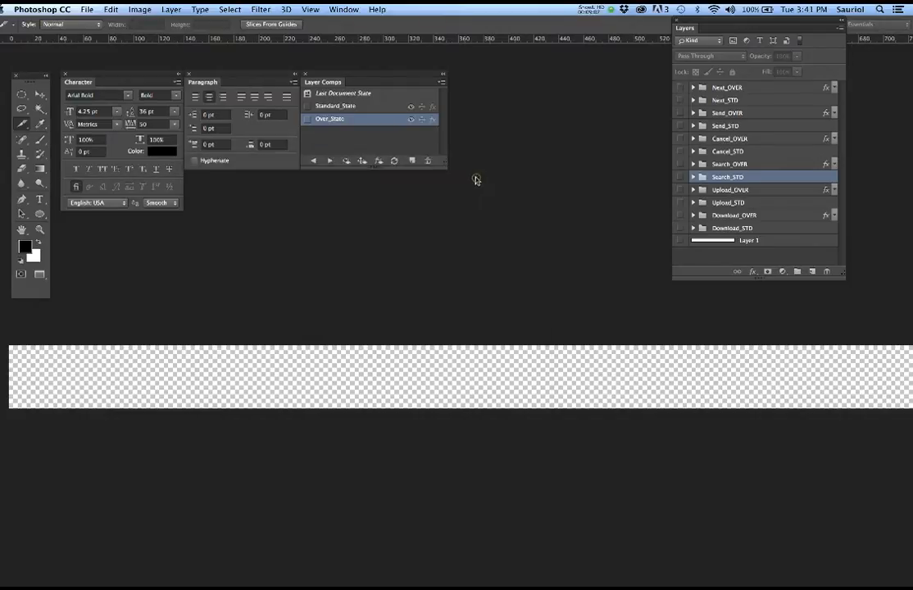
- Reopen the webpage buttons .psd from recent files and make all its button layer groups visible
{"action": "scroll", "coordinate": [450, 334], "scroll_direction": "up", "scroll_amount": 5}
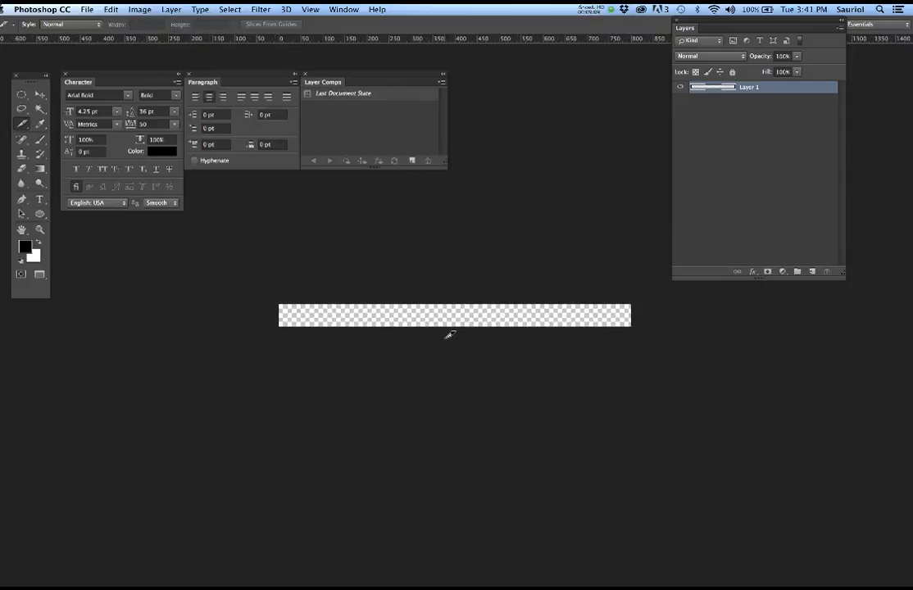
{"action": "scroll", "coordinate": [450, 335], "scroll_direction": "up", "scroll_amount": 3}
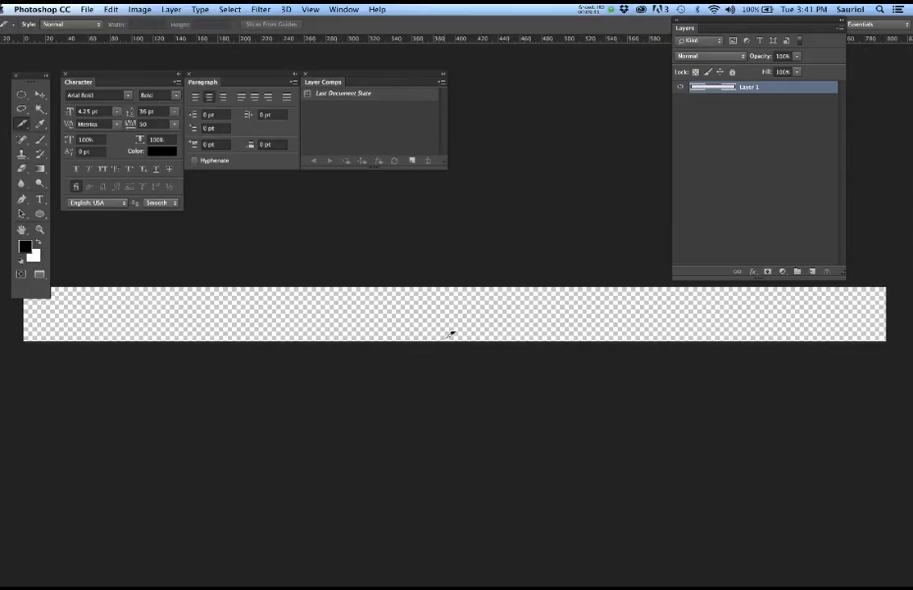
{"action": "left_click_drag", "start_coordinate": [418, 312], "coordinate": [419, 350]}
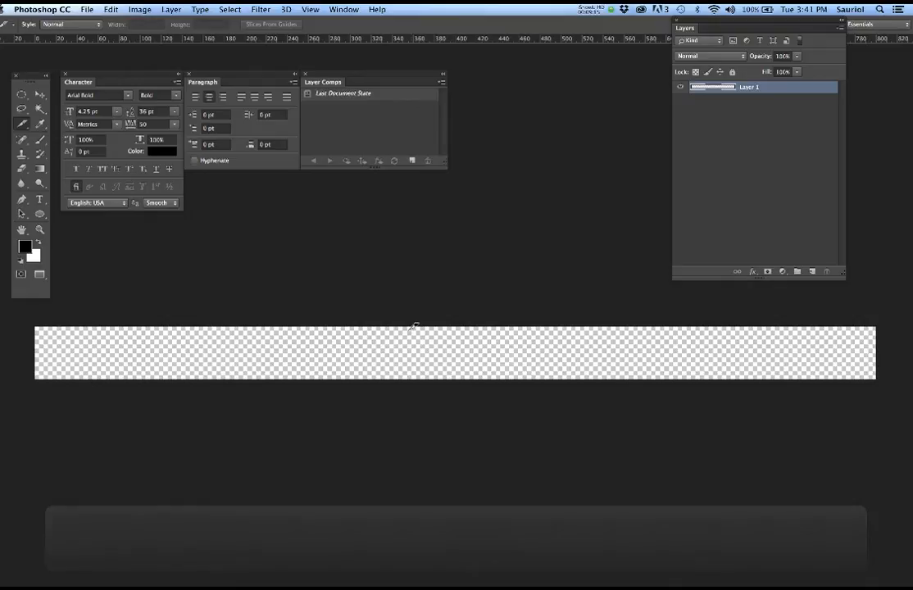
{"action": "left_click", "coordinate": [85, 8]}
{"action": "mouse_move", "coordinate": [87, 64]}
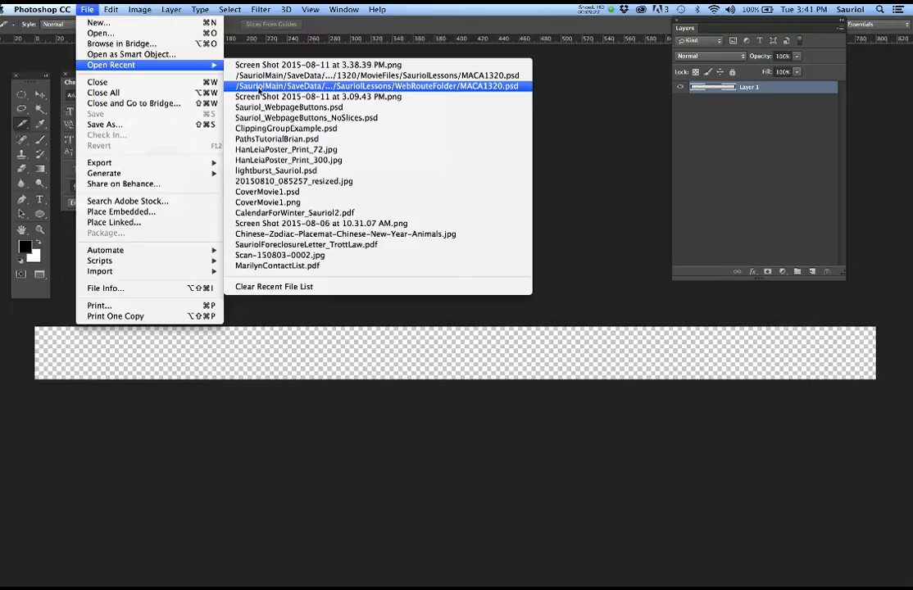
{"action": "left_click", "coordinate": [271, 107]}
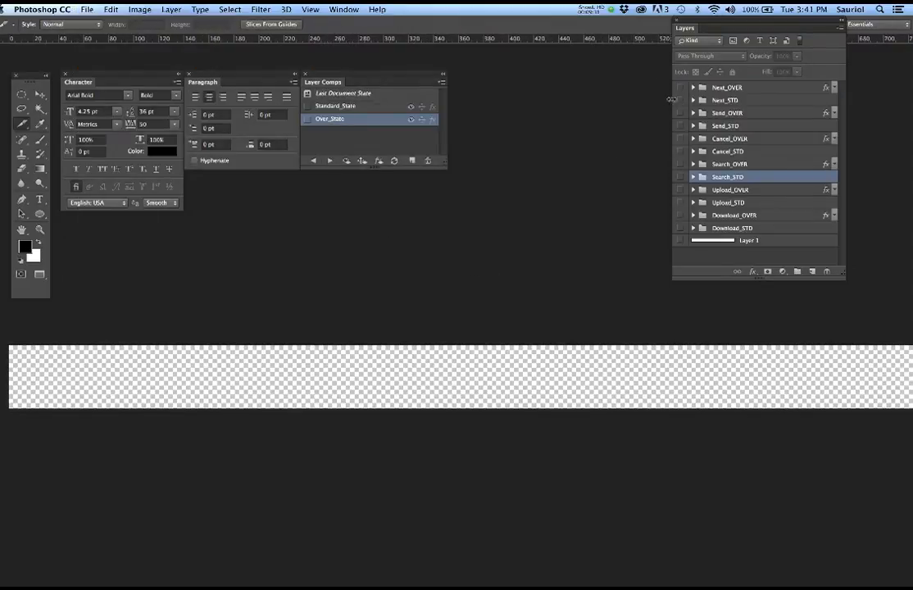
{"action": "left_click_drag", "start_coordinate": [680, 88], "coordinate": [680, 239]}
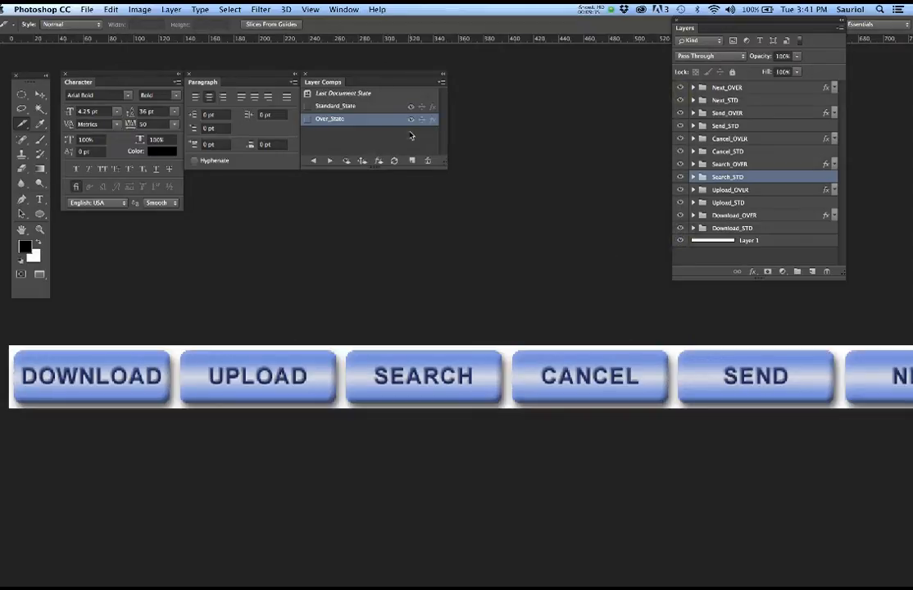
{"action": "left_click", "coordinate": [344, 9]}
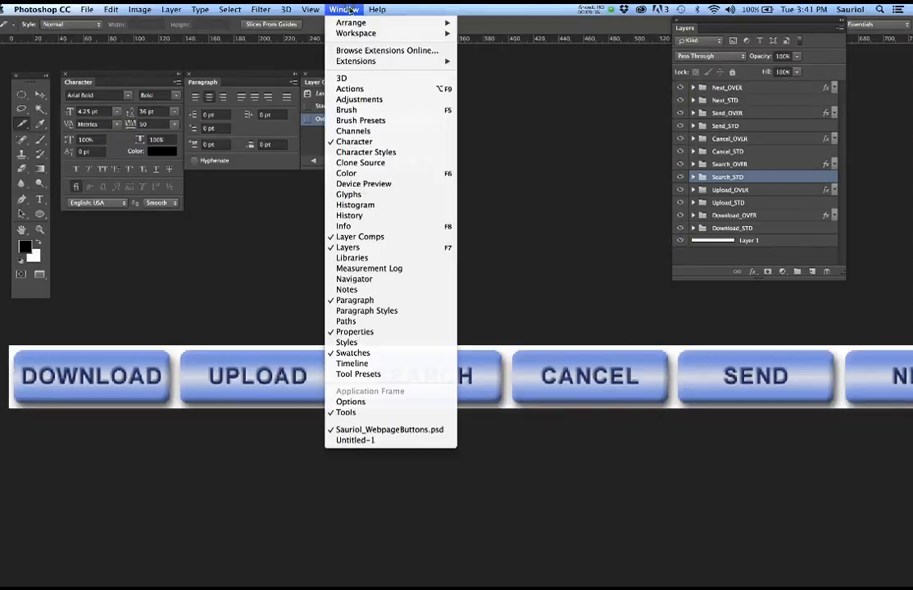
- Bring the Untitled-1 strip back to the front, nudge the Layers panel aside, and check the foreground colour
{"action": "left_click", "coordinate": [356, 440]}
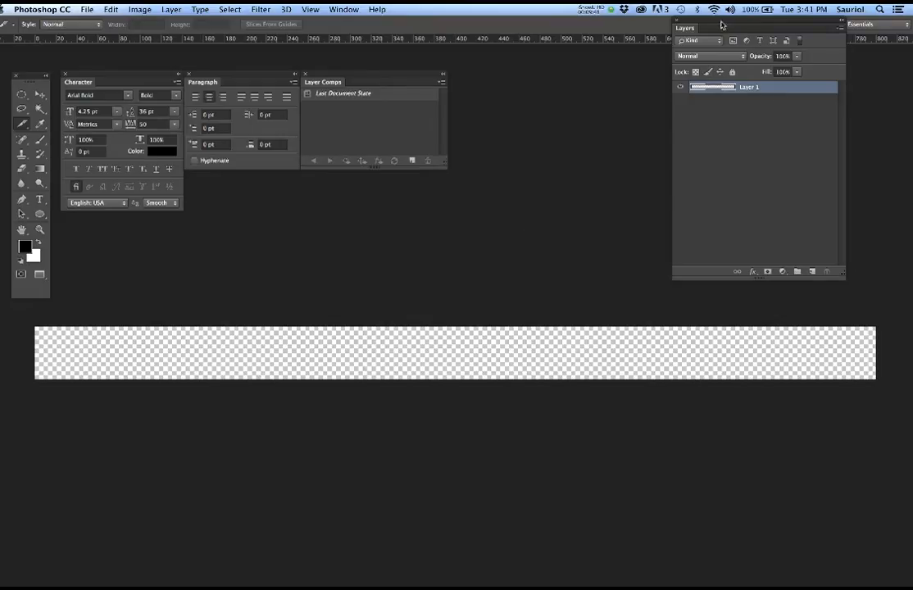
{"action": "left_click_drag", "start_coordinate": [716, 24], "coordinate": [698, 37]}
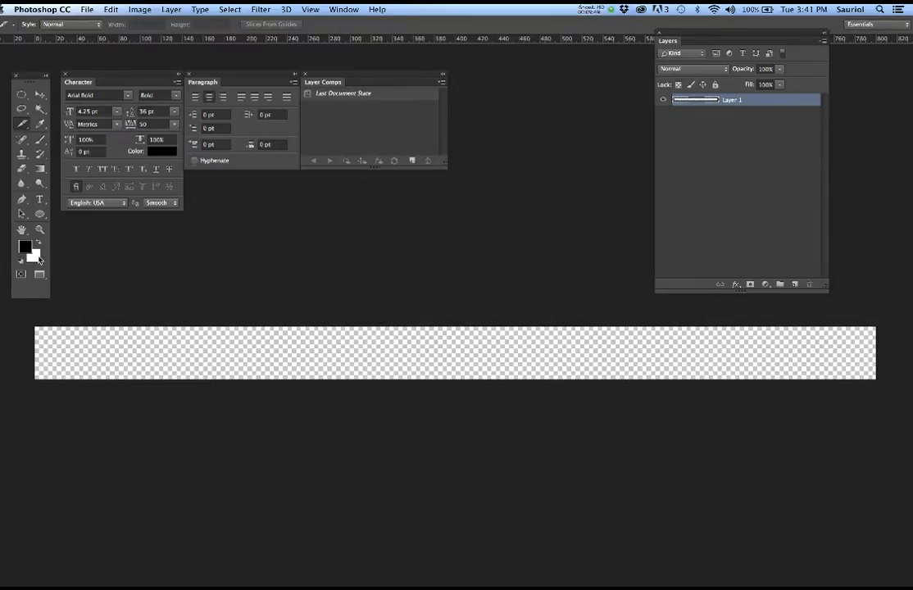
{"action": "left_click", "coordinate": [25, 247]}
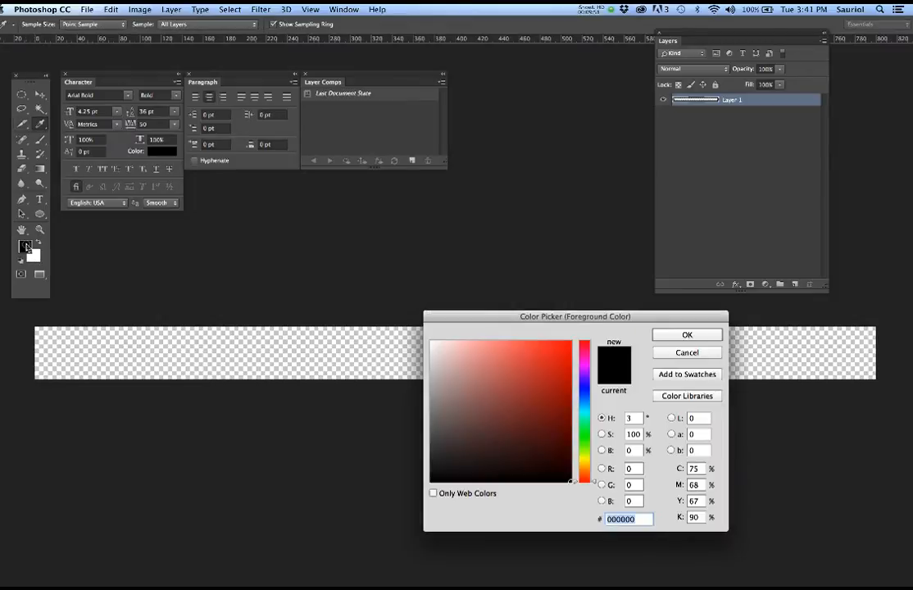
- Fill the Untitled-1 strip with the white background colour, keeping black as foreground
{"action": "left_click", "coordinate": [669, 353]}
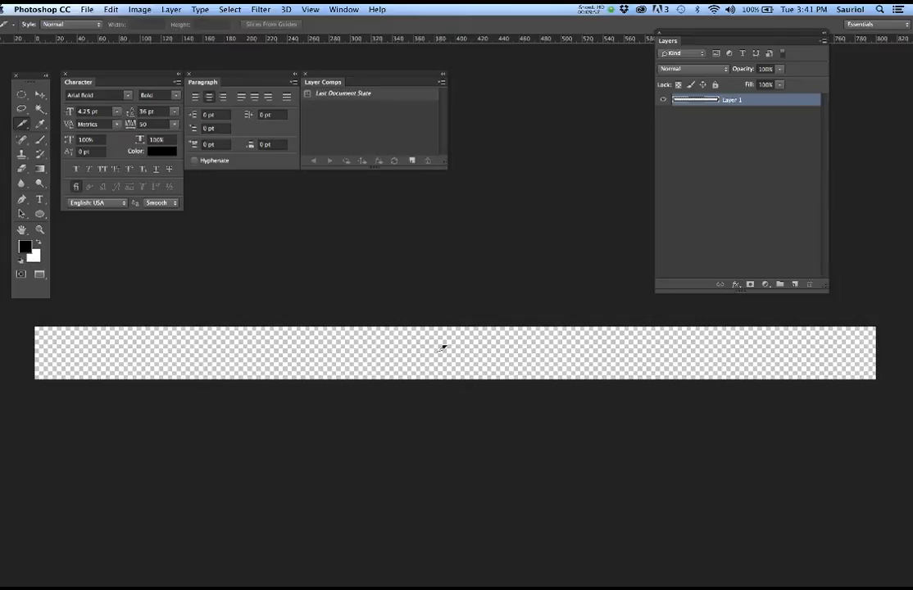
{"action": "key", "text": "x"}
{"action": "key", "text": "x"}
{"action": "key", "text": "x"}
{"action": "key", "text": "x"}
{"action": "key", "text": "x"}
{"action": "key", "text": "x"}
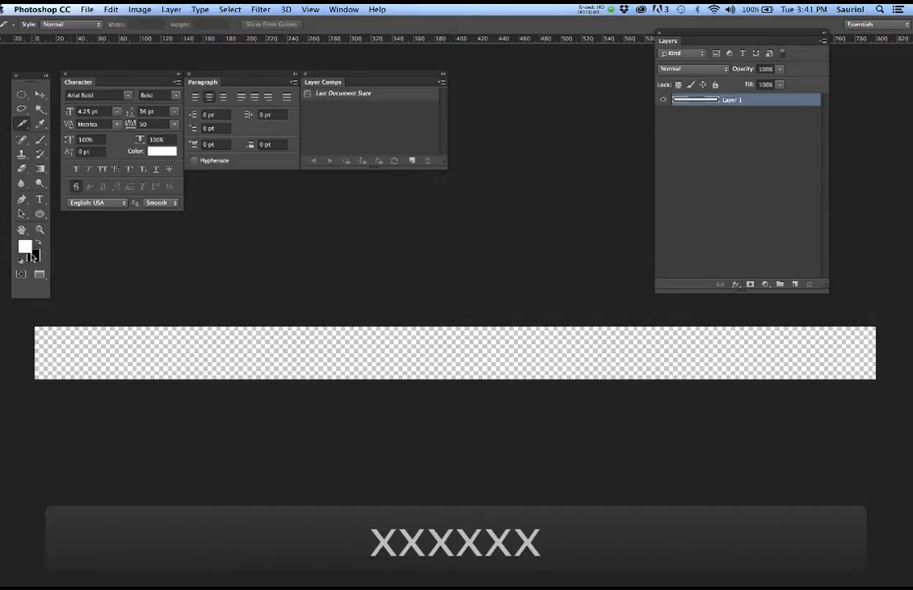
{"action": "key", "text": "x"}
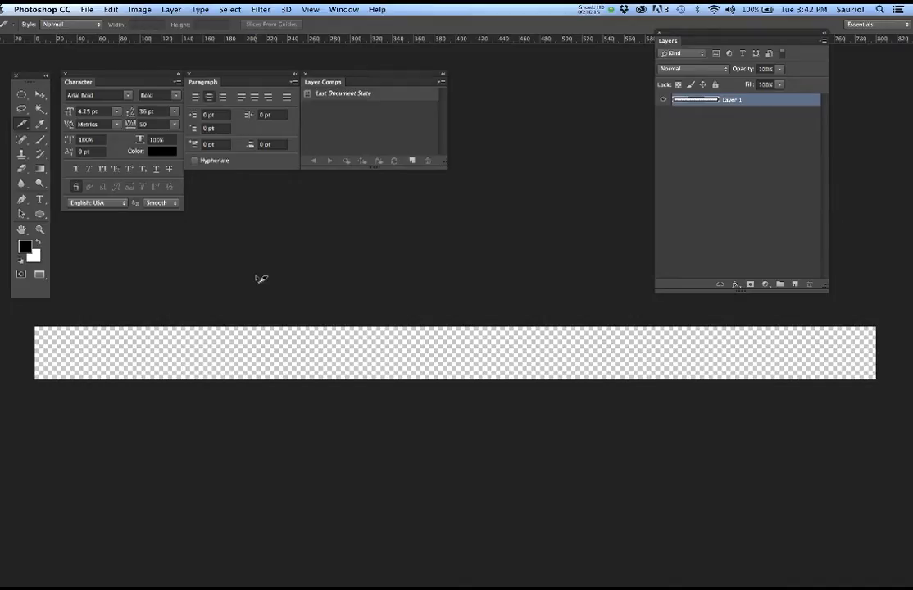
{"action": "key", "text": "super+BackSpace"}
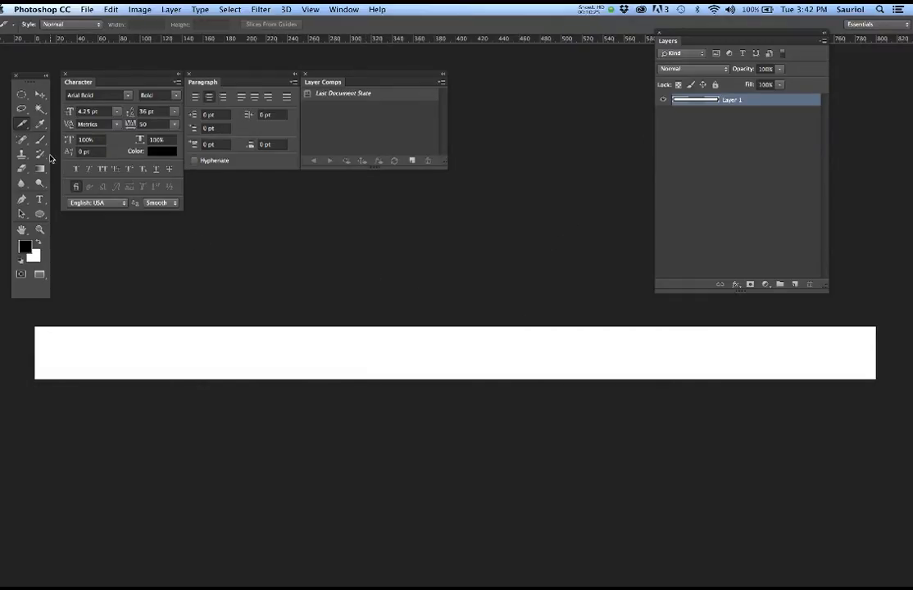
{"action": "mouse_move", "coordinate": [3, 99]}
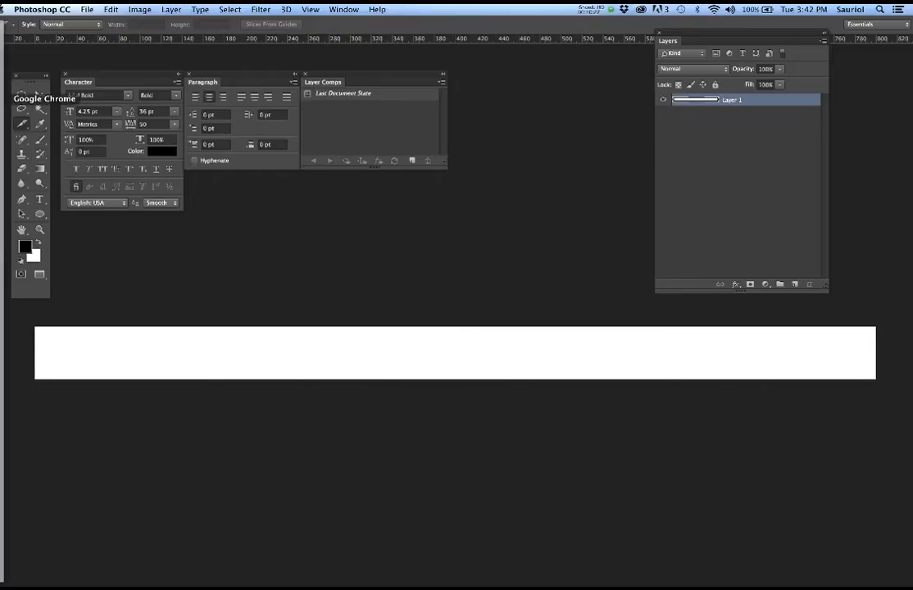
- Compute 800 ÷ 6 = 133.33 in Calculator, then close it
{"action": "left_click", "coordinate": [4, 46]}
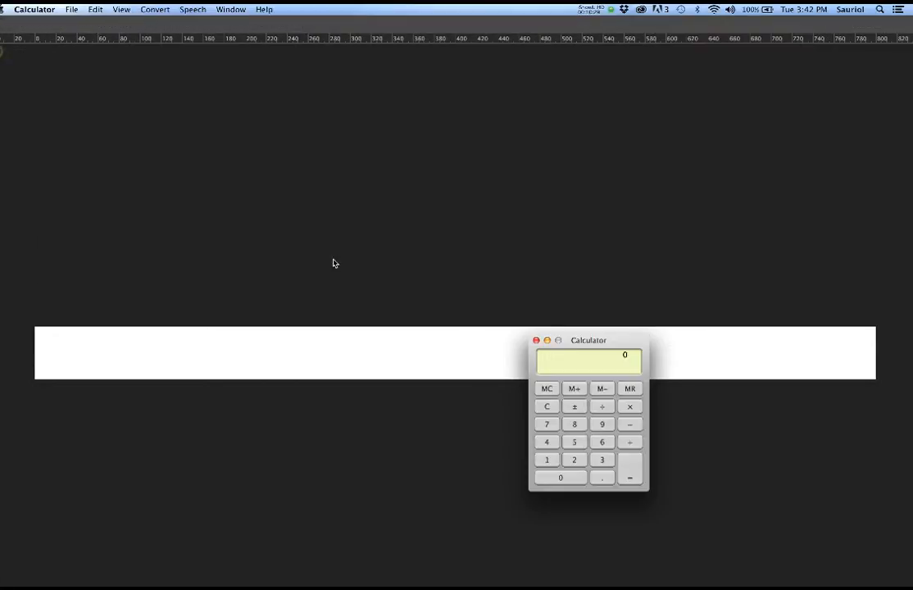
{"action": "left_click_drag", "start_coordinate": [624, 341], "coordinate": [453, 181]}
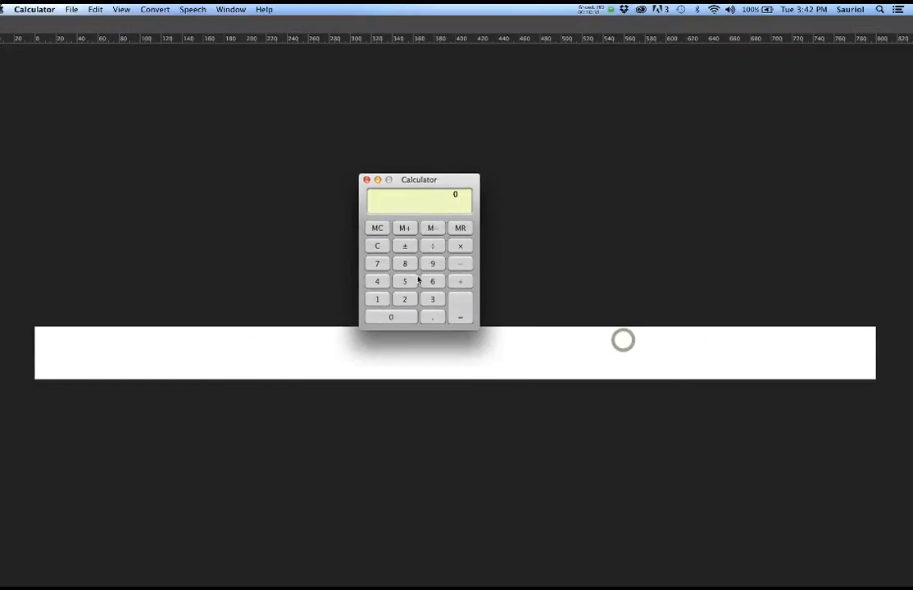
{"action": "left_click", "coordinate": [407, 265]}
{"action": "double_click", "coordinate": [399, 314]}
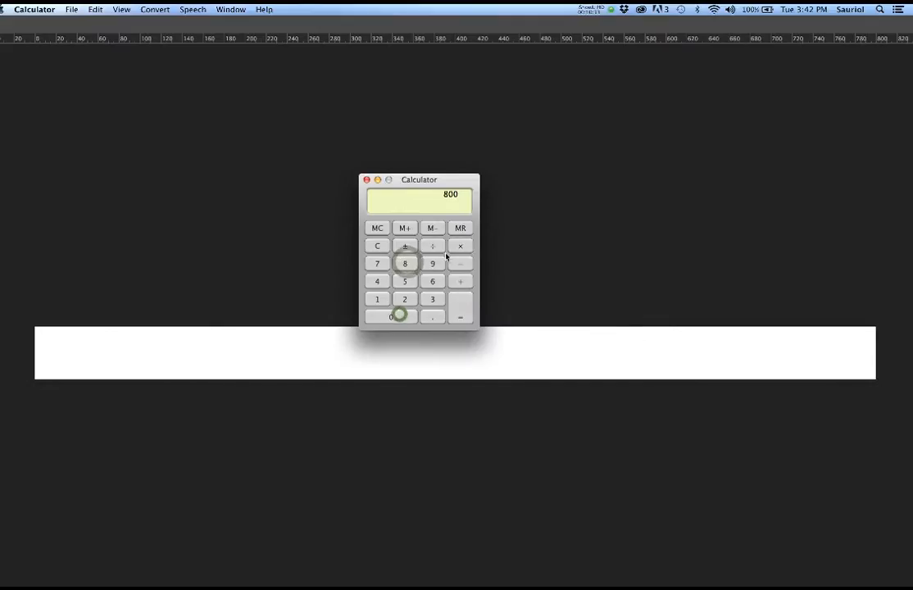
{"action": "left_click", "coordinate": [434, 246]}
{"action": "left_click", "coordinate": [433, 281]}
{"action": "left_click", "coordinate": [461, 308]}
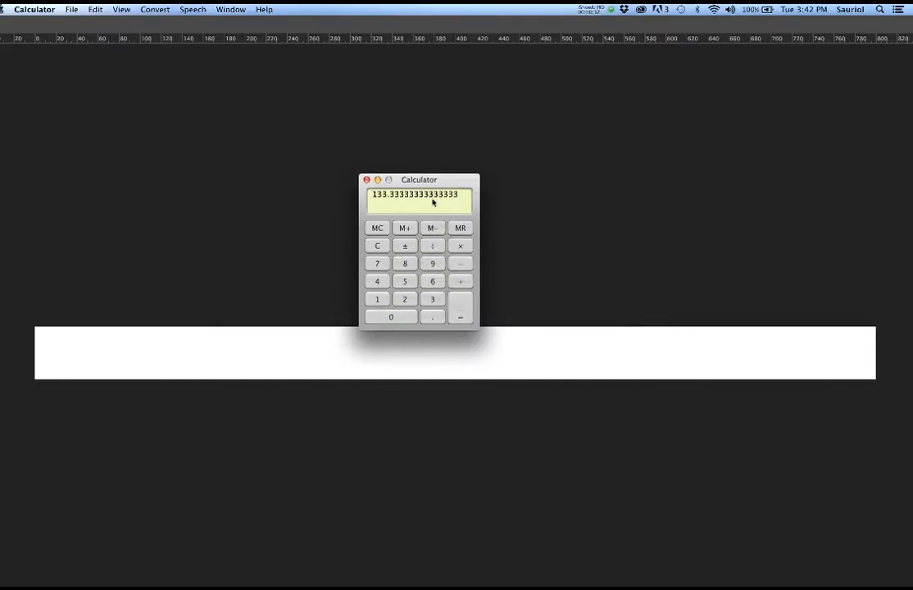
{"action": "left_click", "coordinate": [366, 180]}
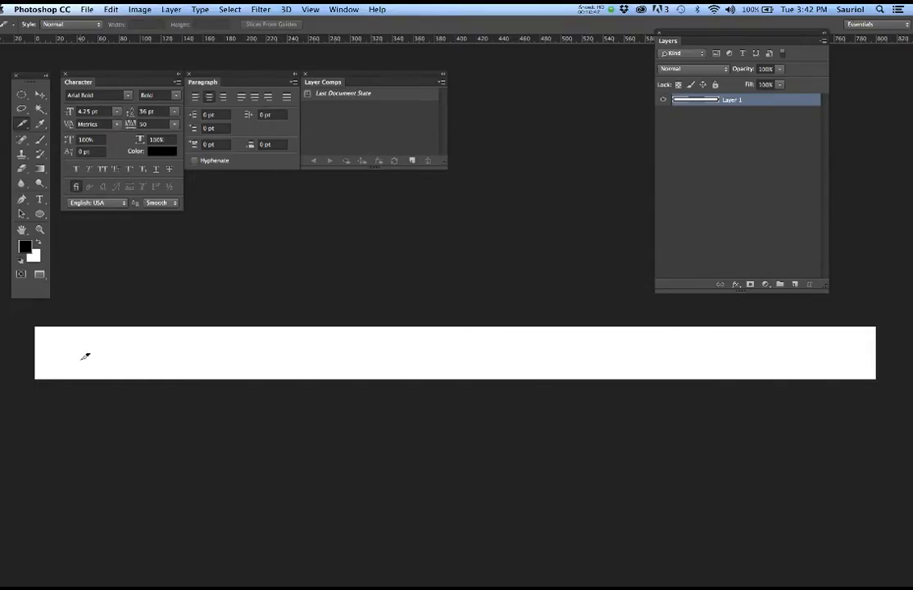
- Save the white strip in the SauriolLessons folder as Sauriol_WebpageButtons2.psd with maximized compatibility
{"action": "scroll", "coordinate": [67, 358], "scroll_direction": "up", "scroll_amount": 2}
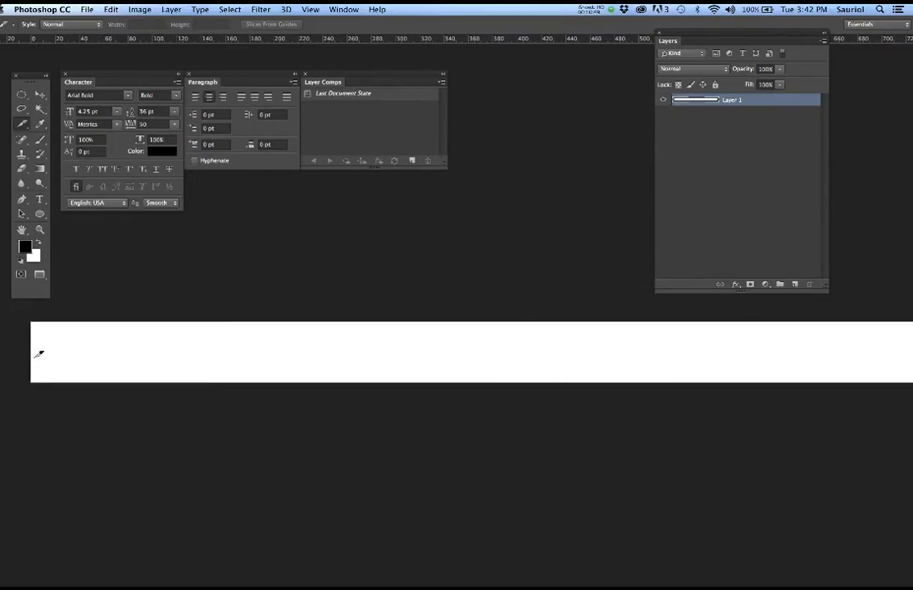
{"action": "scroll", "coordinate": [36, 356], "scroll_direction": "up", "scroll_amount": 6}
{"action": "left_click_drag", "start_coordinate": [179, 363], "coordinate": [242, 421]}
{"action": "key", "text": "super+s"}
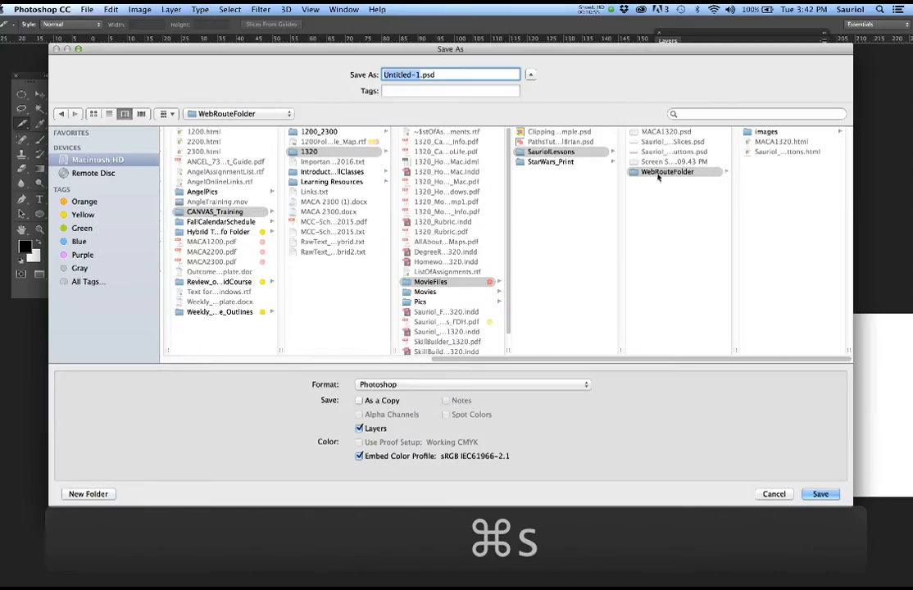
{"action": "left_click", "coordinate": [547, 153]}
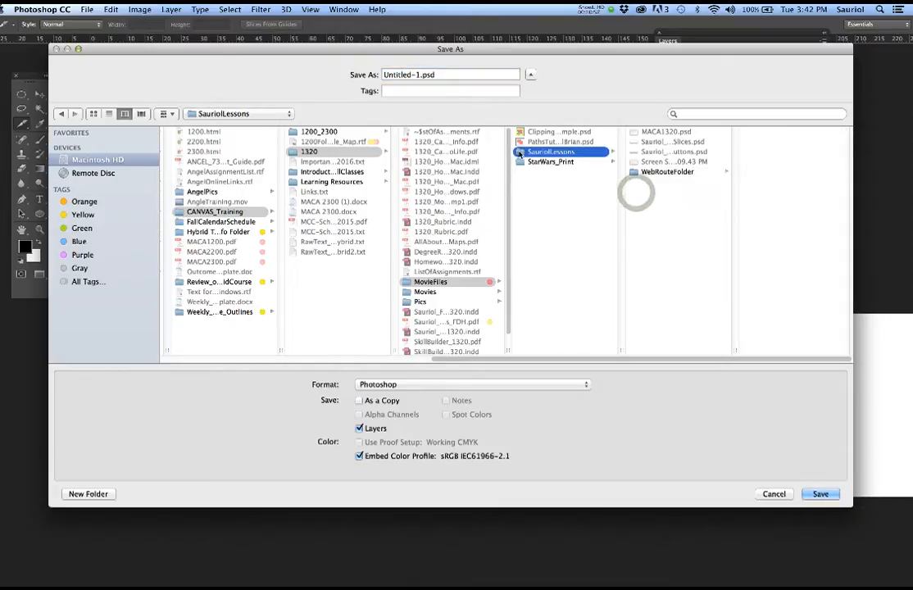
{"action": "triple_click", "coordinate": [418, 74]}
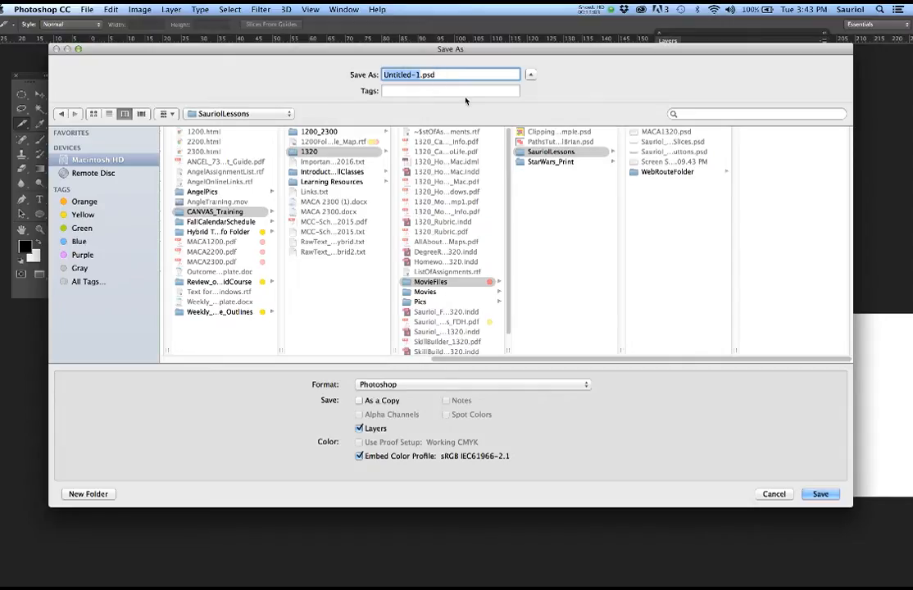
{"action": "double_click", "coordinate": [736, 350]}
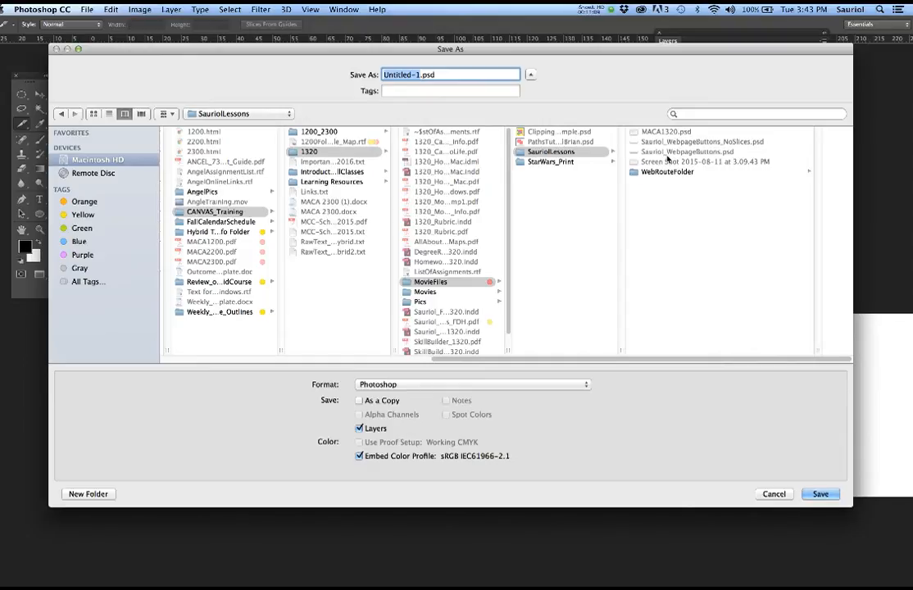
{"action": "left_click", "coordinate": [666, 152]}
{"action": "left_click", "coordinate": [467, 76]}
{"action": "type", "text": "2"}
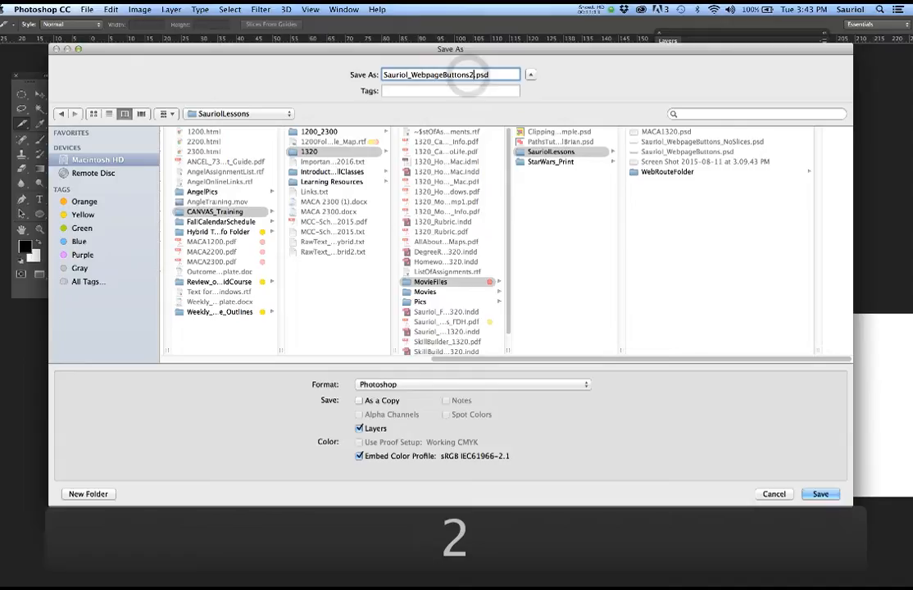
{"action": "left_click", "coordinate": [817, 495]}
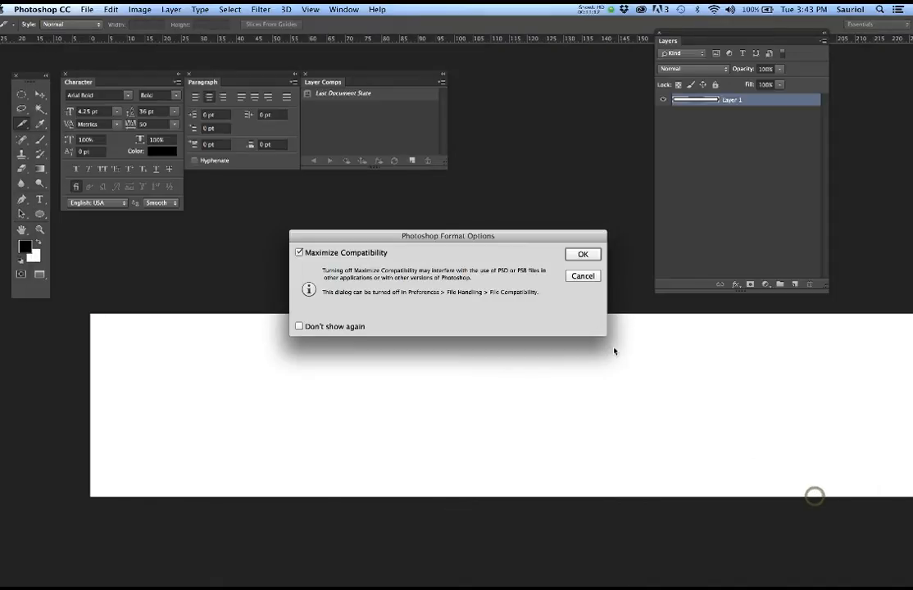
{"action": "left_click", "coordinate": [578, 255]}
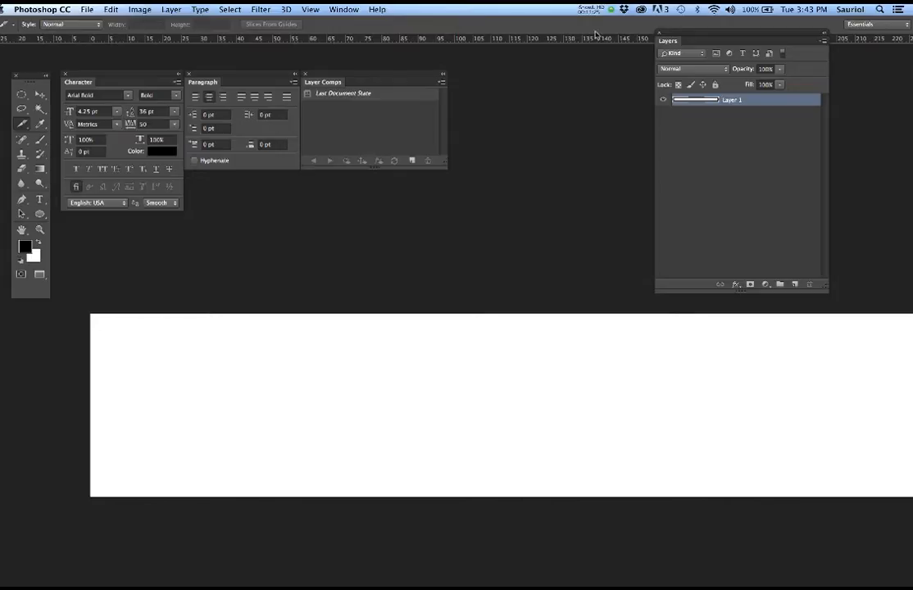
- Show the Info panel and dock it beside the layer comps
{"action": "left_click", "coordinate": [344, 9]}
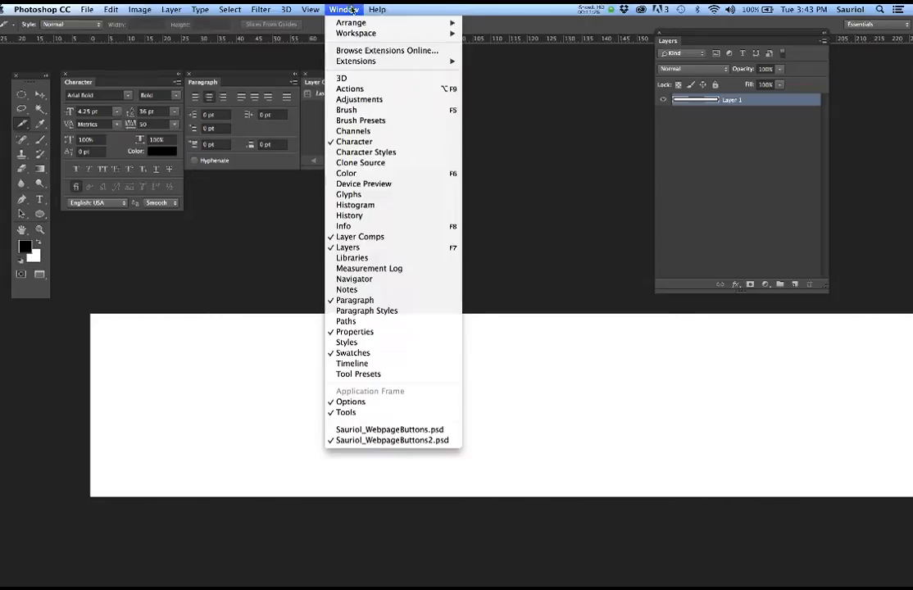
{"action": "left_click", "coordinate": [365, 229]}
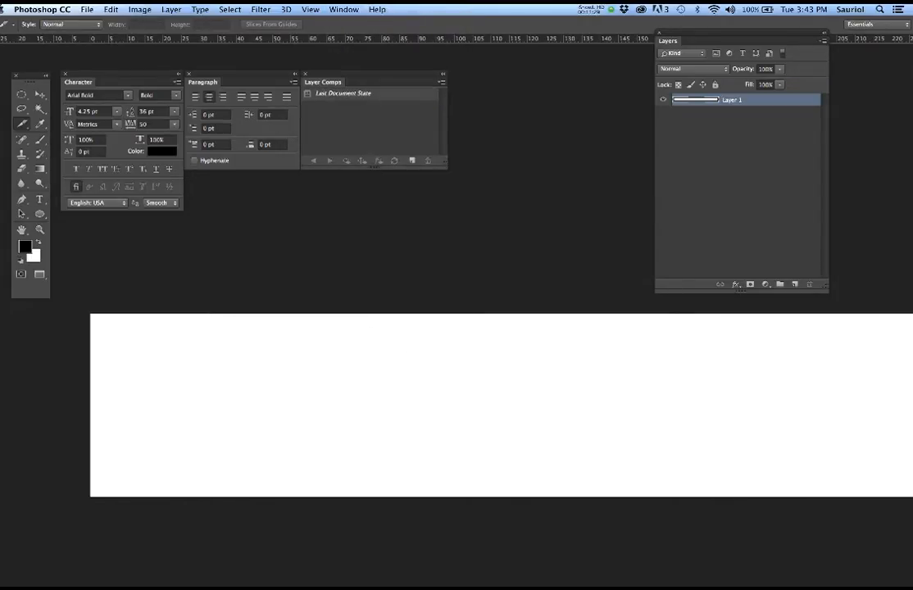
{"action": "left_click_drag", "start_coordinate": [485, 246], "coordinate": [536, 155]}
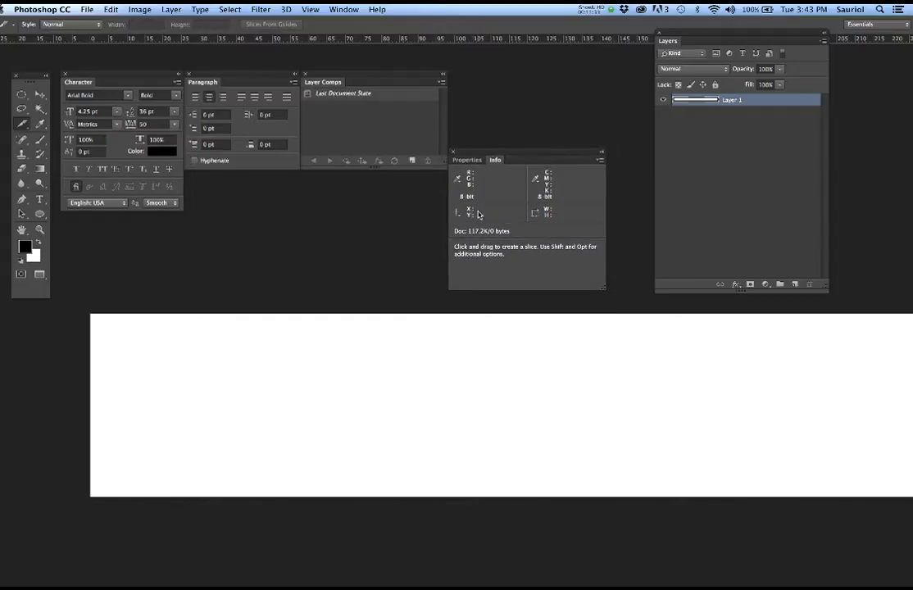
- Place a vertical guide at about 133 px from the left edge, then zoom out
{"action": "mouse_move", "coordinate": [5, 301]}
{"action": "left_mouse_down"}
{"action": "mouse_move", "coordinate": [51, 301]}
{"action": "mouse_move", "coordinate": [283, 346]}
{"action": "mouse_move", "coordinate": [577, 351]}
{"action": "left_mouse_up"}
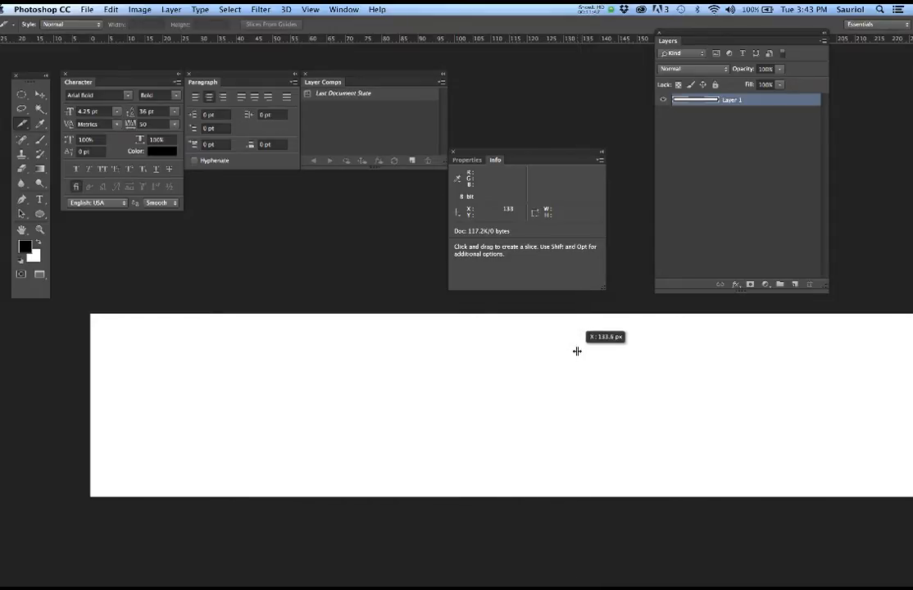
{"action": "left_click_drag", "start_coordinate": [577, 351], "coordinate": [575, 360]}
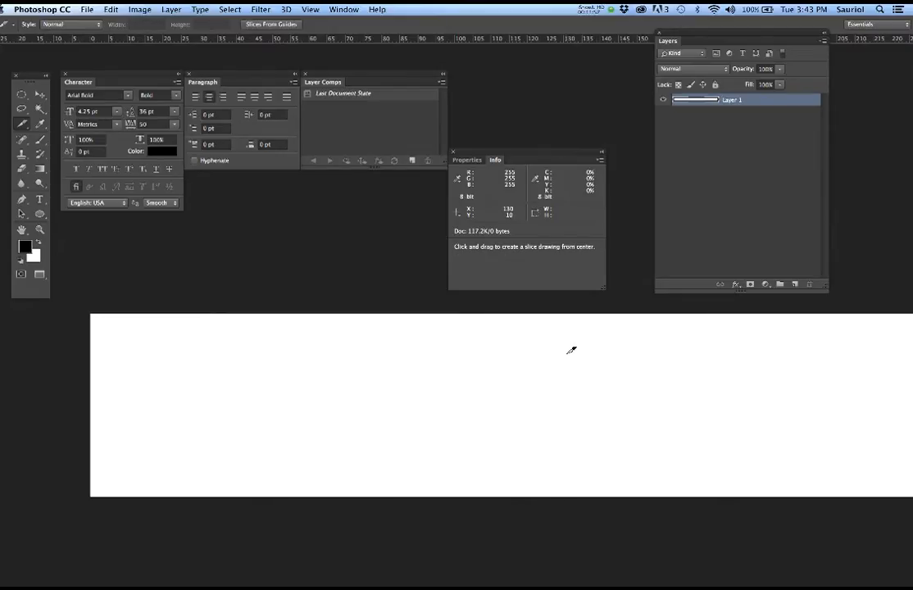
{"action": "scroll", "coordinate": [569, 352], "scroll_direction": "down", "scroll_amount": 3}
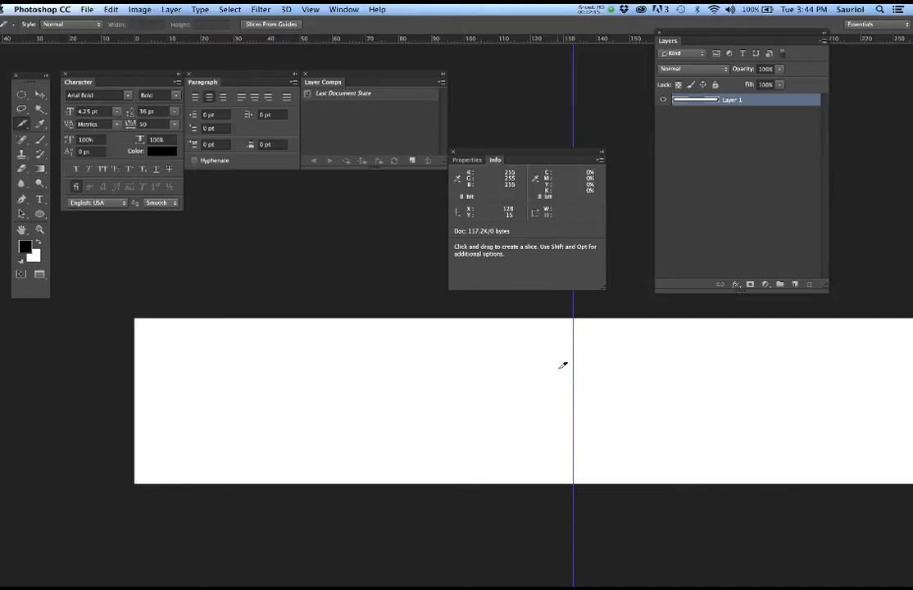
- Pan the canvas and check the View menu for the rulers, leaving it unchanged
{"action": "key", "text": "space"}
{"action": "left_click_drag", "start_coordinate": [604, 381], "coordinate": [300, 379]}
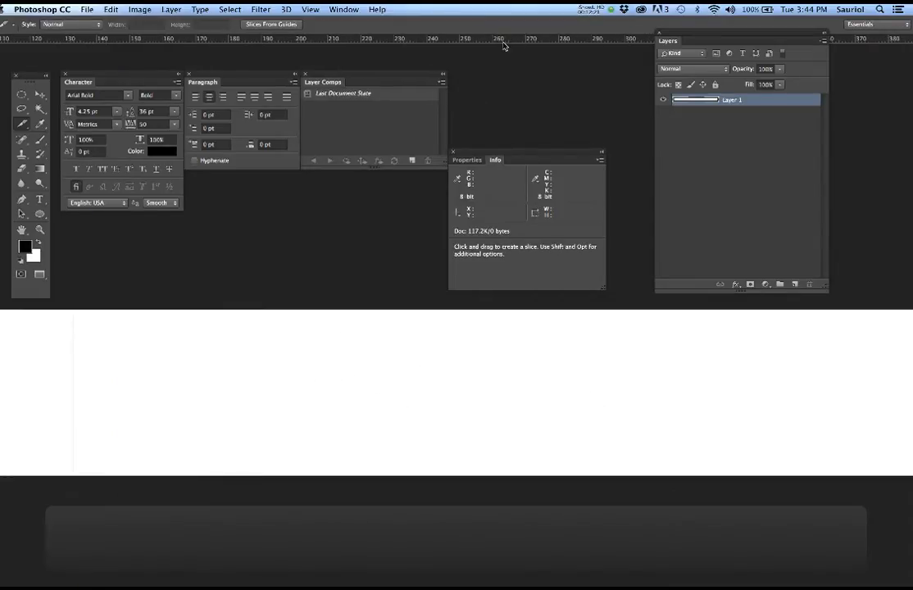
{"action": "left_click", "coordinate": [345, 8]}
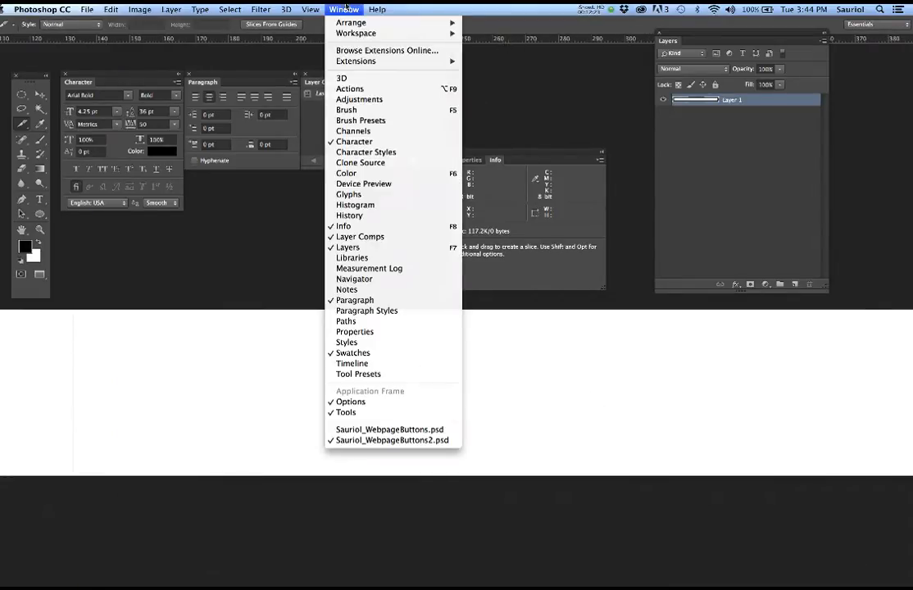
{"action": "mouse_move", "coordinate": [310, 8]}
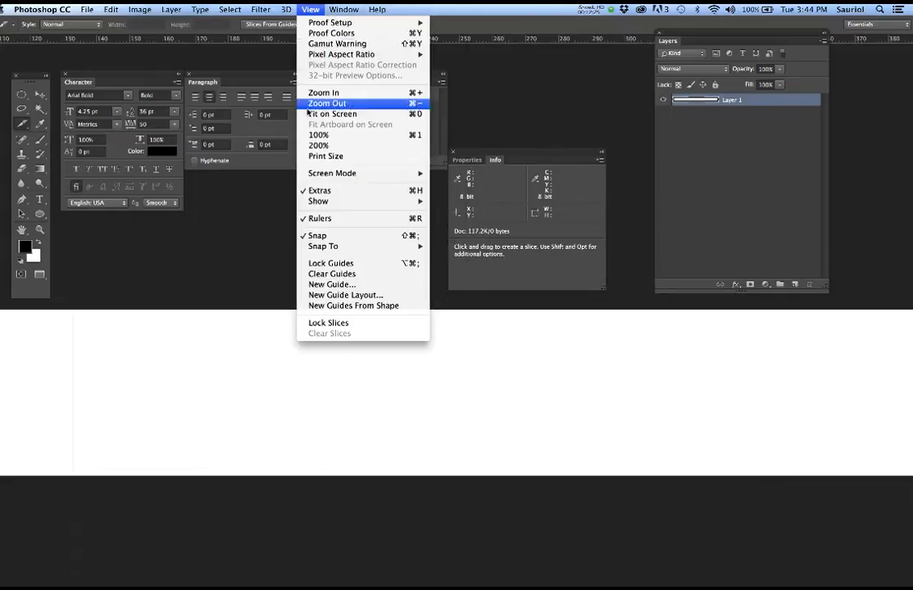
{"action": "mouse_move", "coordinate": [319, 202]}
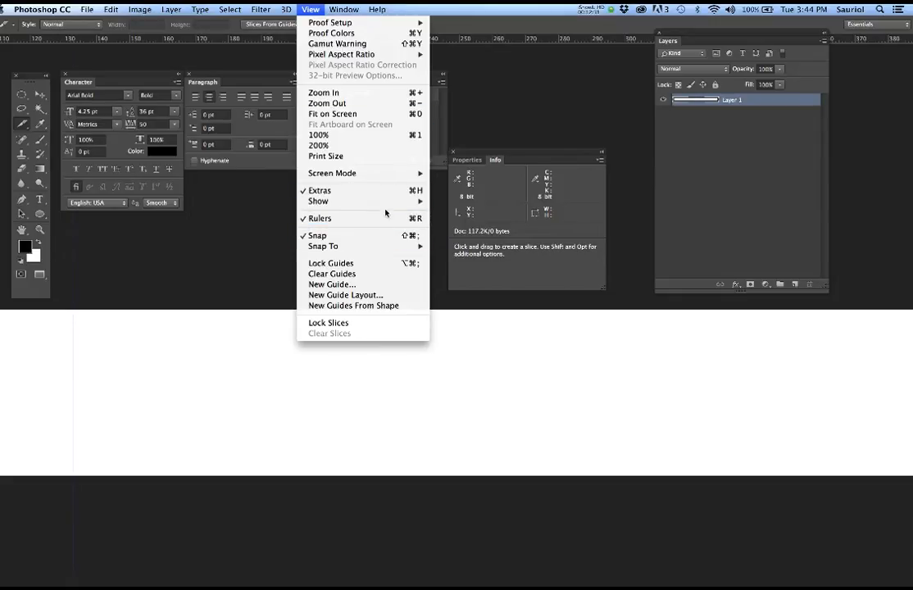
{"action": "left_click", "coordinate": [565, 349]}
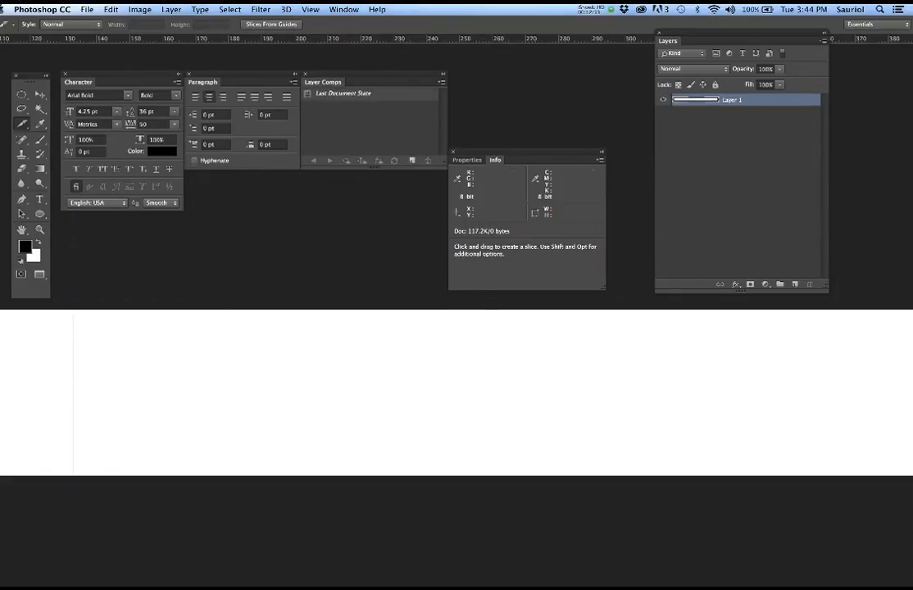
- Drag vertical guides from the ruler to about 265 px and 400 px, panning along the strip
{"action": "left_click_drag", "start_coordinate": [1, 295], "coordinate": [508, 341]}
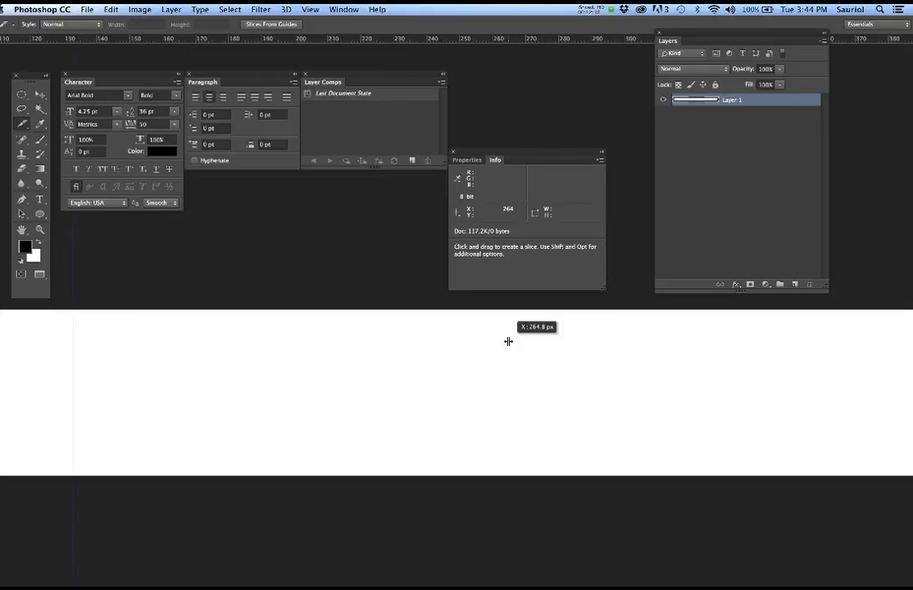
{"action": "left_click_drag", "start_coordinate": [508, 341], "coordinate": [511, 342]}
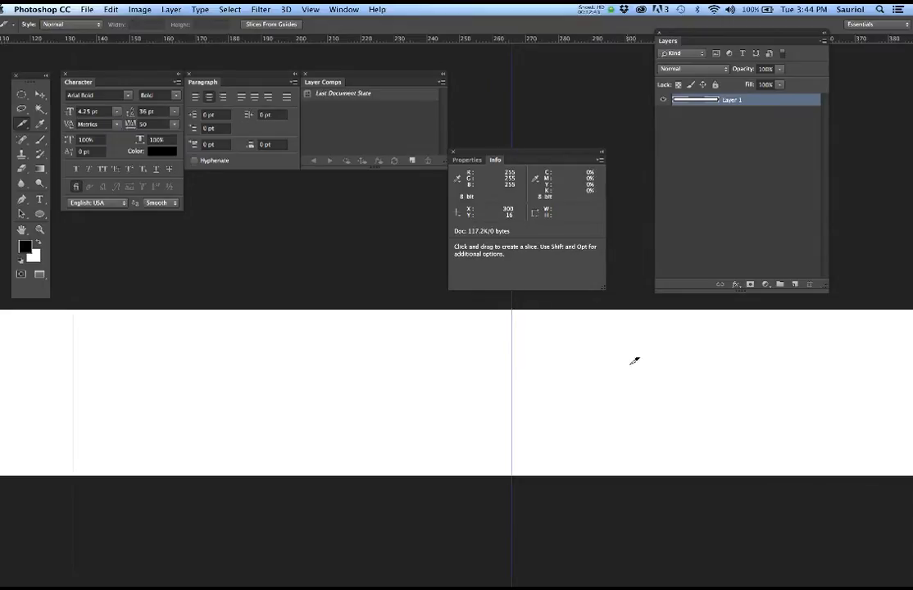
{"action": "left_click_drag", "start_coordinate": [679, 379], "coordinate": [340, 373]}
{"action": "left_click_drag", "start_coordinate": [524, 380], "coordinate": [412, 374]}
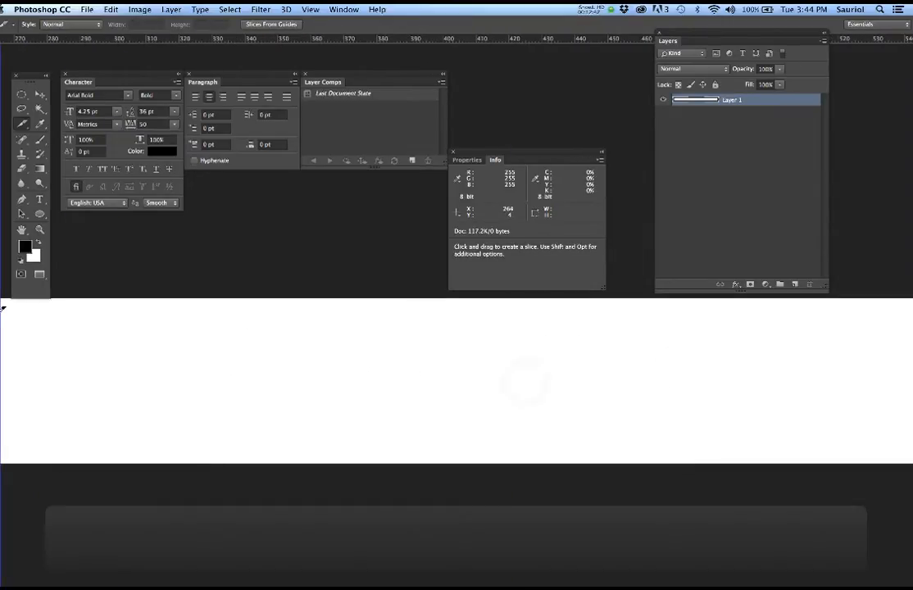
{"action": "left_click_drag", "start_coordinate": [2, 308], "coordinate": [439, 334]}
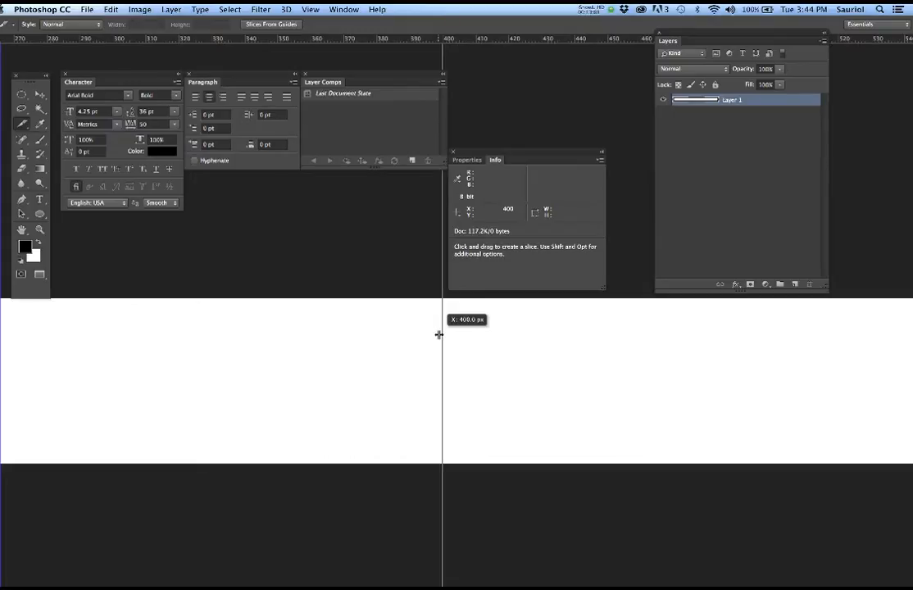
{"action": "left_click_drag", "start_coordinate": [440, 334], "coordinate": [440, 335]}
{"action": "scroll", "coordinate": [456, 343], "scroll_direction": "up", "scroll_amount": 3}
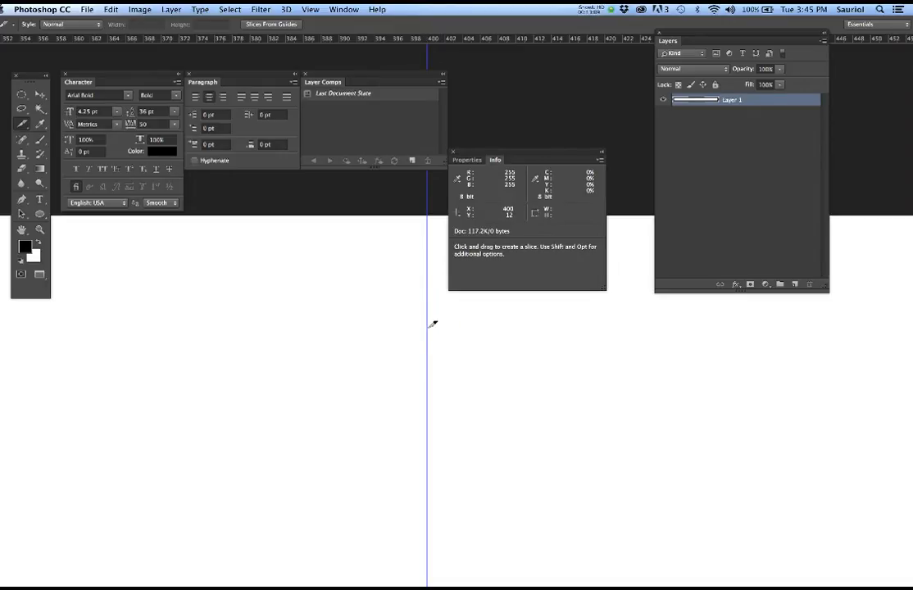
- With the Move tool, check the 400 px guide, then zoom out and pan right along the strip
{"action": "left_click", "coordinate": [42, 97]}
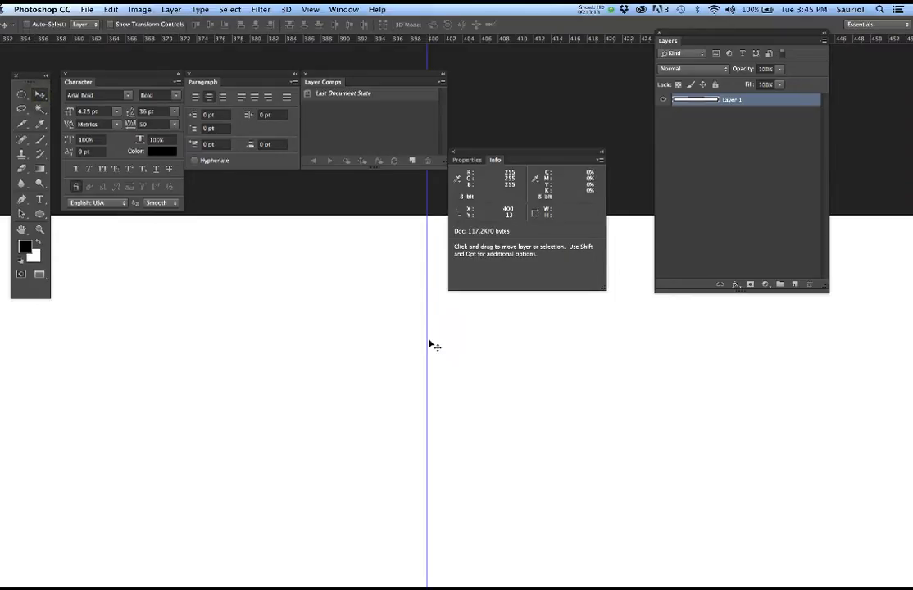
{"action": "left_click_drag", "start_coordinate": [428, 339], "coordinate": [418, 339]}
{"action": "key", "text": "super+semicolon"}
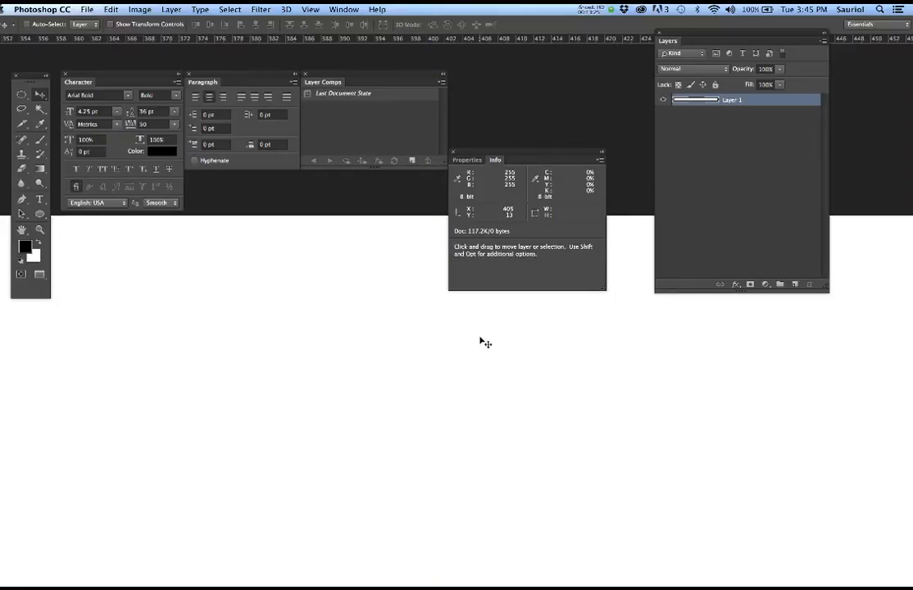
{"action": "key", "text": "super+minus"}
{"action": "key", "text": "super+semicolon"}
{"action": "left_click_drag", "start_coordinate": [640, 377], "coordinate": [284, 377]}
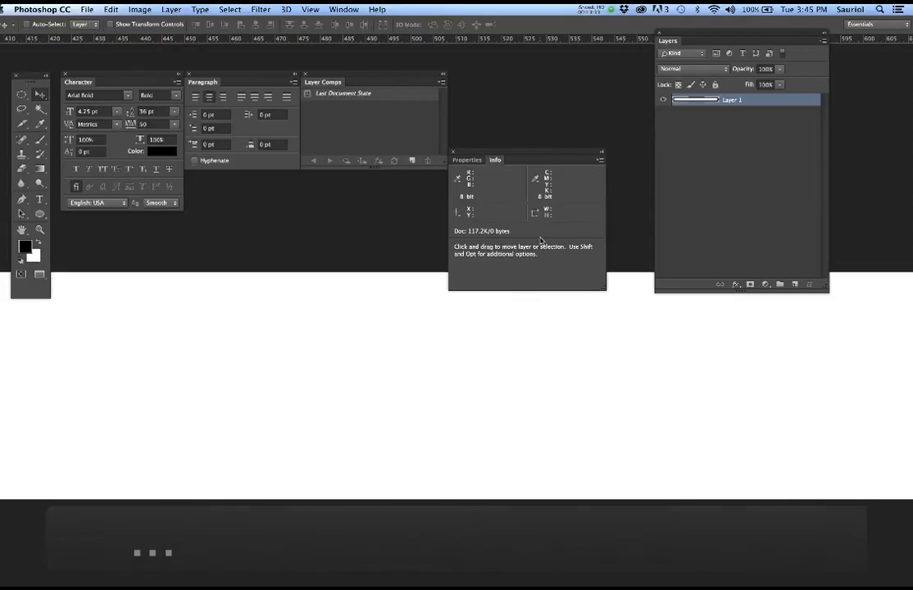
- Add vertical guides near 532 px and 665 px, panning further right between them
{"action": "left_click_drag", "start_coordinate": [3, 378], "coordinate": [555, 403]}
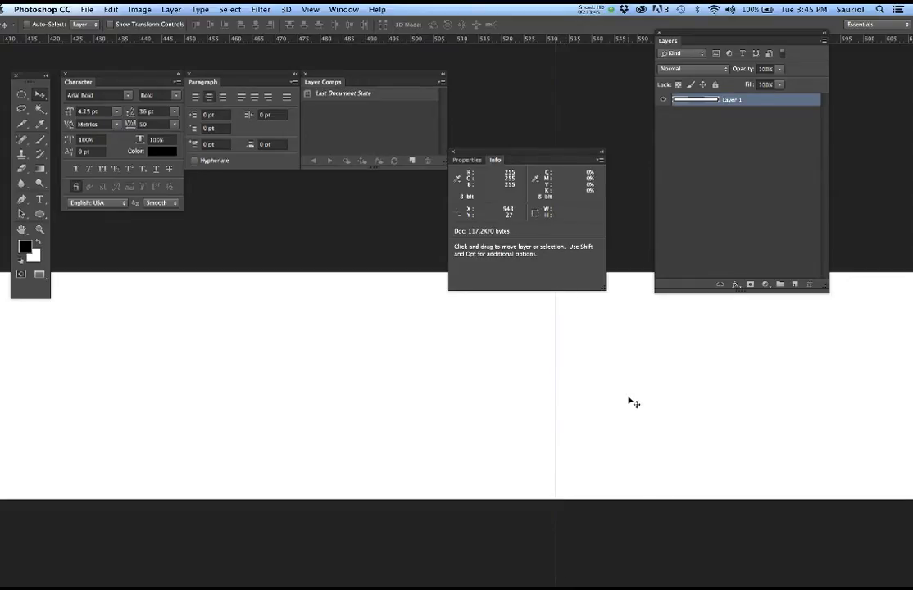
{"action": "left_click_drag", "start_coordinate": [660, 403], "coordinate": [316, 393]}
{"action": "key", "text": "space"}
{"action": "left_click_drag", "start_coordinate": [582, 385], "coordinate": [412, 387]}
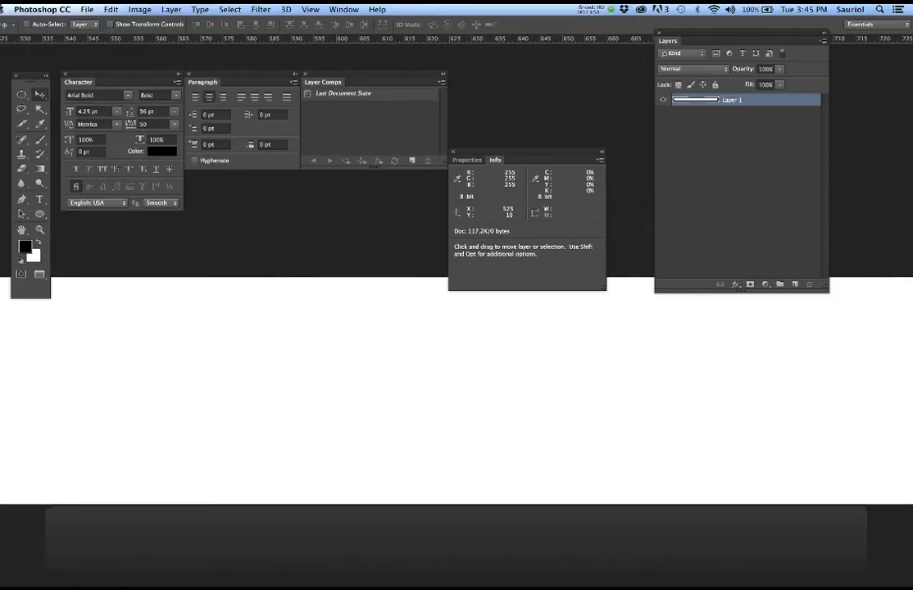
{"action": "left_click_drag", "start_coordinate": [5, 334], "coordinate": [630, 346]}
- Save the document and zoom out to view the whole guided strip
{"action": "key", "text": "super+s"}
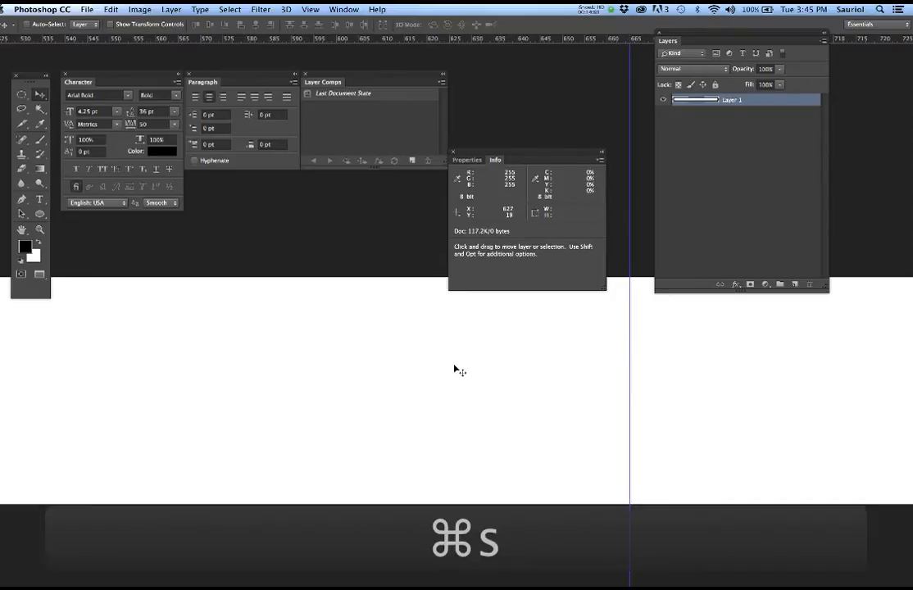
{"action": "scroll", "coordinate": [454, 368], "scroll_direction": "down", "scroll_amount": 5}
{"action": "left_click_drag", "start_coordinate": [358, 372], "coordinate": [557, 385]}
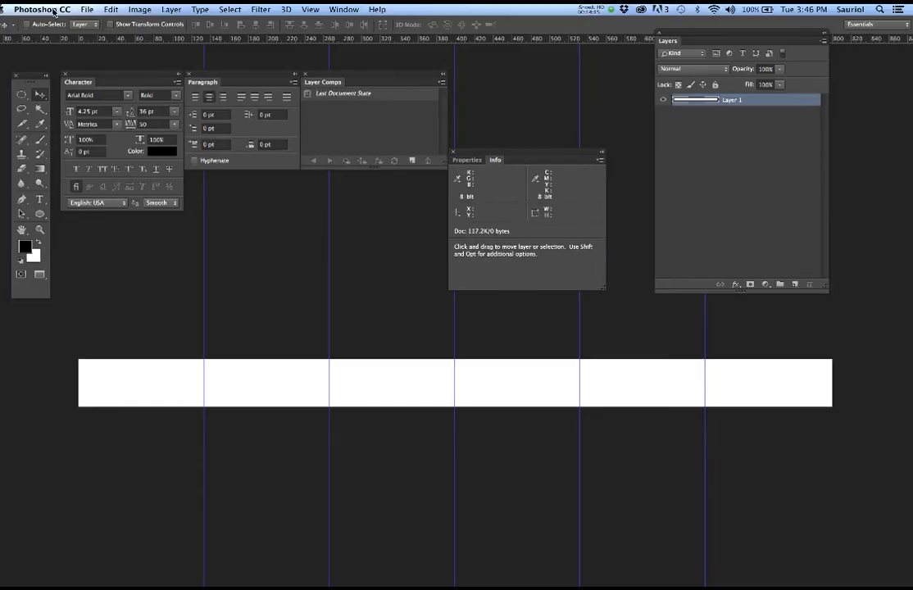
{"action": "left_click", "coordinate": [85, 9]}
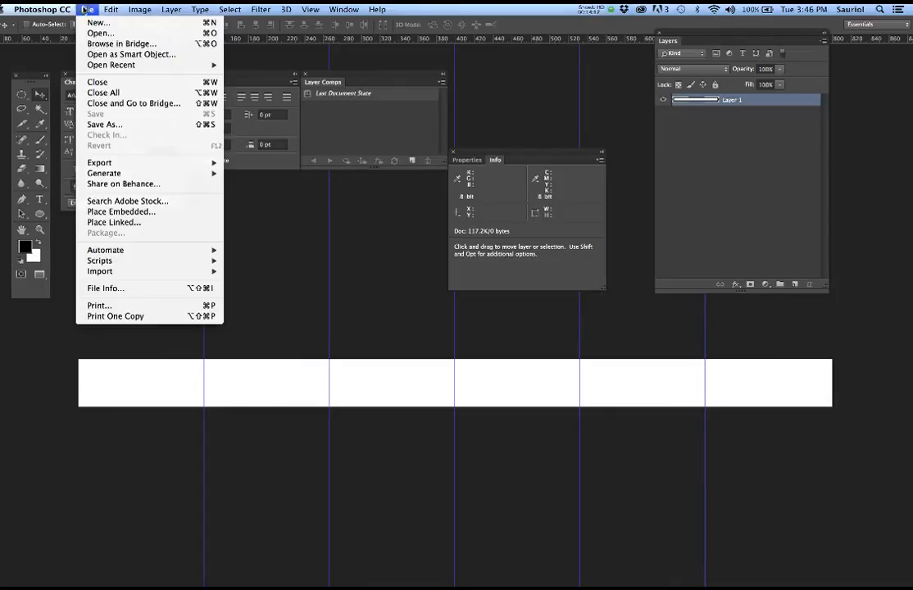
{"action": "mouse_move", "coordinate": [110, 65]}
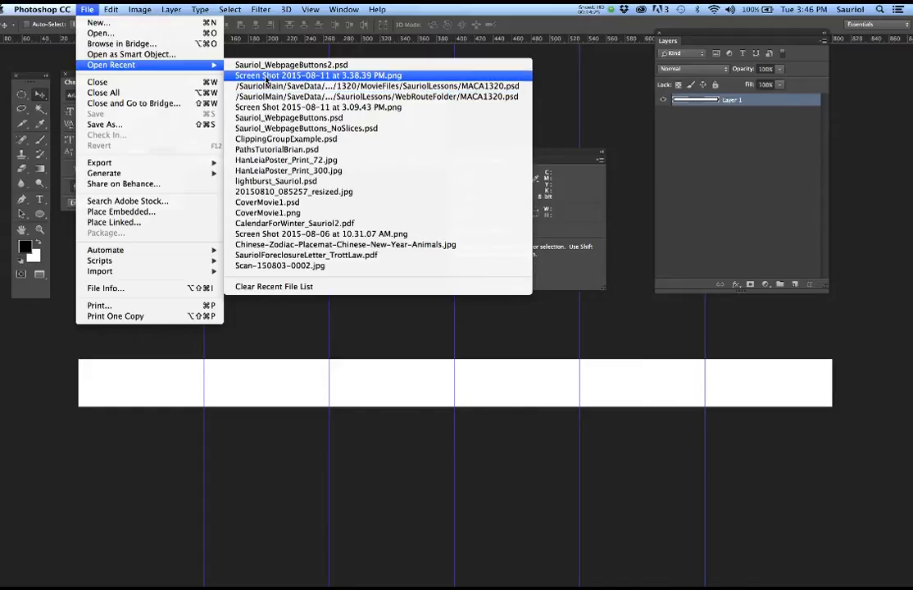
{"action": "left_click", "coordinate": [243, 105]}
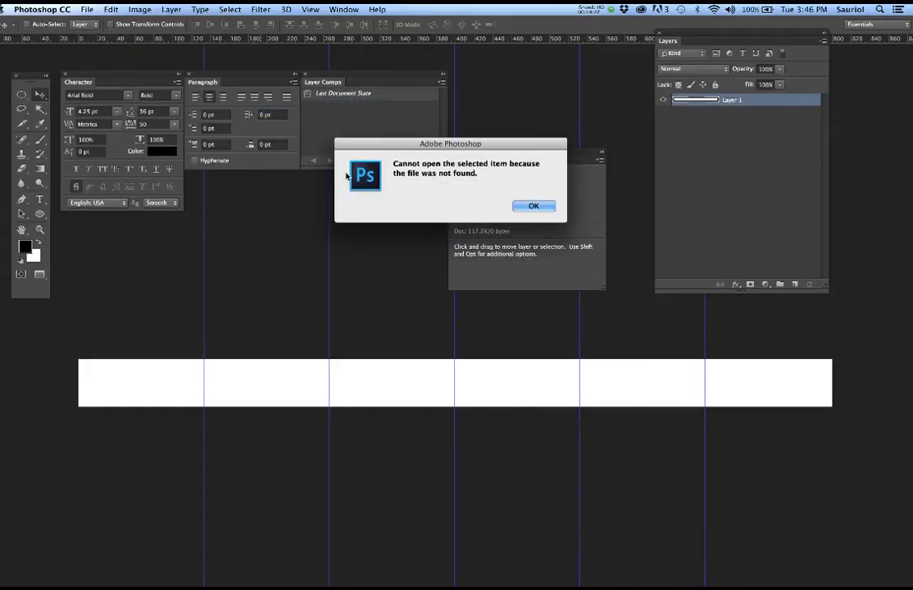
{"action": "left_click", "coordinate": [537, 205]}
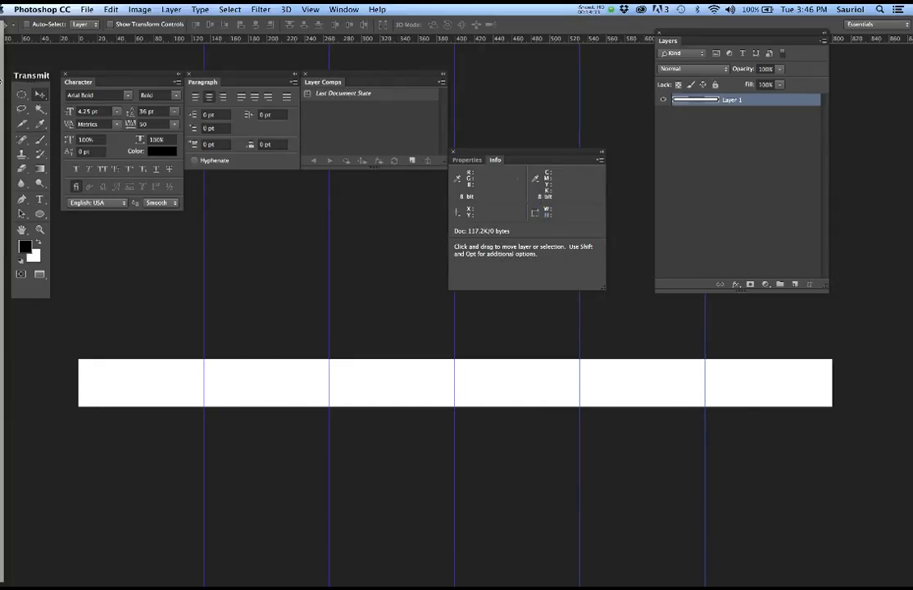
- In Safari's webpage-button image results, open a button-set image at full size
{"action": "left_click", "coordinate": [7, 110]}
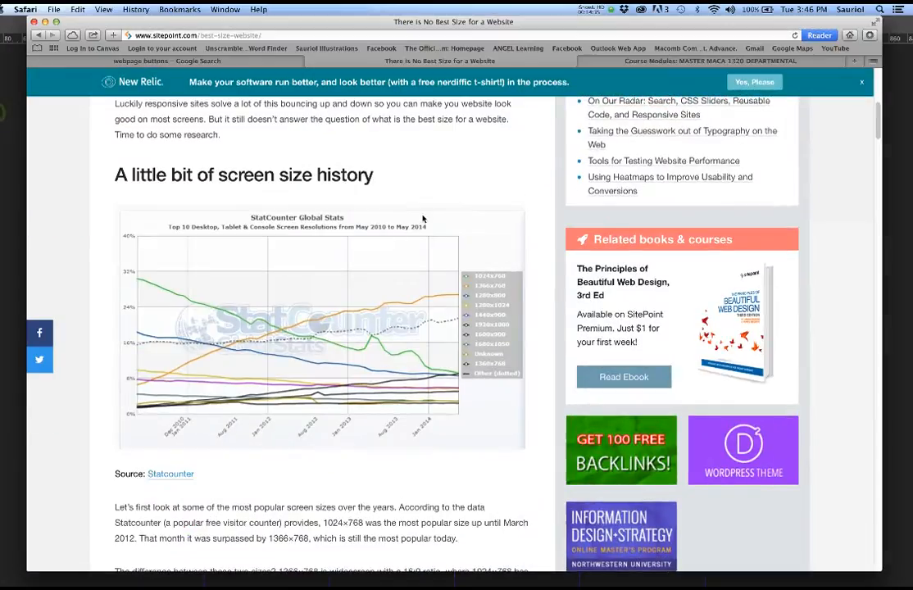
{"action": "left_click", "coordinate": [253, 62]}
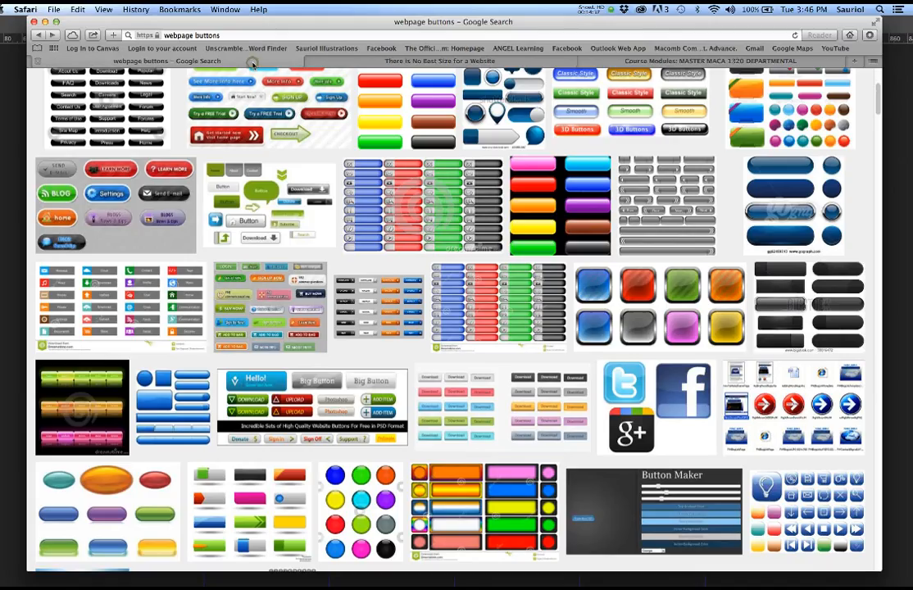
{"action": "left_click", "coordinate": [377, 234]}
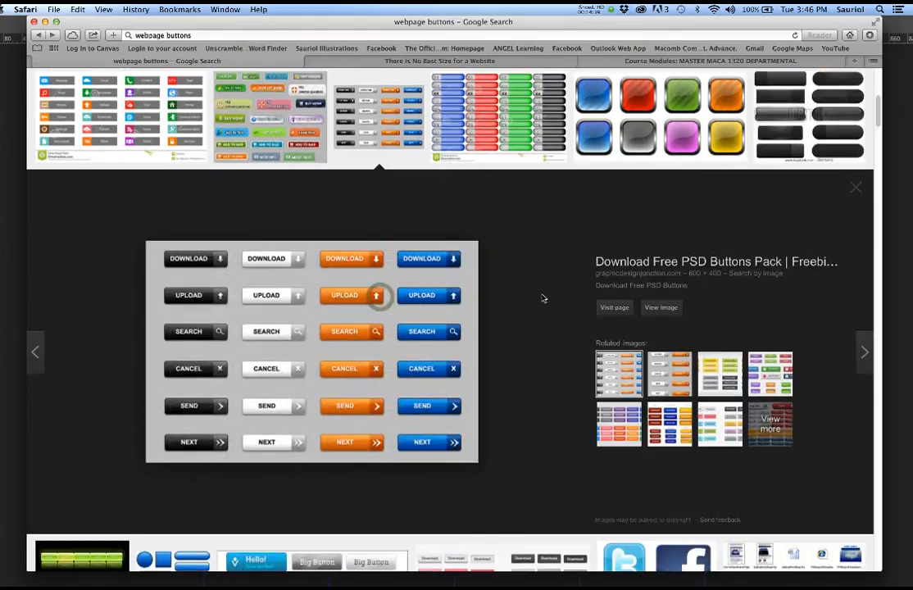
{"action": "left_click", "coordinate": [662, 308]}
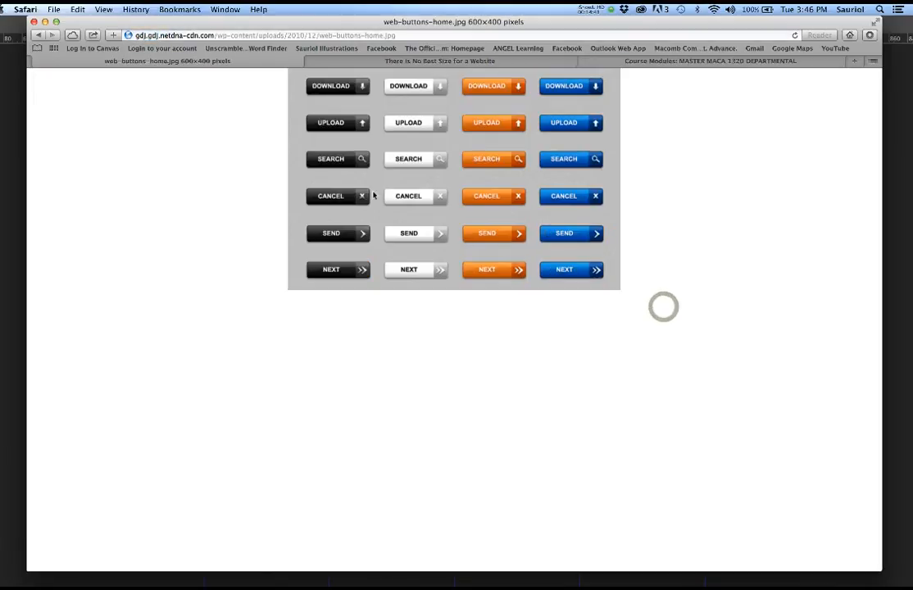
- Save the button image to the desktop, minimize Safari and bring Photoshop forward
{"action": "right_click", "coordinate": [420, 170]}
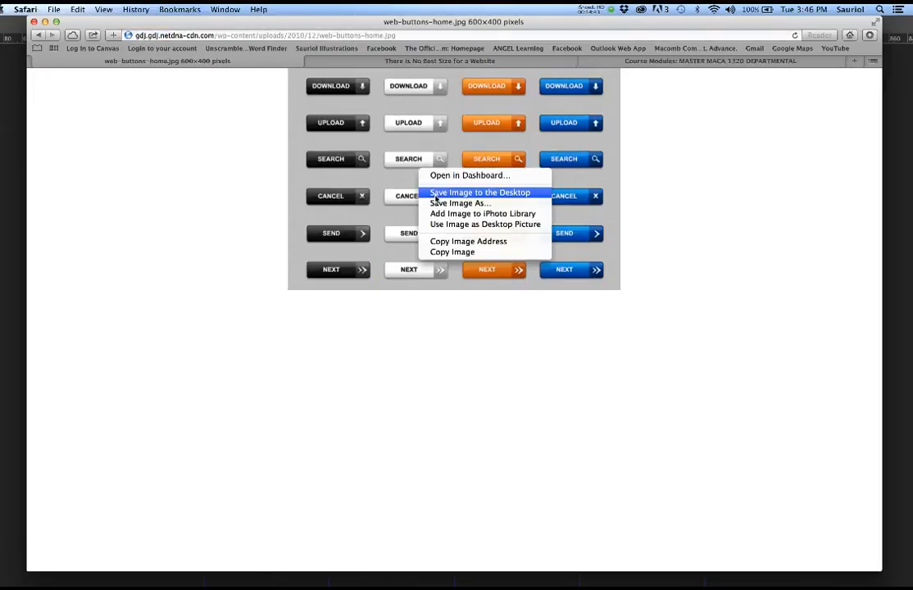
{"action": "left_click", "coordinate": [436, 193]}
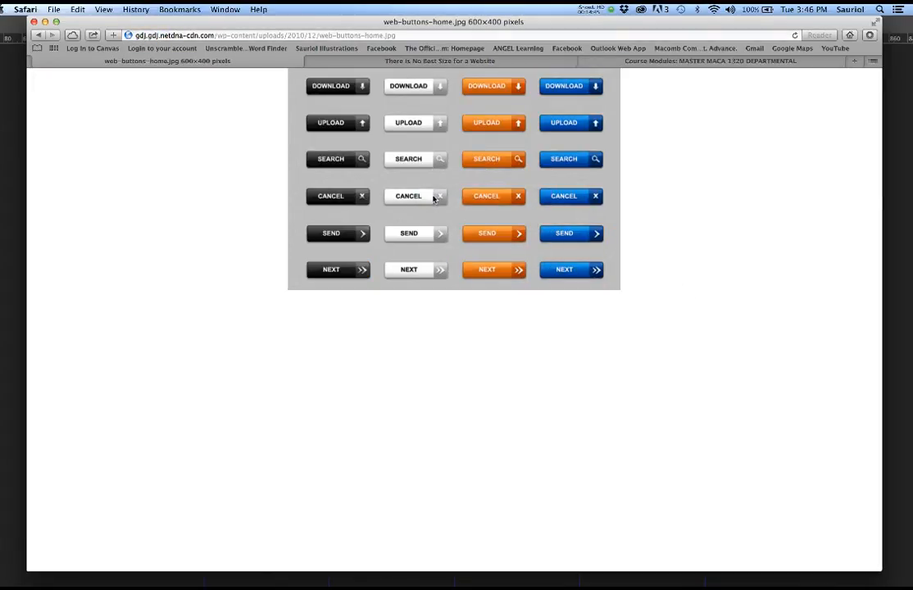
{"action": "left_click", "coordinate": [45, 22]}
{"action": "left_click", "coordinate": [280, 135]}
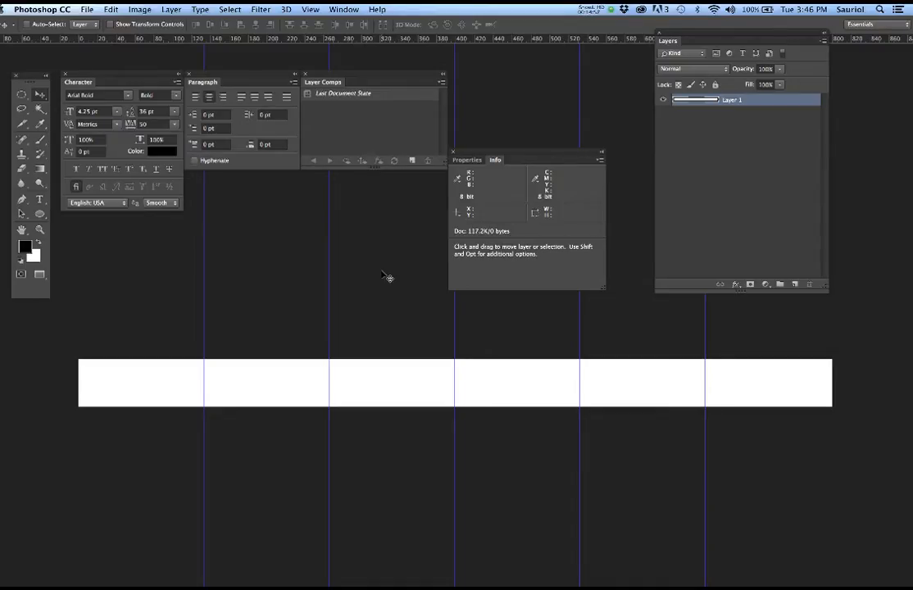
- Choose Hide Photoshop CC from the Photoshop CC menu to reveal the desktop files
{"action": "left_click", "coordinate": [46, 9]}
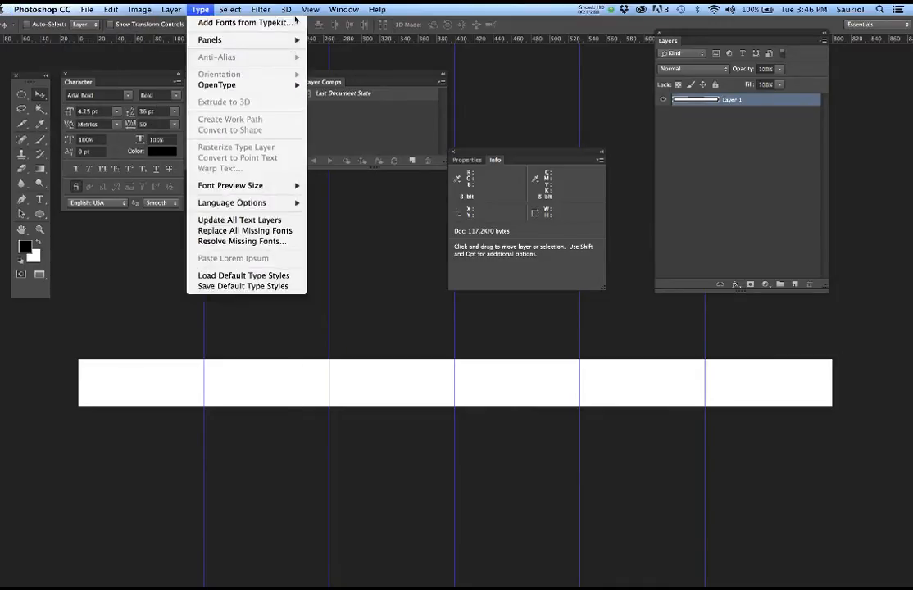
{"action": "mouse_move", "coordinate": [76, 10]}
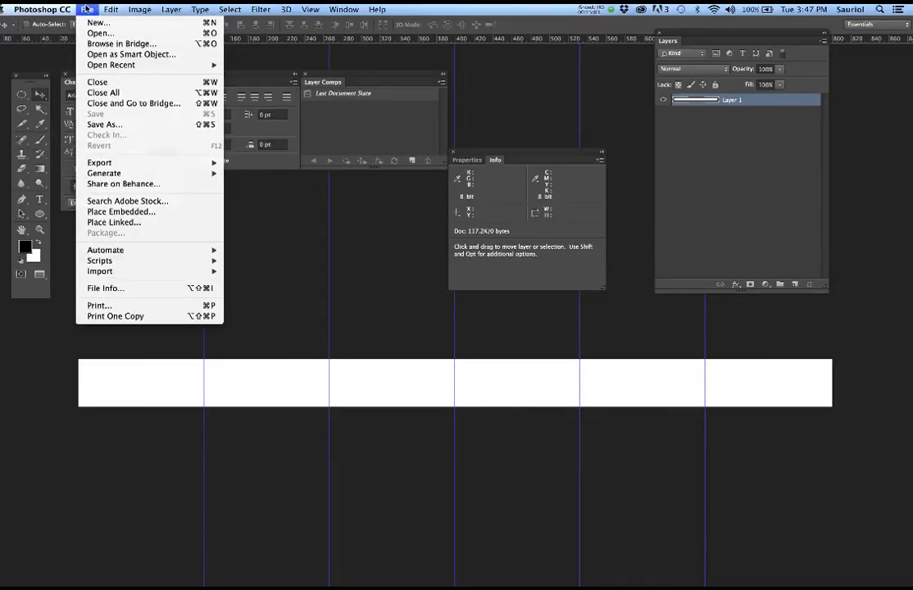
{"action": "mouse_move", "coordinate": [345, 15]}
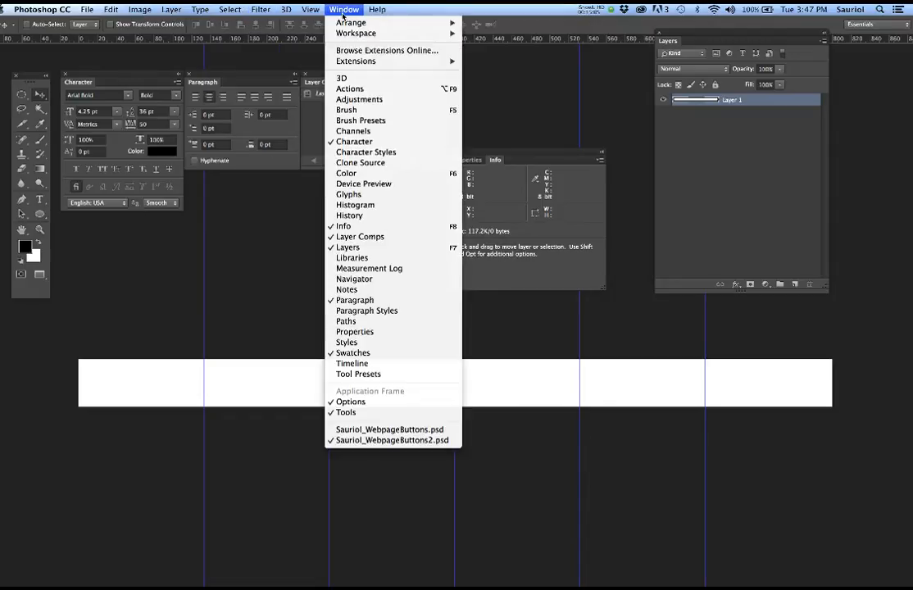
{"action": "mouse_move", "coordinate": [311, 13]}
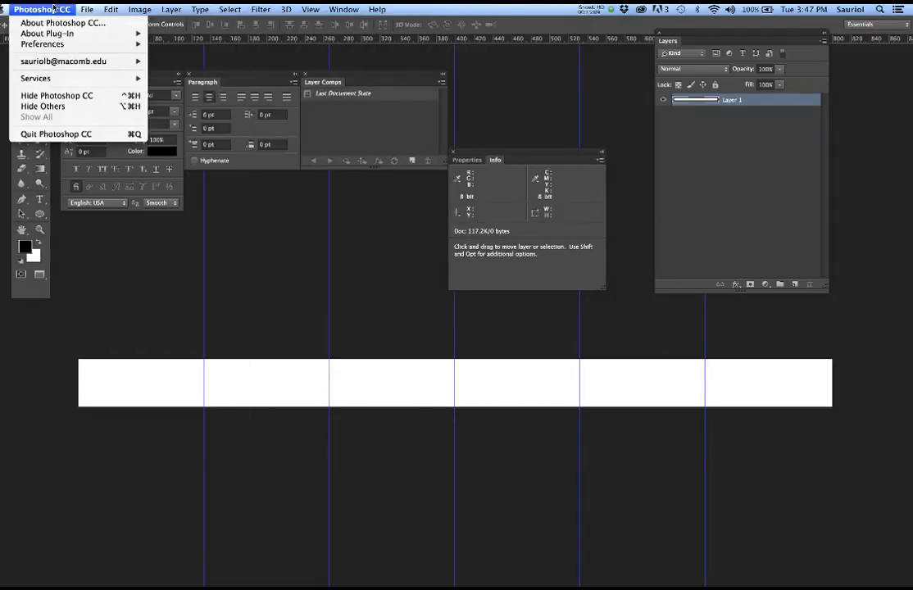
{"action": "left_click", "coordinate": [63, 96]}
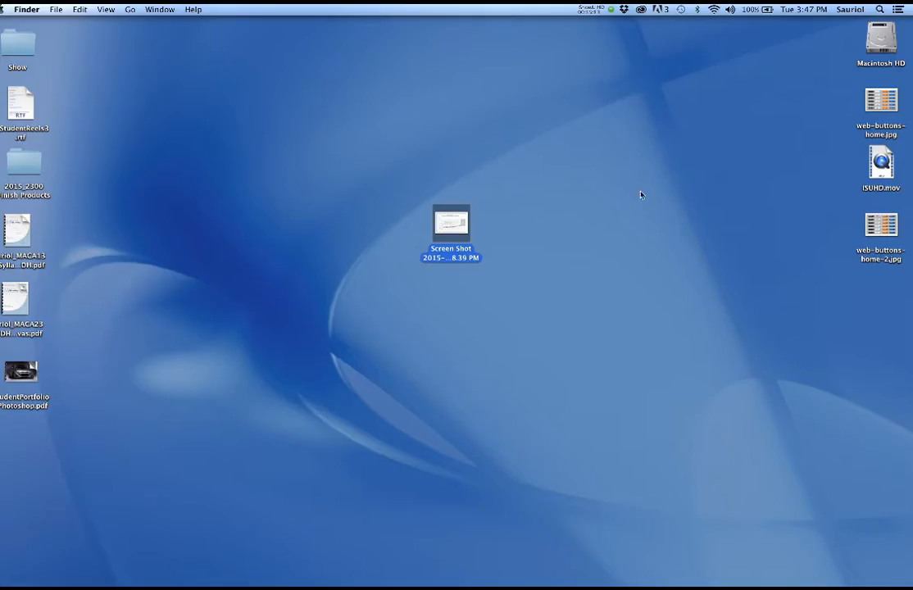
- Open web-buttons-home-2.jpg in Preview, enlarge and move its window, then return to Photoshop
{"action": "left_click_drag", "start_coordinate": [879, 226], "coordinate": [512, 140]}
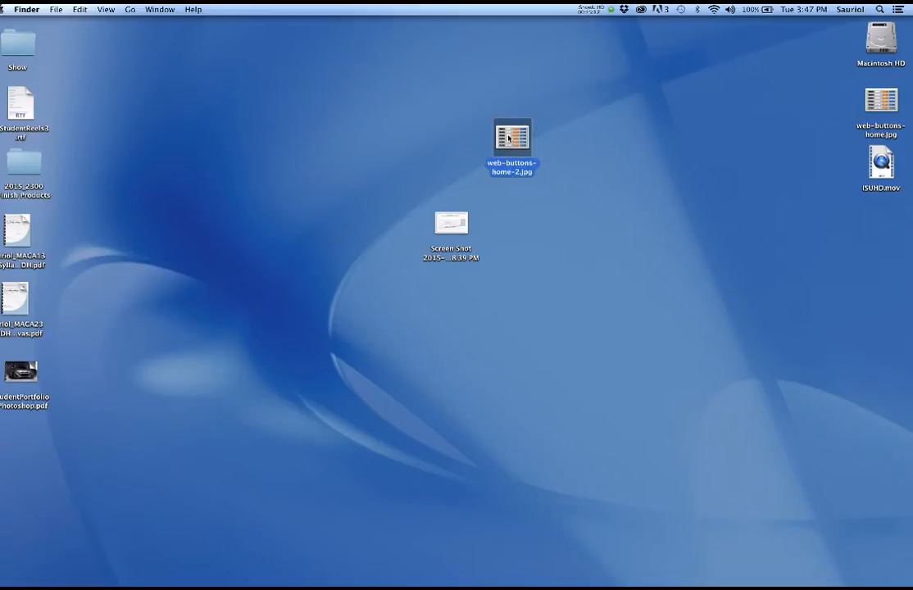
{"action": "double_click", "coordinate": [508, 139]}
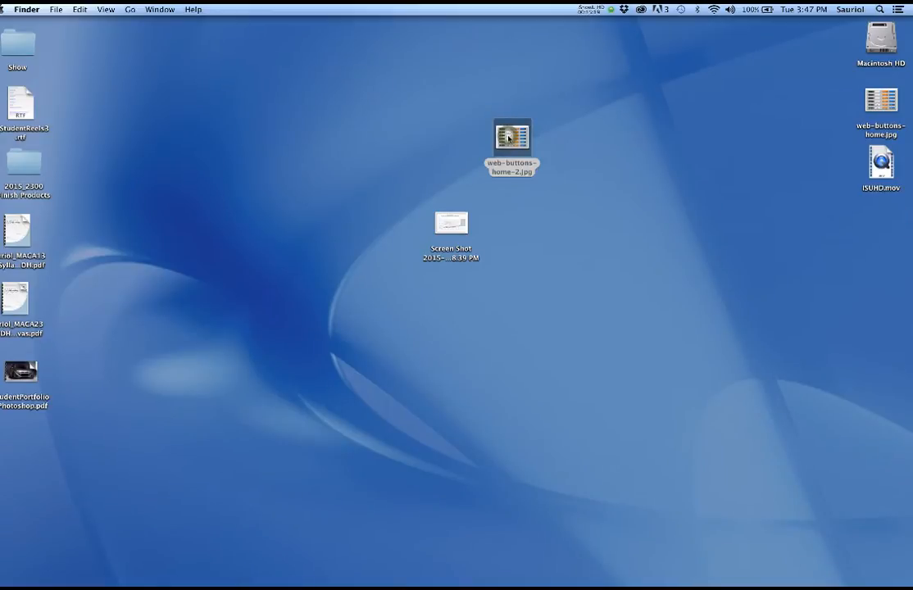
{"action": "double_click", "coordinate": [318, 272]}
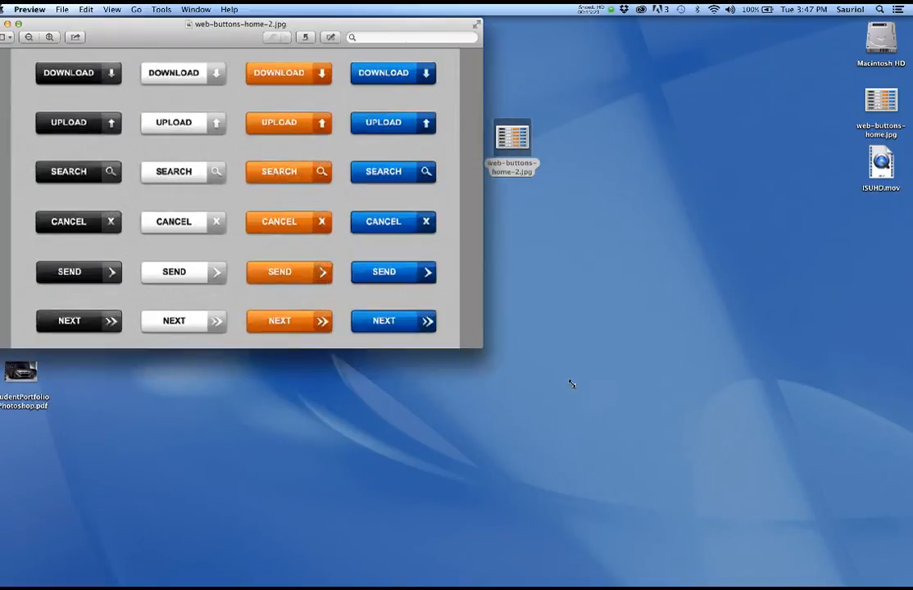
{"action": "mouse_move", "coordinate": [316, 29]}
{"action": "left_mouse_down"}
{"action": "mouse_move", "coordinate": [442, 46]}
{"action": "mouse_move", "coordinate": [325, 42]}
{"action": "left_mouse_up"}
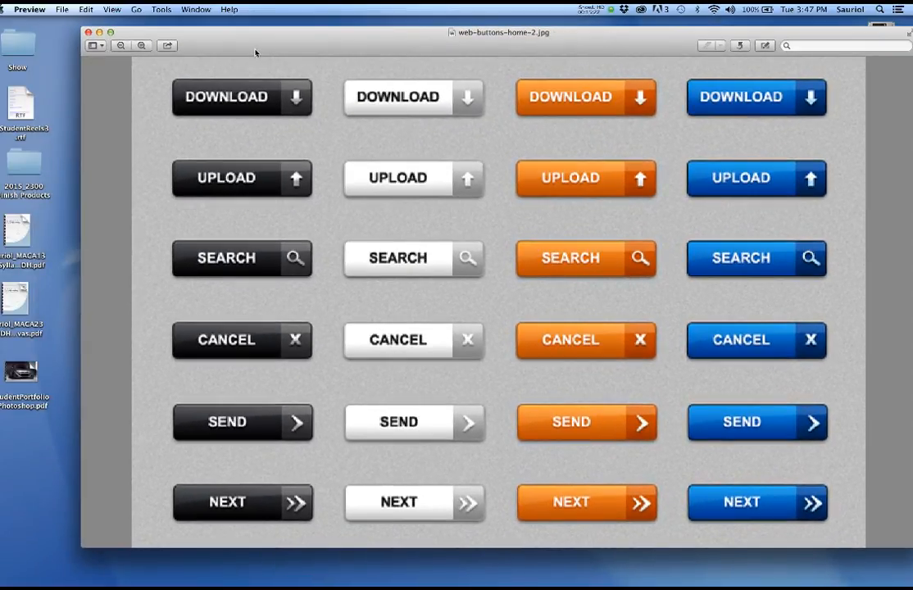
{"action": "left_click_drag", "start_coordinate": [255, 52], "coordinate": [912, 64]}
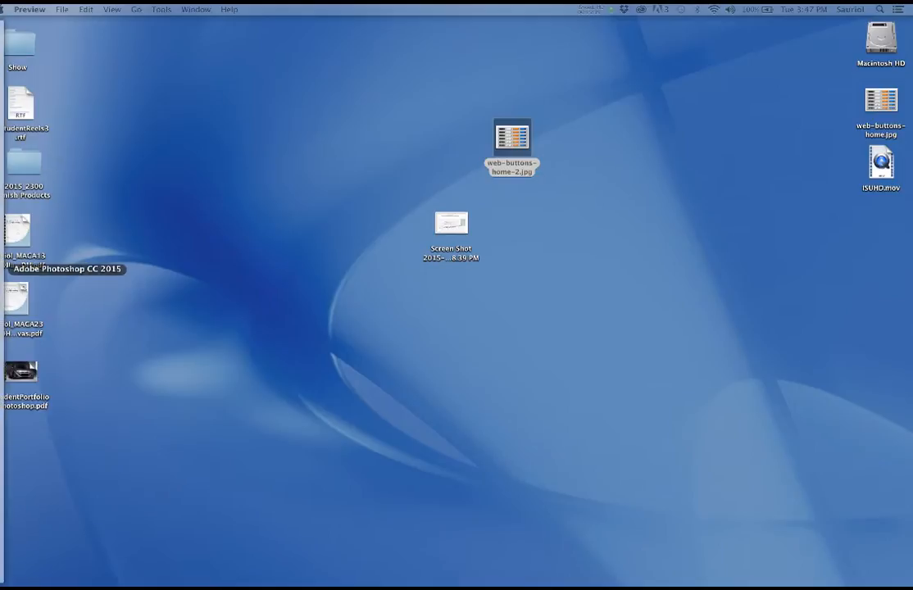
{"action": "left_click", "coordinate": [4, 269]}
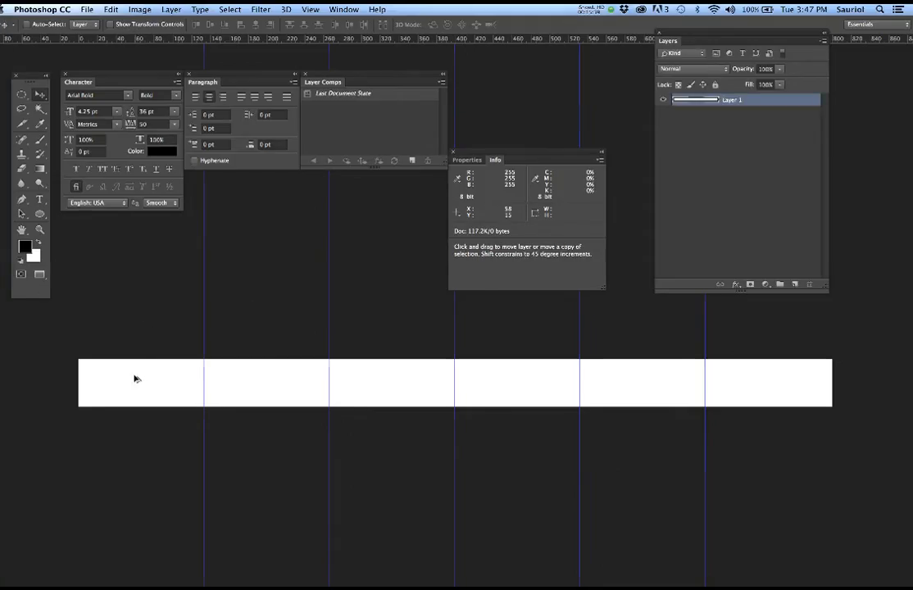
{"action": "scroll", "coordinate": [136, 378], "scroll_direction": "up", "scroll_amount": 5}
{"action": "key", "text": "space"}
{"action": "left_click_drag", "start_coordinate": [213, 391], "coordinate": [370, 394]}
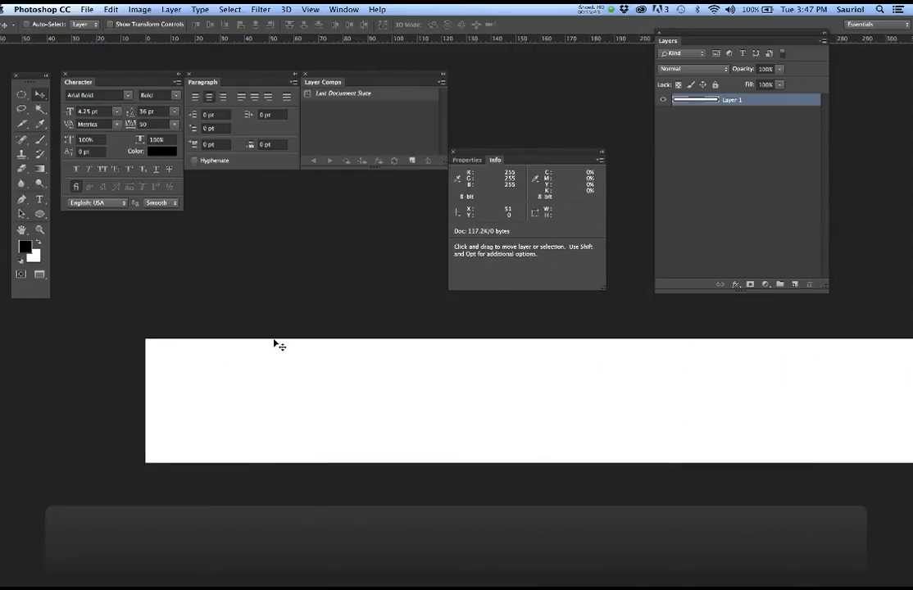
{"action": "left_click", "coordinate": [347, 9]}
{"action": "left_click", "coordinate": [390, 429]}
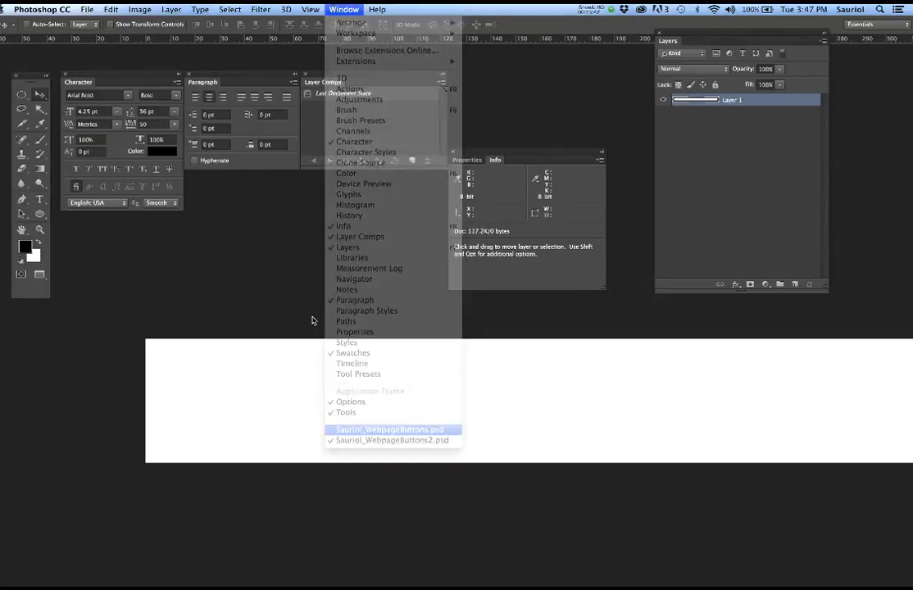
{"action": "scroll", "coordinate": [33, 414], "scroll_direction": "up", "scroll_amount": 5}
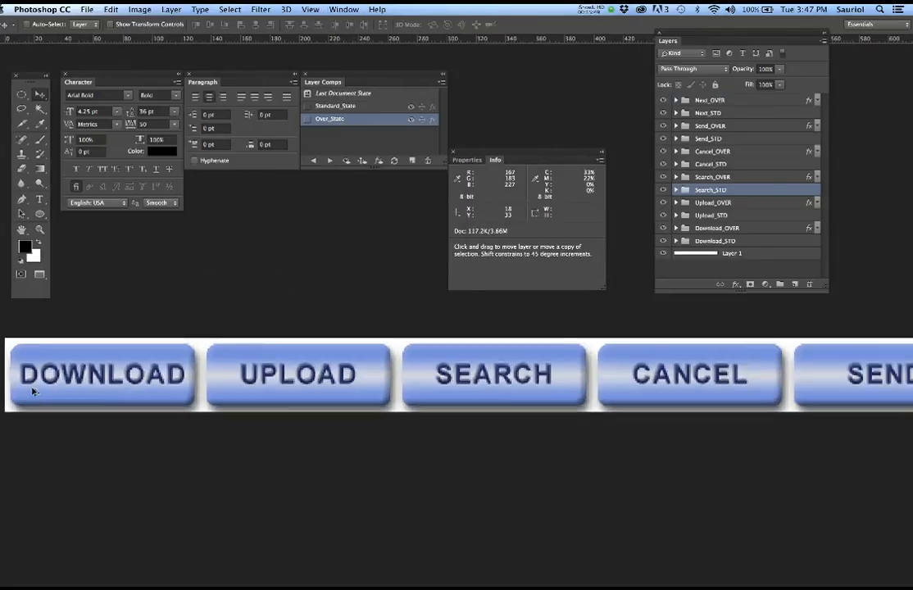
{"action": "scroll", "coordinate": [139, 400], "scroll_direction": "down", "scroll_amount": 3}
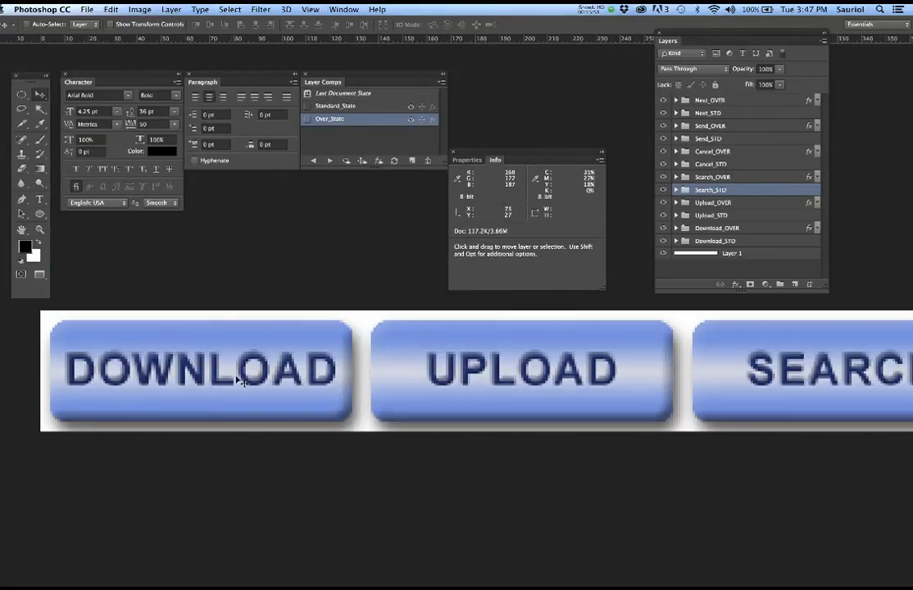
{"action": "key", "text": "super+semicolon"}
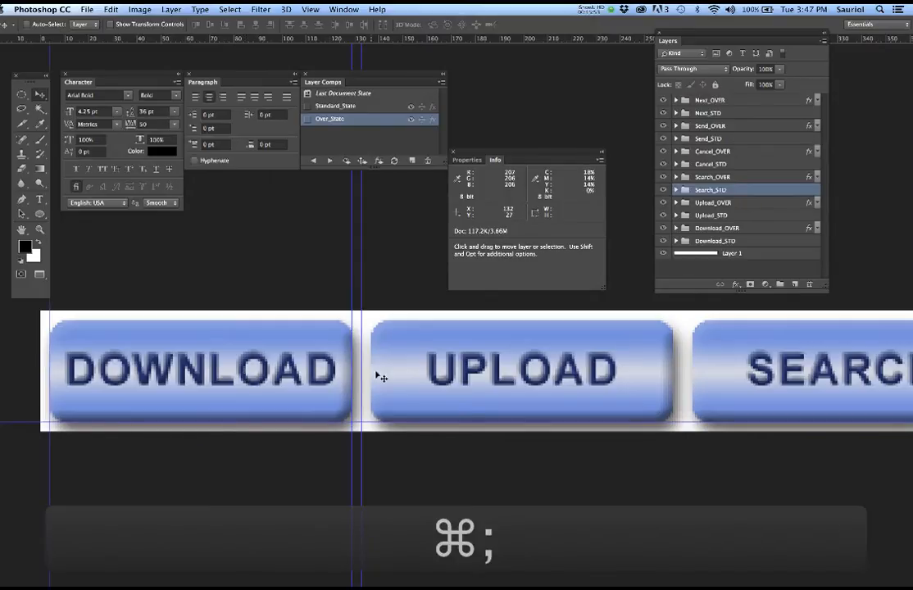
{"action": "scroll", "coordinate": [105, 337], "scroll_direction": "up", "scroll_amount": 4}
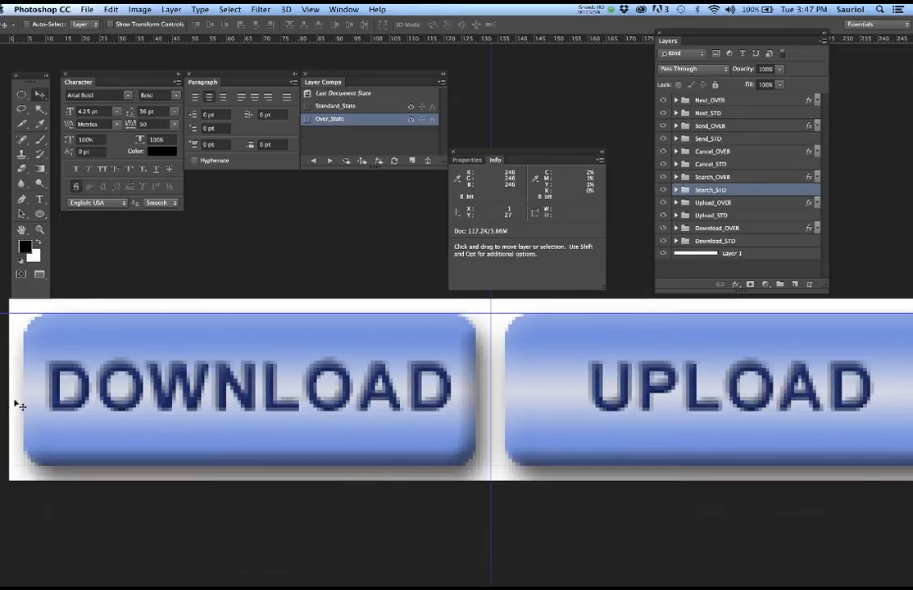
{"action": "left_click", "coordinate": [343, 10]}
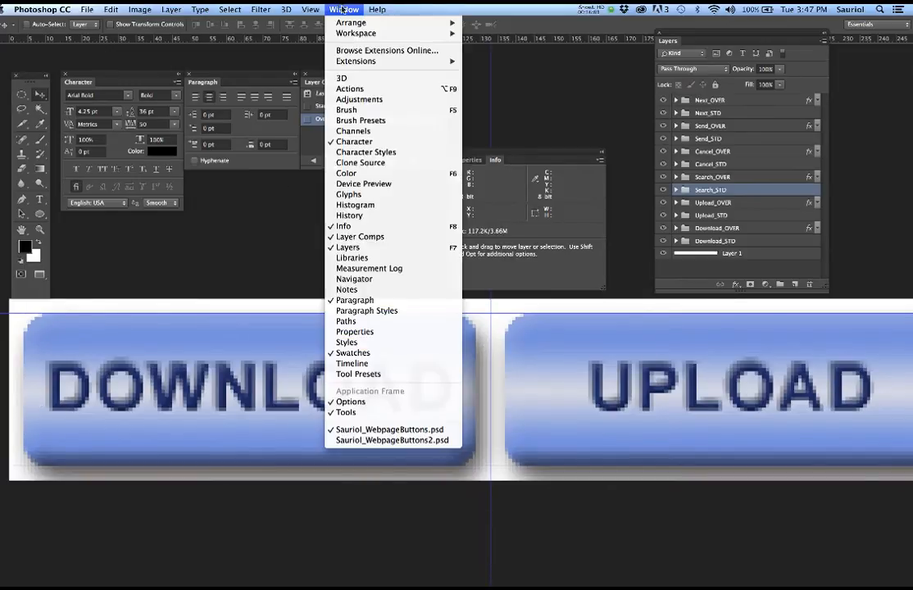
{"action": "left_click", "coordinate": [352, 440]}
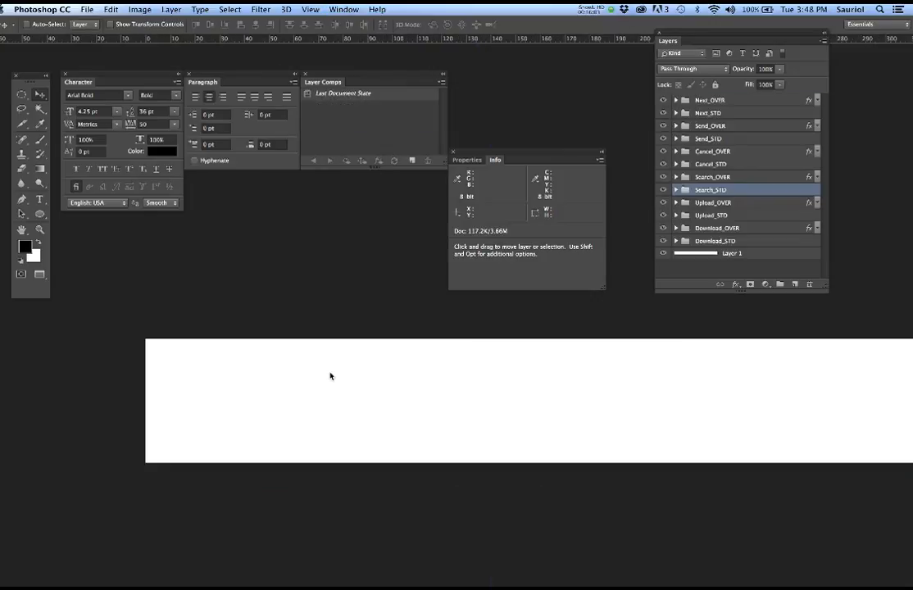
- Place a horizontal guide at 4 px from the top and a vertical guide 4 px from the left
{"action": "left_click_drag", "start_coordinate": [458, 41], "coordinate": [437, 349]}
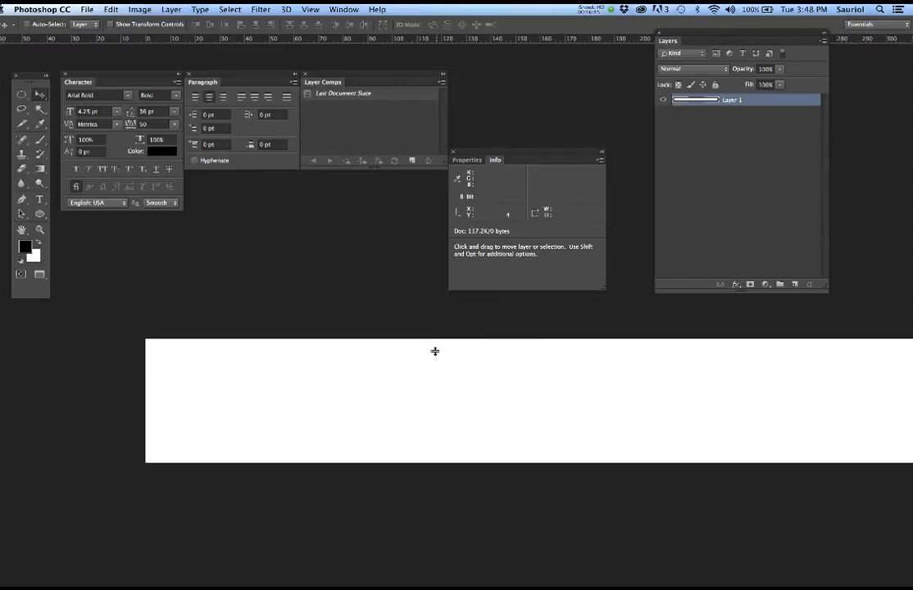
{"action": "scroll", "coordinate": [427, 359], "scroll_direction": "up", "scroll_amount": 3}
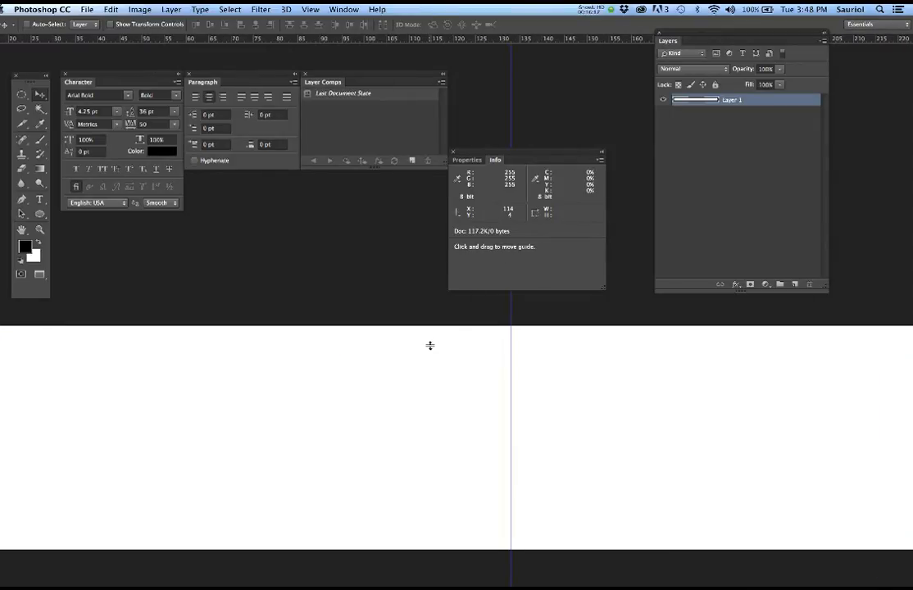
{"action": "left_click_drag", "start_coordinate": [429, 346], "coordinate": [428, 345]}
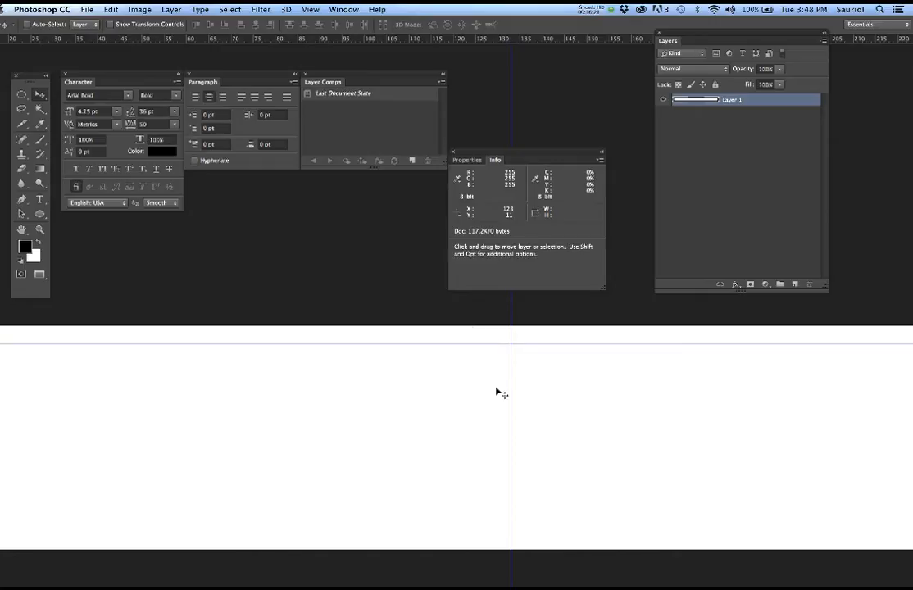
{"action": "left_click_drag", "start_coordinate": [120, 383], "coordinate": [451, 387]}
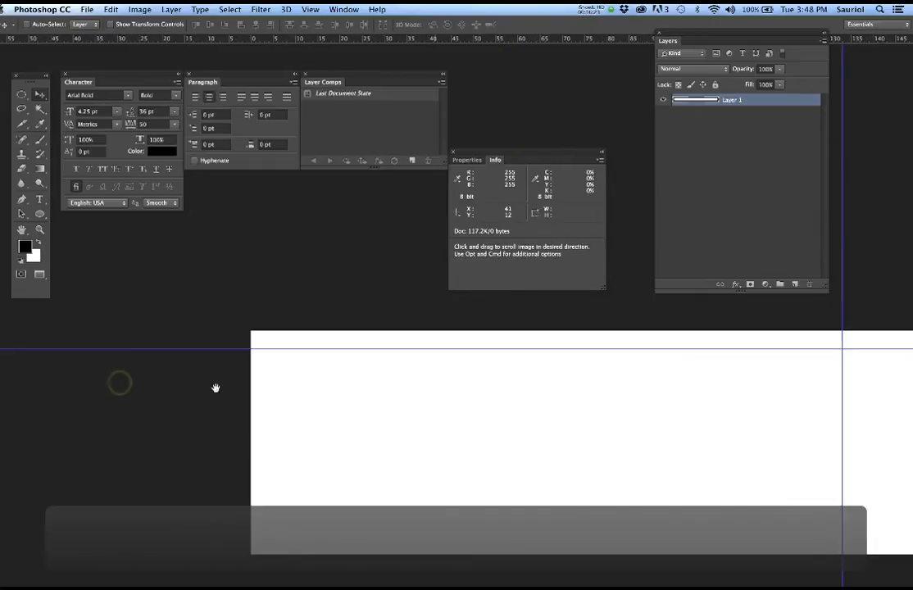
{"action": "left_click_drag", "start_coordinate": [4, 385], "coordinate": [271, 393]}
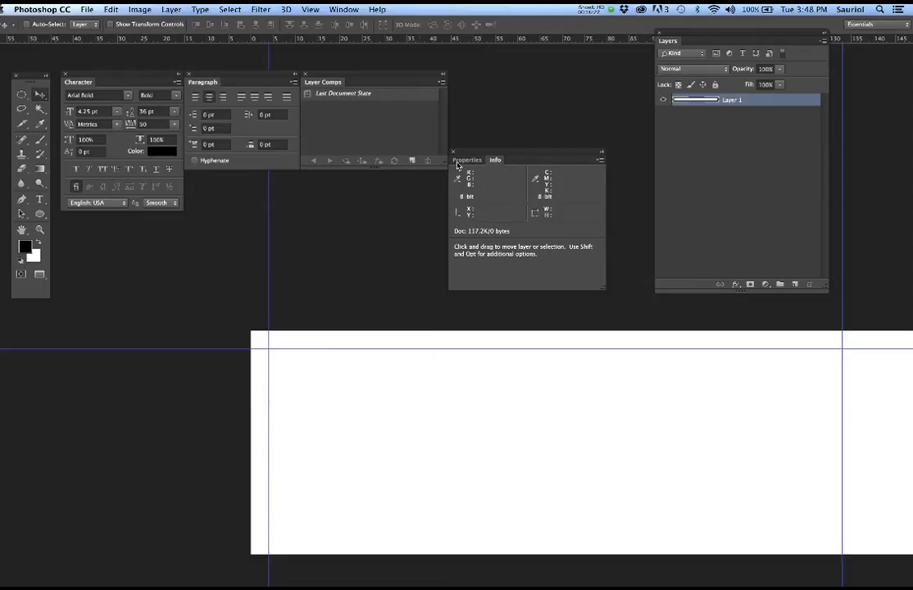
- Add a horizontal guide at 50 px and a vertical guide at 129 px, then reframe the view
{"action": "left_click_drag", "start_coordinate": [468, 41], "coordinate": [469, 537]}
{"action": "key", "text": "space"}
{"action": "left_click_drag", "start_coordinate": [666, 474], "coordinate": [391, 483]}
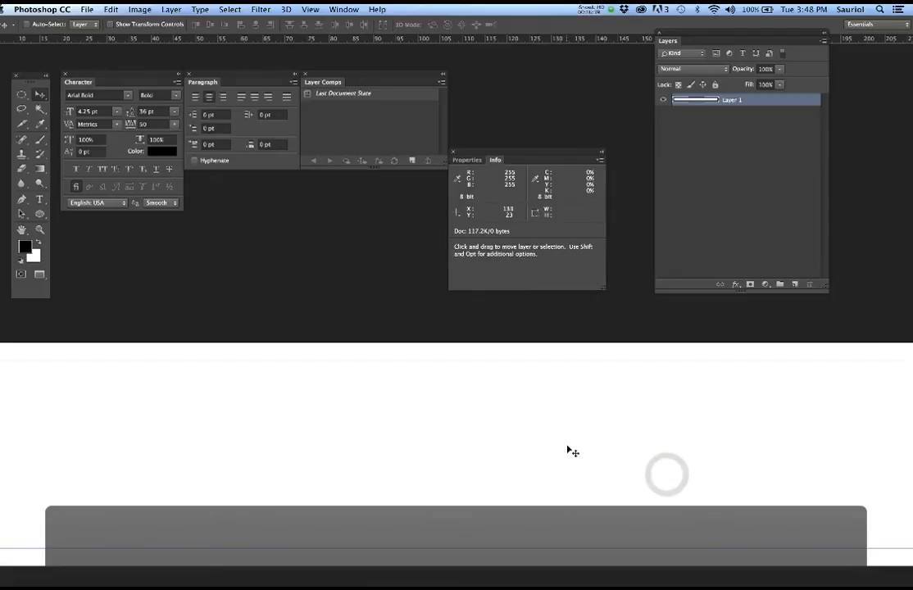
{"action": "left_click_drag", "start_coordinate": [4, 416], "coordinate": [547, 430]}
{"action": "left_click_drag", "start_coordinate": [320, 436], "coordinate": [511, 433]}
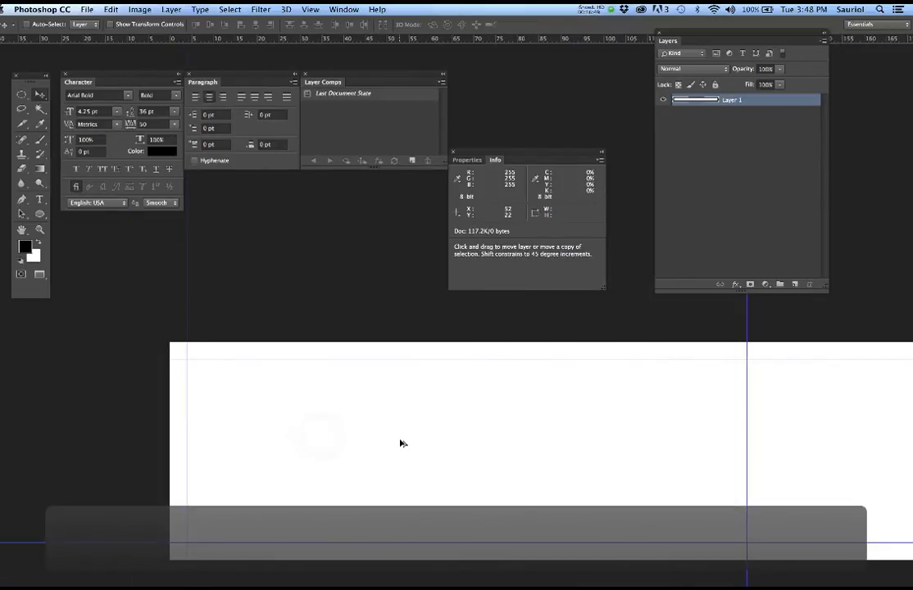
{"action": "left_click_drag", "start_coordinate": [461, 459], "coordinate": [409, 432]}
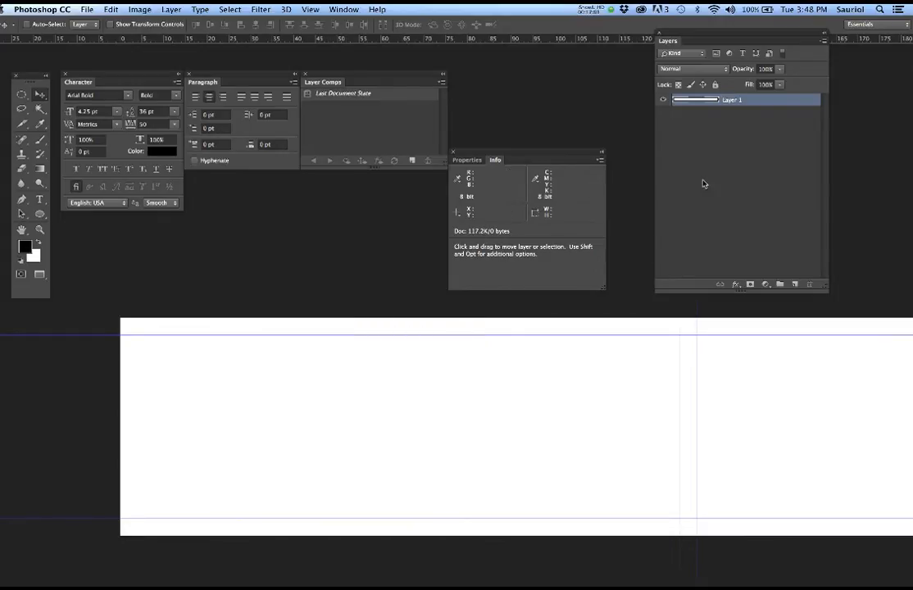
{"action": "left_click_drag", "start_coordinate": [712, 33], "coordinate": [711, 57]}
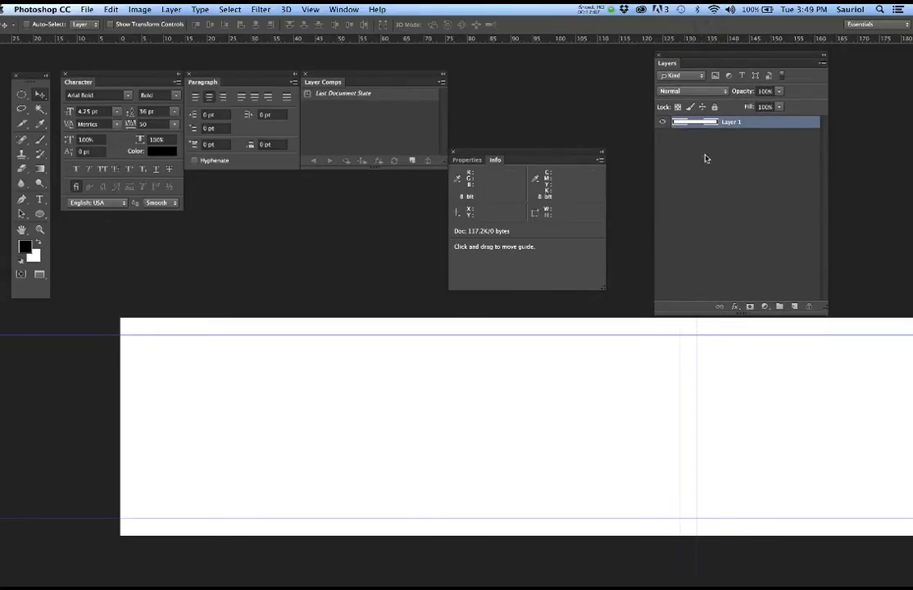
- Create a new layer named Download_BTN above Layer 1 and save the file
{"action": "left_click", "coordinate": [794, 308]}
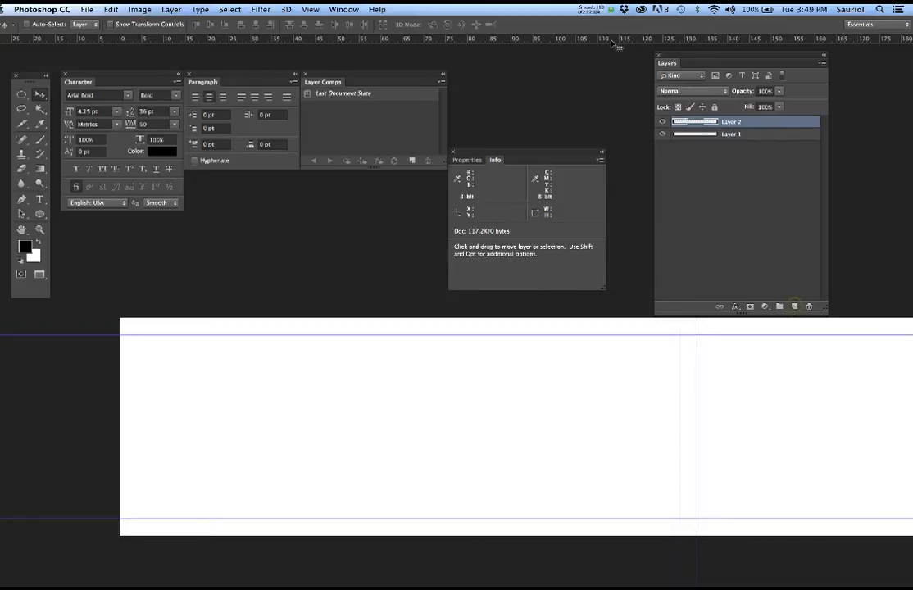
{"action": "double_click", "coordinate": [730, 122]}
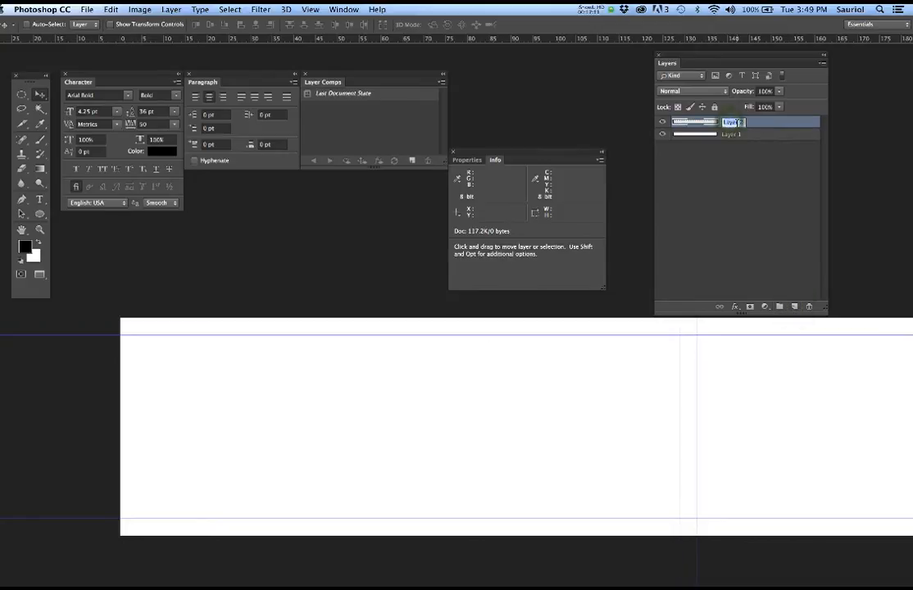
{"action": "type", "text": "Dow"}
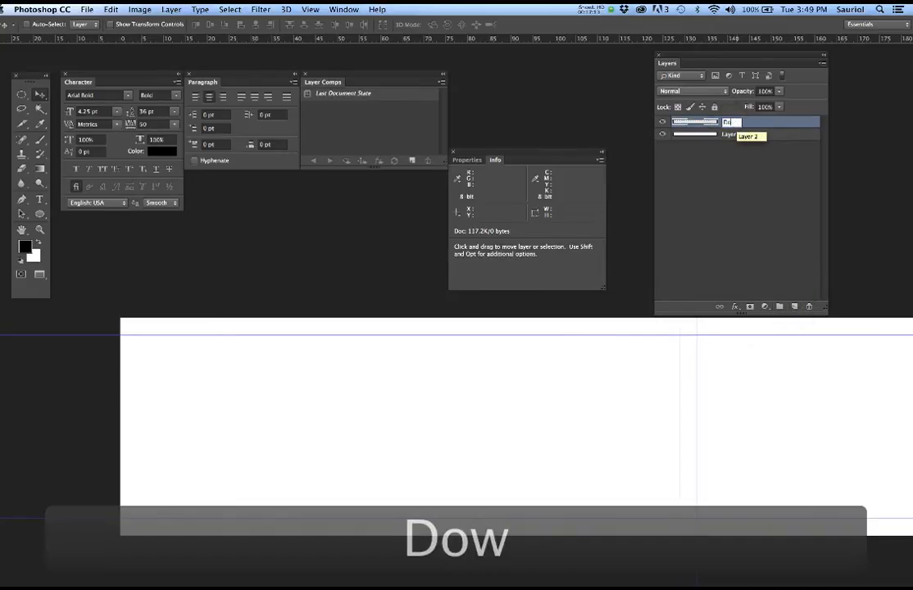
{"action": "type", "text": "nload_"}
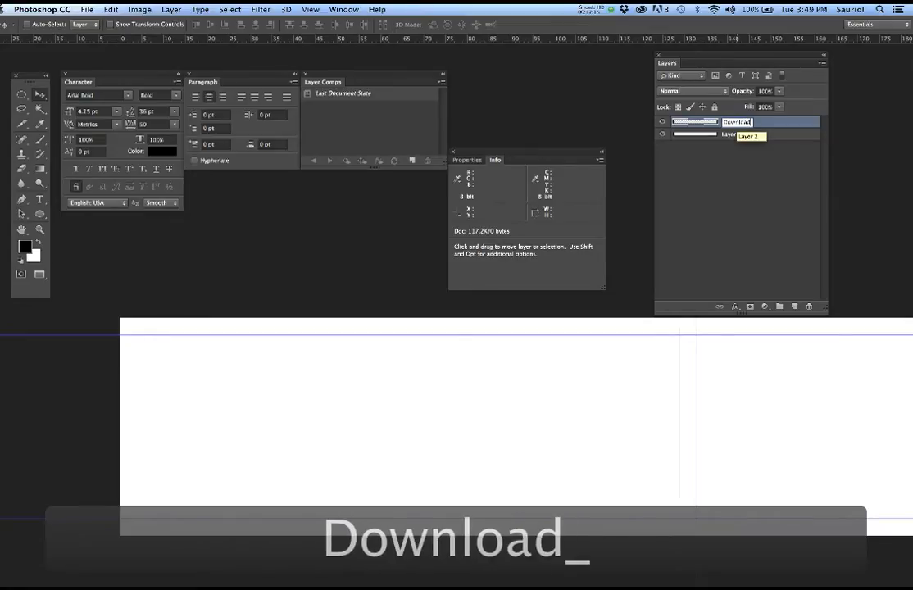
{"action": "type", "text": "BTN"}
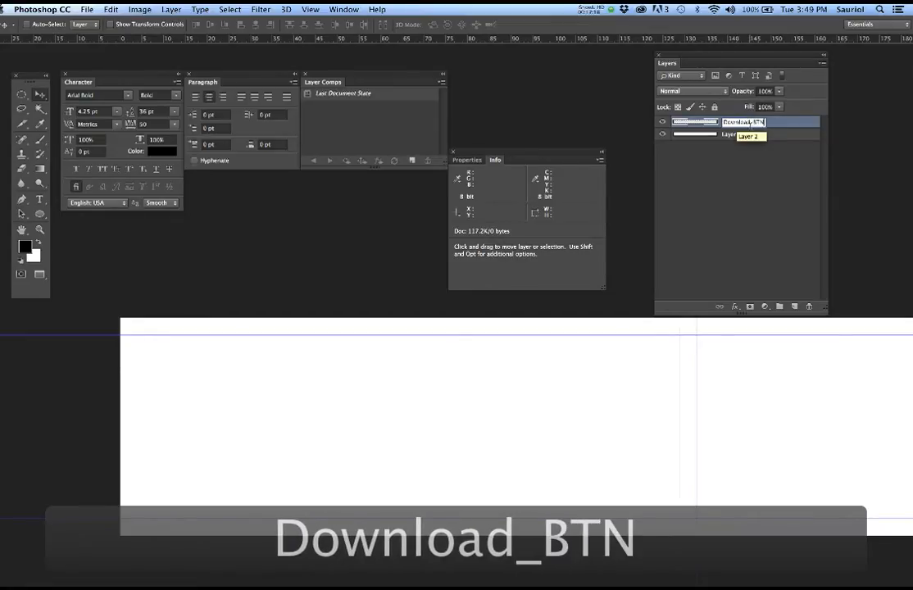
{"action": "left_click", "coordinate": [727, 181]}
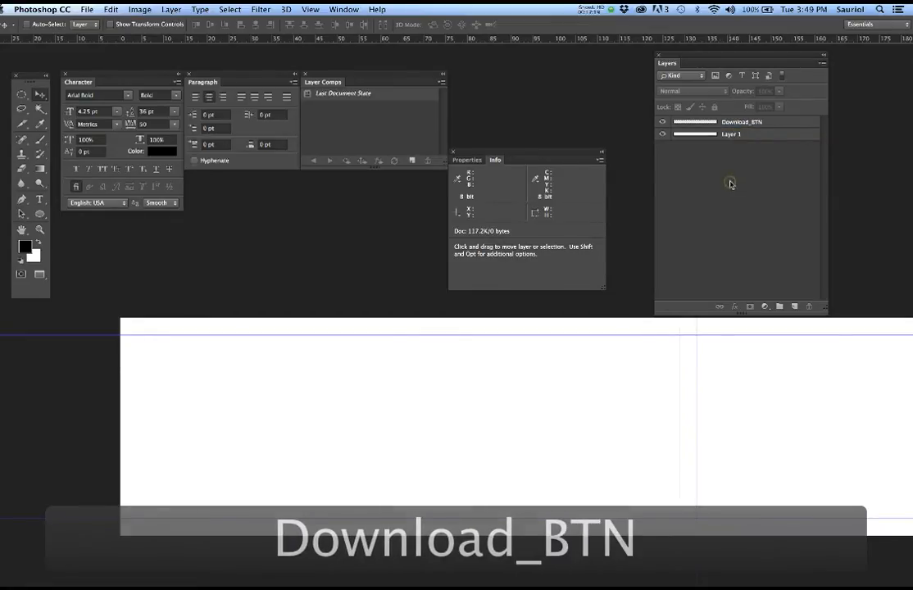
{"action": "key", "text": "super+s"}
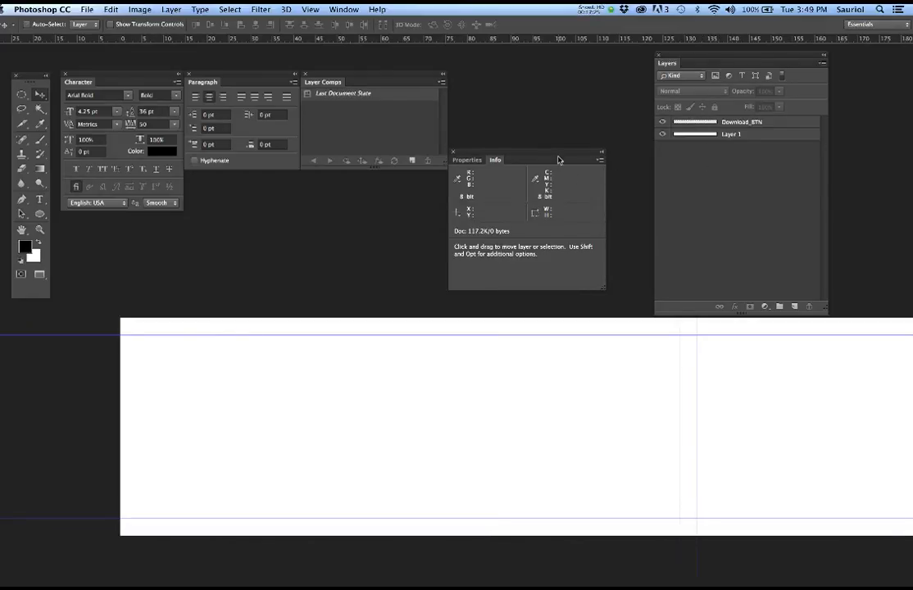
- Move the Info panel aside, shorten the Layers panel and reposition the canvas view
{"action": "left_click_drag", "start_coordinate": [558, 154], "coordinate": [588, 80]}
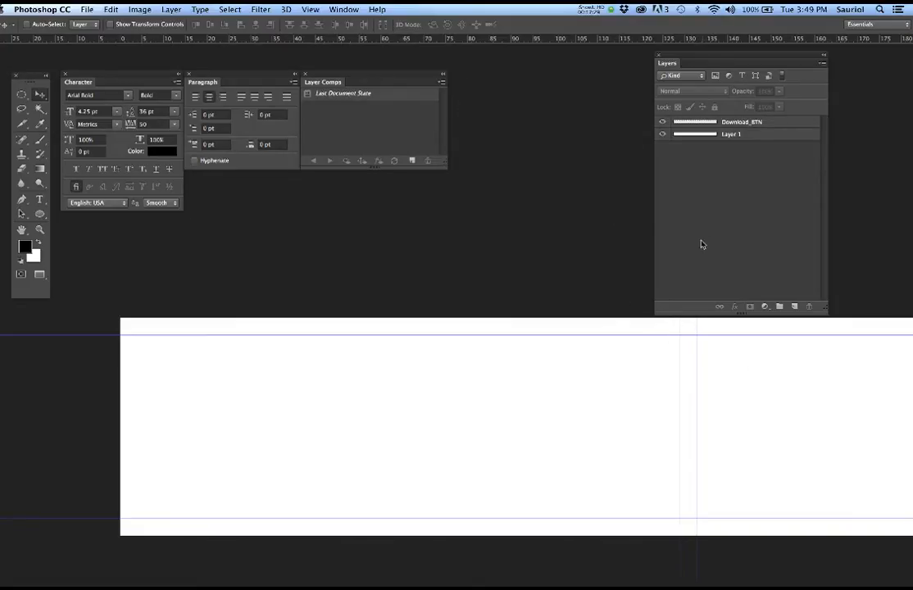
{"action": "left_click_drag", "start_coordinate": [699, 63], "coordinate": [688, 46]}
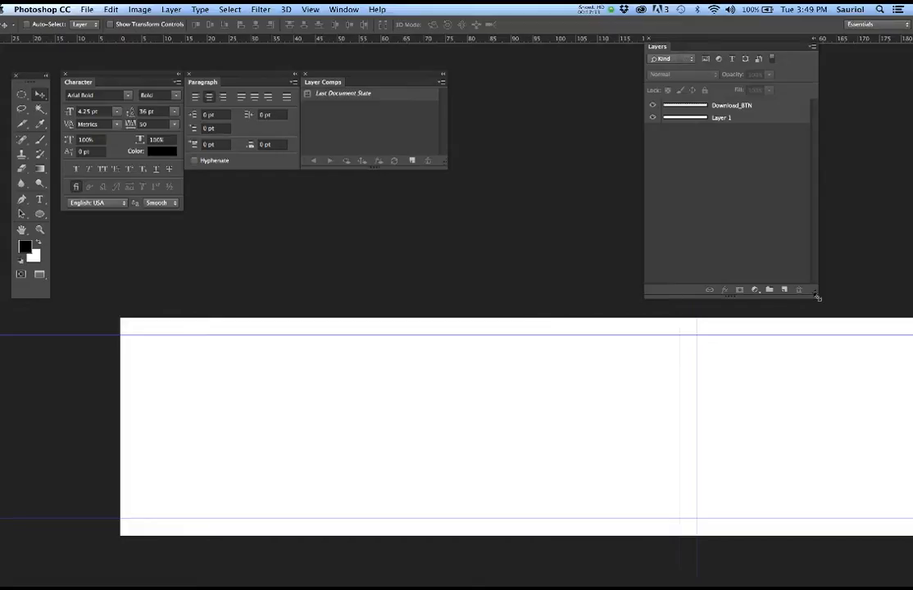
{"action": "left_click_drag", "start_coordinate": [820, 300], "coordinate": [815, 238]}
{"action": "left_click_drag", "start_coordinate": [638, 379], "coordinate": [624, 346]}
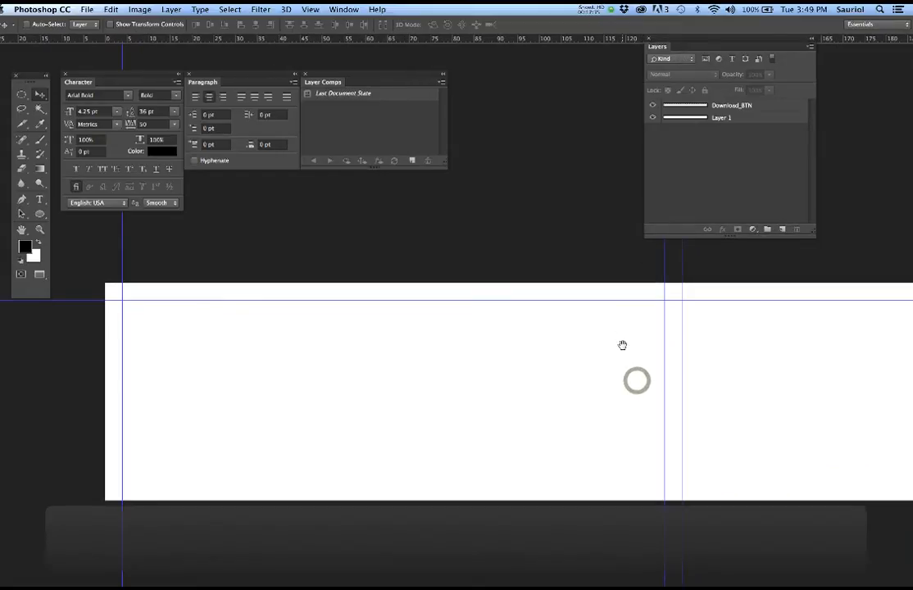
- With the Rectangular Marquee Tool, place a 133 × 64 px fixed-size selection on the canvas
{"action": "left_click", "coordinate": [22, 96]}
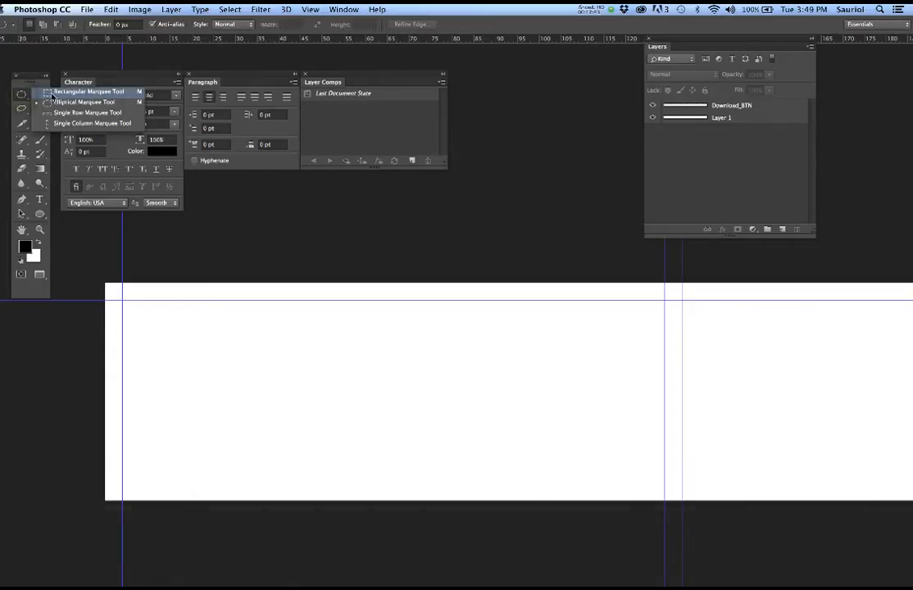
{"action": "left_click", "coordinate": [52, 92]}
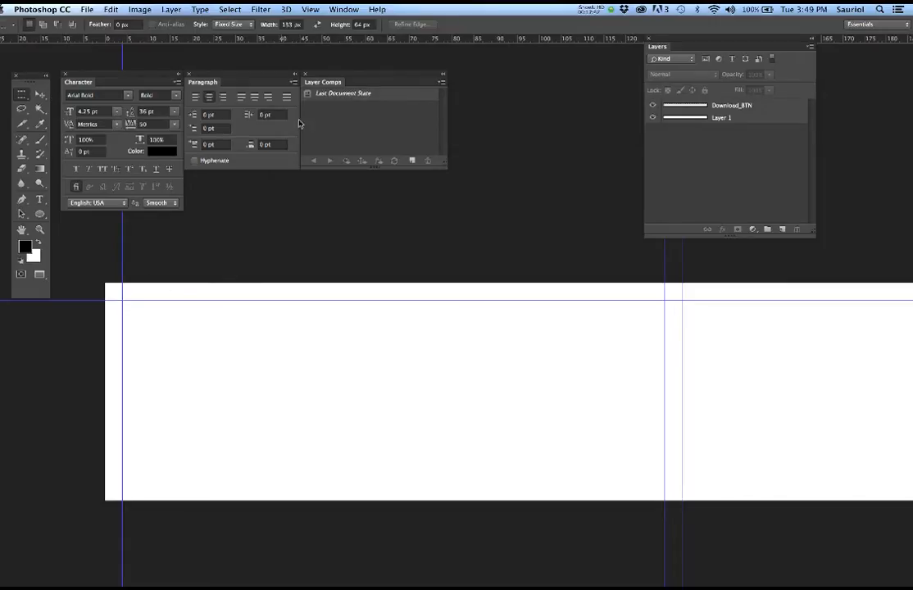
{"action": "left_click", "coordinate": [310, 9]}
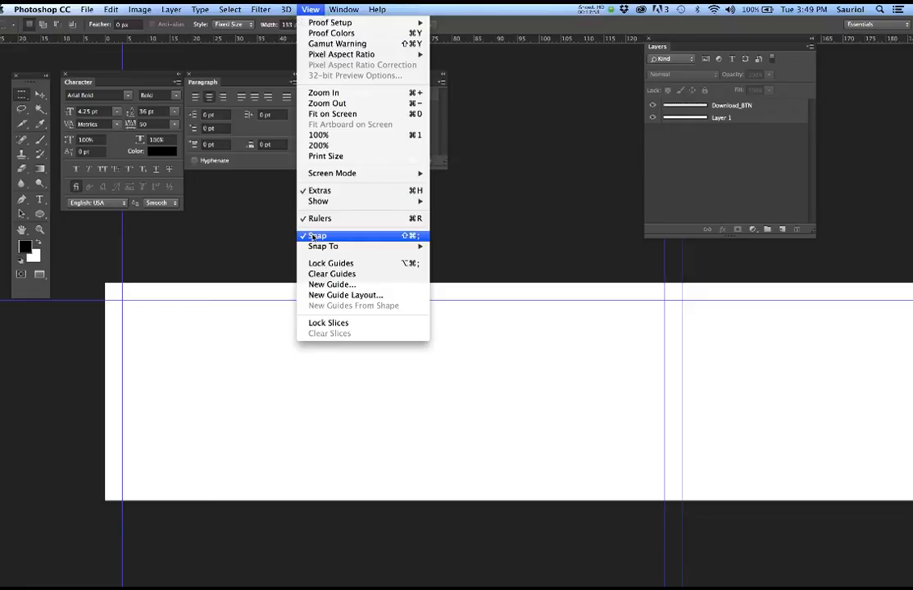
{"action": "left_click", "coordinate": [494, 240]}
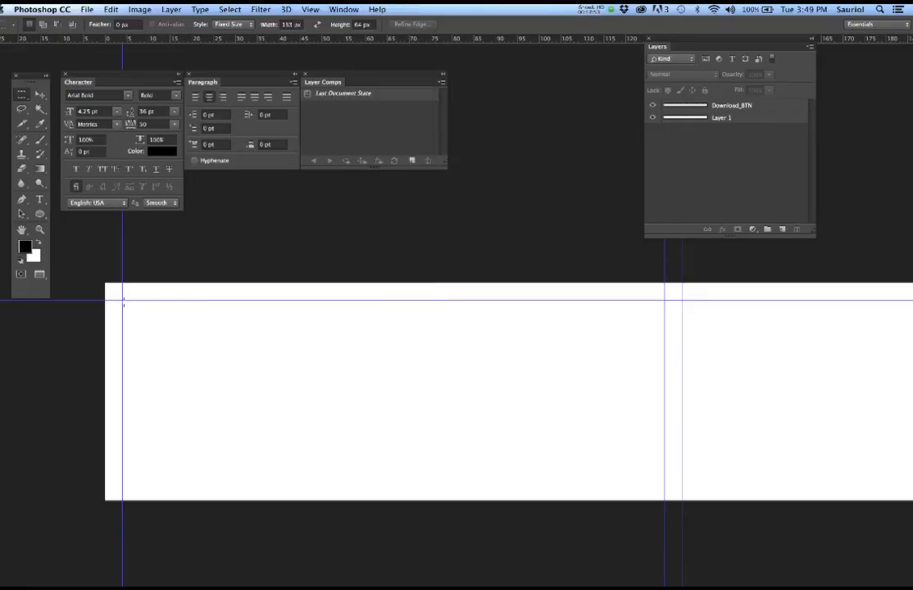
{"action": "left_click_drag", "start_coordinate": [102, 279], "coordinate": [686, 531]}
{"action": "left_click", "coordinate": [227, 10]}
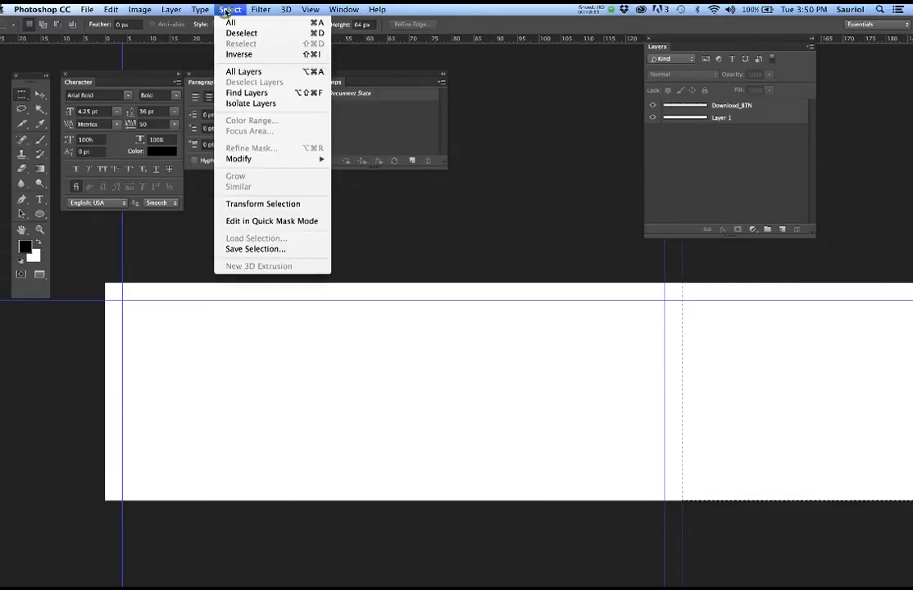
- Apply Transform Selection, widen the selection leftward and pan to the canvas's left guides
{"action": "left_click", "coordinate": [226, 10]}
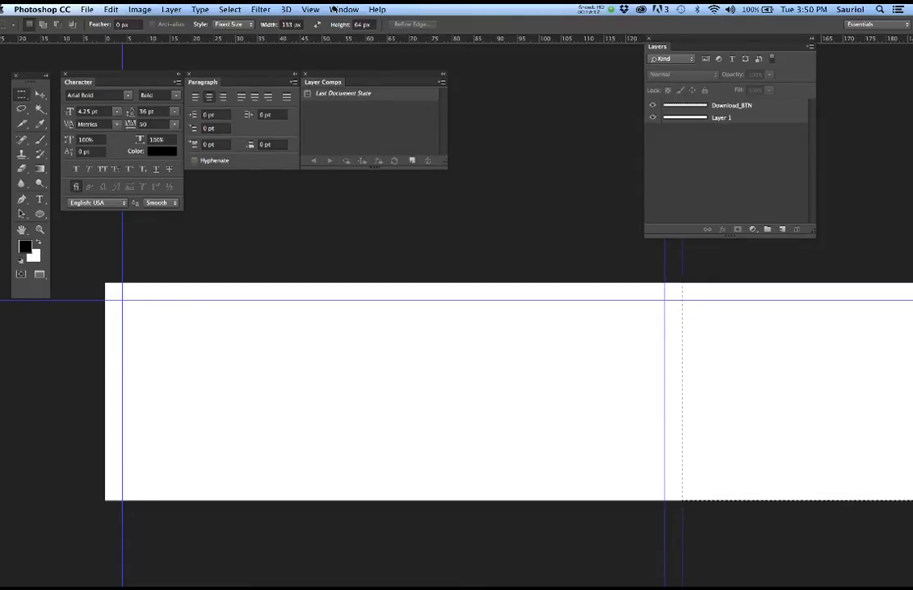
{"action": "left_click", "coordinate": [333, 8]}
{"action": "mouse_move", "coordinate": [227, 10]}
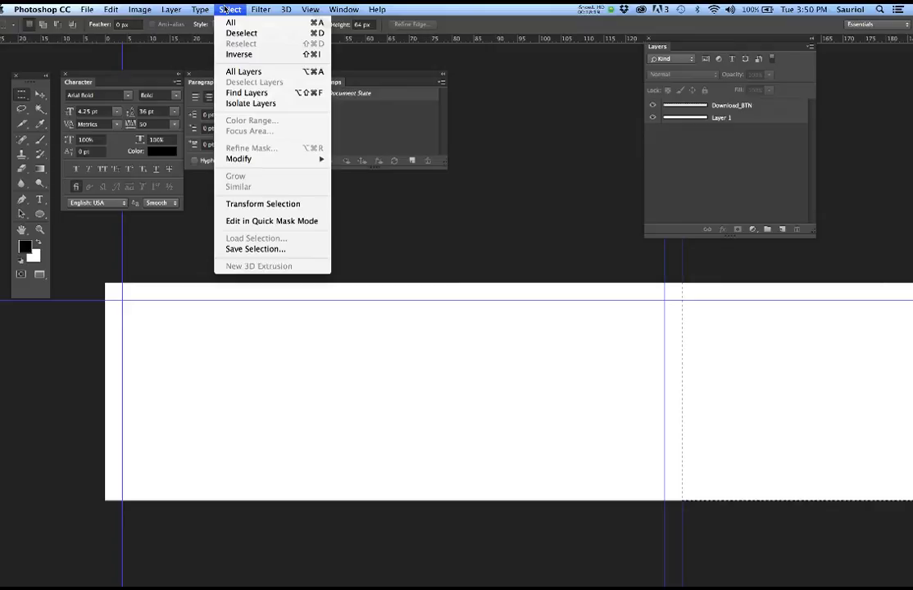
{"action": "left_click", "coordinate": [245, 204]}
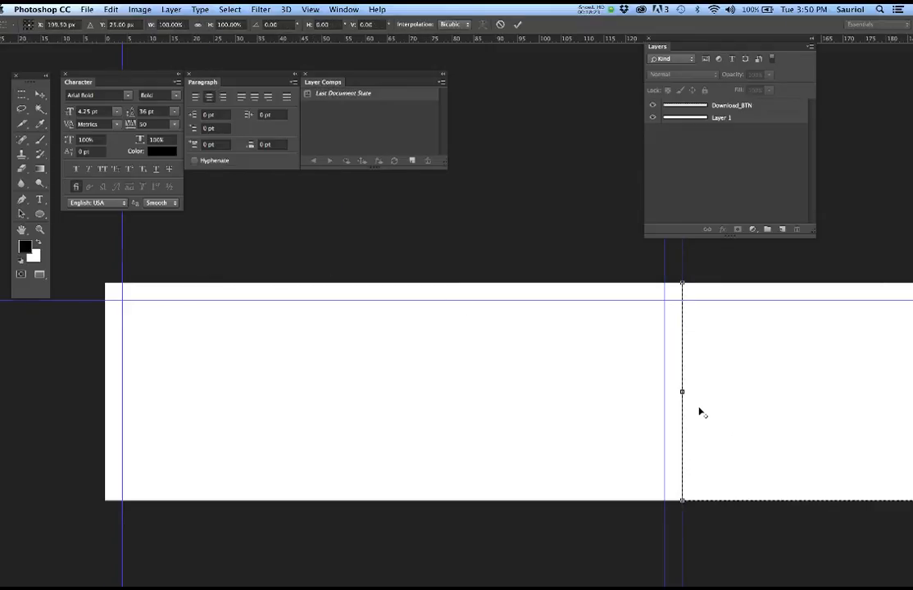
{"action": "scroll", "coordinate": [699, 411], "scroll_direction": "up", "scroll_amount": 2}
{"action": "left_click_drag", "start_coordinate": [664, 377], "coordinate": [629, 377]}
{"action": "scroll", "coordinate": [432, 323], "scroll_direction": "down", "scroll_amount": 2}
{"action": "left_click_drag", "start_coordinate": [259, 235], "coordinate": [459, 319]}
{"action": "left_click_drag", "start_coordinate": [264, 278], "coordinate": [445, 295]}
{"action": "scroll", "coordinate": [475, 298], "scroll_direction": "down", "scroll_amount": 2}
{"action": "scroll", "coordinate": [476, 300], "scroll_direction": "down", "scroll_amount": 2}
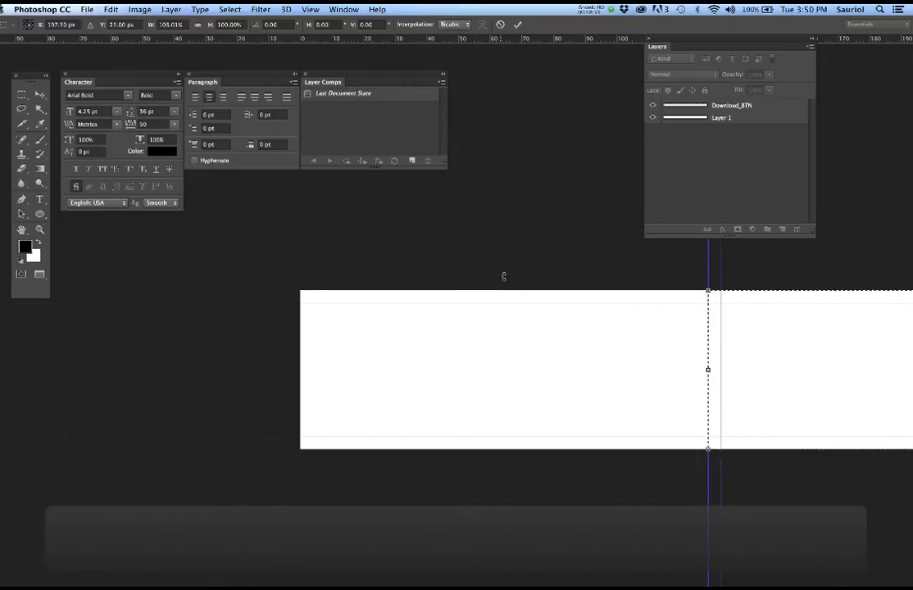
{"action": "left_click_drag", "start_coordinate": [698, 334], "coordinate": [504, 333]}
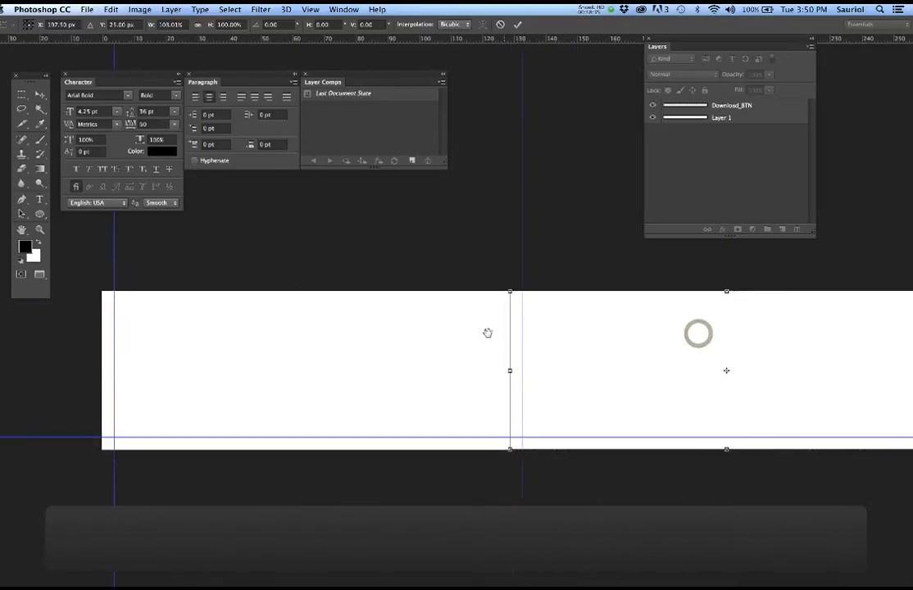
- Snap the selection to the left, top and bottom guides and commit the transform
{"action": "left_click_drag", "start_coordinate": [893, 371], "coordinate": [61, 361]}
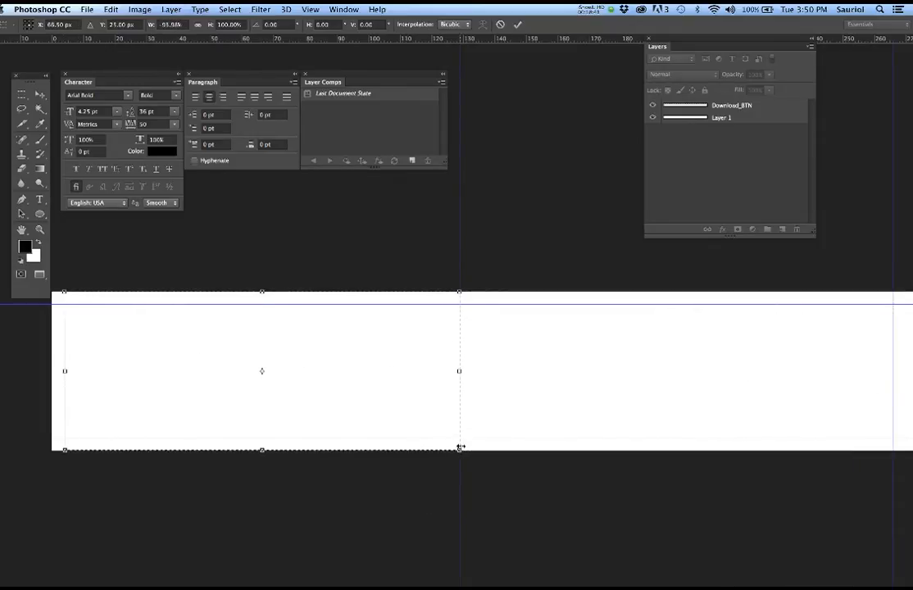
{"action": "scroll", "coordinate": [251, 317], "scroll_direction": "up", "scroll_amount": 1}
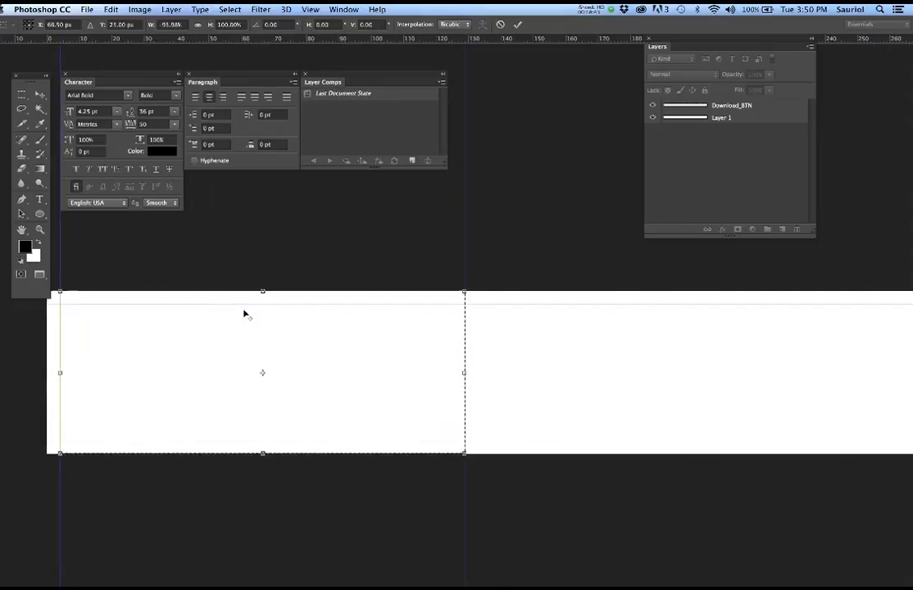
{"action": "scroll", "coordinate": [244, 313], "scroll_direction": "up", "scroll_amount": 1}
{"action": "left_click_drag", "start_coordinate": [265, 290], "coordinate": [264, 303]}
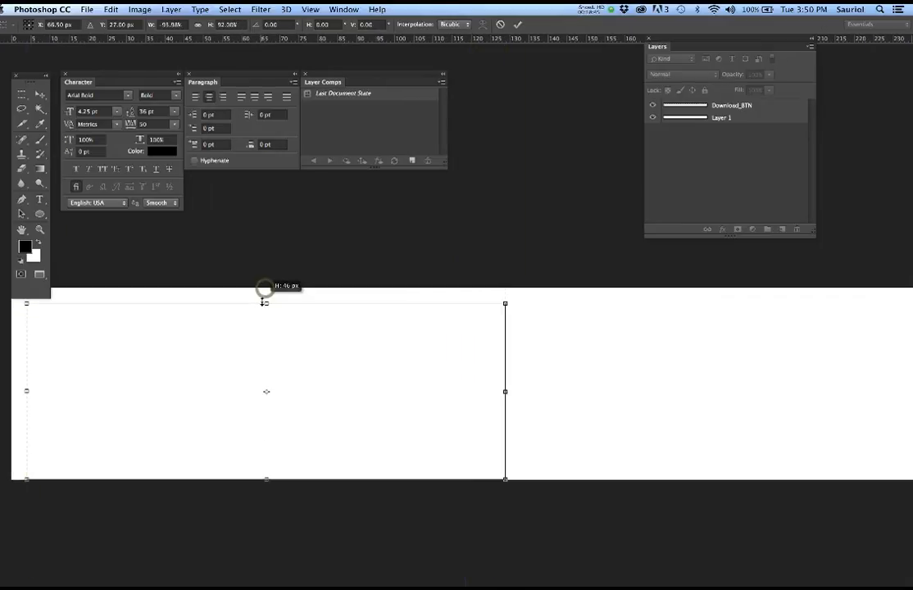
{"action": "left_click_drag", "start_coordinate": [267, 480], "coordinate": [268, 461]}
{"action": "scroll", "coordinate": [234, 432], "scroll_direction": "down", "scroll_amount": 1}
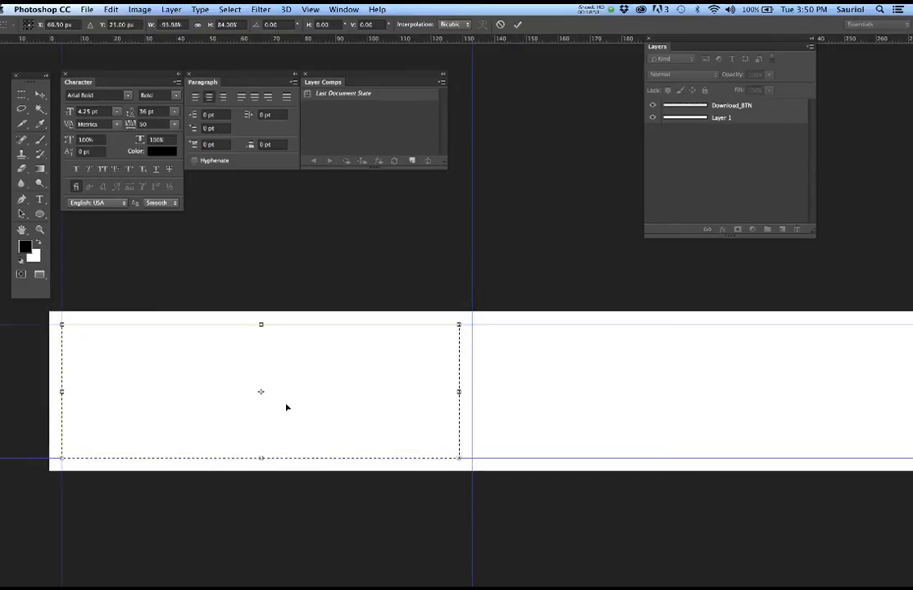
{"action": "key", "text": "Return"}
{"action": "left_click_drag", "start_coordinate": [267, 402], "coordinate": [360, 402]}
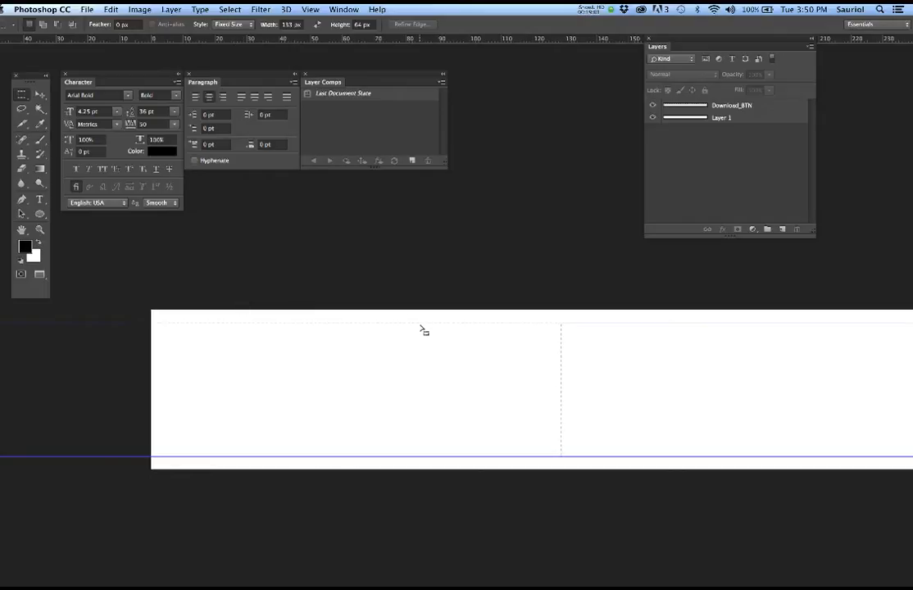
{"action": "key", "text": "alt"}
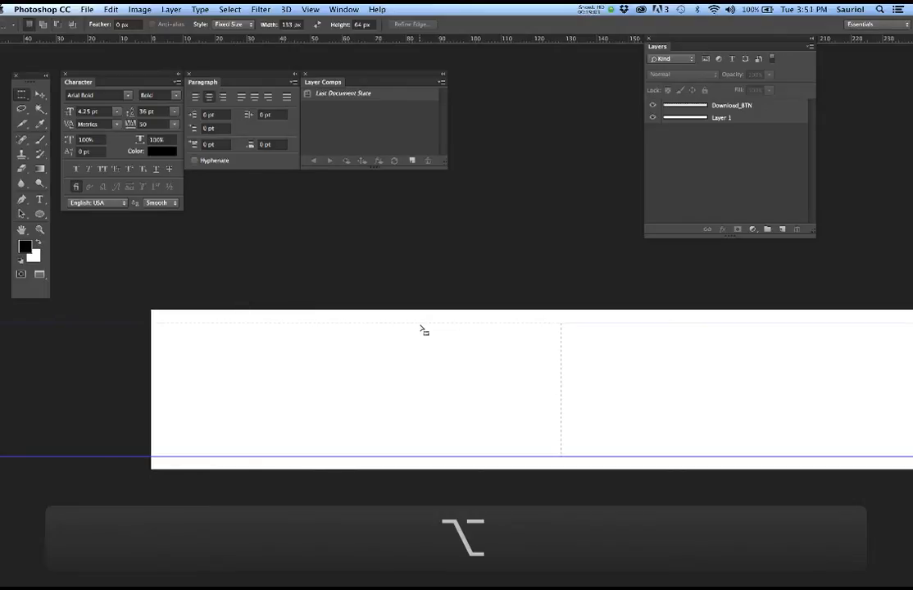
{"action": "left_click", "coordinate": [769, 113]}
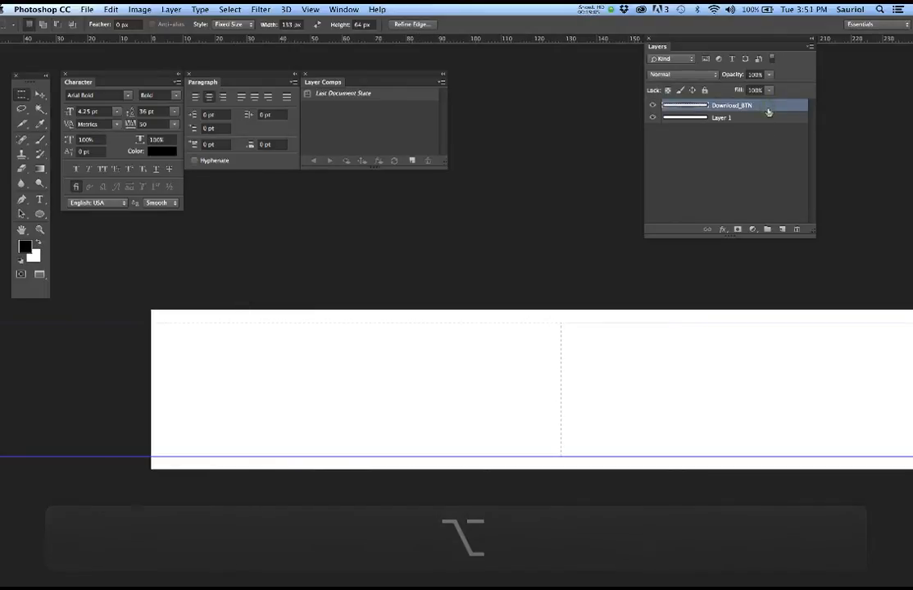
{"action": "key", "text": "alt+BackSpace"}
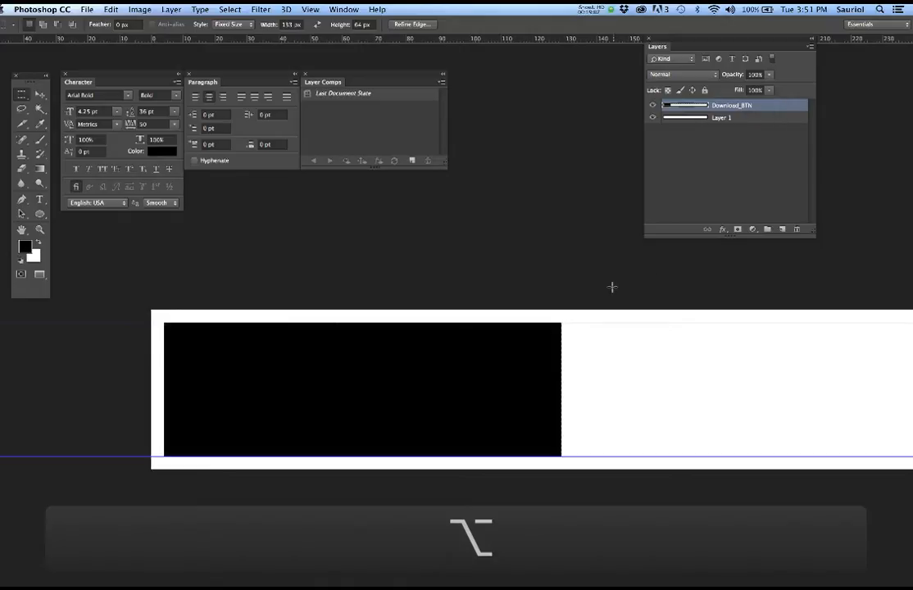
{"action": "scroll", "coordinate": [402, 383], "scroll_direction": "up", "scroll_amount": 2}
{"action": "scroll", "coordinate": [402, 384], "scroll_direction": "up", "scroll_amount": 1}
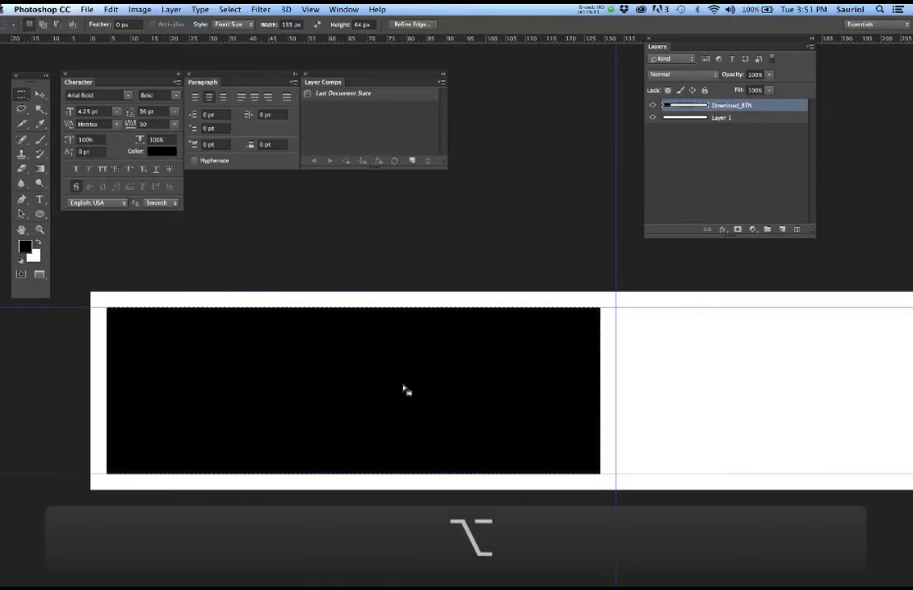
{"action": "key", "text": "alt+super+z"}
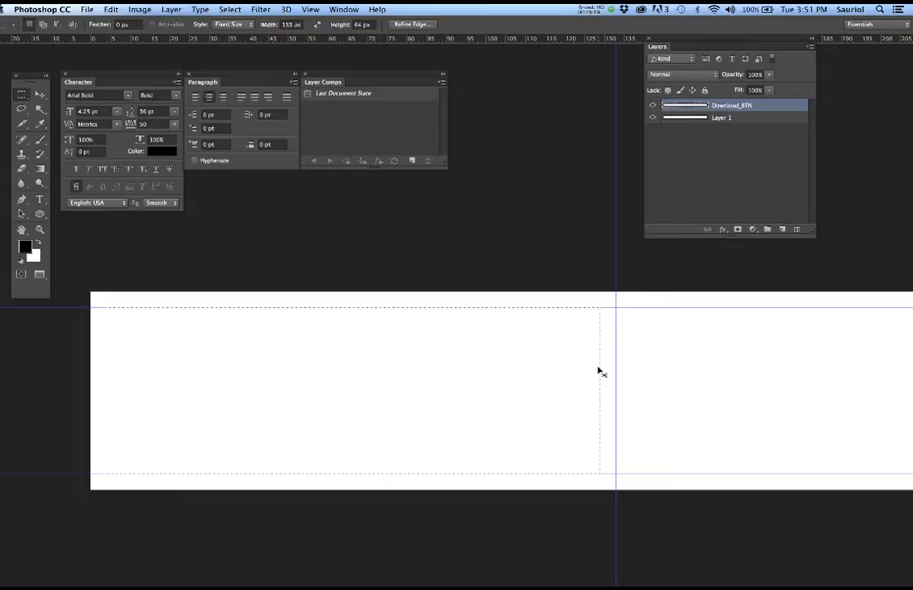
{"action": "key", "text": "super+semicolon"}
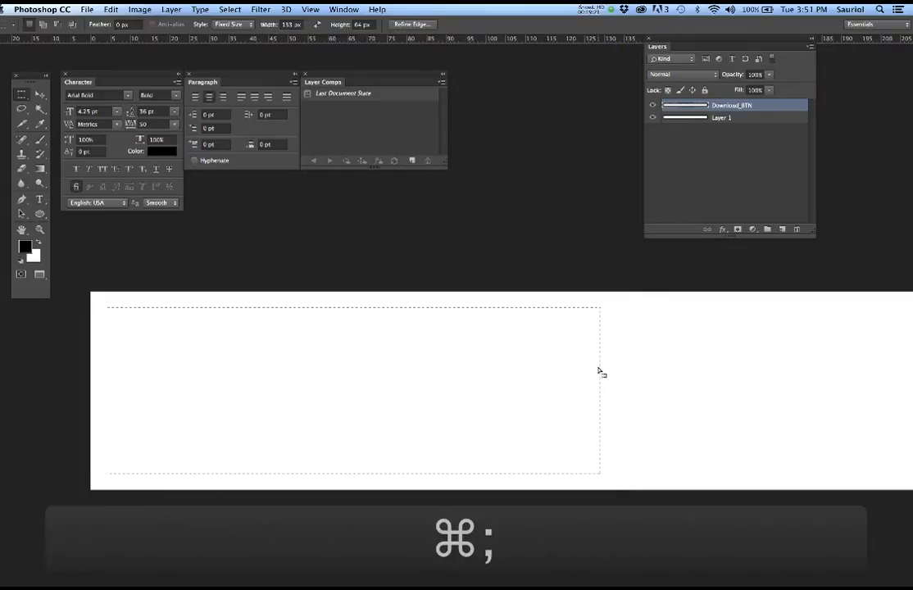
{"action": "scroll", "coordinate": [436, 413], "scroll_direction": "up", "scroll_amount": 2}
{"action": "scroll", "coordinate": [469, 418], "scroll_direction": "up", "scroll_amount": 2}
{"action": "scroll", "coordinate": [525, 414], "scroll_direction": "down", "scroll_amount": 1}
{"action": "scroll", "coordinate": [525, 414], "scroll_direction": "up", "scroll_amount": 1}
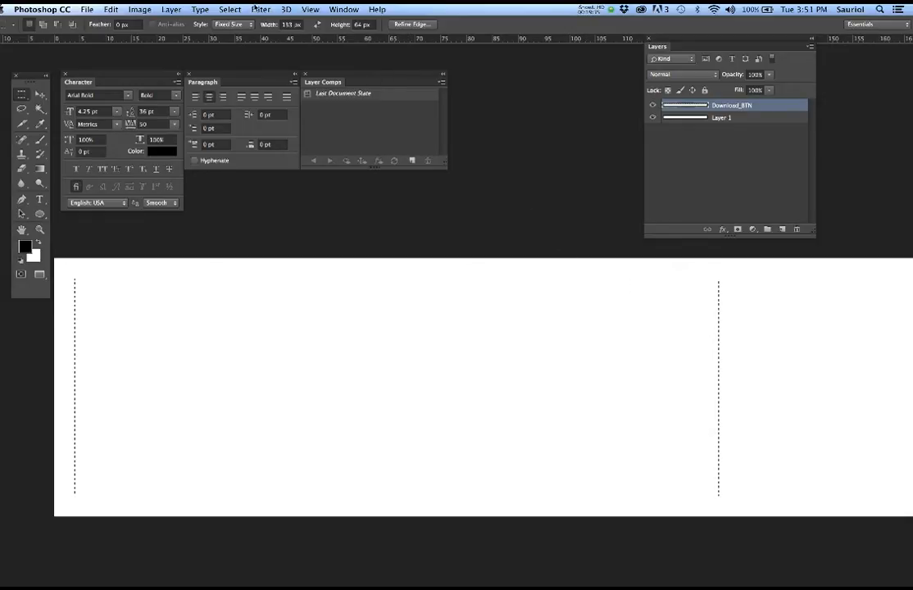
{"action": "left_click", "coordinate": [229, 9]}
- Smooth the selection with Sample Radius 4, inspect the corners, and fill it with black
{"action": "mouse_move", "coordinate": [279, 158]}
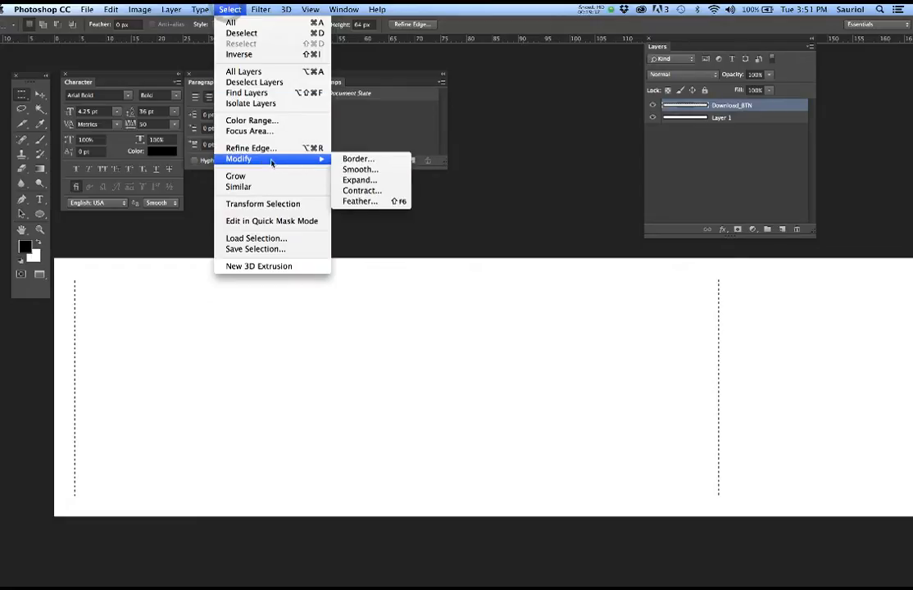
{"action": "left_click", "coordinate": [360, 170]}
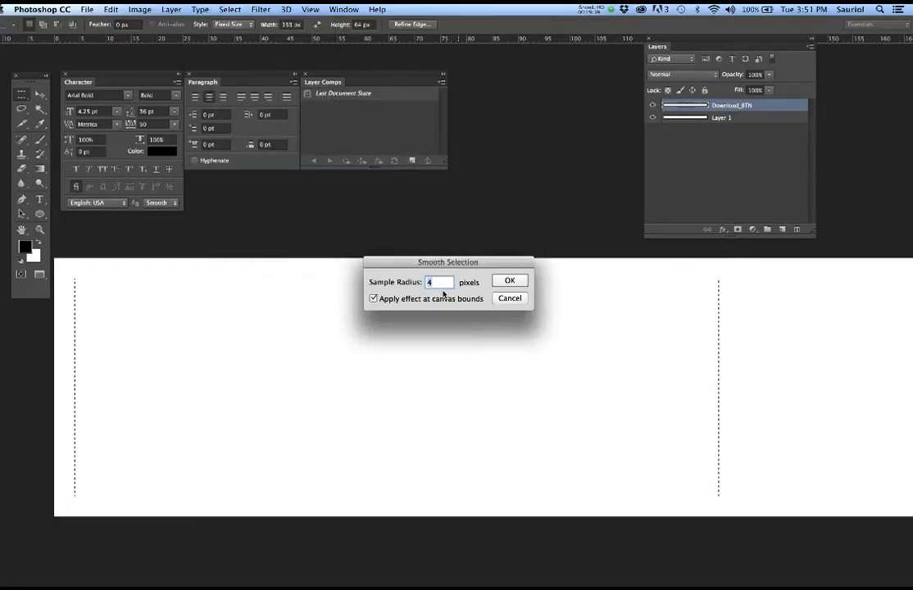
{"action": "left_click", "coordinate": [508, 282]}
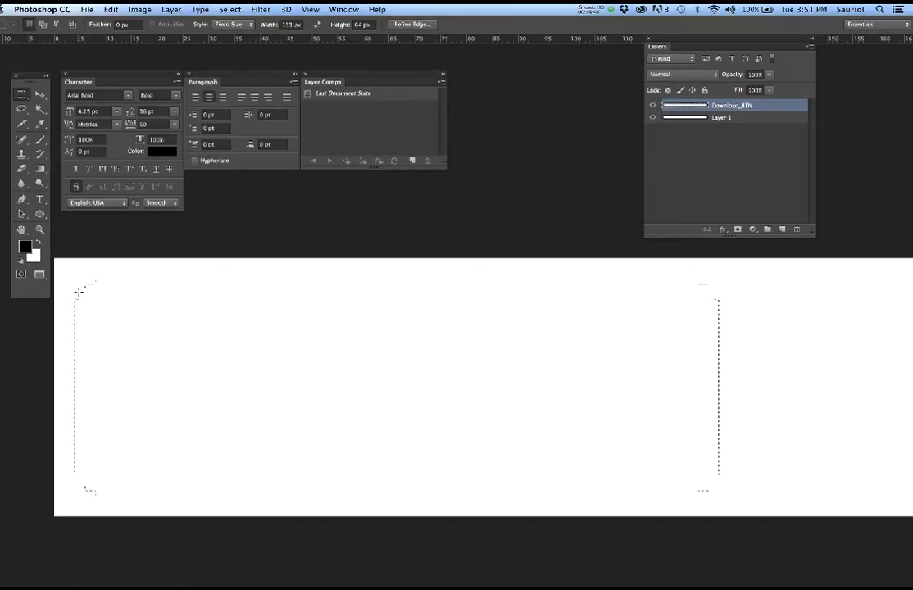
{"action": "key", "text": "super+plus"}
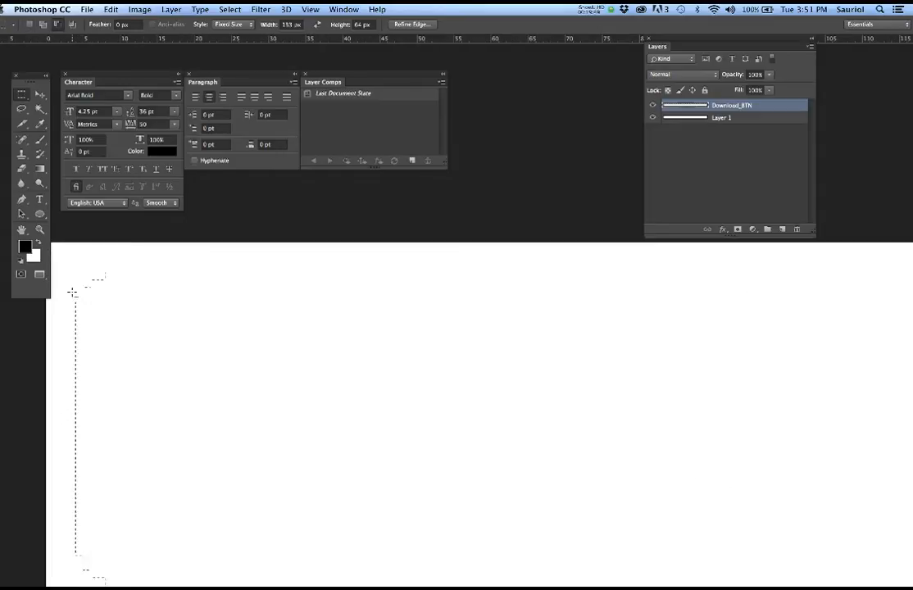
{"action": "key", "text": "super+plus"}
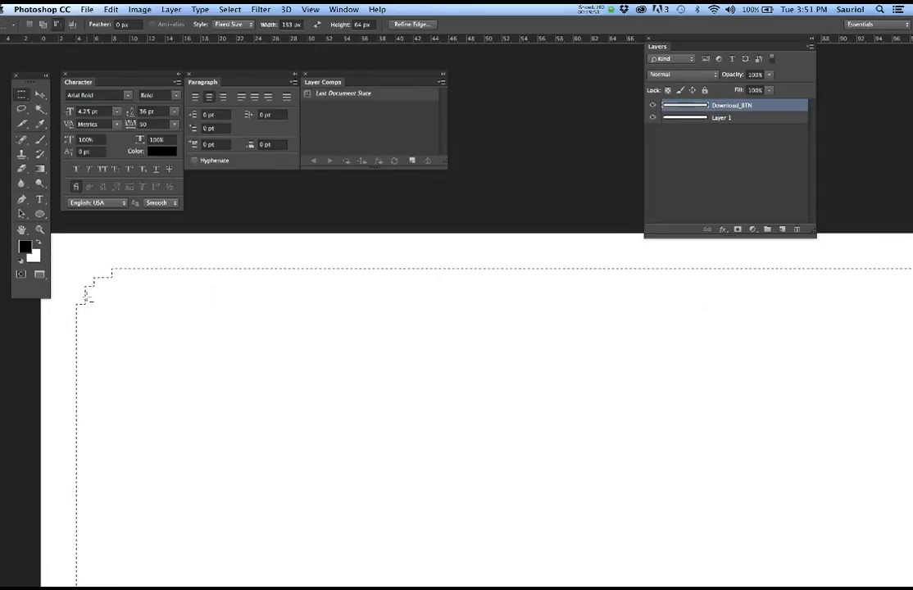
{"action": "key", "text": "super+minus"}
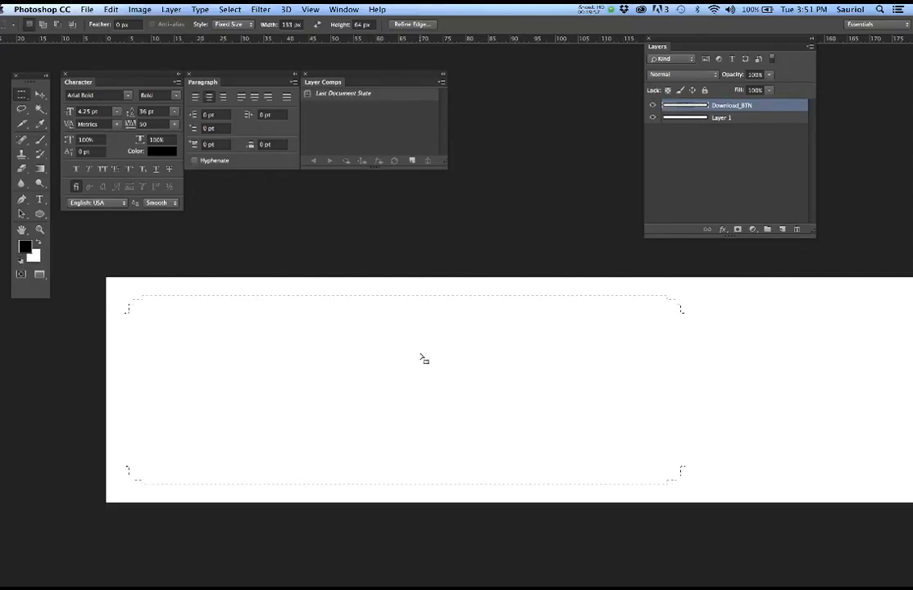
{"action": "key", "text": "alt+BackSpace"}
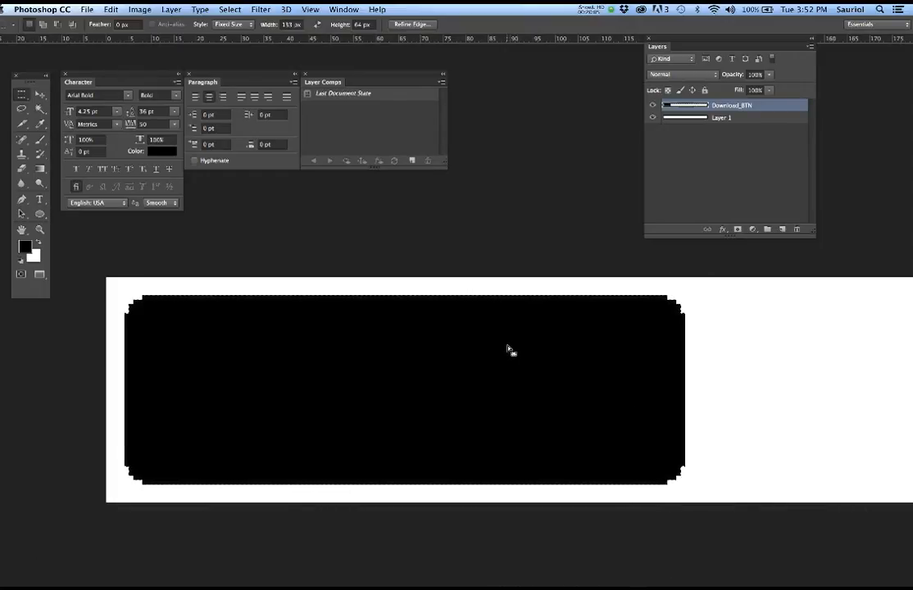
- Bring the whole black button into view and show the guides on the canvas
{"action": "scroll", "coordinate": [505, 351], "scroll_direction": "down", "scroll_amount": 8}
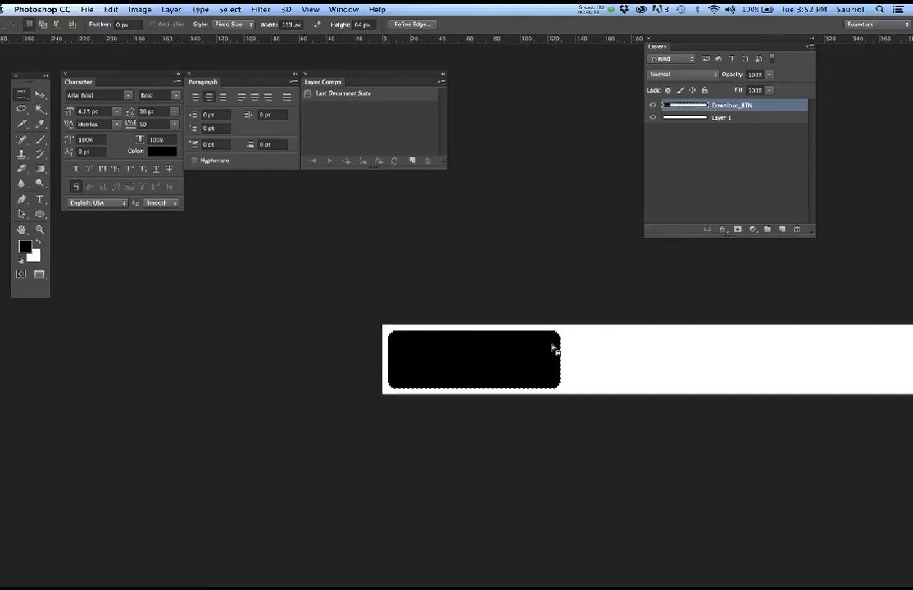
{"action": "scroll", "coordinate": [540, 353], "scroll_direction": "up", "scroll_amount": 3}
{"action": "left_click_drag", "start_coordinate": [496, 348], "coordinate": [599, 367]}
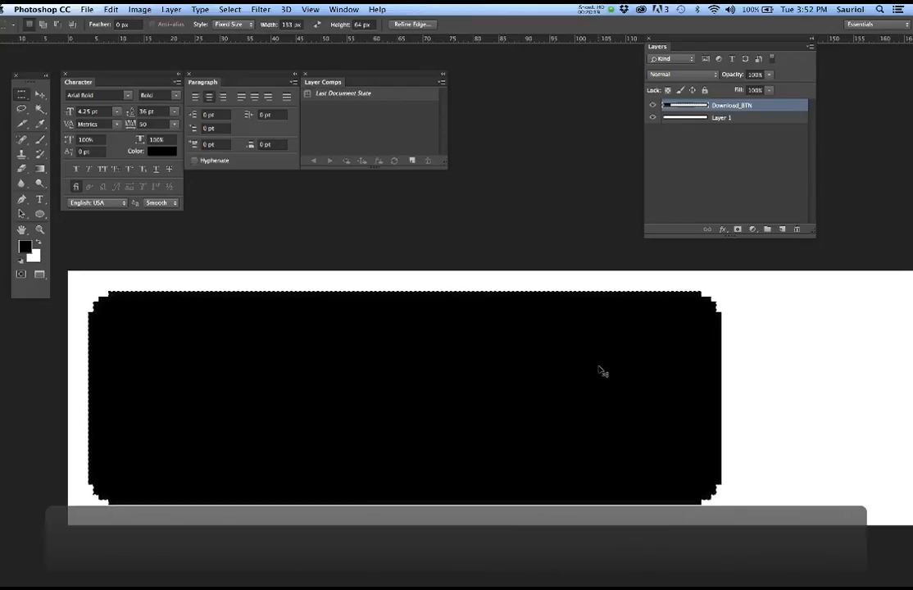
{"action": "key", "text": "super+semicolon"}
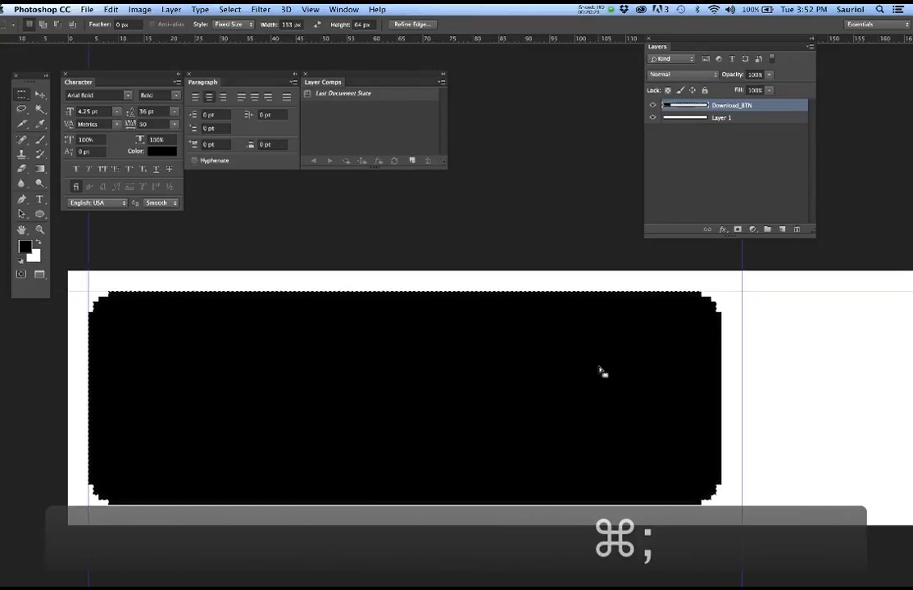
- Undo the smoothed fill and refill the rectangular selection with square-cornered black
{"action": "key", "text": "super+z"}
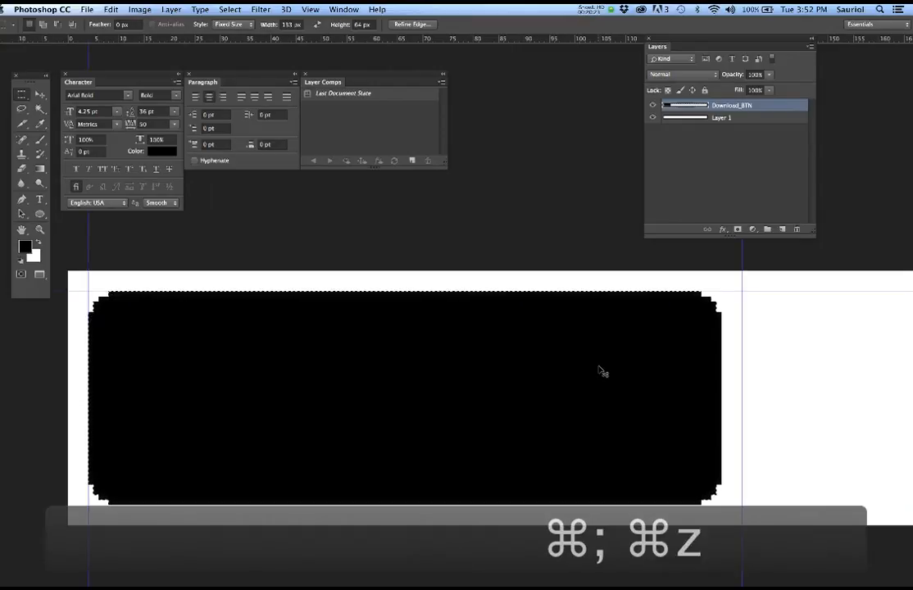
{"action": "key", "text": "alt+super+z"}
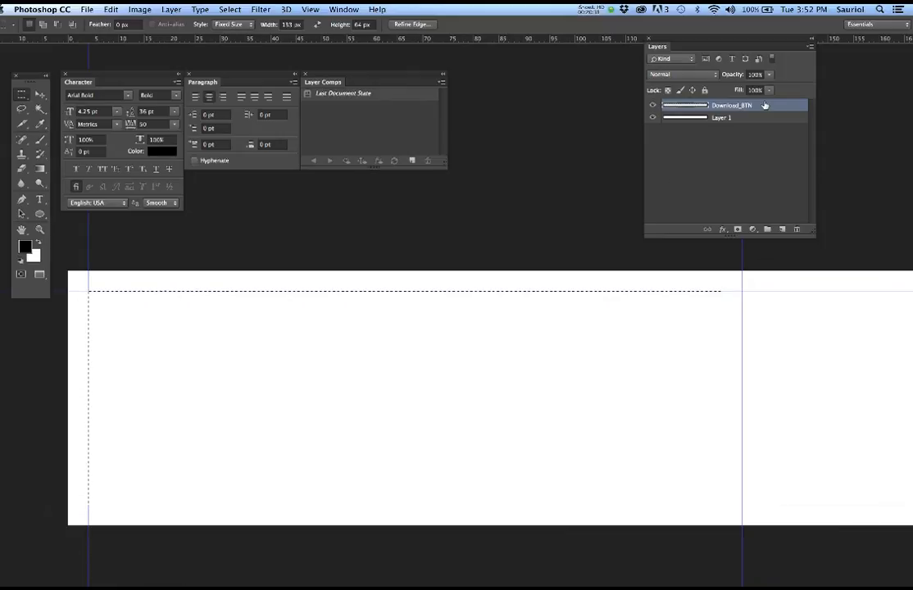
{"action": "key", "text": "alt+BackSpace"}
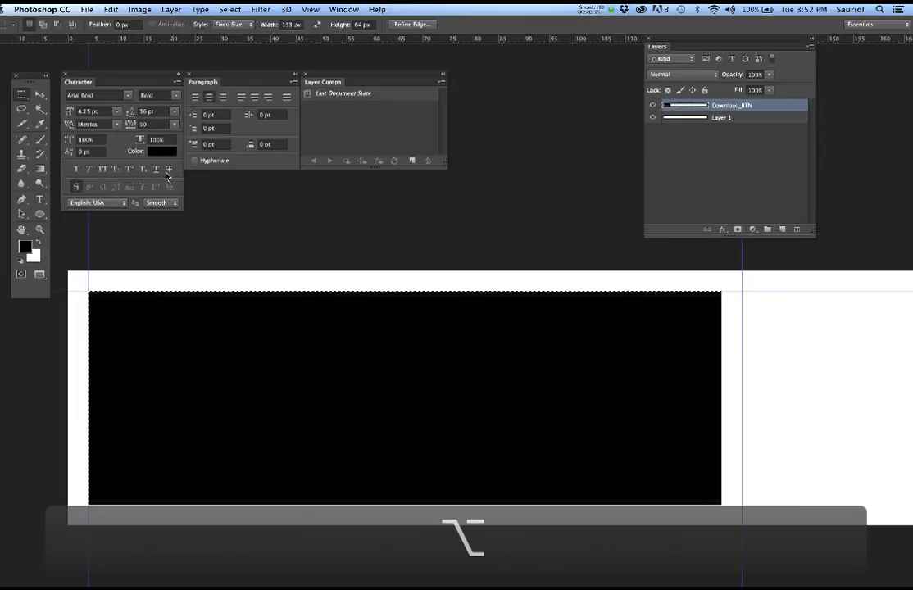
{"action": "left_click_drag", "start_coordinate": [22, 96], "coordinate": [41, 100]}
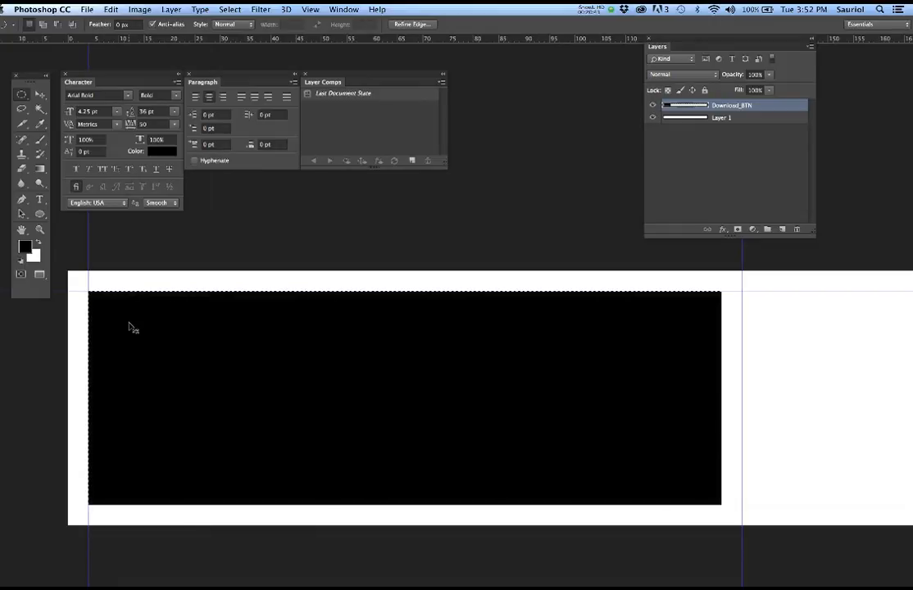
- Deselect, draw a small circular selection, and zoom to the rectangle's top-left corner
{"action": "key", "text": "super+d"}
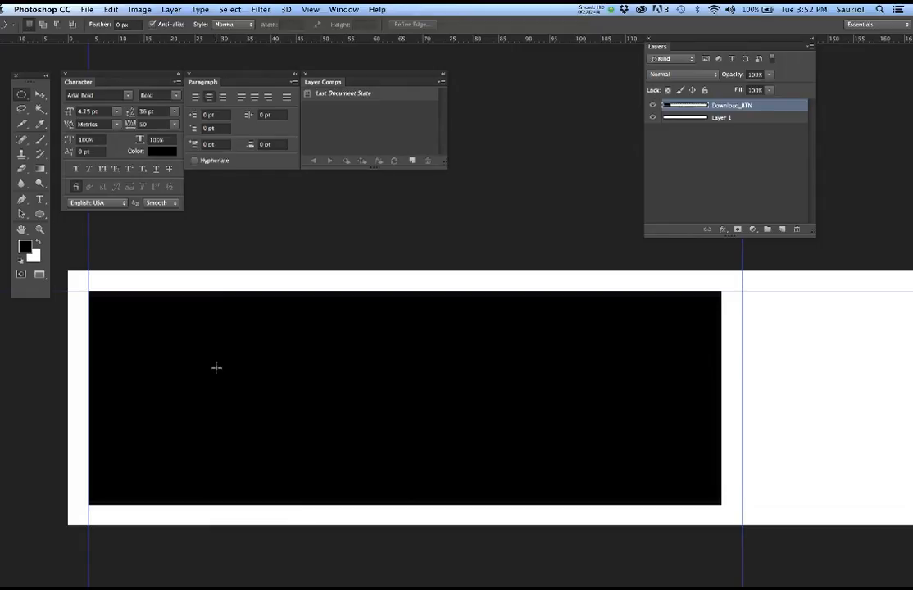
{"action": "left_click_drag", "start_coordinate": [216, 367], "coordinate": [251, 398]}
{"action": "scroll", "coordinate": [190, 371], "scroll_direction": "up", "scroll_amount": 1}
{"action": "scroll", "coordinate": [190, 371], "scroll_direction": "up", "scroll_amount": 5}
{"action": "left_click_drag", "start_coordinate": [237, 376], "coordinate": [339, 408]}
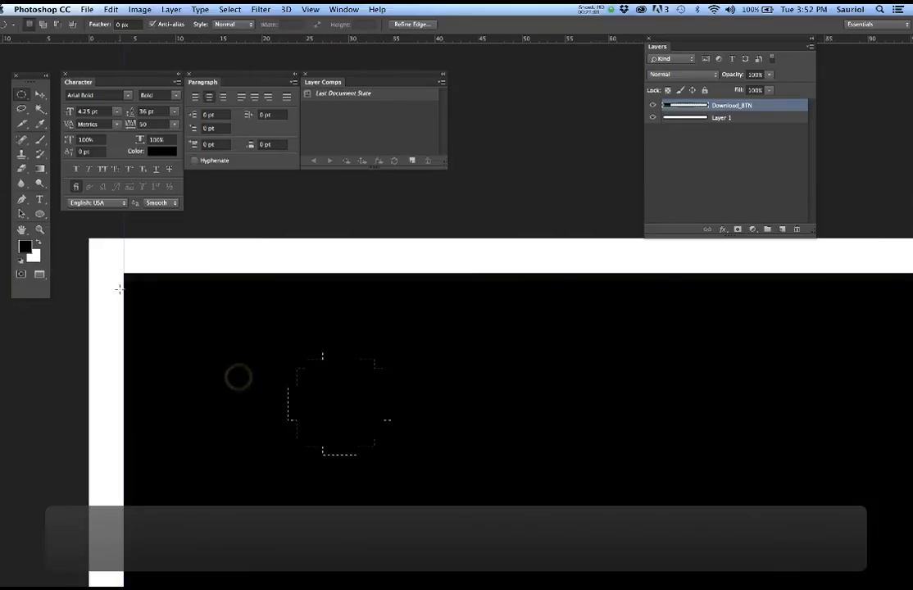
- Move the circular selection into the black rectangle's top-left corner
{"action": "key", "text": "m"}
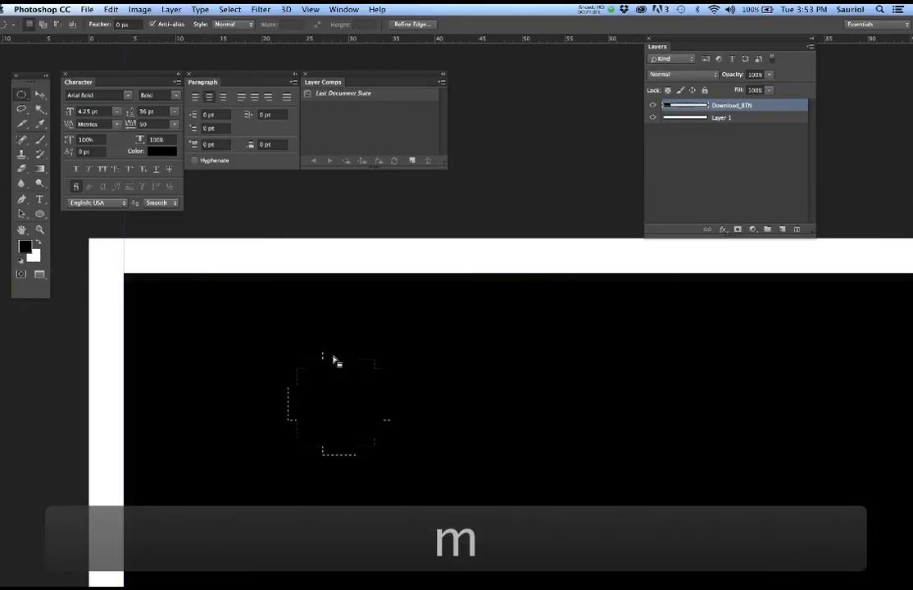
{"action": "left_click_drag", "start_coordinate": [334, 359], "coordinate": [166, 279]}
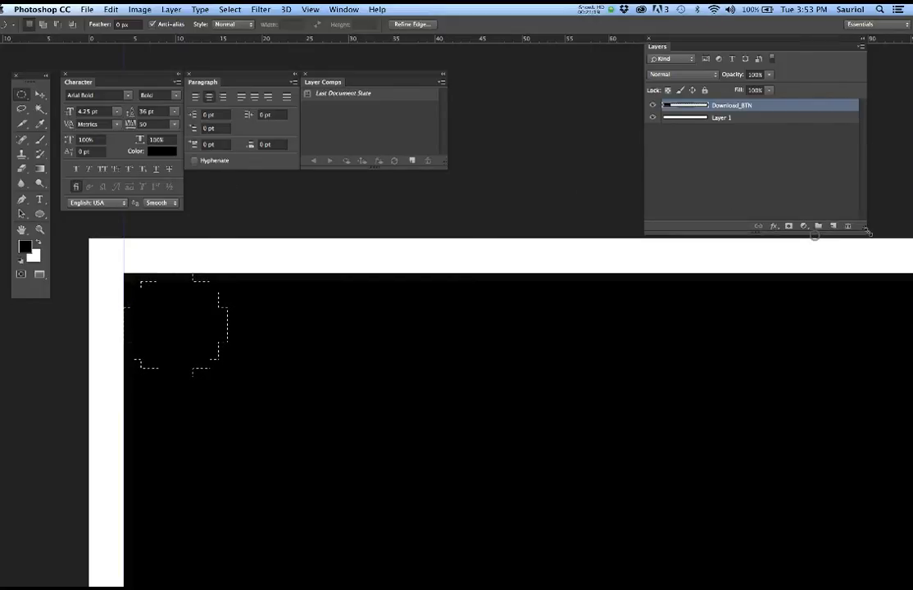
{"action": "left_click_drag", "start_coordinate": [815, 236], "coordinate": [898, 233]}
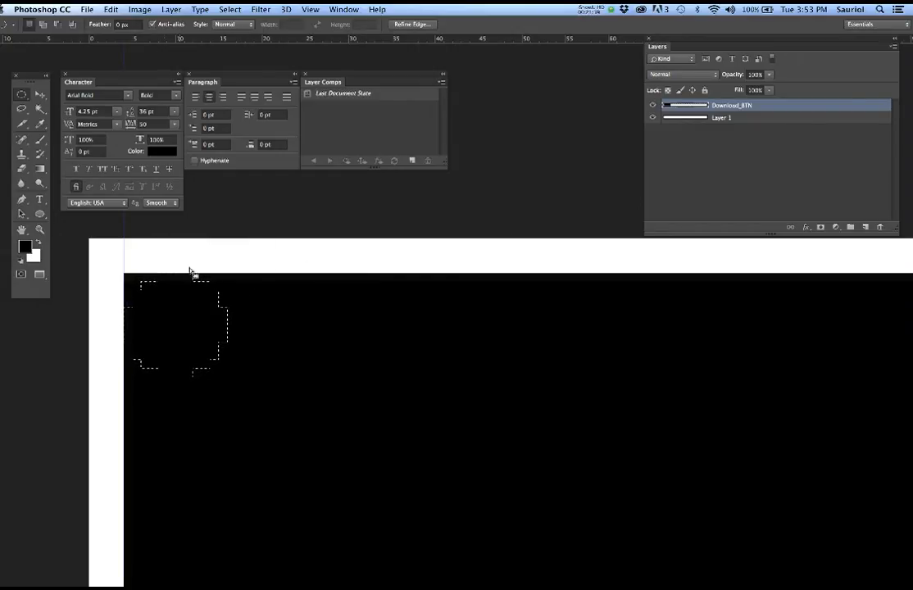
{"action": "left_click", "coordinate": [230, 9]}
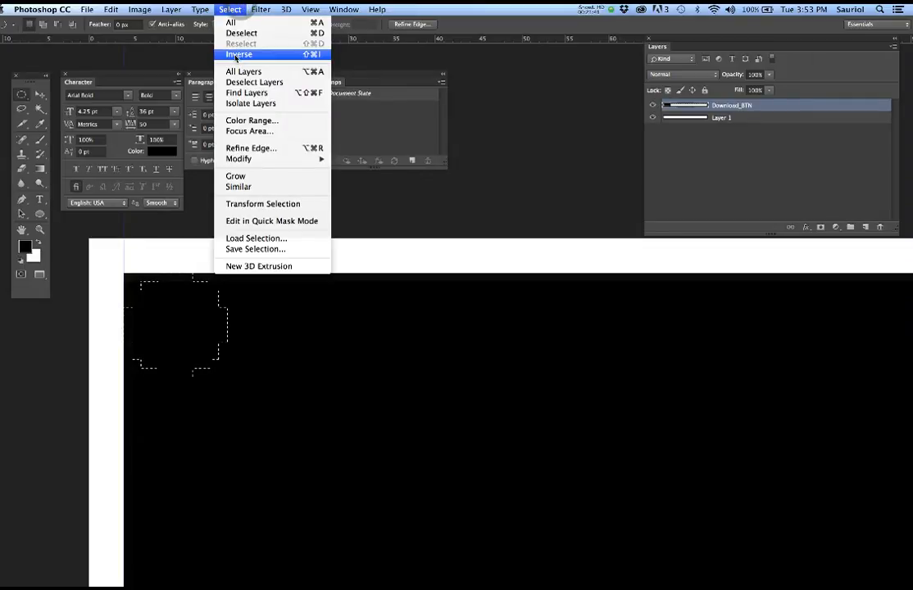
- Invert the selection and switch to the Eraser with a smaller brush
{"action": "left_click", "coordinate": [279, 54]}
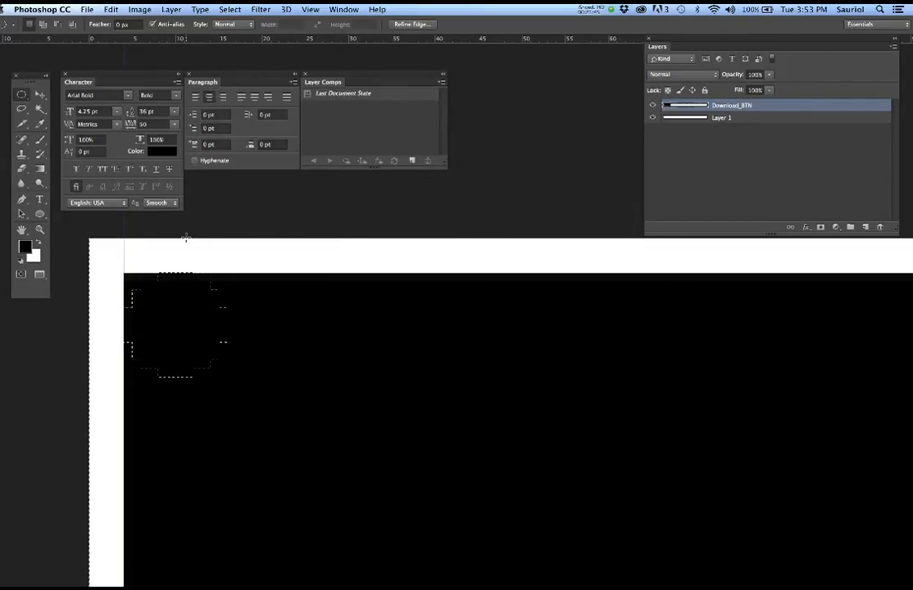
{"action": "key", "text": "e"}
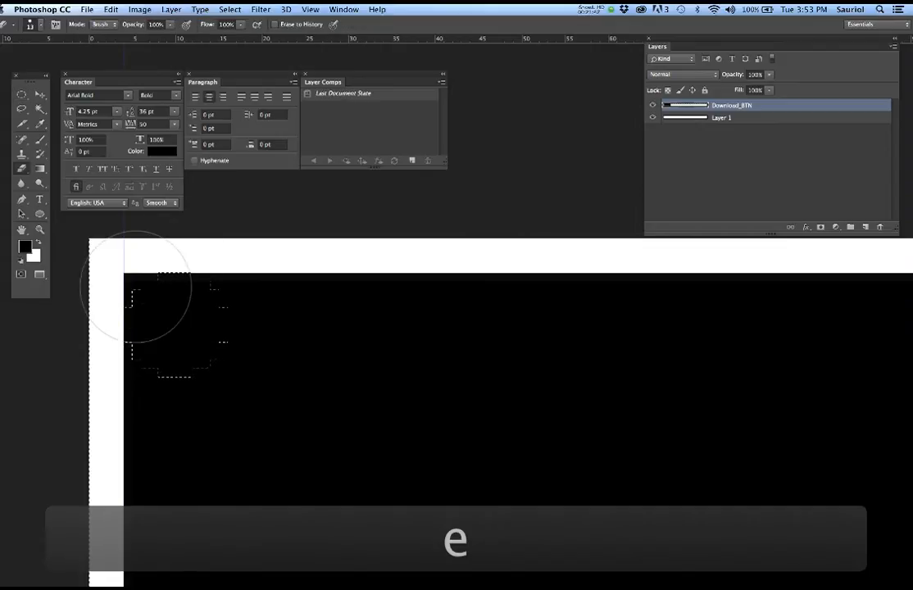
{"action": "key", "text": "bracketleft"}
{"action": "key", "text": "bracketleft"}
{"action": "key", "text": "bracketleft"}
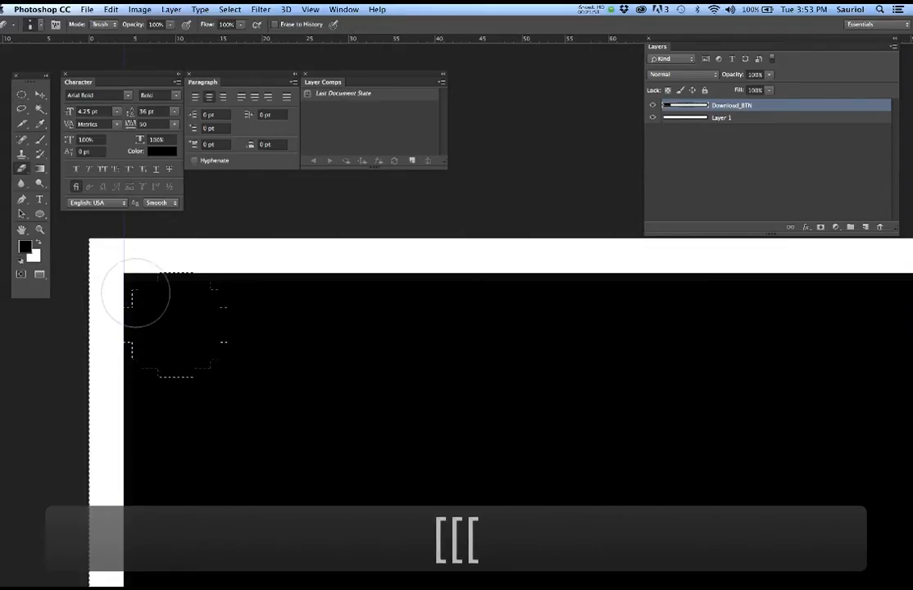
{"action": "key", "text": "bracketleft"}
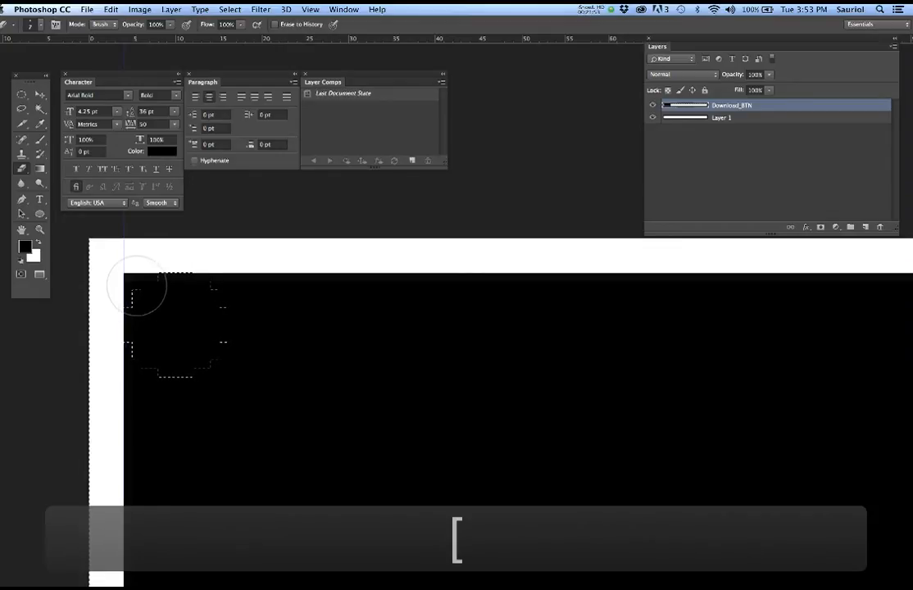
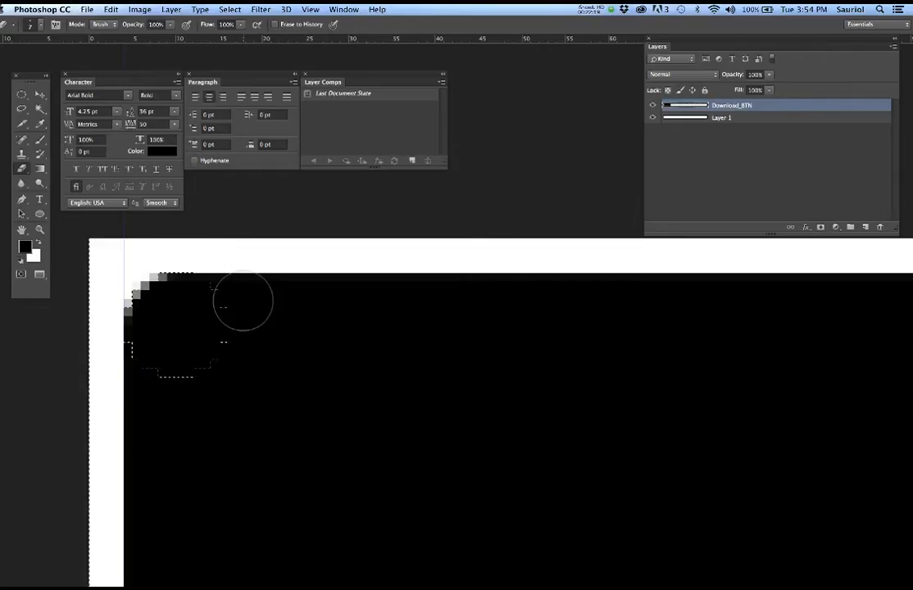
- Undo the corner painting through history and deselect the circle to restore the plain black shape
{"action": "key", "text": "super+z"}
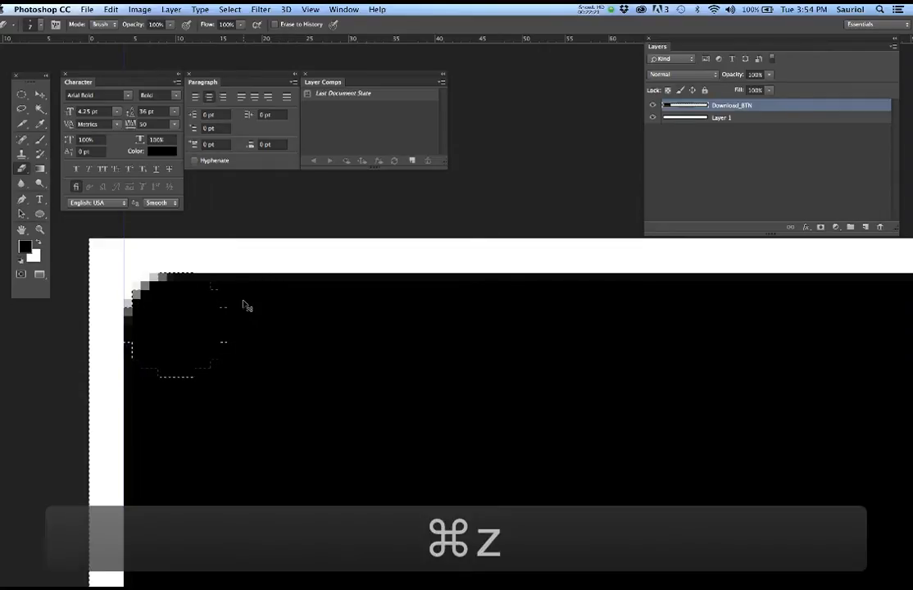
{"action": "key", "text": "alt+super+z"}
{"action": "key", "text": "alt+super+z"}
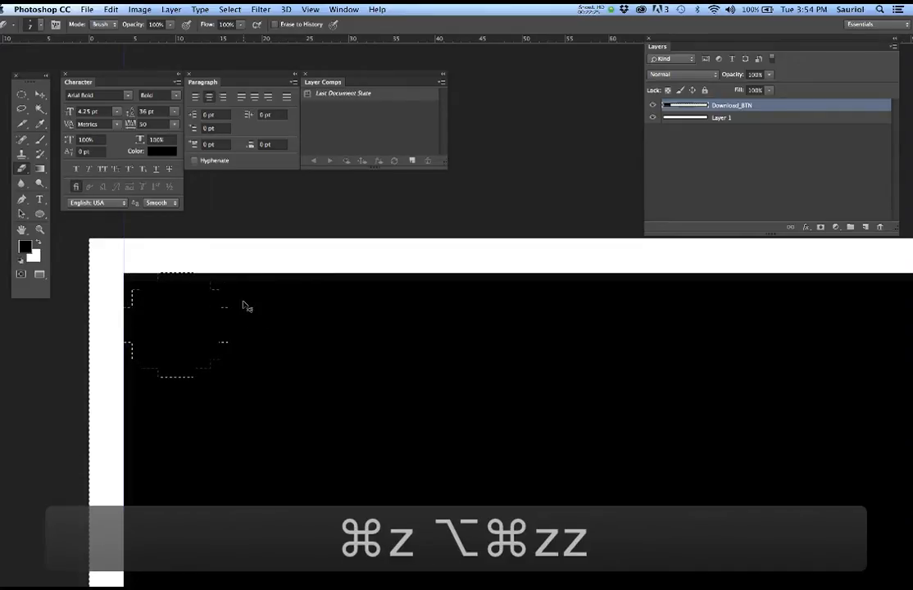
{"action": "key", "text": "d"}
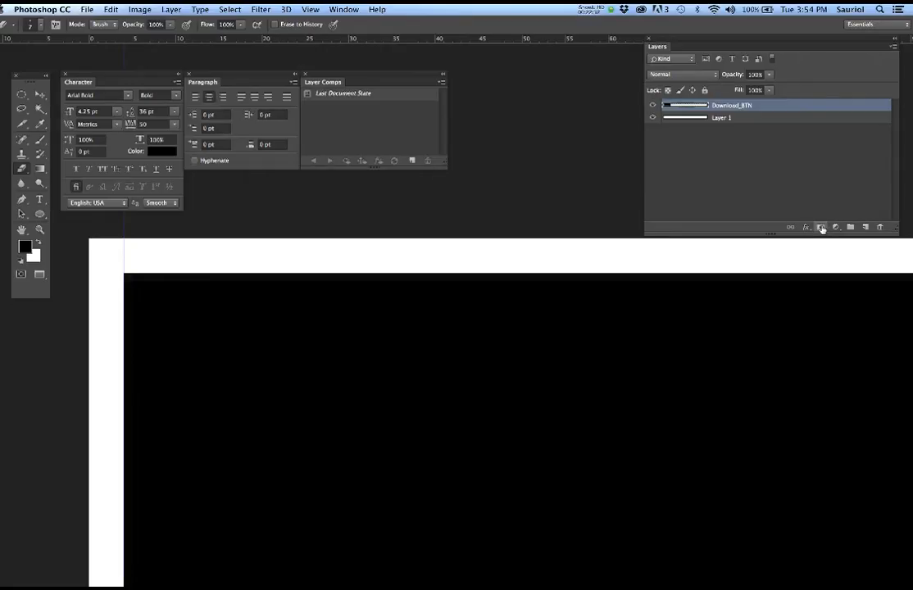
- Add a layer mask to Download_BTN and place a circular marquee at its top-left corner
{"action": "left_click", "coordinate": [822, 227]}
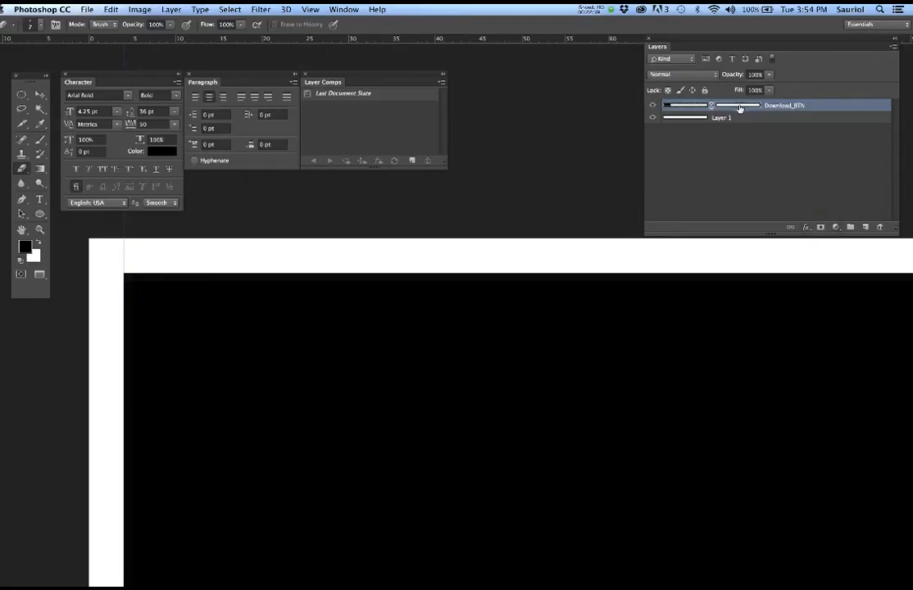
{"action": "left_click", "coordinate": [687, 107]}
{"action": "left_click", "coordinate": [22, 94]}
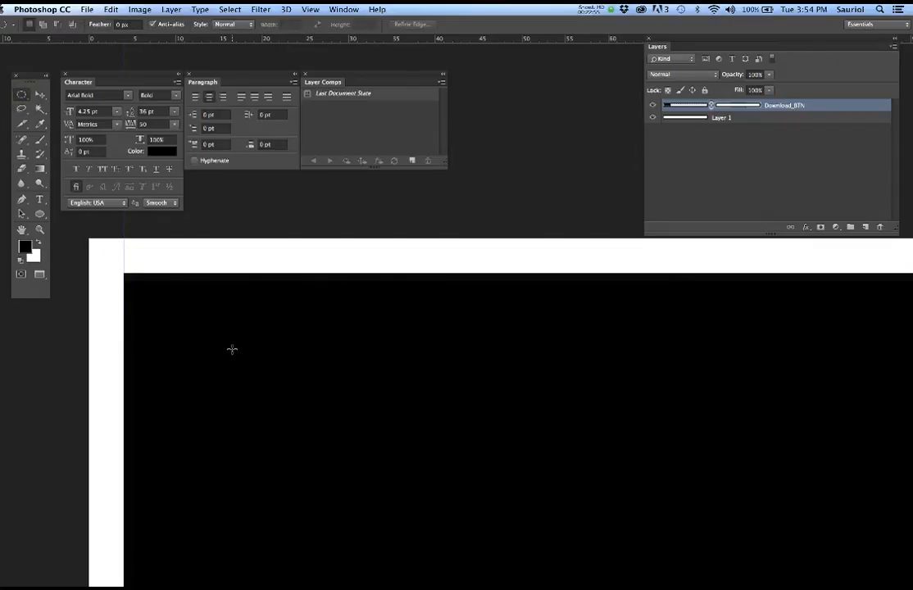
{"action": "left_click_drag", "start_coordinate": [232, 350], "coordinate": [302, 416]}
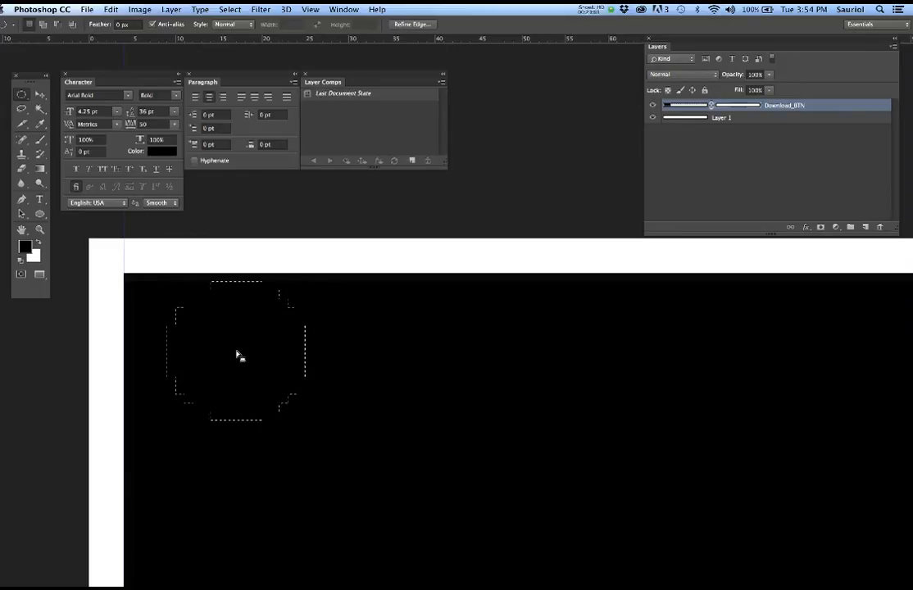
{"action": "key", "text": "m"}
{"action": "left_click_drag", "start_coordinate": [257, 373], "coordinate": [214, 373]}
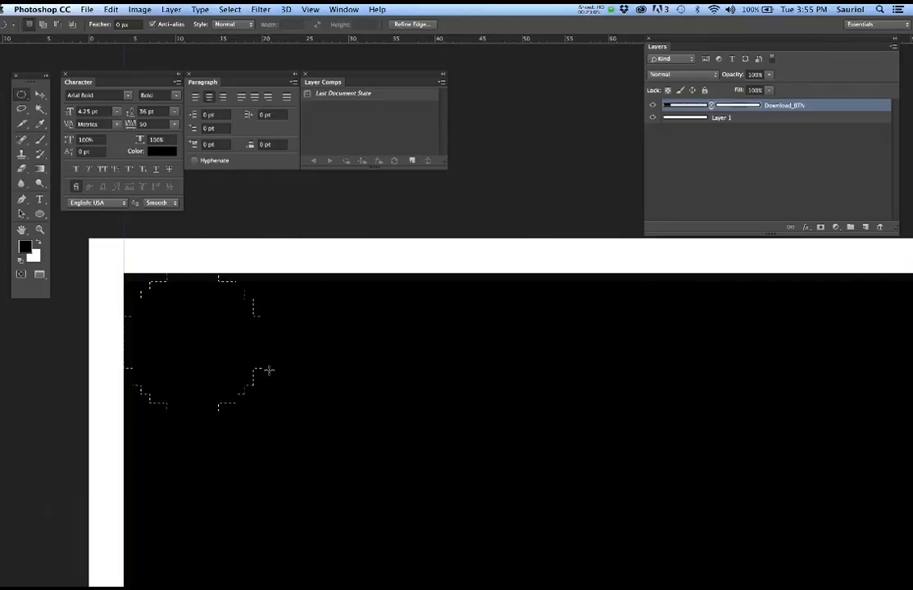
- Invert the corner circle and brush the mask to round the top-left corner
{"action": "key", "text": "b"}
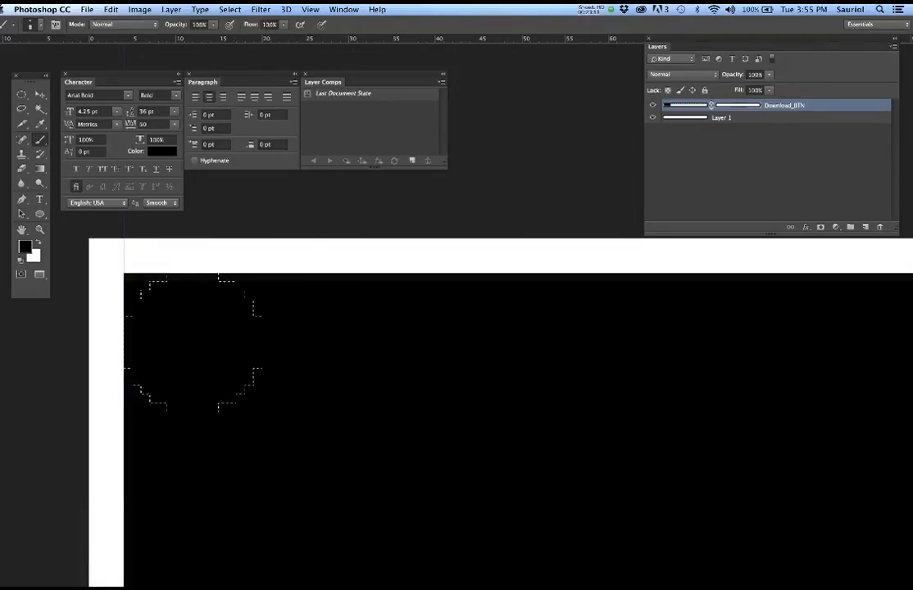
{"action": "double_click", "coordinate": [269, 25]}
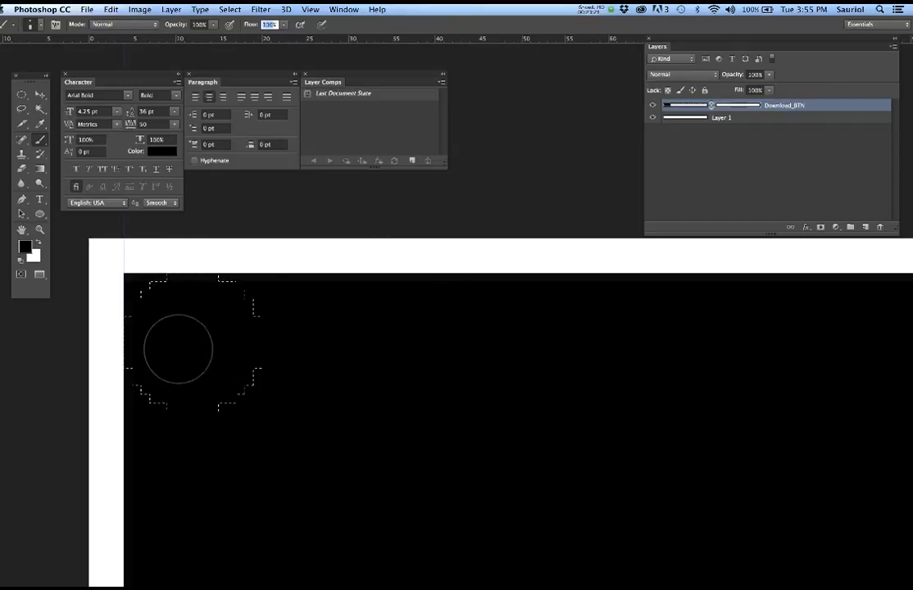
{"action": "mouse_move", "coordinate": [187, 338]}
{"action": "left_mouse_down"}
{"action": "mouse_move", "coordinate": [202, 339]}
{"action": "mouse_move", "coordinate": [196, 332]}
{"action": "mouse_move", "coordinate": [201, 342]}
{"action": "mouse_move", "coordinate": [188, 336]}
{"action": "mouse_move", "coordinate": [207, 347]}
{"action": "left_mouse_up"}
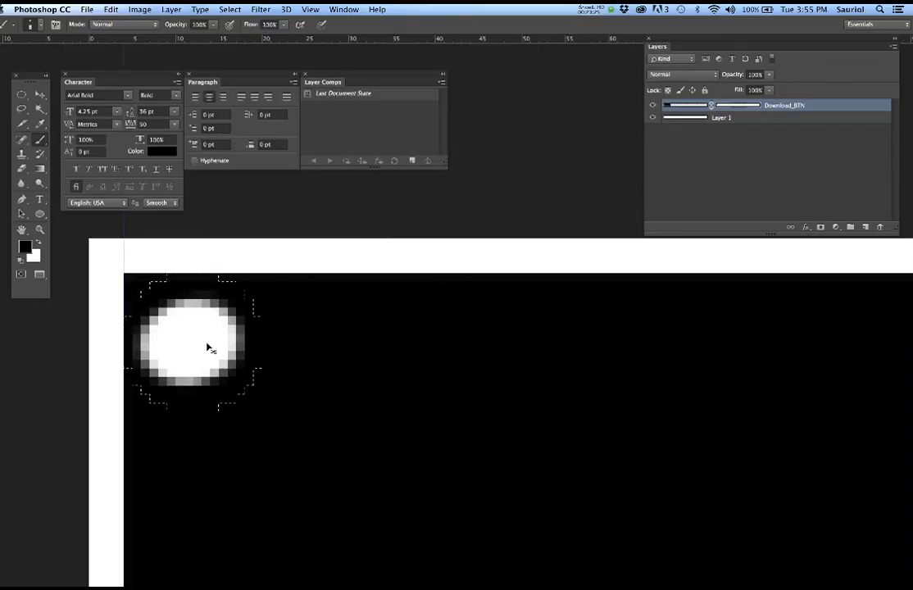
{"action": "key", "text": "super+z"}
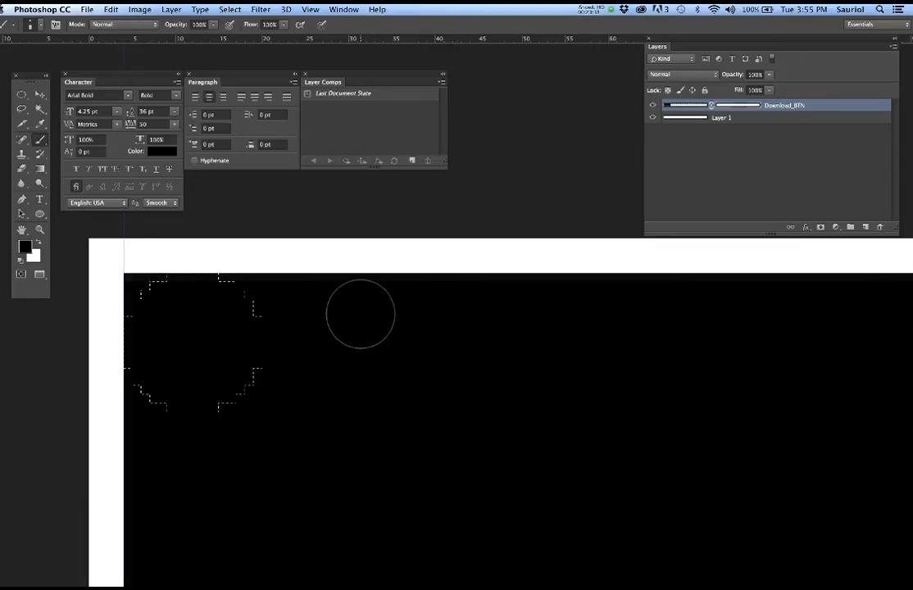
{"action": "key", "text": "super+shift+i"}
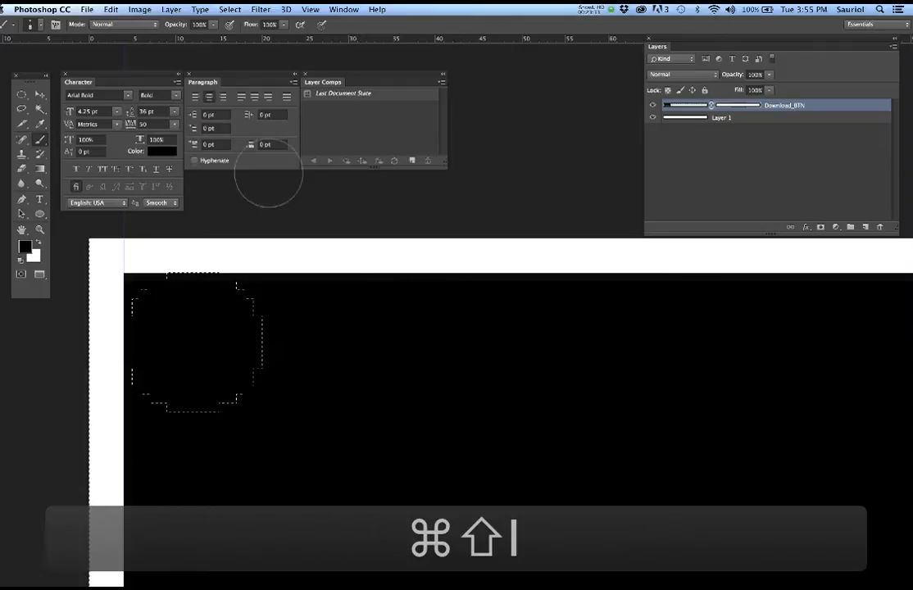
{"action": "left_click", "coordinate": [231, 10]}
{"action": "left_click", "coordinate": [230, 10]}
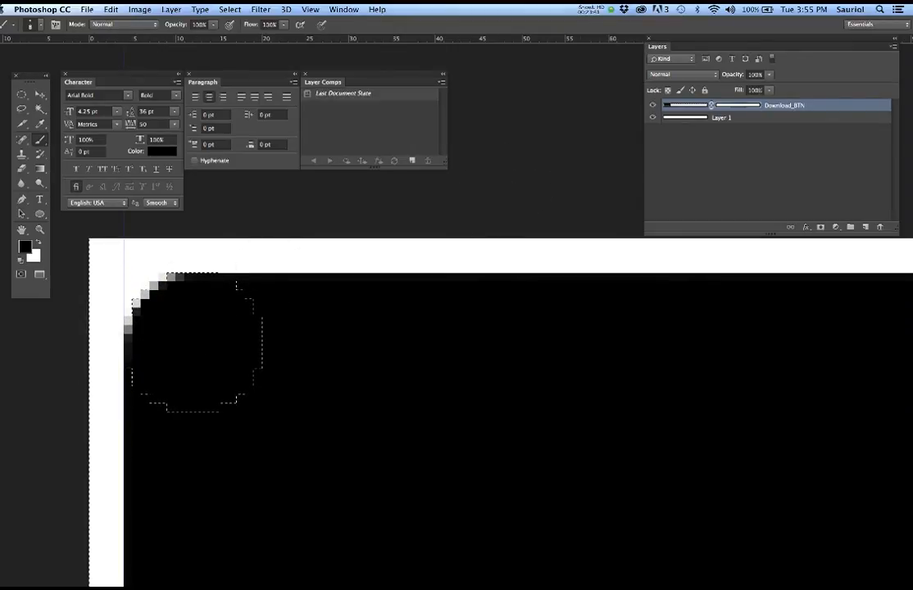
{"action": "left_click", "coordinate": [732, 106], "text": "alt"}
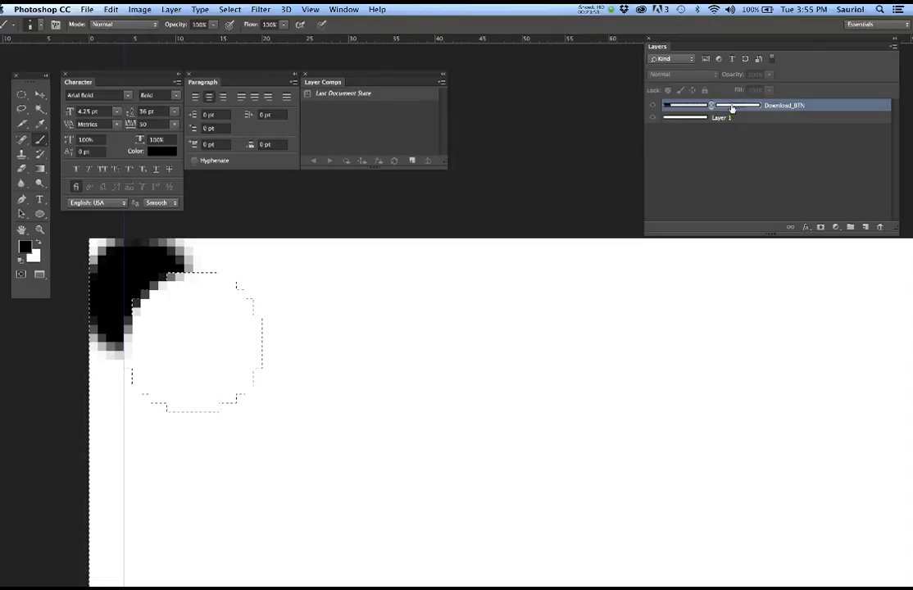
{"action": "left_click", "coordinate": [732, 107], "text": "alt"}
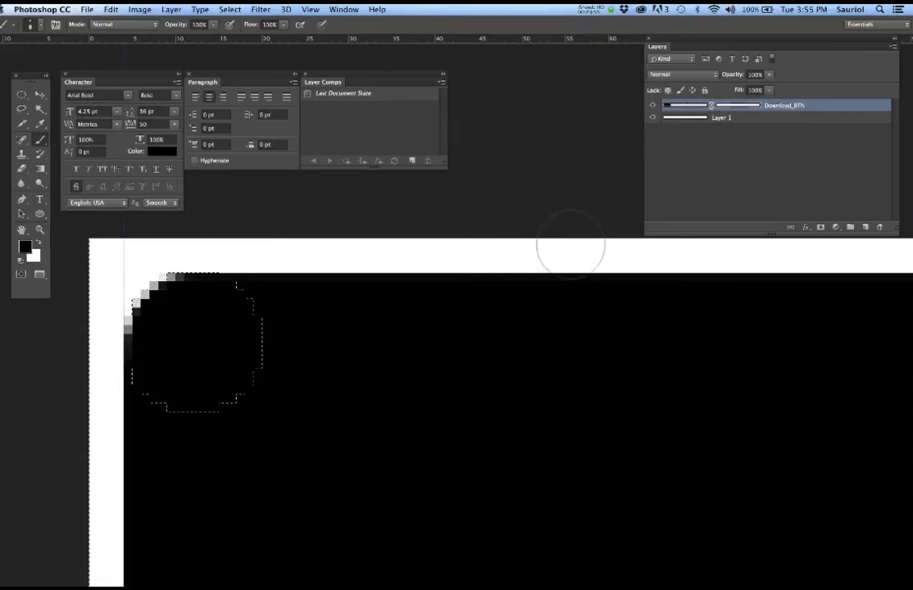
- Move the circular selection to the bottom-left corner and invert it
{"action": "scroll", "coordinate": [522, 319], "scroll_direction": "down", "scroll_amount": 2}
{"action": "mouse_move", "coordinate": [432, 384]}
{"action": "left_mouse_down"}
{"action": "mouse_move", "coordinate": [596, 242]}
{"action": "mouse_move", "coordinate": [554, 303]}
{"action": "mouse_move", "coordinate": [558, 273]}
{"action": "left_mouse_up"}
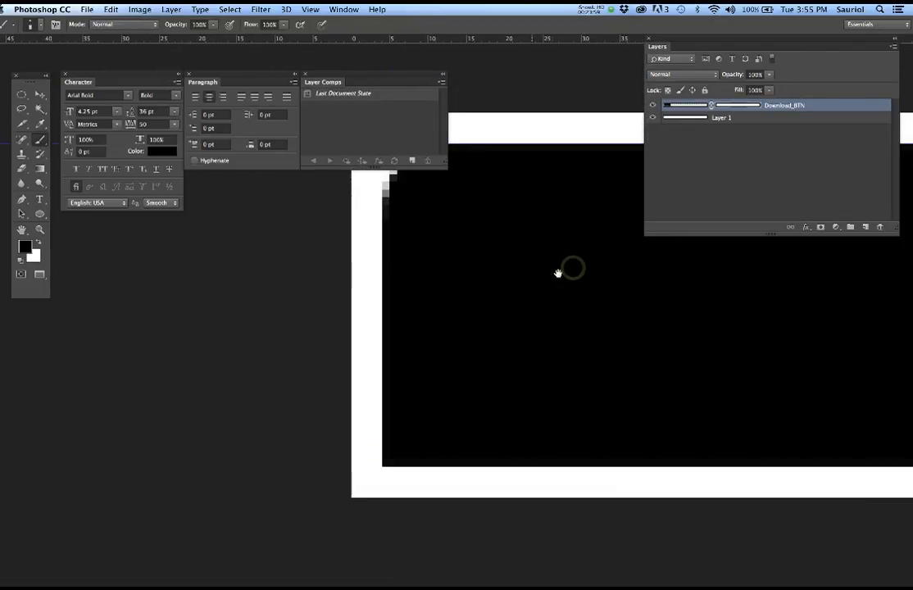
{"action": "key", "text": "]"}
{"action": "key", "text": "]"}
{"action": "key", "text": "]"}
{"action": "key", "text": "]"}
{"action": "key", "text": "]"}
{"action": "key", "text": "m"}
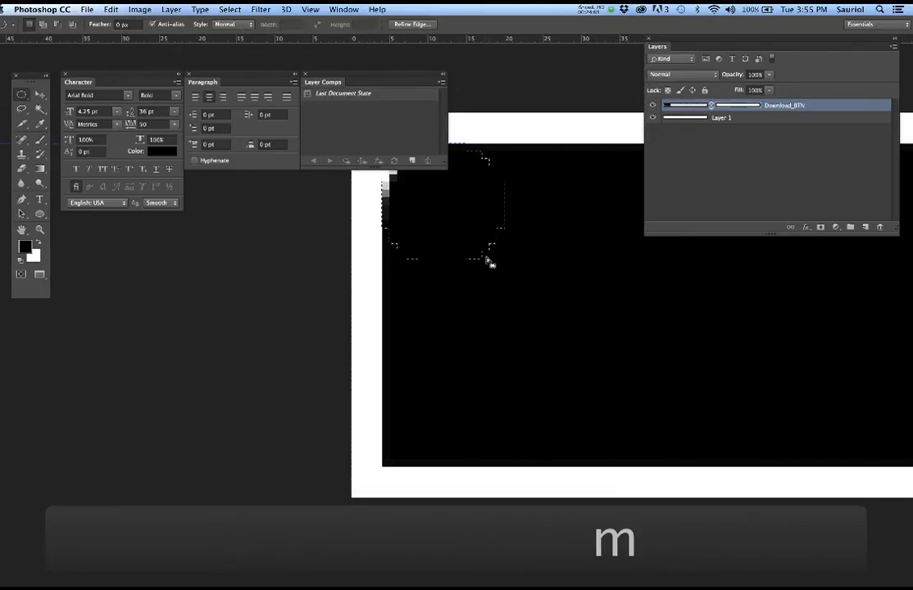
{"action": "left_click_drag", "start_coordinate": [487, 258], "coordinate": [565, 374]}
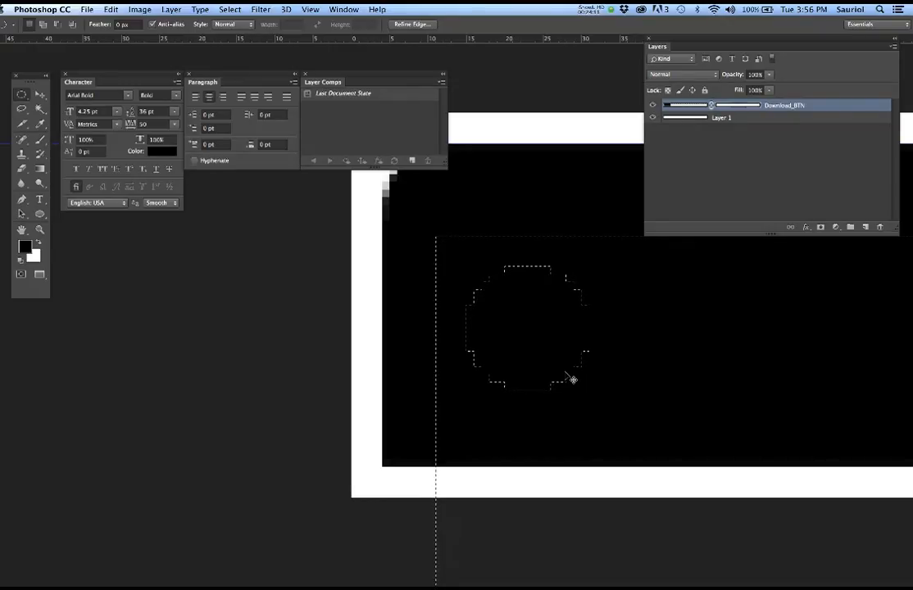
{"action": "key", "text": "super+z"}
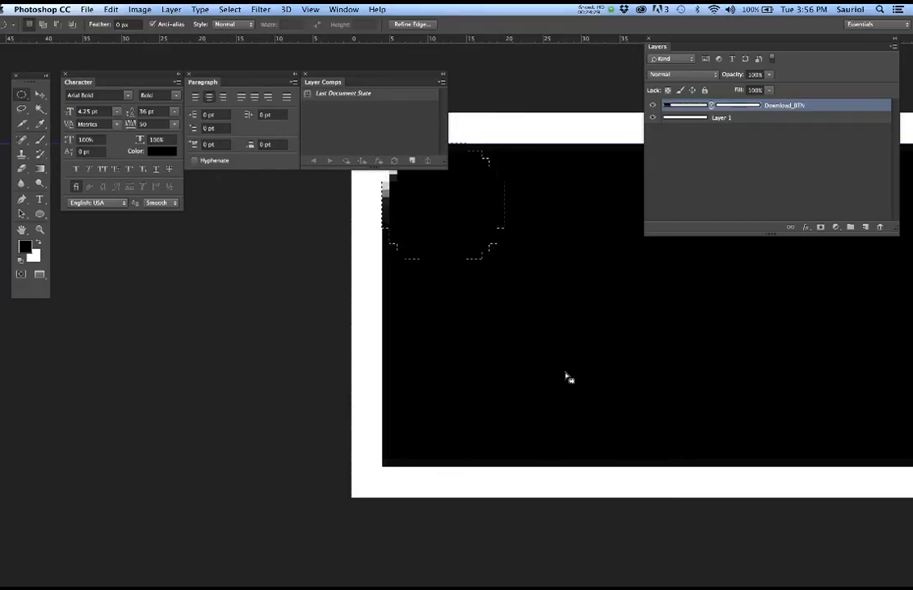
{"action": "key", "text": "shift"}
{"action": "key", "text": "super+shift+i"}
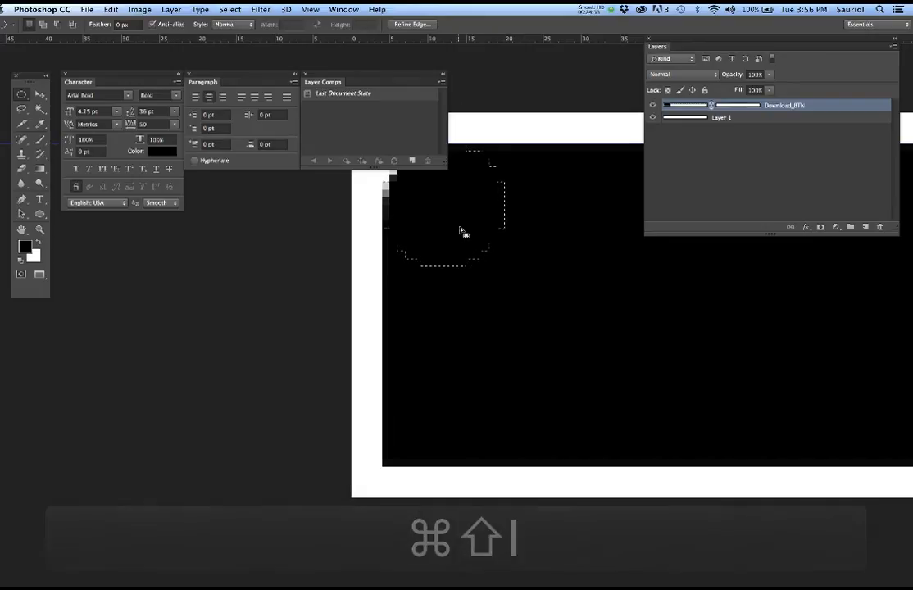
{"action": "left_click_drag", "start_coordinate": [459, 270], "coordinate": [454, 461]}
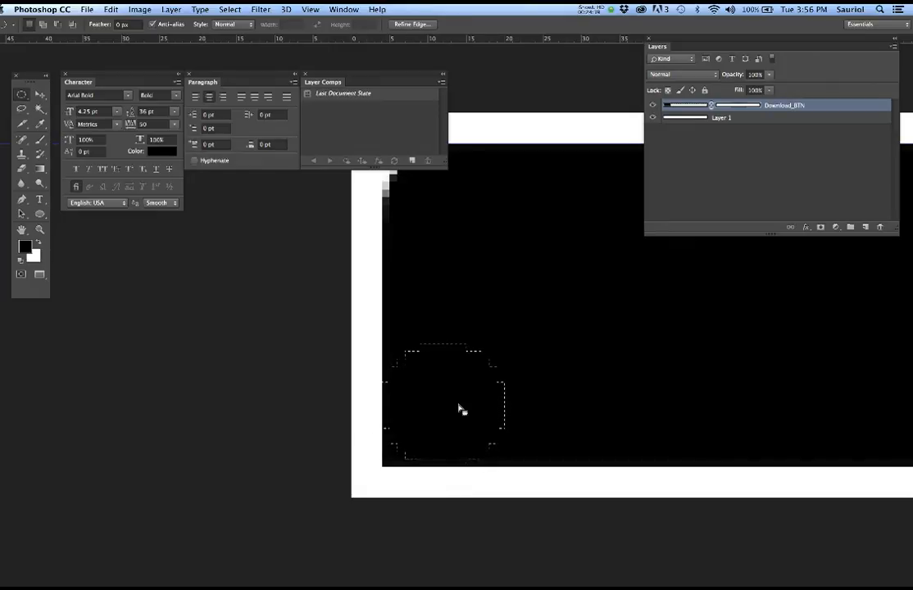
{"action": "key", "text": "super+shift+i"}
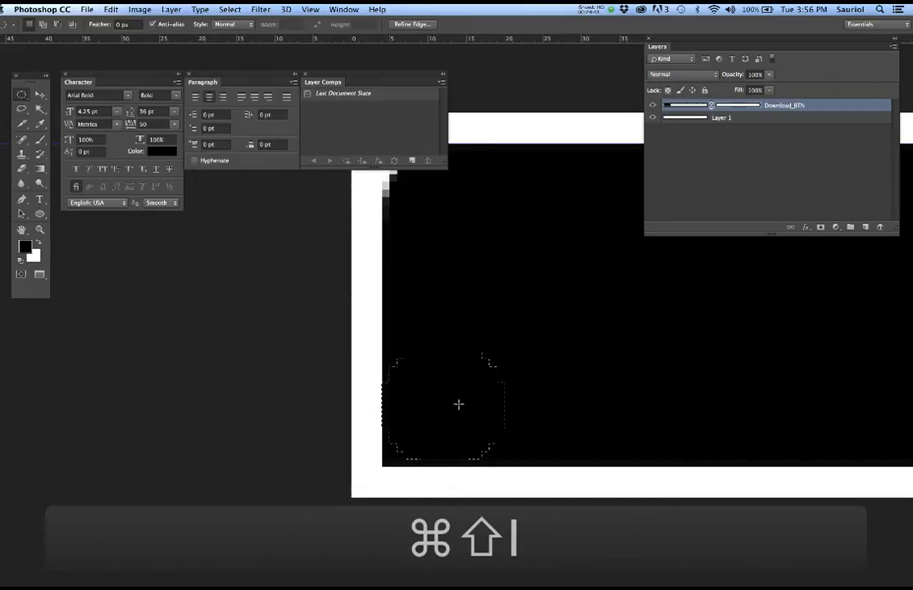
- Brush the bottom-left corner of the mask into a rounded edge
{"action": "key", "text": "b"}
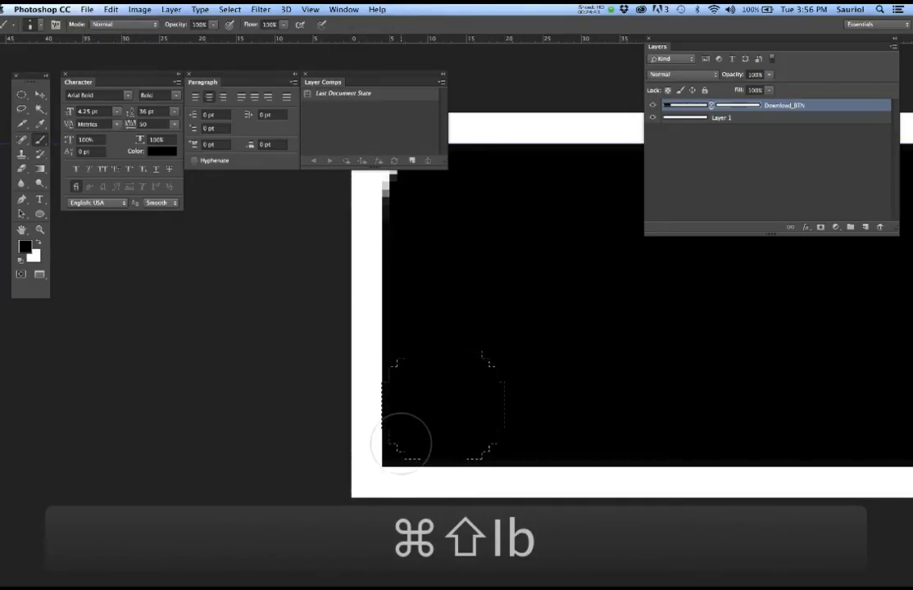
{"action": "key", "text": "bracketright"}
{"action": "key", "text": "bracketright"}
{"action": "key", "text": "bracketright"}
{"action": "key", "text": "bracketleft"}
{"action": "key", "text": "bracketleft"}
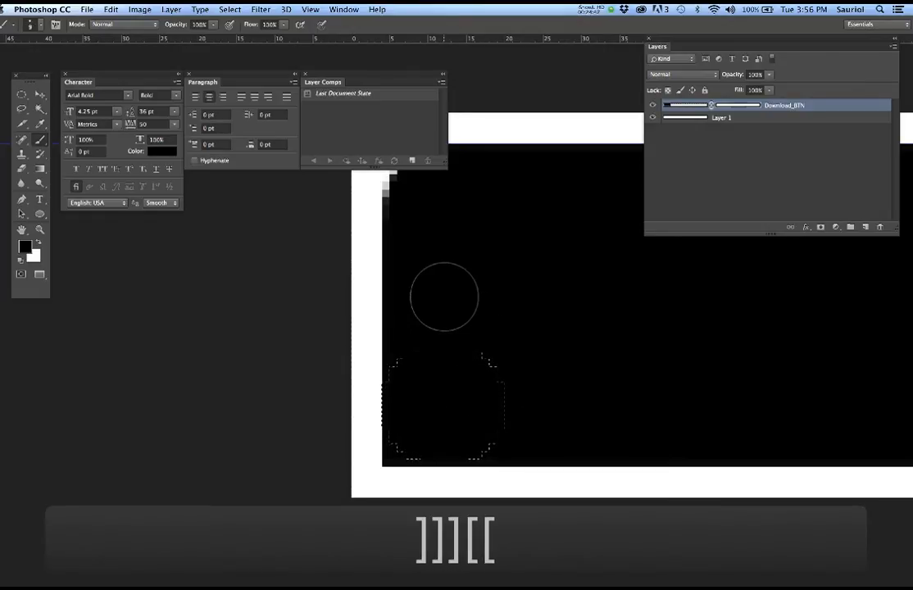
{"action": "left_click_drag", "start_coordinate": [363, 439], "coordinate": [391, 455]}
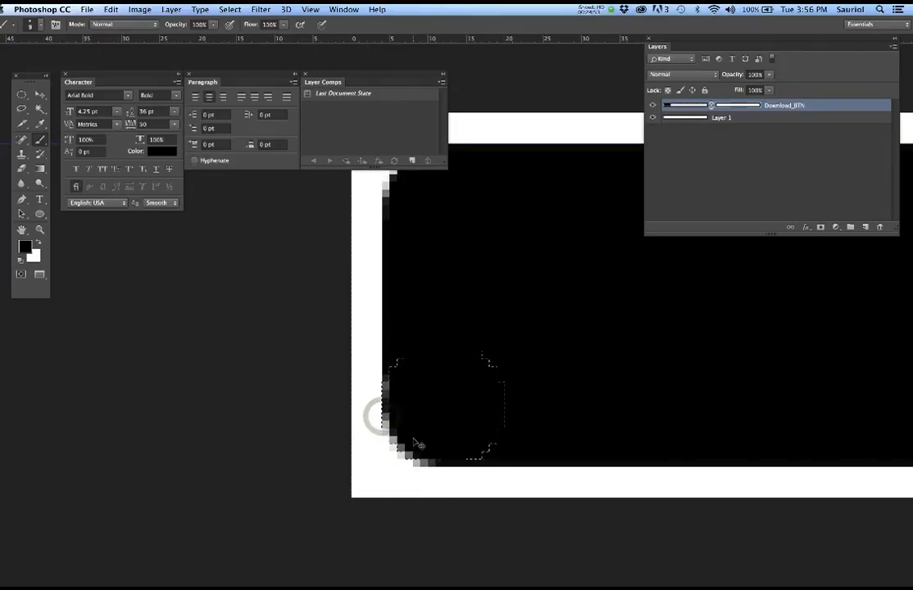
{"action": "key", "text": "super+z"}
{"action": "key", "text": "super+shift+i"}
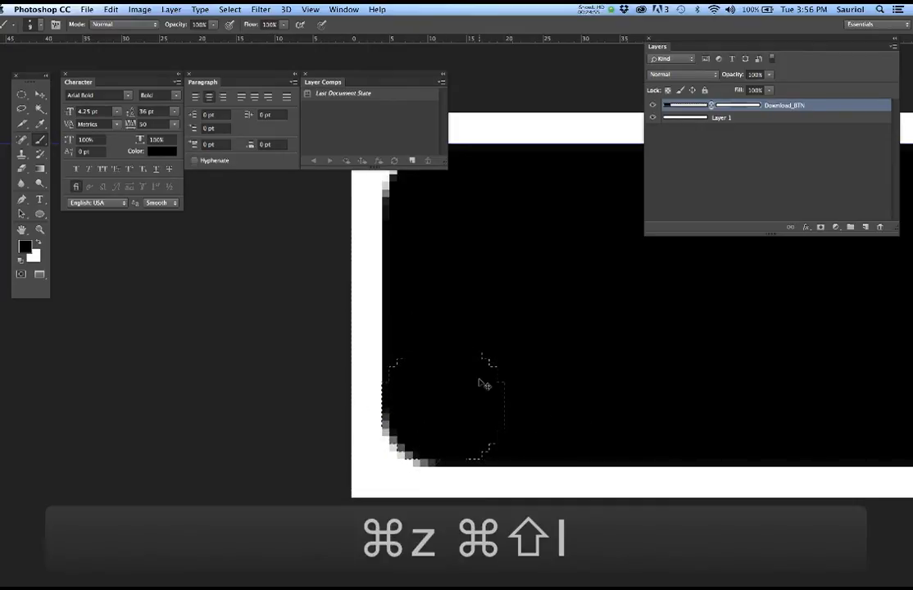
- Move the circular selection across to the button's bottom-right corner
{"action": "scroll", "coordinate": [557, 383], "scroll_direction": "down", "scroll_amount": 5}
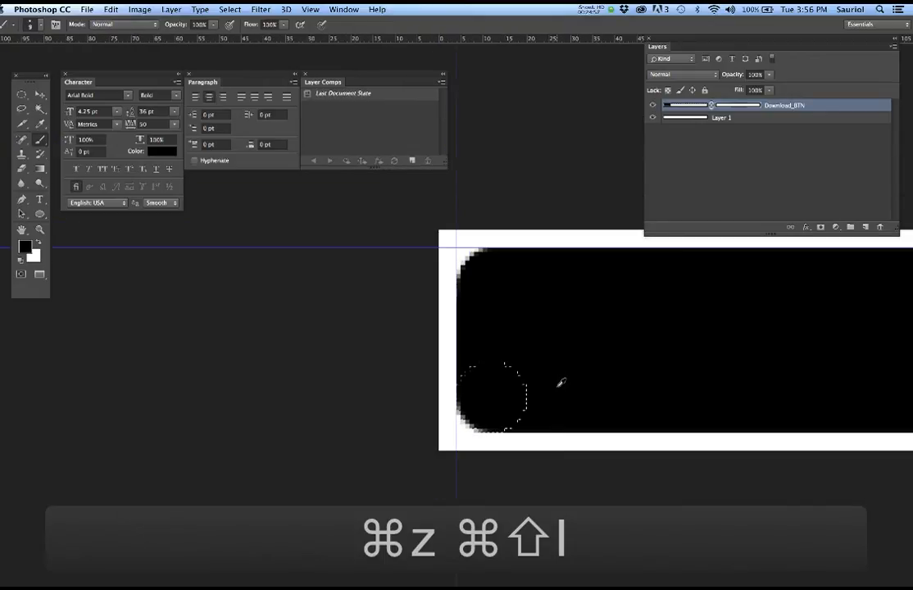
{"action": "scroll", "coordinate": [616, 377], "scroll_direction": "down", "scroll_amount": 1}
{"action": "scroll", "coordinate": [618, 376], "scroll_direction": "down", "scroll_amount": 1}
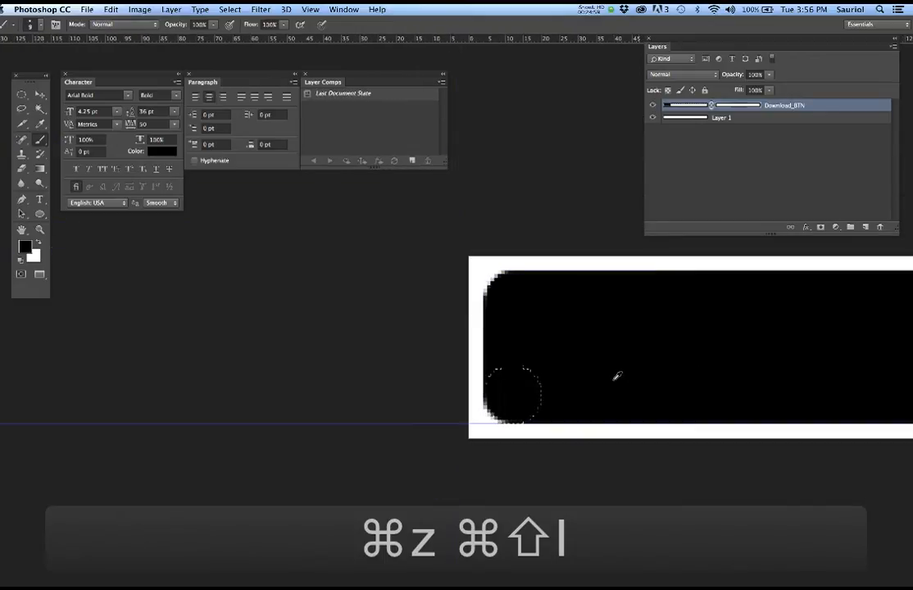
{"action": "left_click_drag", "start_coordinate": [670, 376], "coordinate": [490, 402]}
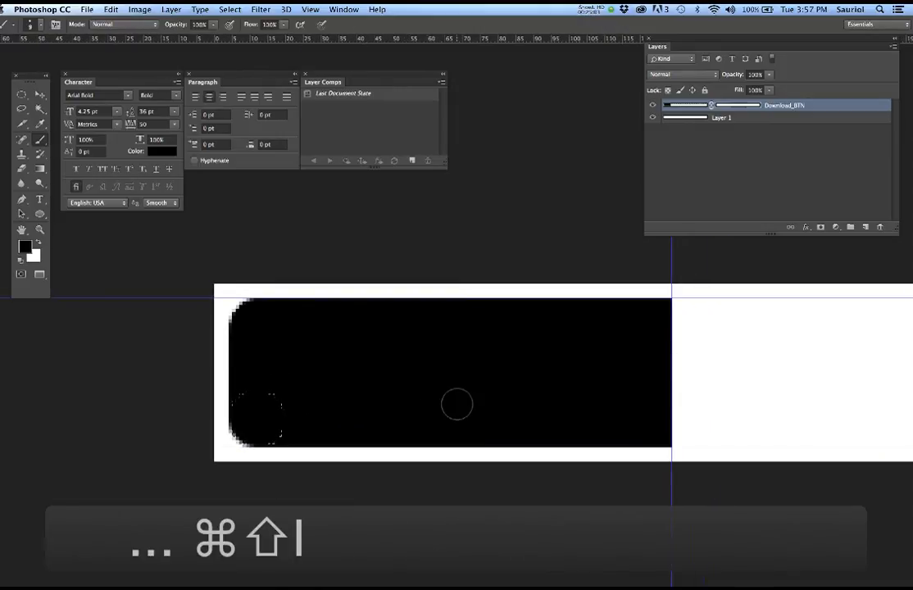
{"action": "scroll", "coordinate": [460, 401], "scroll_direction": "up", "scroll_amount": 4}
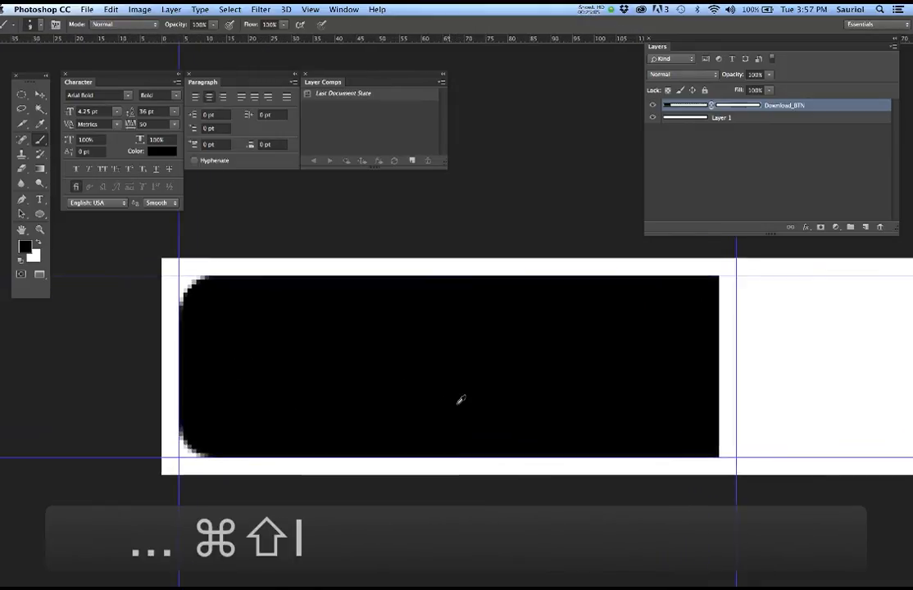
{"action": "scroll", "coordinate": [461, 401], "scroll_direction": "up", "scroll_amount": 1}
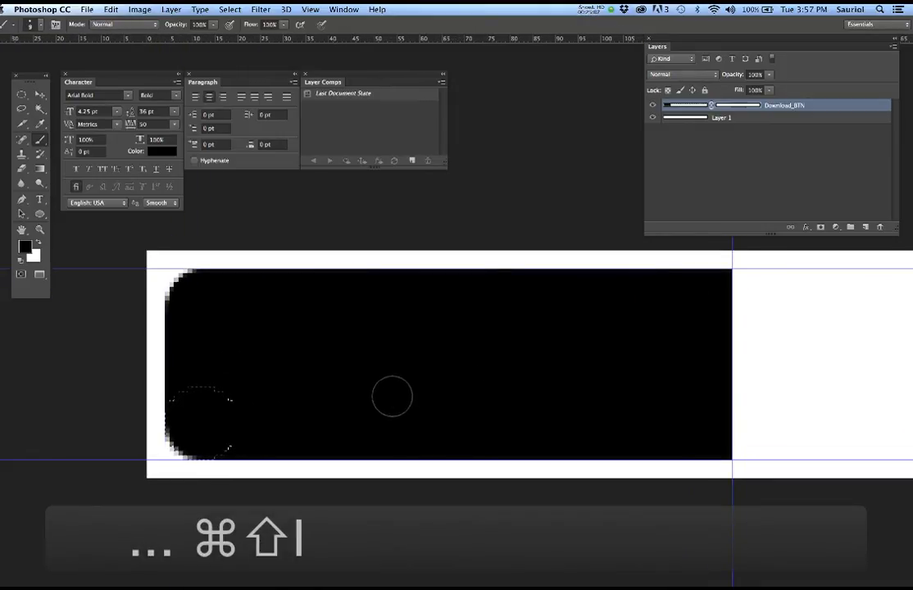
{"action": "key", "text": "m"}
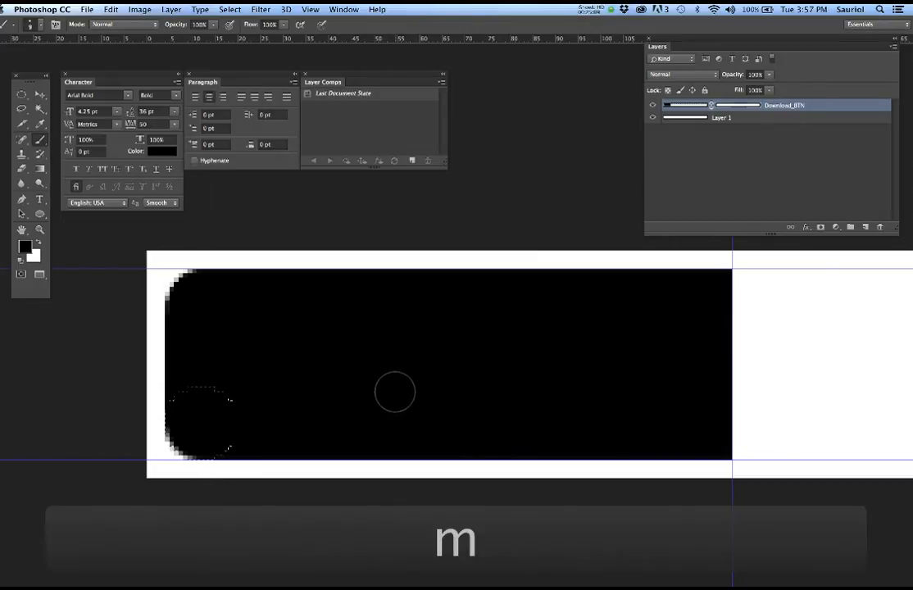
{"action": "left_click_drag", "start_coordinate": [240, 422], "coordinate": [752, 423]}
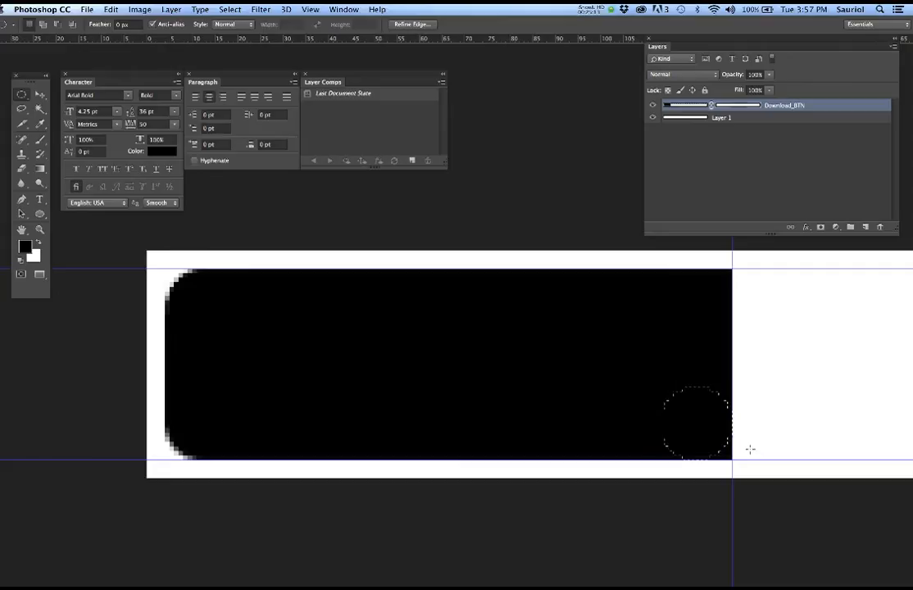
- Invert the selection and paint the bottom-right corner round
{"action": "scroll", "coordinate": [750, 449], "scroll_direction": "up", "scroll_amount": 5}
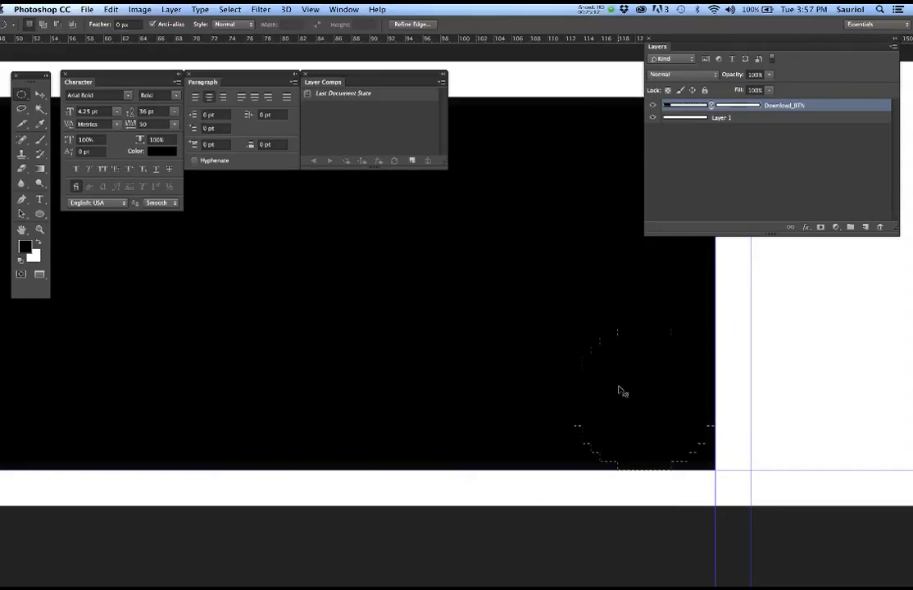
{"action": "key", "text": "super+shift+i"}
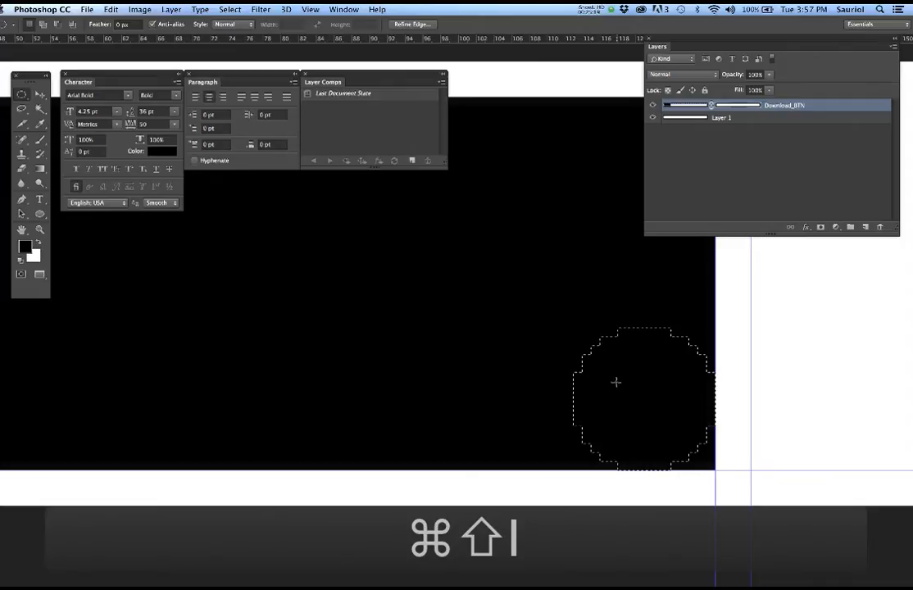
{"action": "key", "text": "b"}
{"action": "mouse_move", "coordinate": [691, 453]}
{"action": "left_mouse_down"}
{"action": "mouse_move", "coordinate": [683, 464]}
{"action": "mouse_move", "coordinate": [709, 452]}
{"action": "left_mouse_up"}
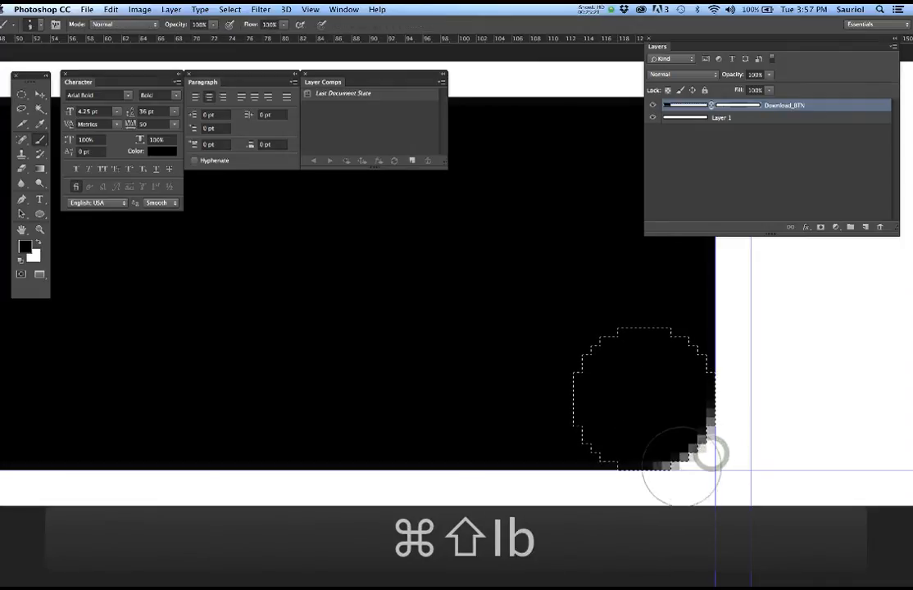
- Move the circle to the top-right corner, invert it and brush that corner round
{"action": "left_click_drag", "start_coordinate": [555, 275], "coordinate": [445, 509]}
{"action": "mouse_move", "coordinate": [507, 342]}
{"action": "left_mouse_down"}
{"action": "mouse_move", "coordinate": [491, 369]}
{"action": "mouse_move", "coordinate": [456, 283]}
{"action": "left_mouse_up"}
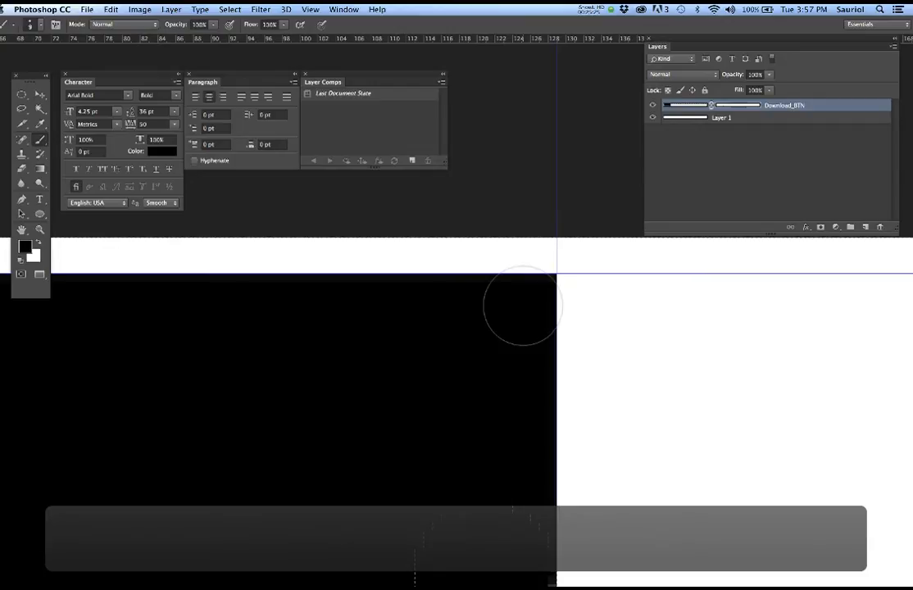
{"action": "key", "text": "super+shift+i"}
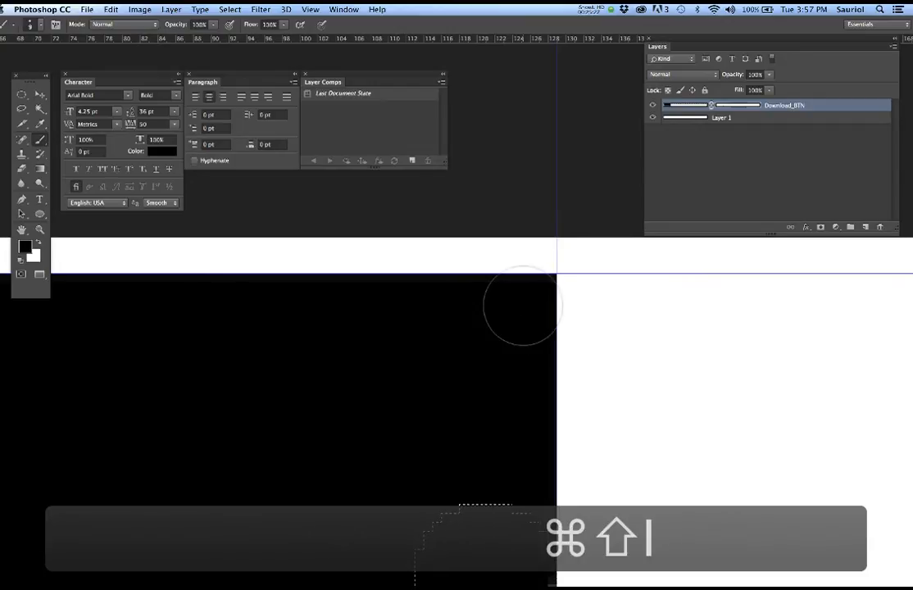
{"action": "key", "text": "m"}
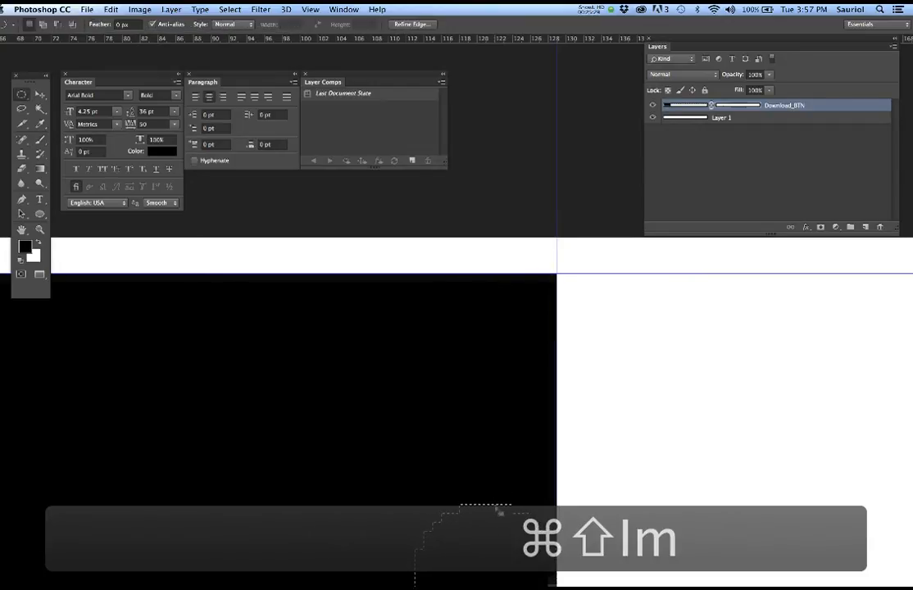
{"action": "left_click_drag", "start_coordinate": [501, 514], "coordinate": [499, 289]}
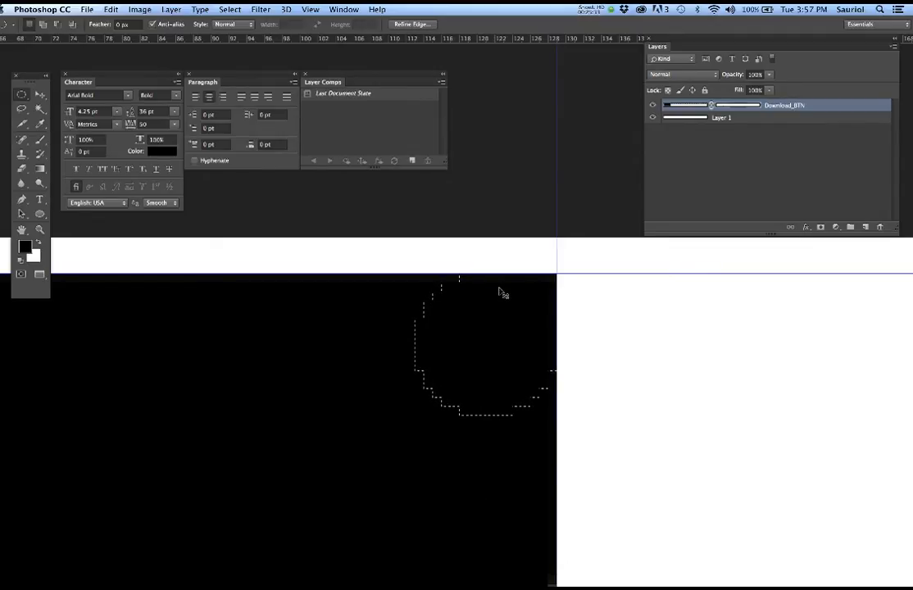
{"action": "key", "text": "super+shift+i"}
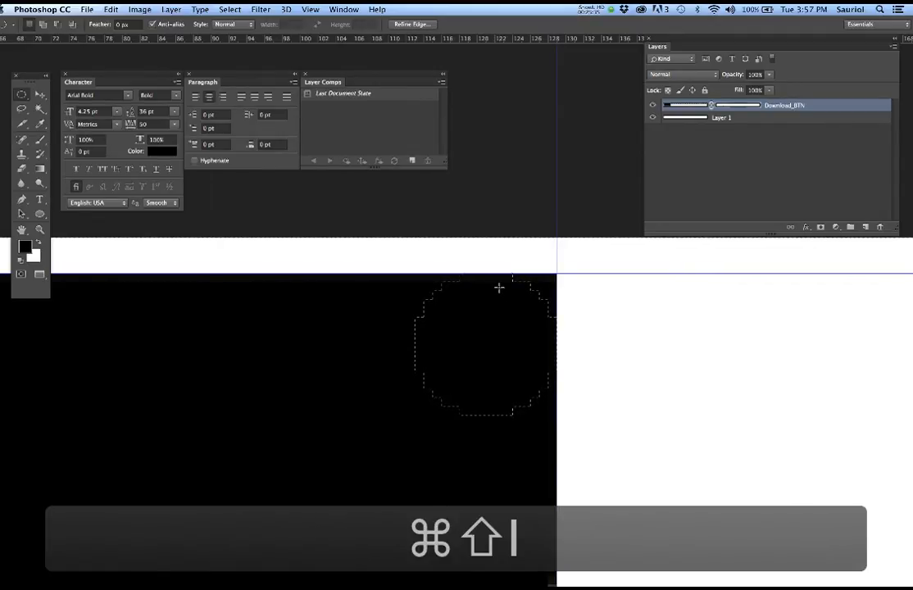
{"action": "key", "text": "b"}
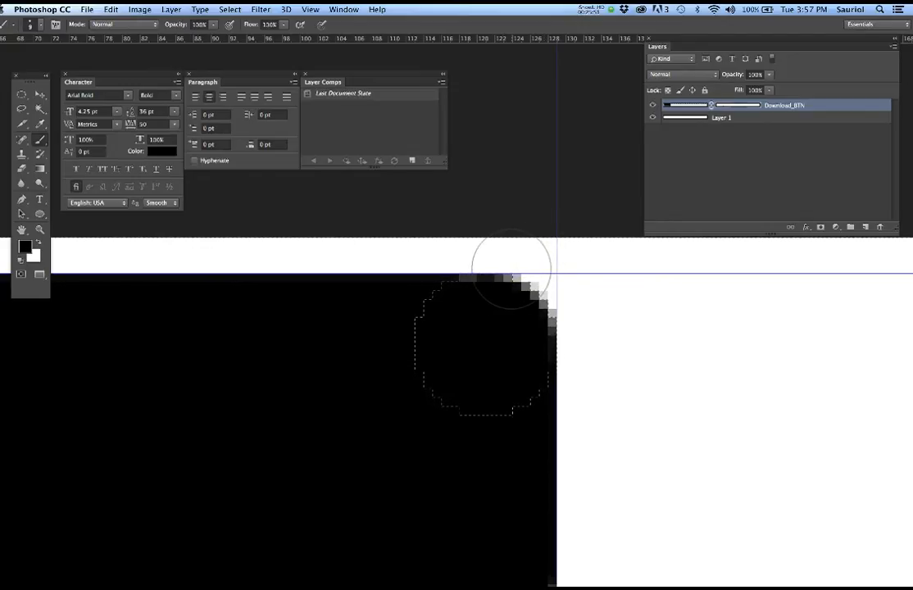
{"action": "key", "text": "super+z"}
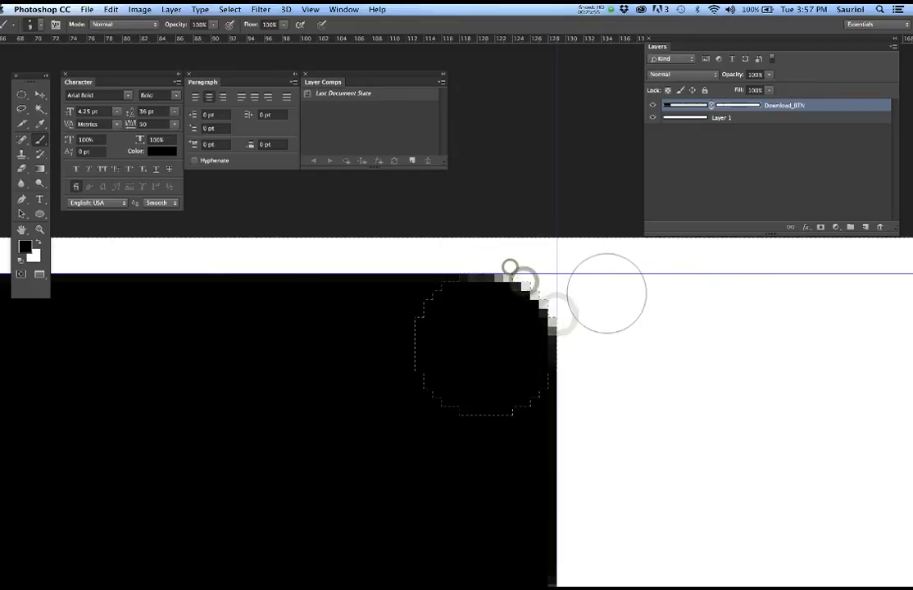
- Clear the selection and make the Layers panel list taller
{"action": "scroll", "coordinate": [596, 300], "scroll_direction": "down", "scroll_amount": 3}
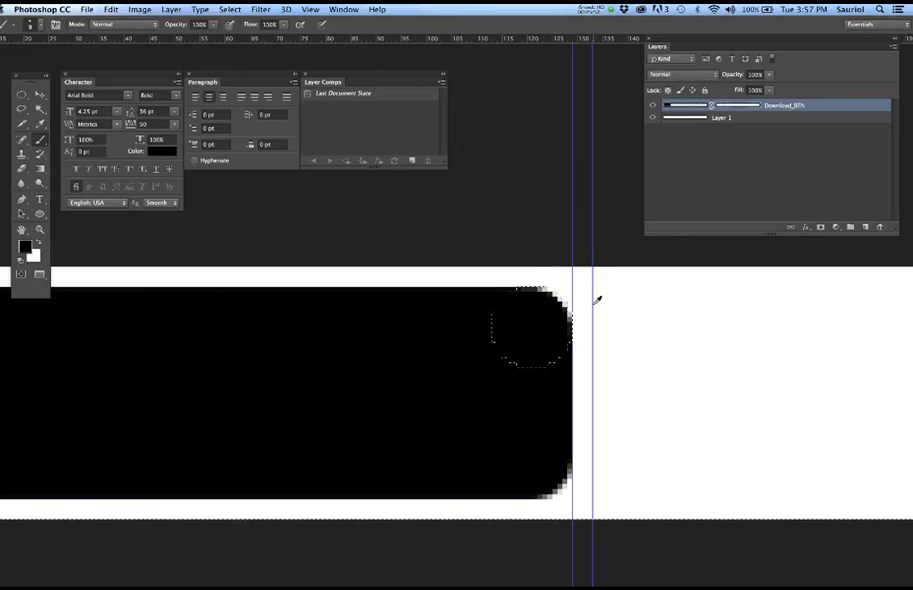
{"action": "scroll", "coordinate": [577, 300], "scroll_direction": "down", "scroll_amount": 2}
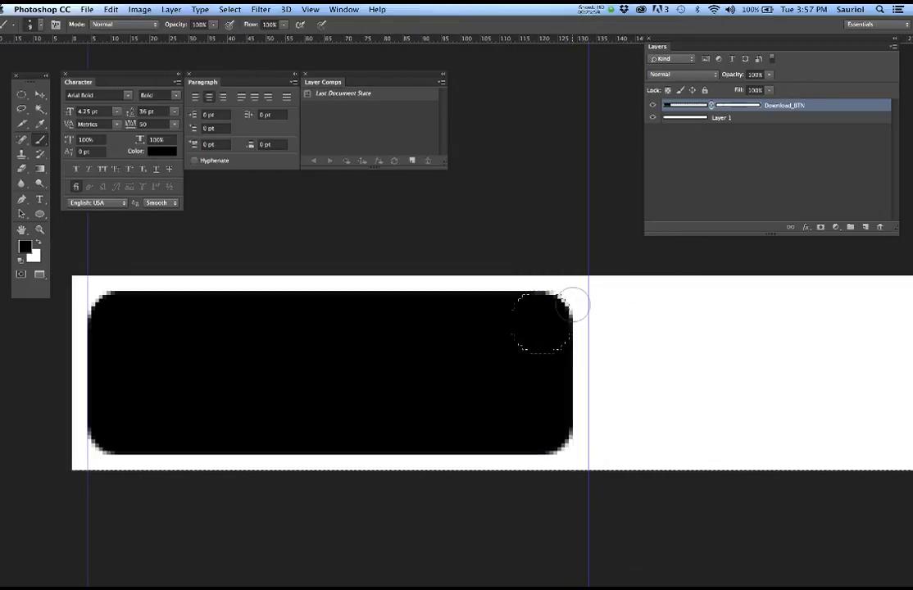
{"action": "key", "text": "super+d"}
{"action": "scroll", "coordinate": [473, 315], "scroll_direction": "down", "scroll_amount": 5}
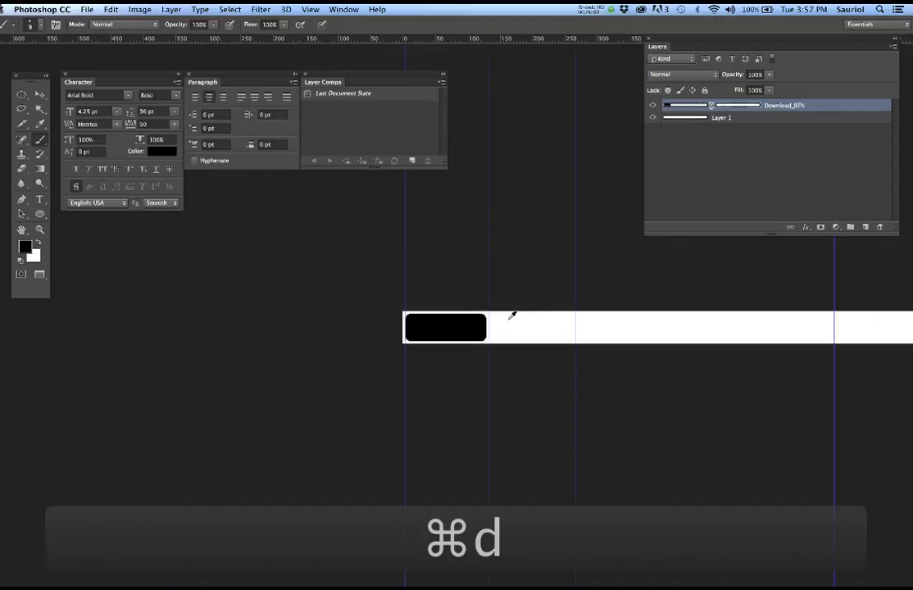
{"action": "scroll", "coordinate": [514, 314], "scroll_direction": "up", "scroll_amount": 2}
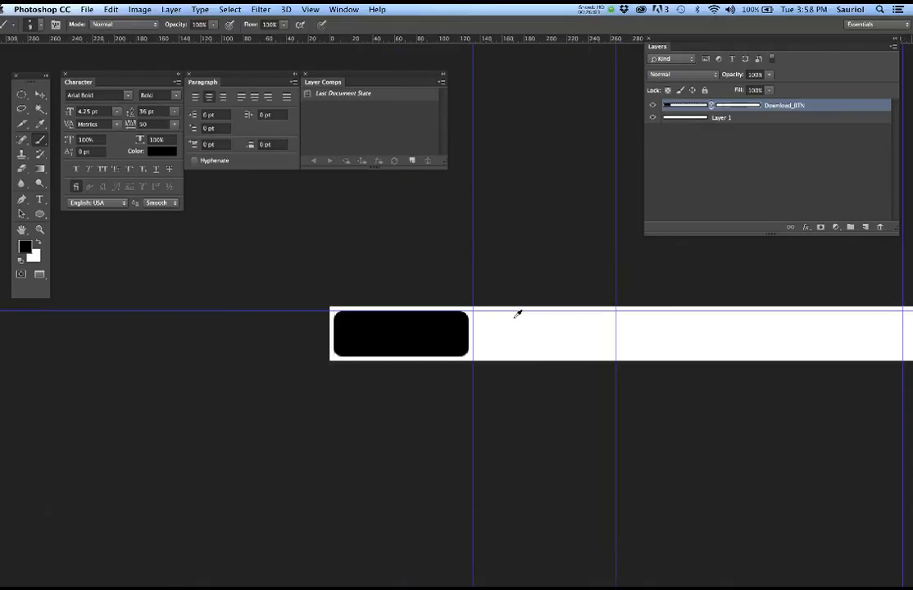
{"action": "scroll", "coordinate": [517, 314], "scroll_direction": "up", "scroll_amount": 1}
{"action": "scroll", "coordinate": [517, 314], "scroll_direction": "up", "scroll_amount": 3}
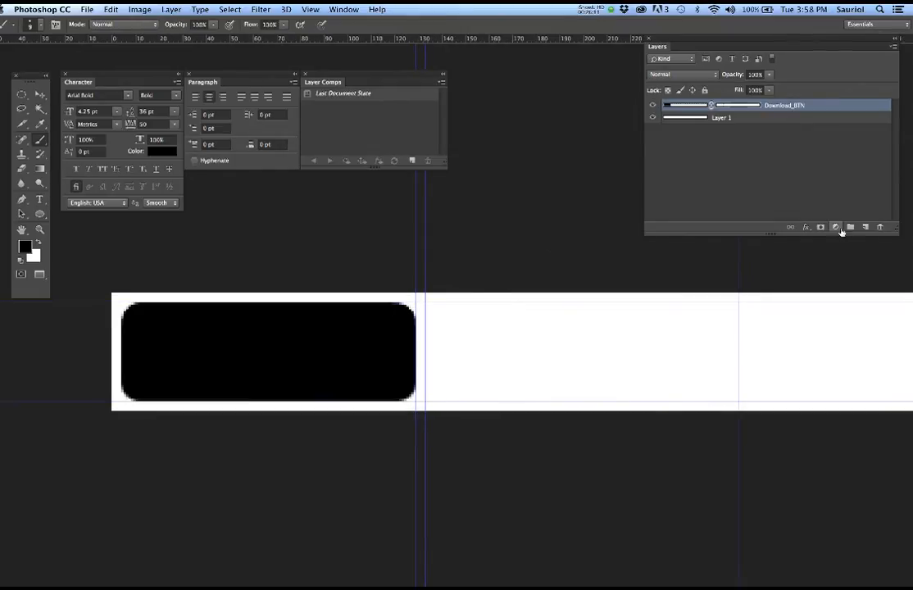
{"action": "left_click_drag", "start_coordinate": [894, 232], "coordinate": [891, 282]}
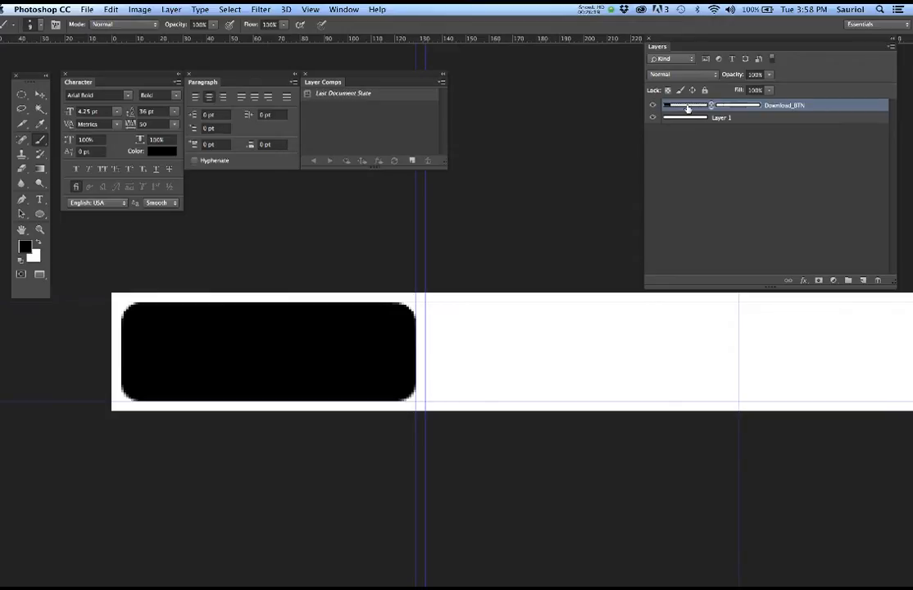
- Open Download_BTN's Layer Style and enable a Gradient Overlay
{"action": "double_click", "coordinate": [838, 104]}
{"action": "left_click_drag", "start_coordinate": [332, 114], "coordinate": [551, 52]}
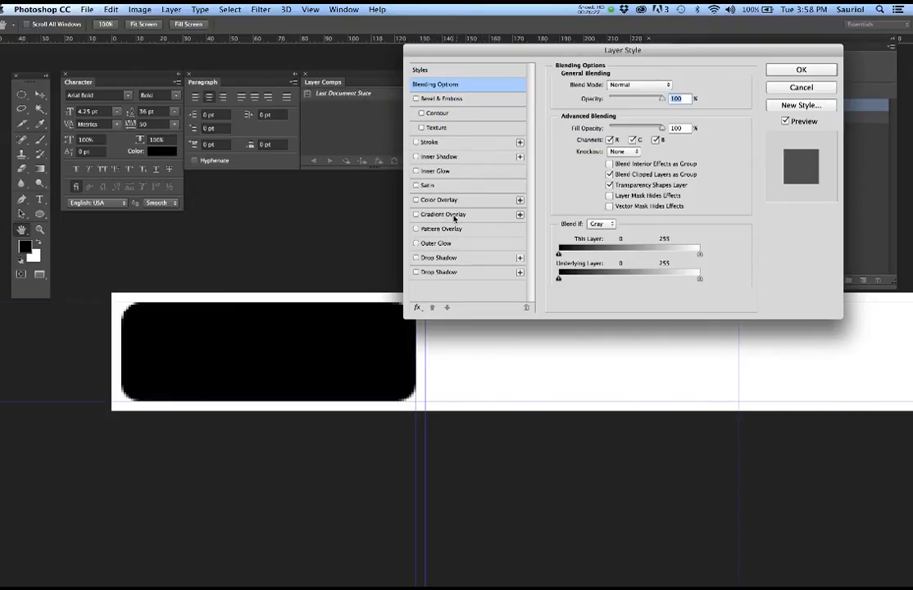
{"action": "left_click", "coordinate": [417, 215]}
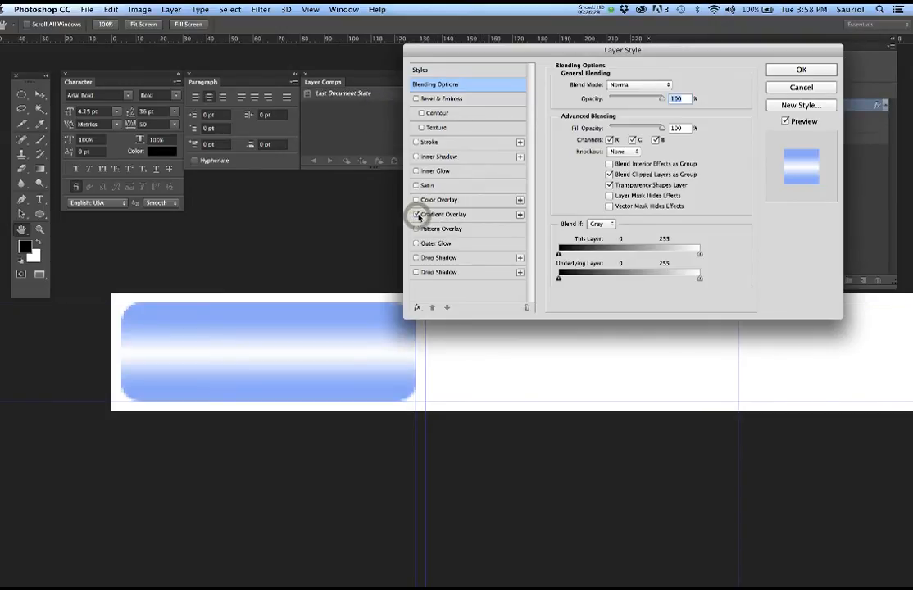
{"action": "left_click", "coordinate": [469, 215]}
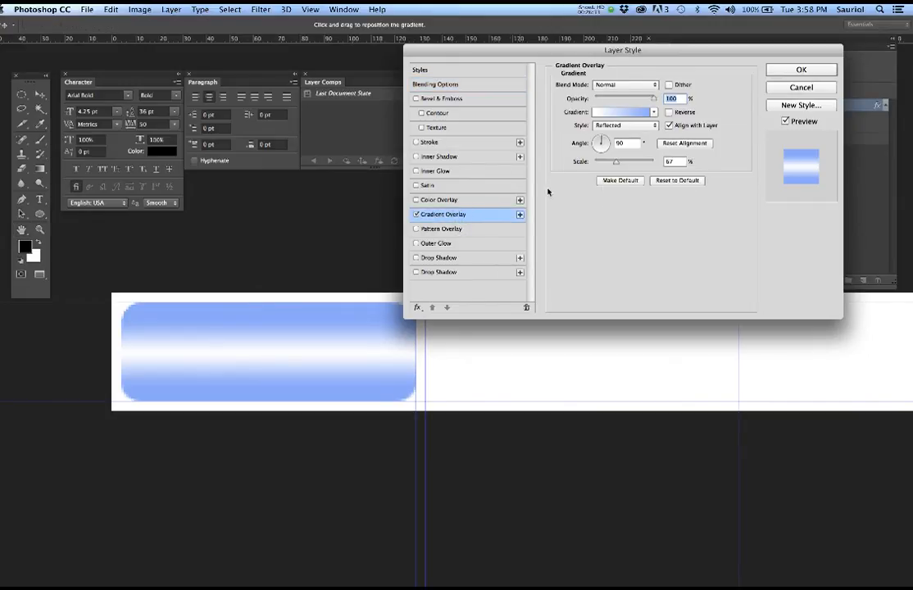
{"action": "left_click_drag", "start_coordinate": [524, 49], "coordinate": [527, 20]}
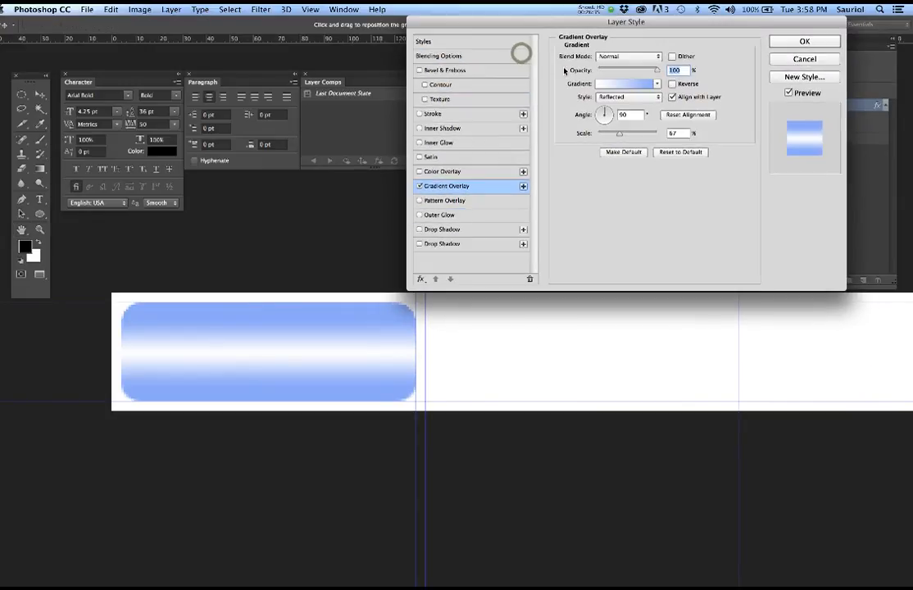
- Set the Gradient Overlay style to Reflected at 81% scale and open its gradient
{"action": "left_click", "coordinate": [617, 98]}
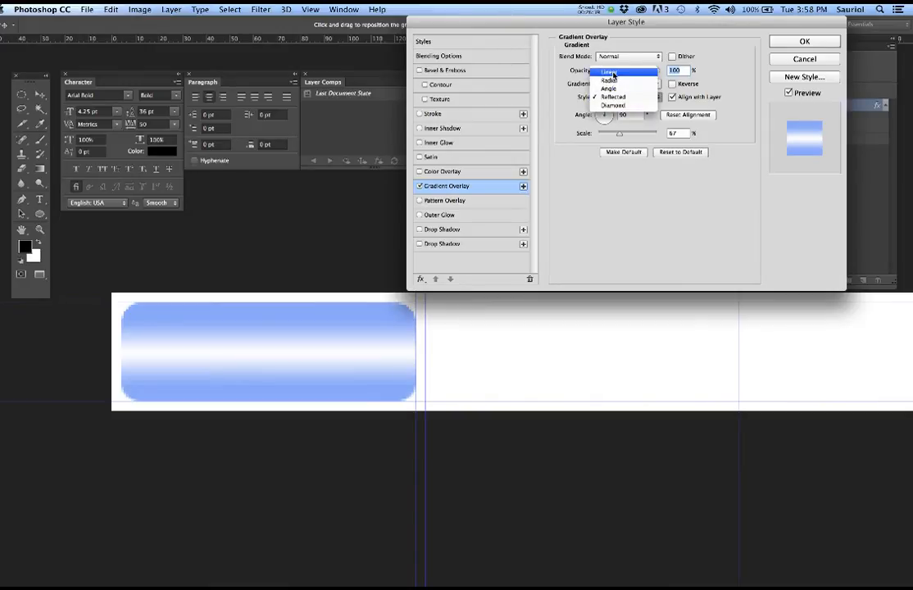
{"action": "left_click", "coordinate": [612, 73]}
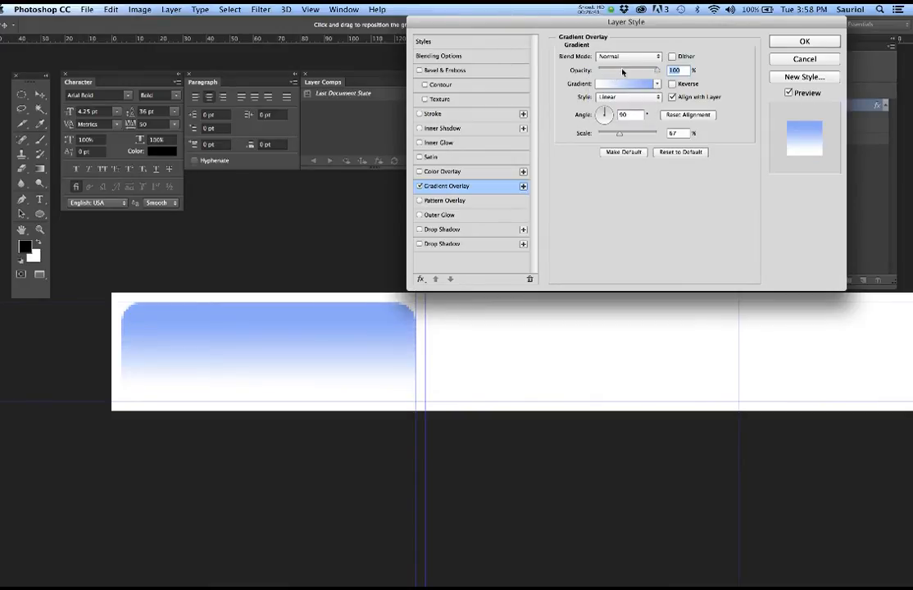
{"action": "left_click", "coordinate": [646, 98]}
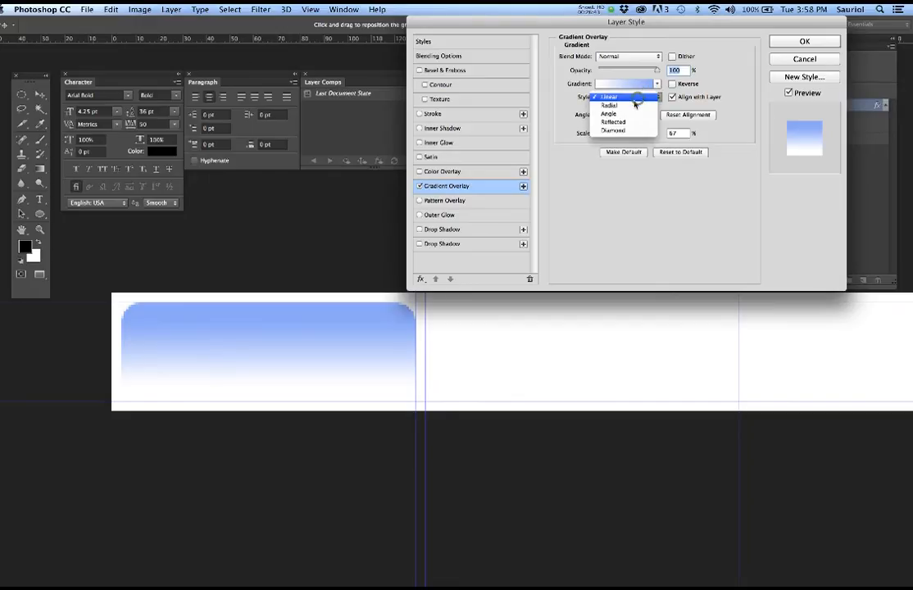
{"action": "left_click", "coordinate": [628, 122]}
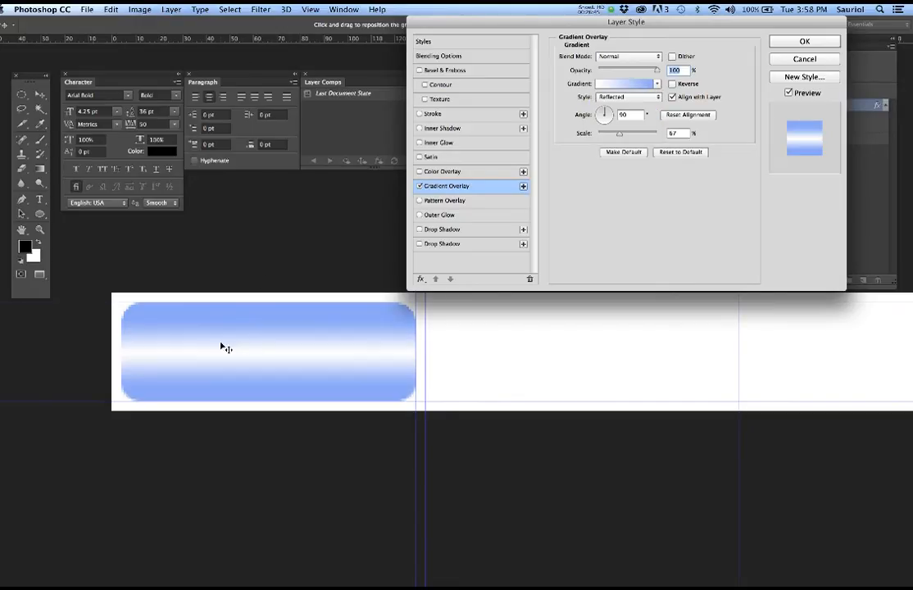
{"action": "left_click_drag", "start_coordinate": [619, 137], "coordinate": [615, 137]}
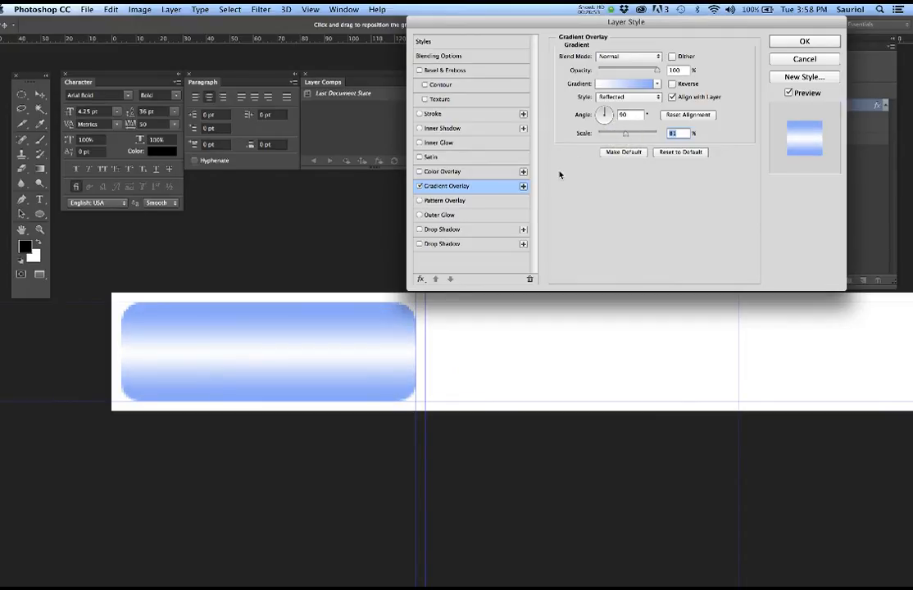
{"action": "left_click", "coordinate": [630, 85]}
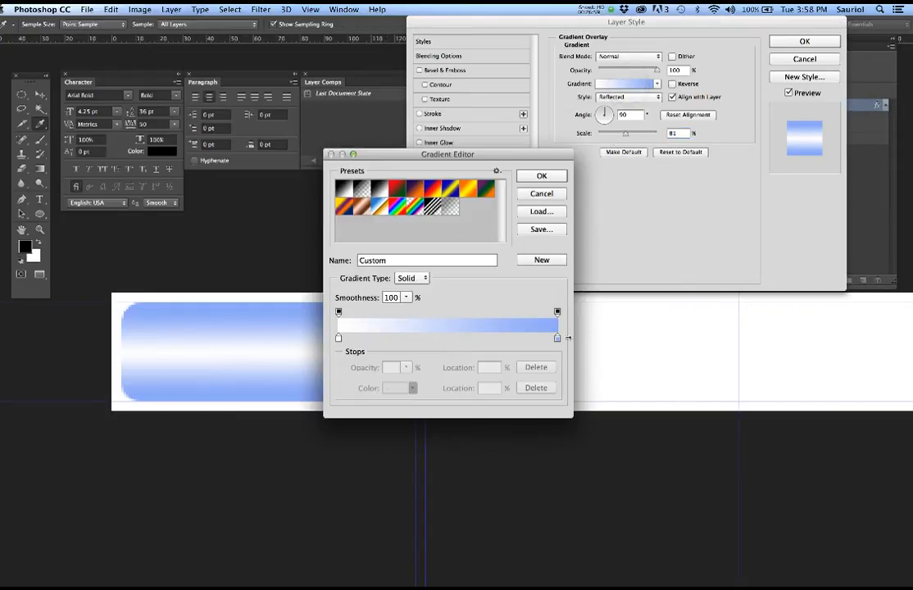
- Try a new hue on the light blue colour stop, cancel it, and keep the original gradient
{"action": "left_click", "coordinate": [339, 336]}
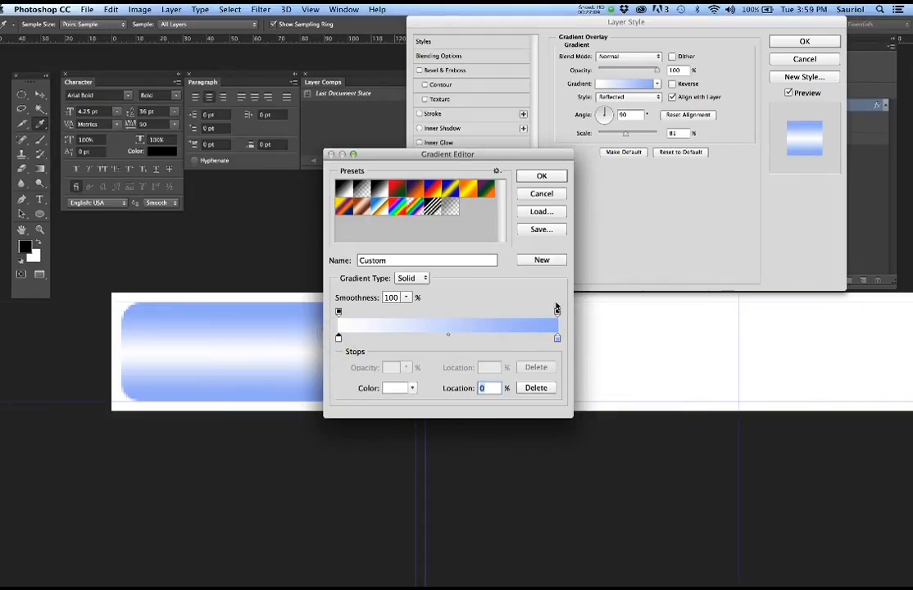
{"action": "left_click", "coordinate": [557, 339]}
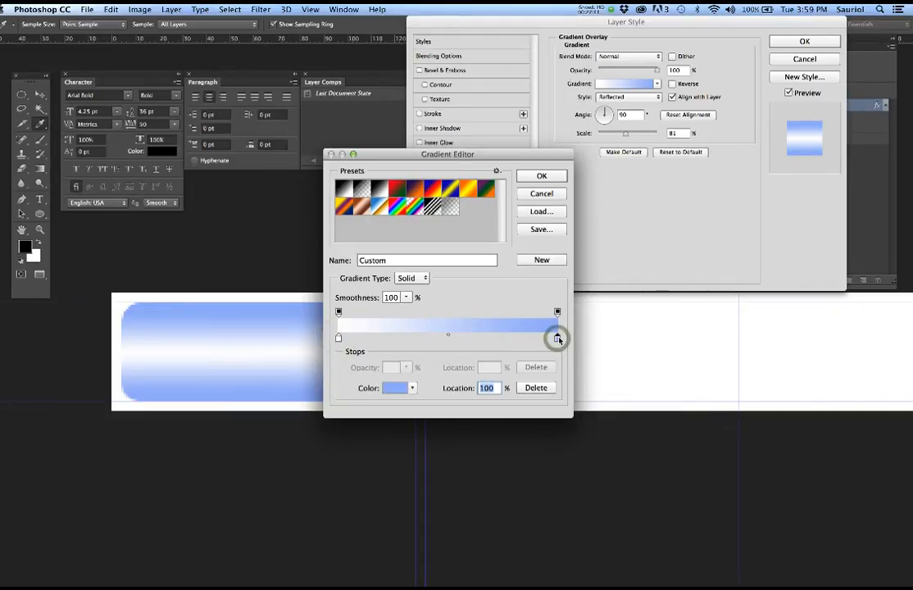
{"action": "left_click", "coordinate": [392, 389]}
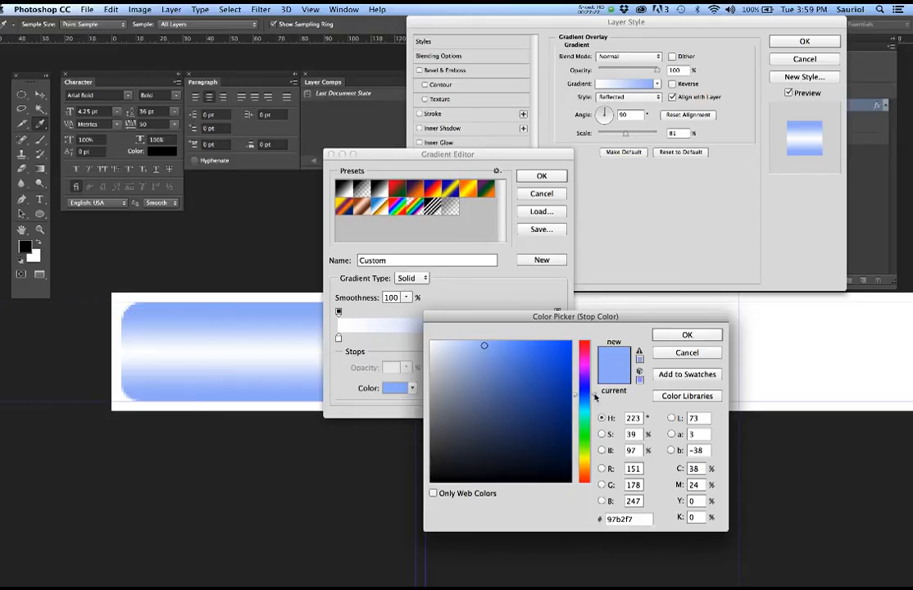
{"action": "mouse_move", "coordinate": [595, 397]}
{"action": "left_mouse_down"}
{"action": "mouse_move", "coordinate": [593, 464]}
{"action": "mouse_move", "coordinate": [592, 358]}
{"action": "mouse_move", "coordinate": [592, 455]}
{"action": "mouse_move", "coordinate": [592, 405]}
{"action": "left_mouse_up"}
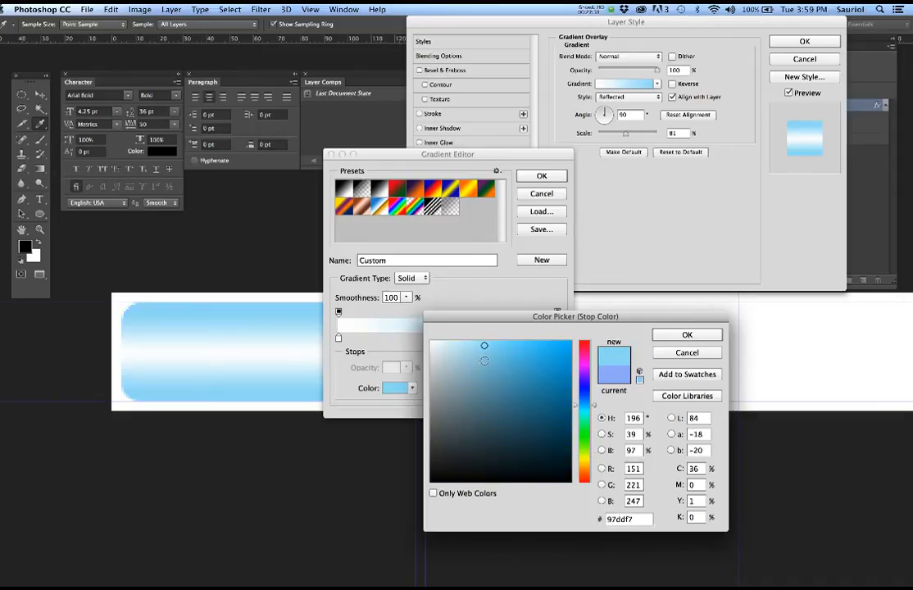
{"action": "left_click", "coordinate": [699, 353]}
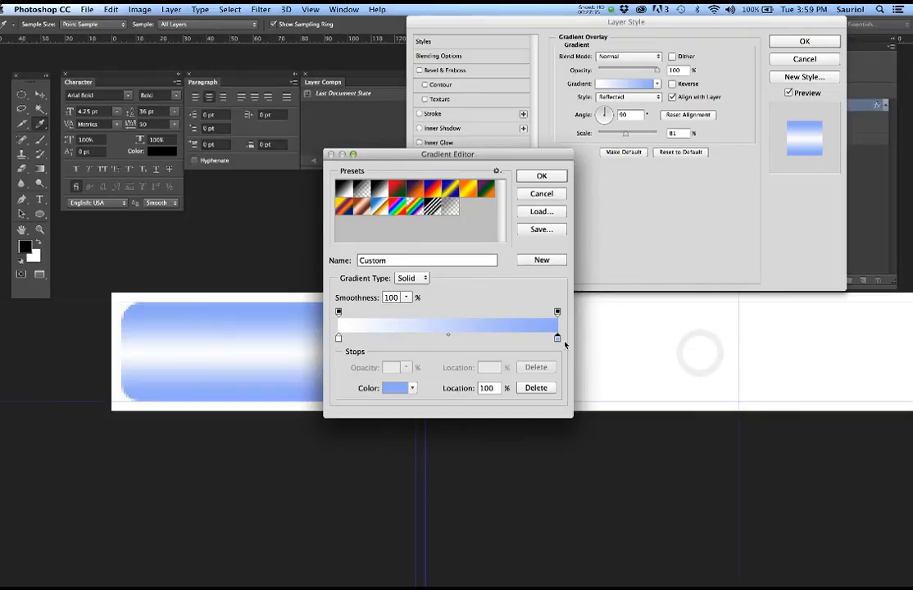
{"action": "left_click", "coordinate": [539, 177]}
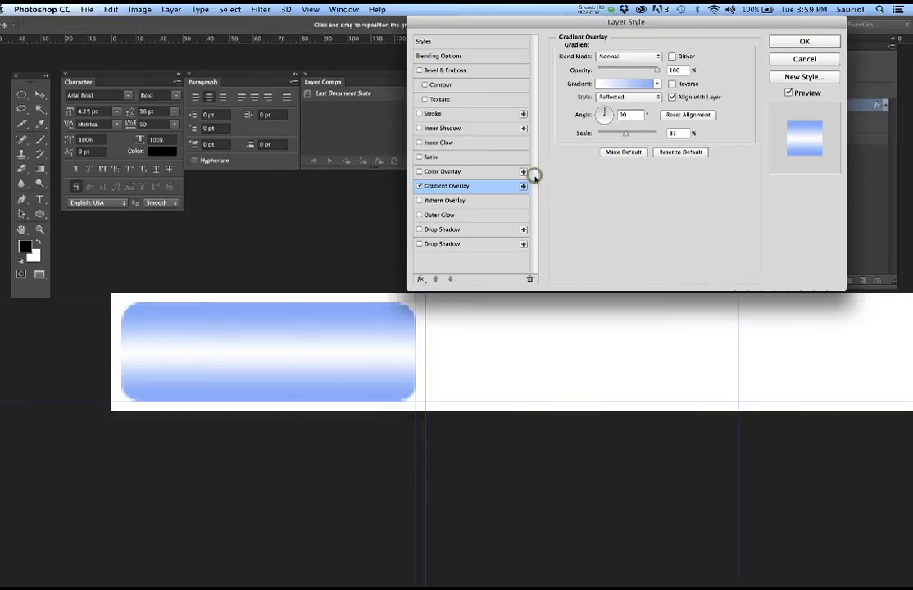
- Add a 6 px Pillow Emboss bevel with Up direction and apply the layer style
{"action": "left_click", "coordinate": [419, 71]}
{"action": "left_click", "coordinate": [495, 70]}
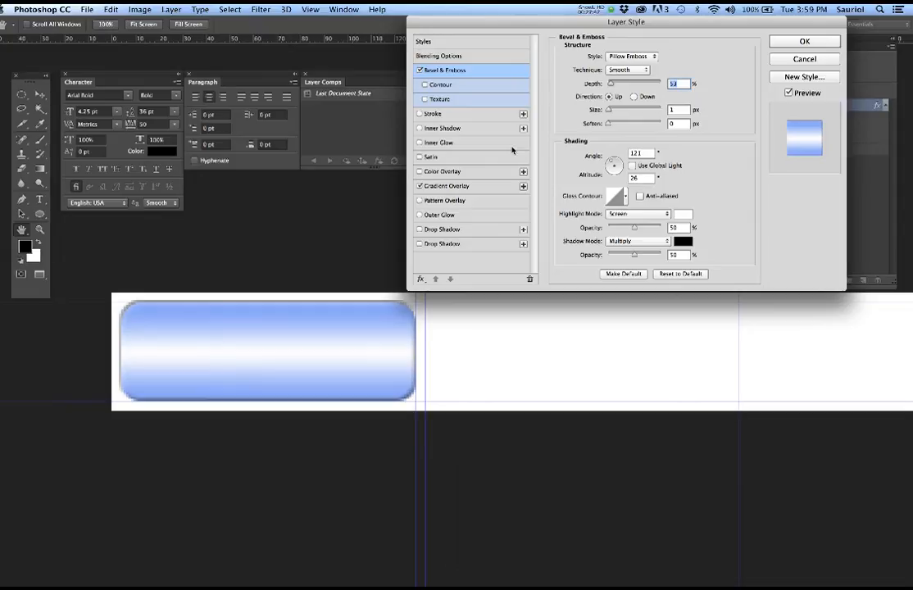
{"action": "left_click_drag", "start_coordinate": [609, 111], "coordinate": [611, 114]}
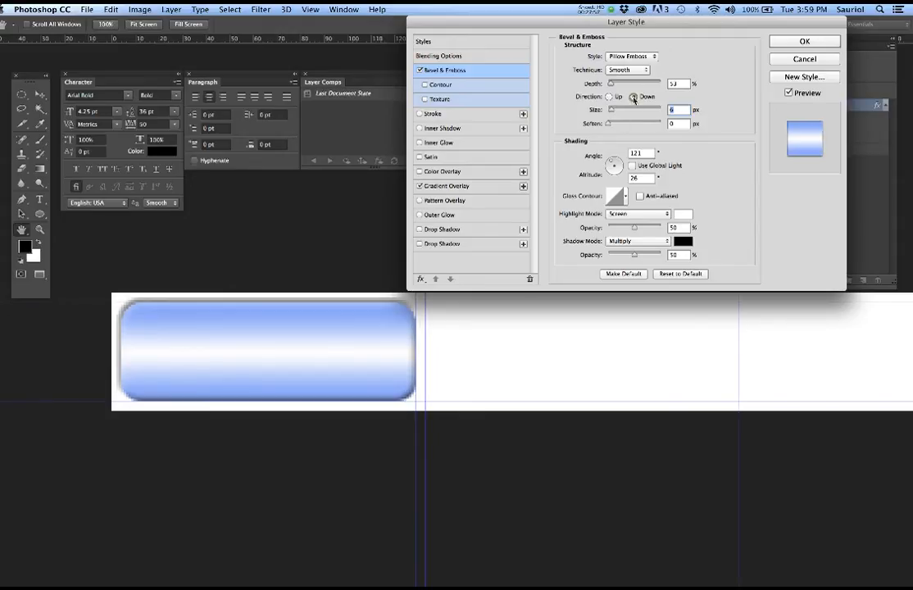
{"action": "left_click", "coordinate": [634, 97]}
{"action": "left_click", "coordinate": [609, 97]}
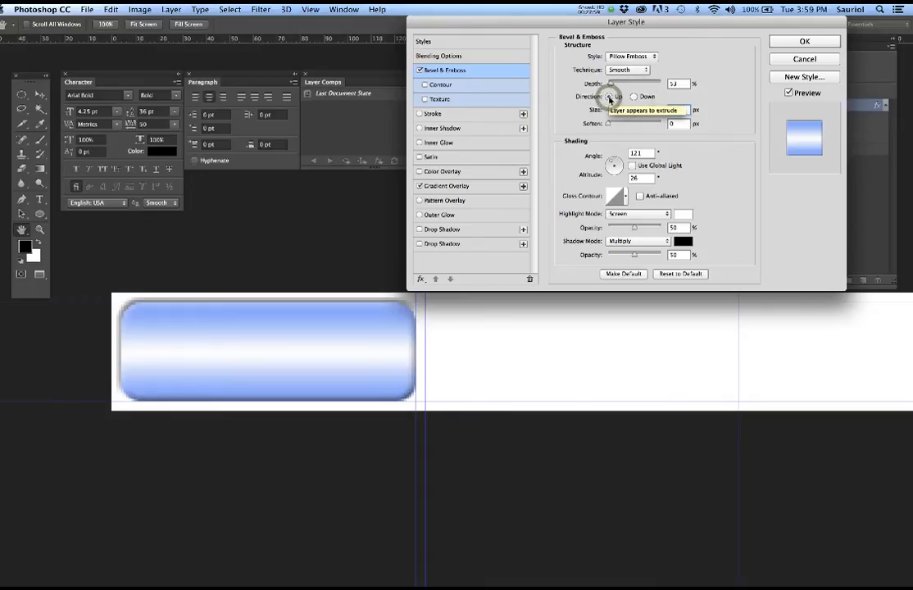
{"action": "left_click", "coordinate": [634, 96]}
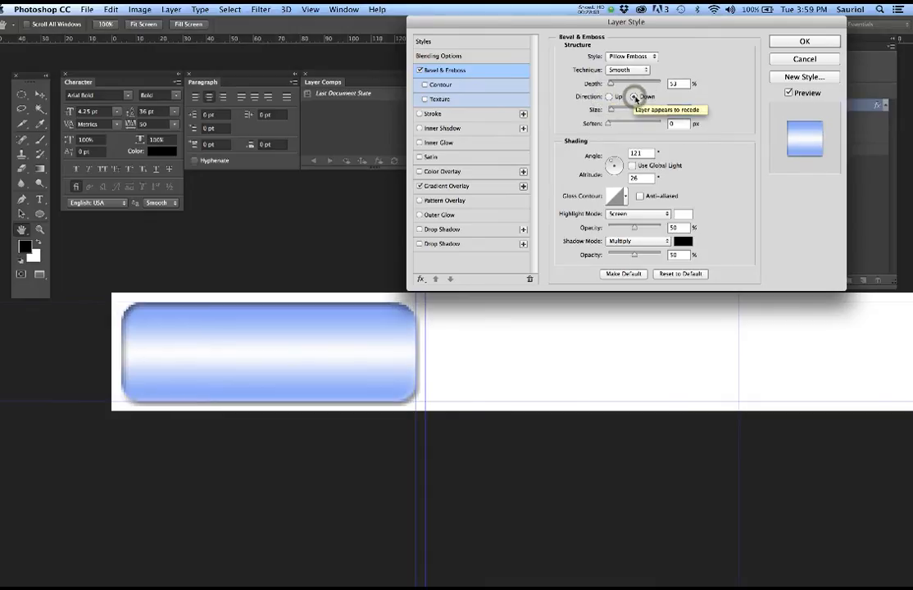
{"action": "left_click", "coordinate": [609, 97]}
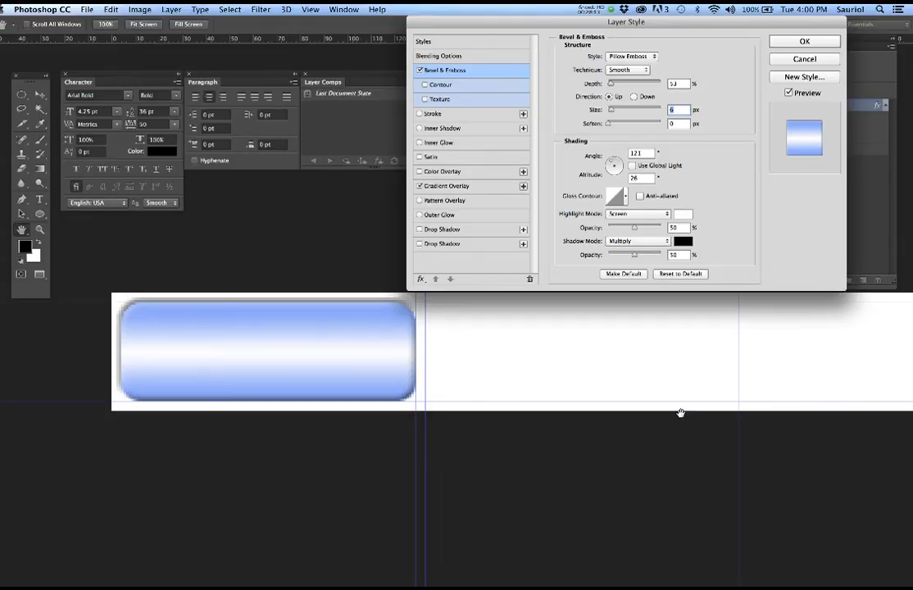
{"action": "left_click", "coordinate": [793, 43]}
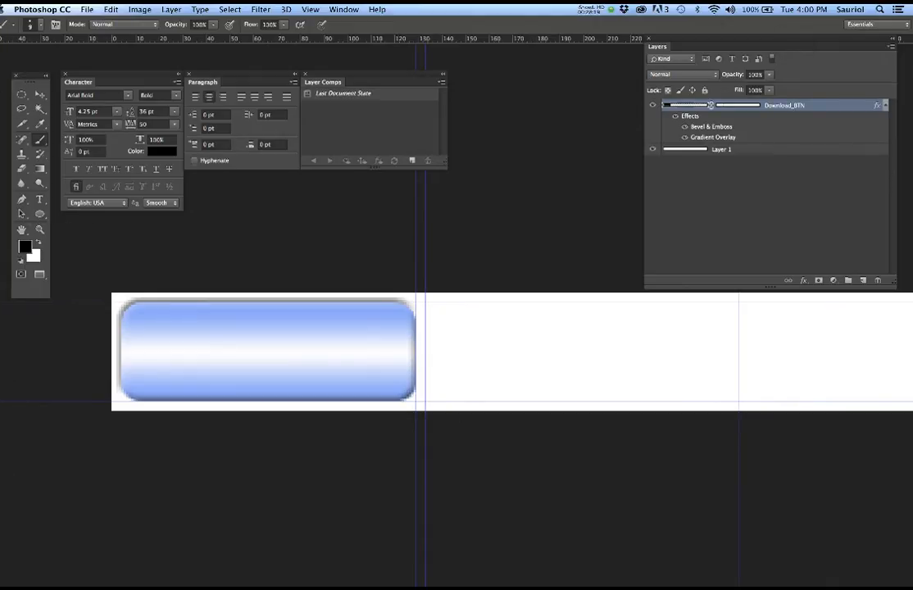
{"action": "left_click", "coordinate": [23, 109]}
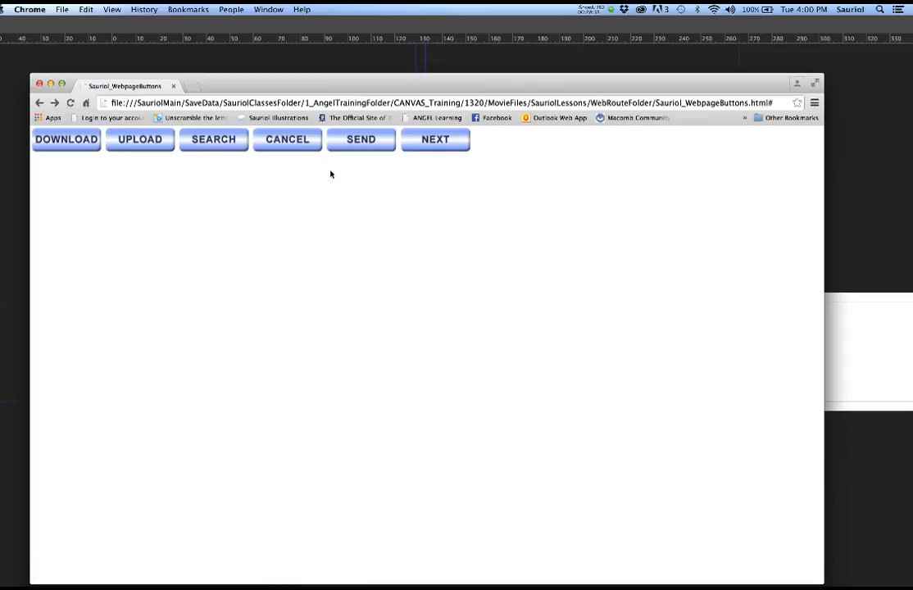
{"action": "left_click", "coordinate": [51, 84]}
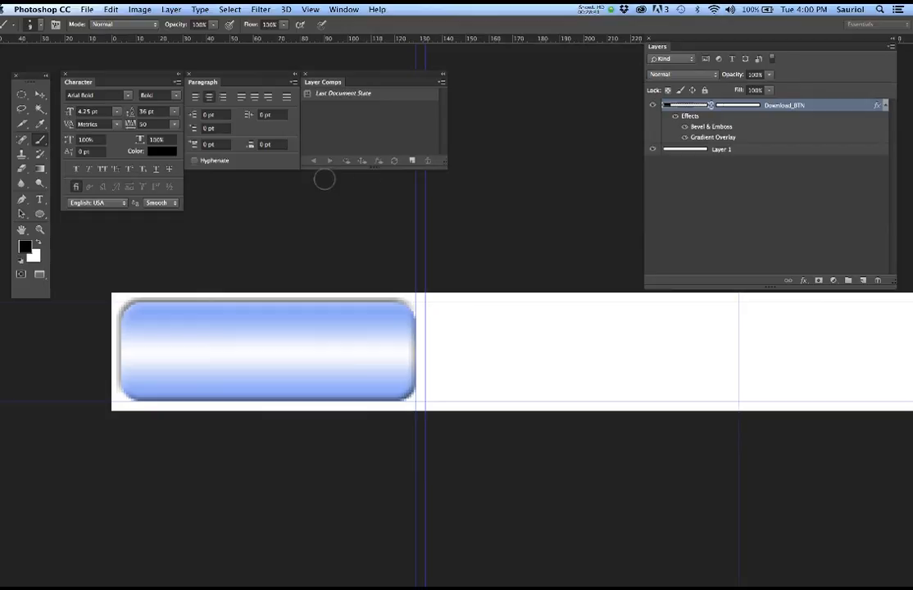
- Draw a text box across the button and review the character settings
{"action": "key", "text": "t"}
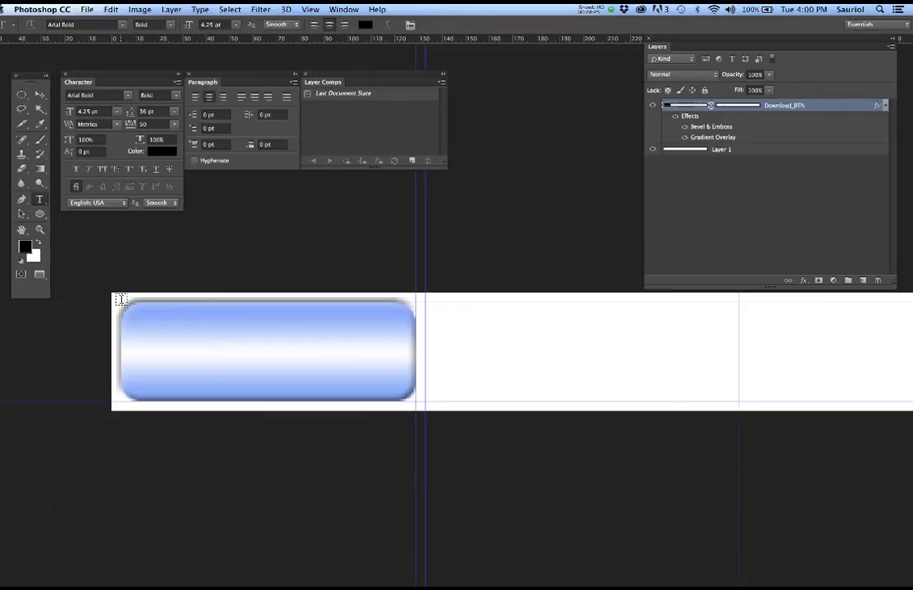
{"action": "left_click_drag", "start_coordinate": [121, 300], "coordinate": [417, 436]}
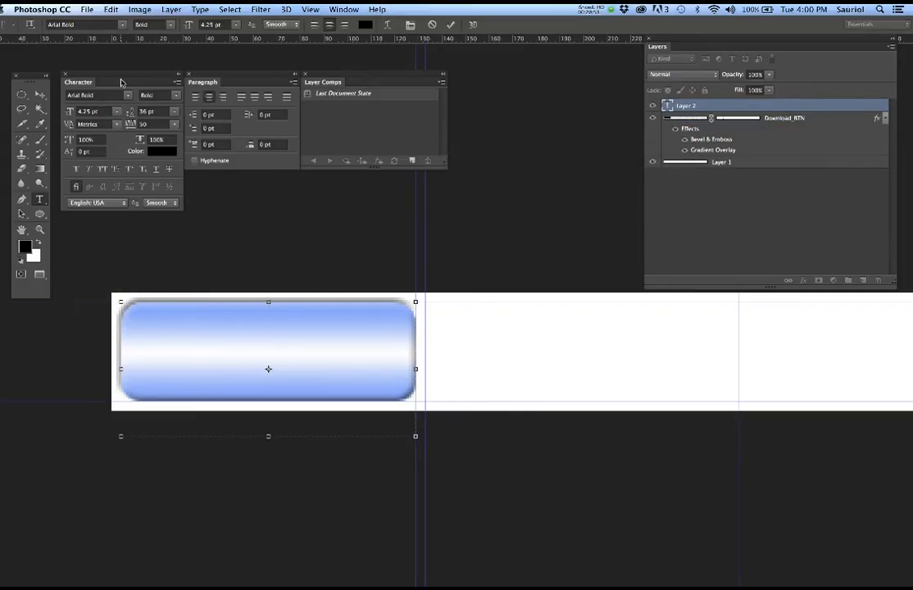
{"action": "left_click", "coordinate": [343, 9]}
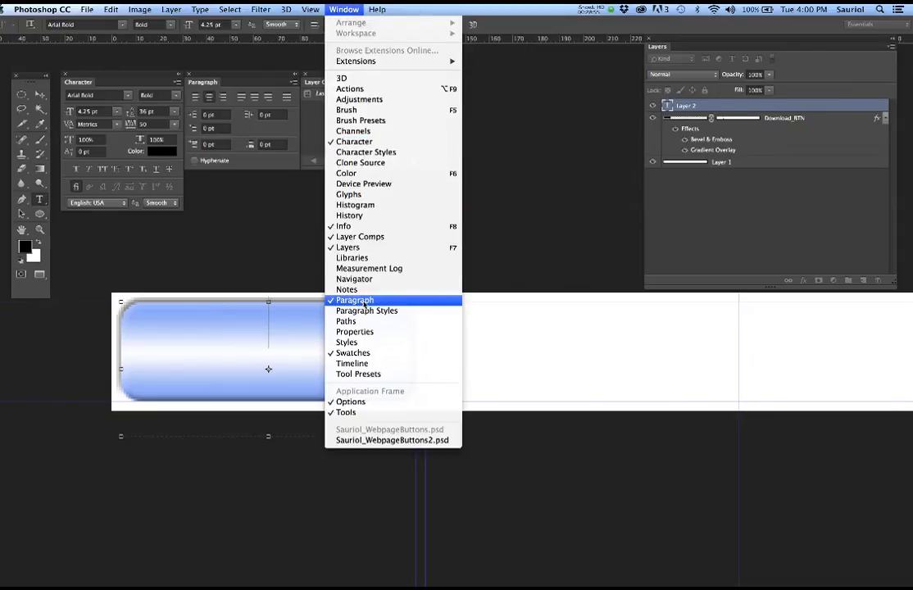
{"action": "left_click", "coordinate": [554, 167]}
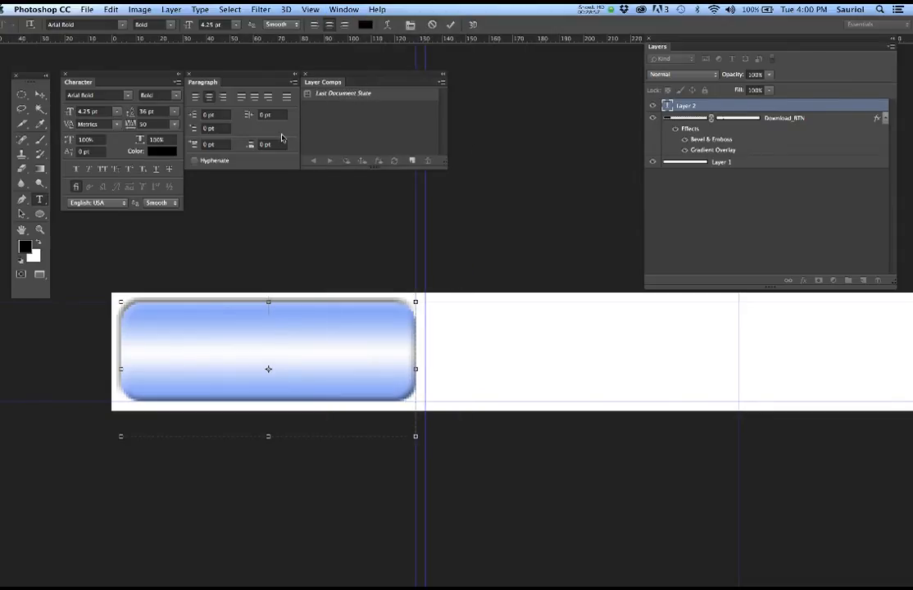
{"action": "left_click", "coordinate": [147, 124]}
- Type DOWNLOAD in bold black Arial and nudge it down to the button's centre
{"action": "left_click", "coordinate": [266, 349]}
{"action": "type", "text": "DOWM"}
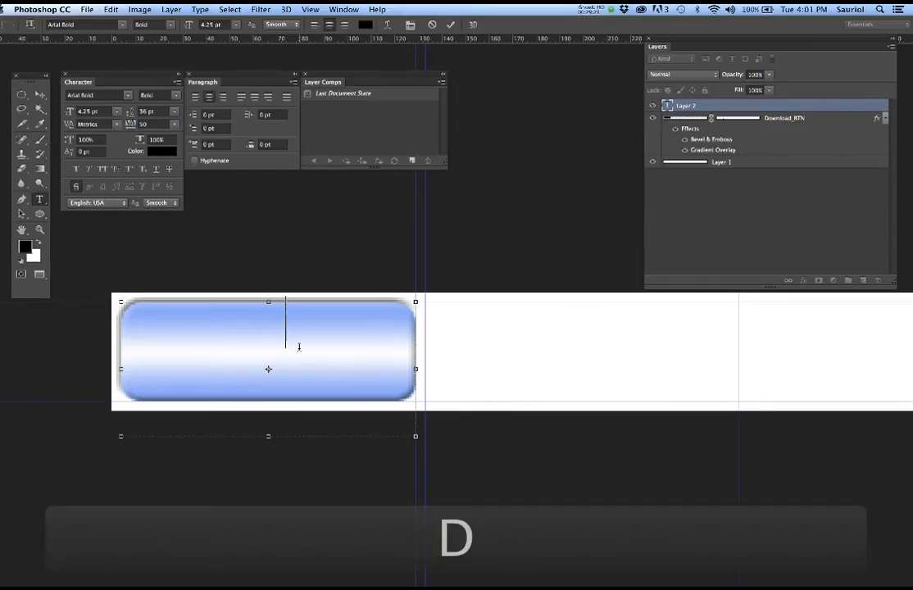
{"action": "key", "text": "BackSpace"}
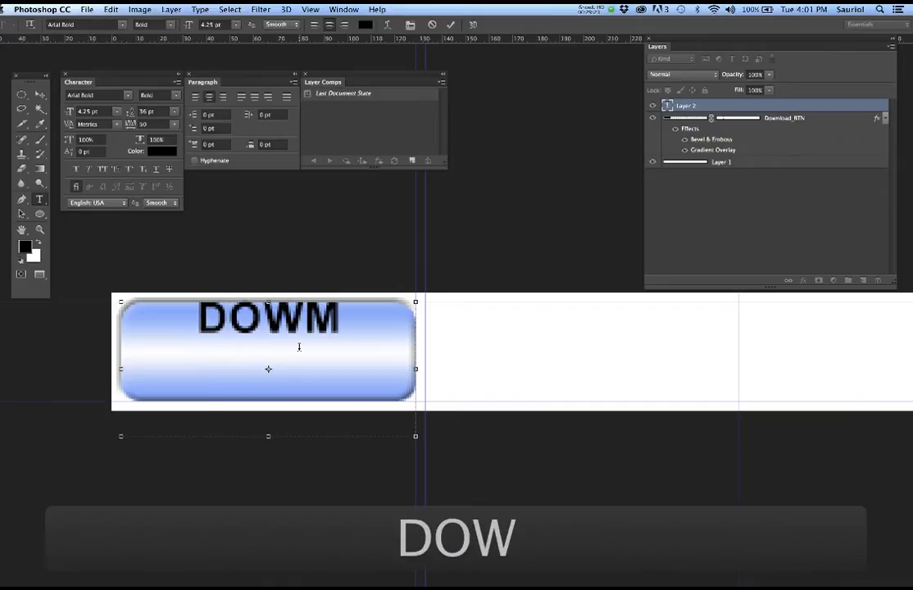
{"action": "type", "text": "NLOAD"}
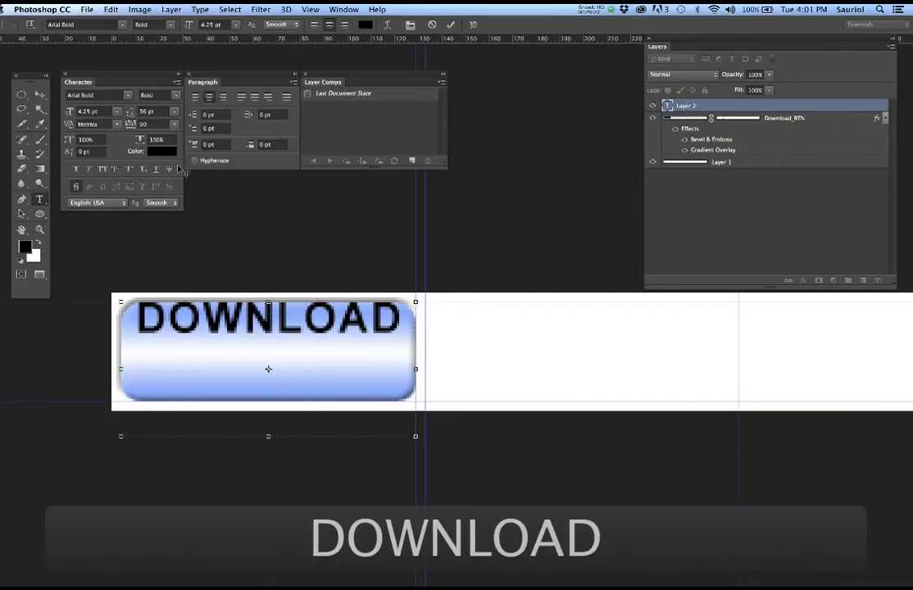
{"action": "left_click", "coordinate": [40, 95]}
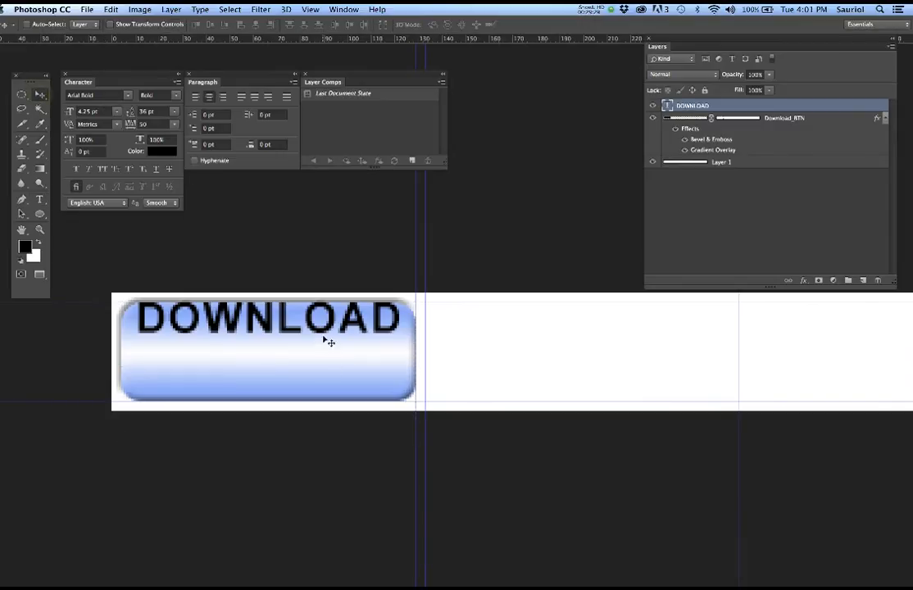
{"action": "mouse_move", "coordinate": [320, 342]}
{"action": "left_mouse_down"}
{"action": "mouse_move", "coordinate": [320, 374]}
{"action": "mouse_move", "coordinate": [321, 363]}
{"action": "left_mouse_up"}
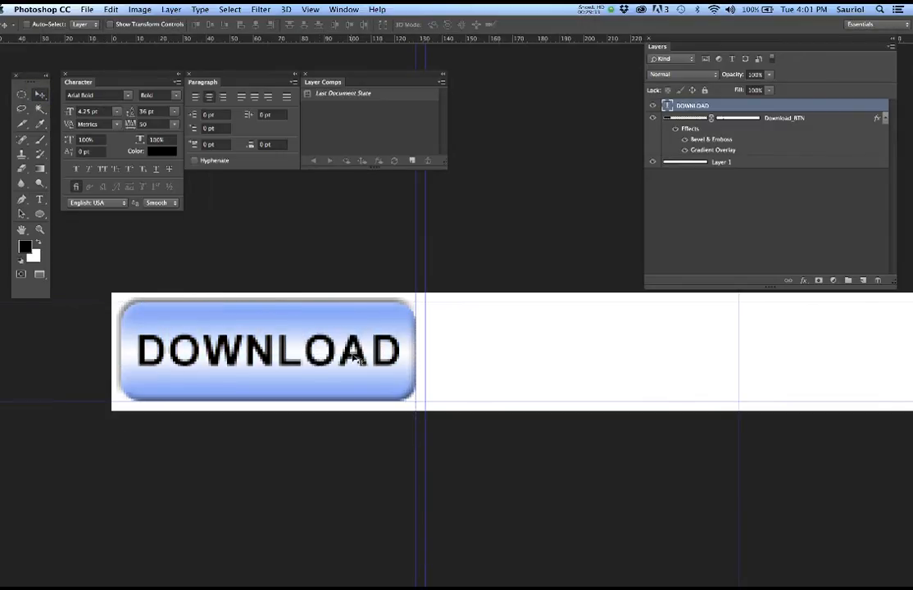
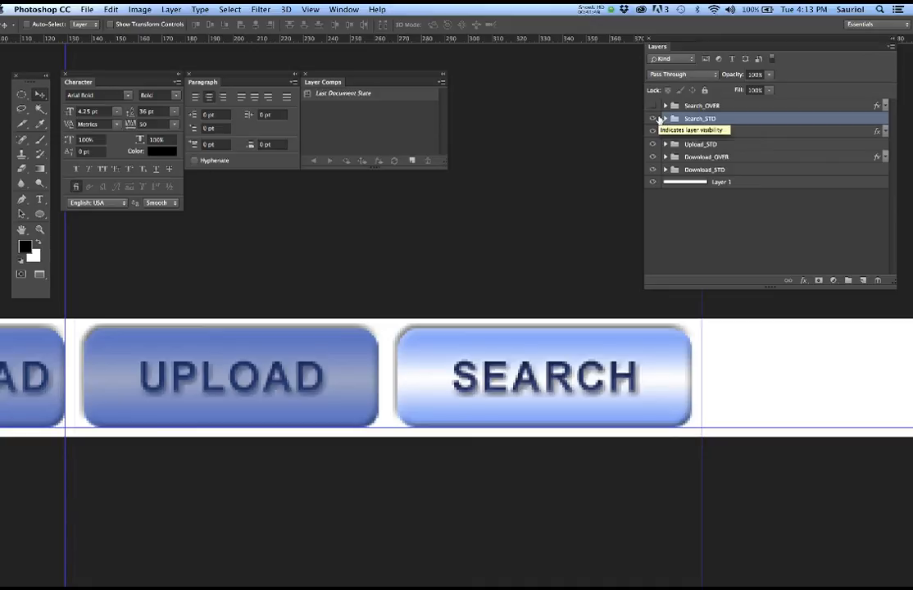
- Reveal the Search_OVER group and change its button text from UPLOAD to SEARCH
{"action": "left_click", "coordinate": [653, 106]}
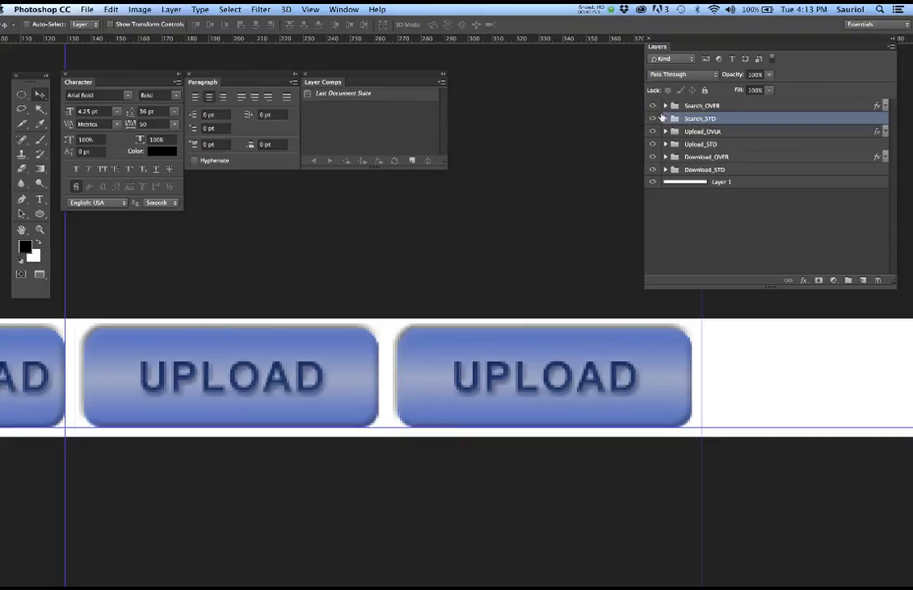
{"action": "left_click", "coordinate": [665, 107]}
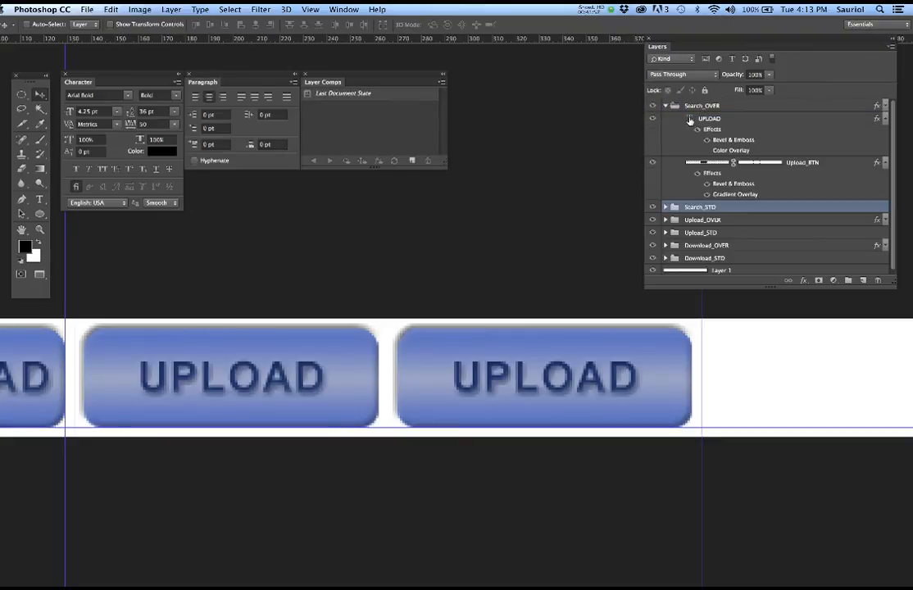
{"action": "double_click", "coordinate": [690, 120]}
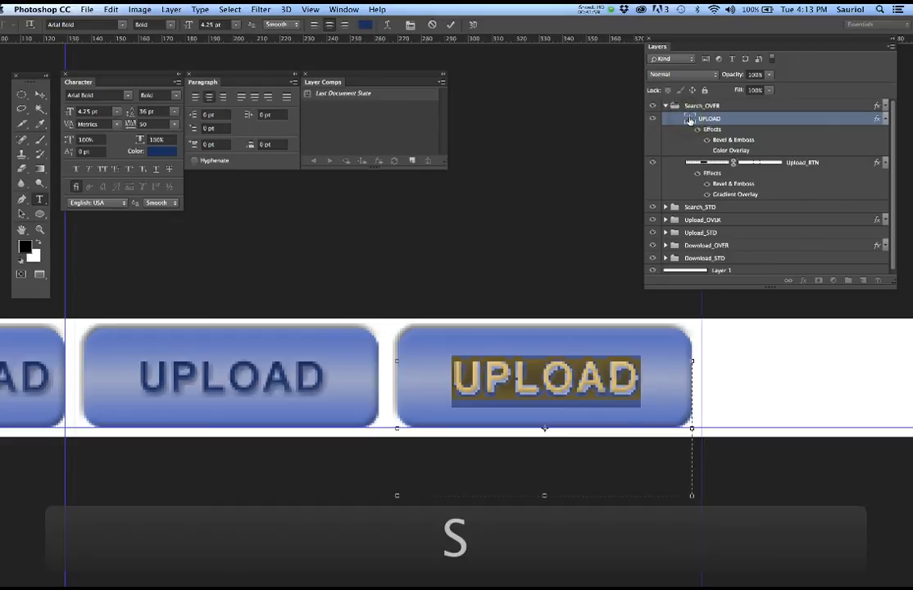
{"action": "type", "text": "SEARCH"}
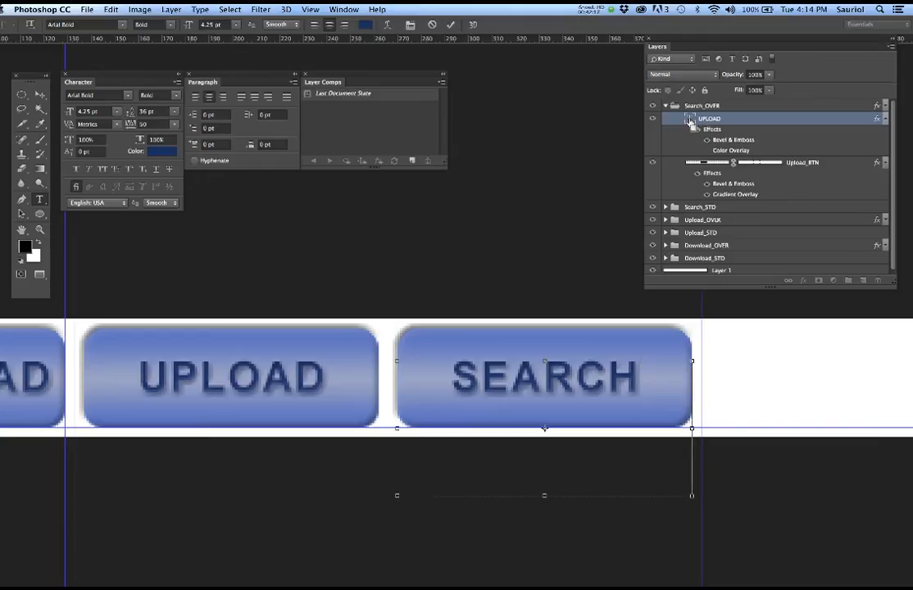
{"action": "key", "text": "super+Return"}
{"action": "key", "text": "v"}
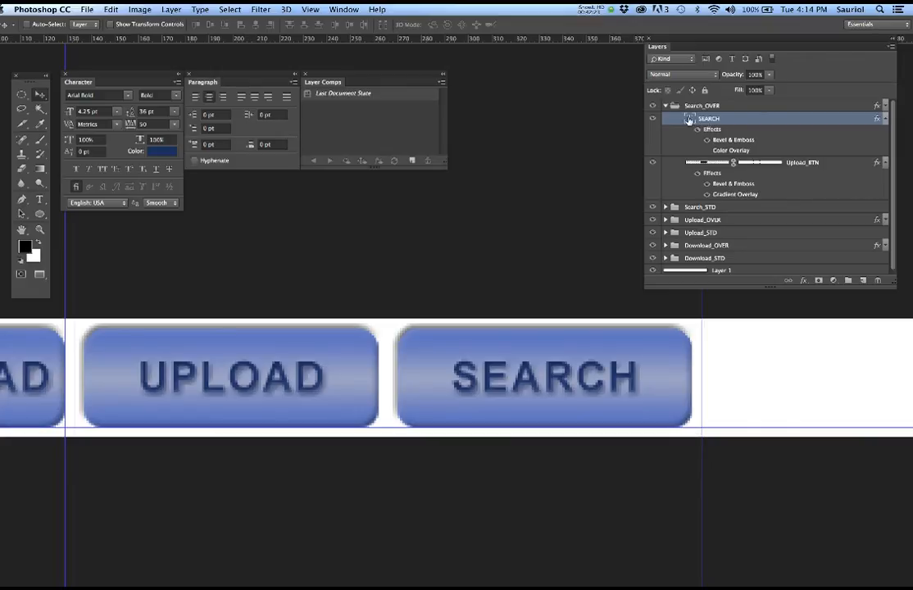
{"action": "key", "text": "t"}
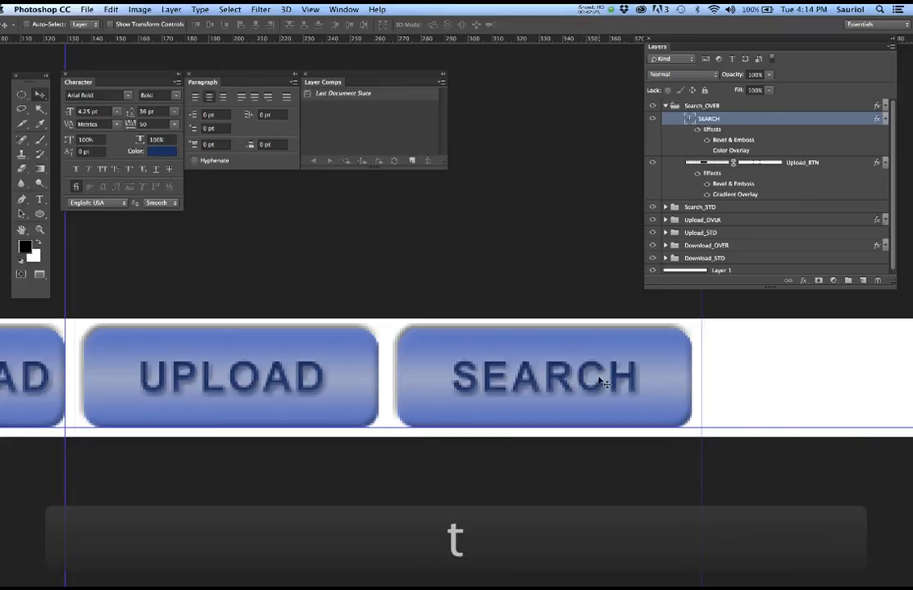
{"action": "left_click", "coordinate": [603, 383]}
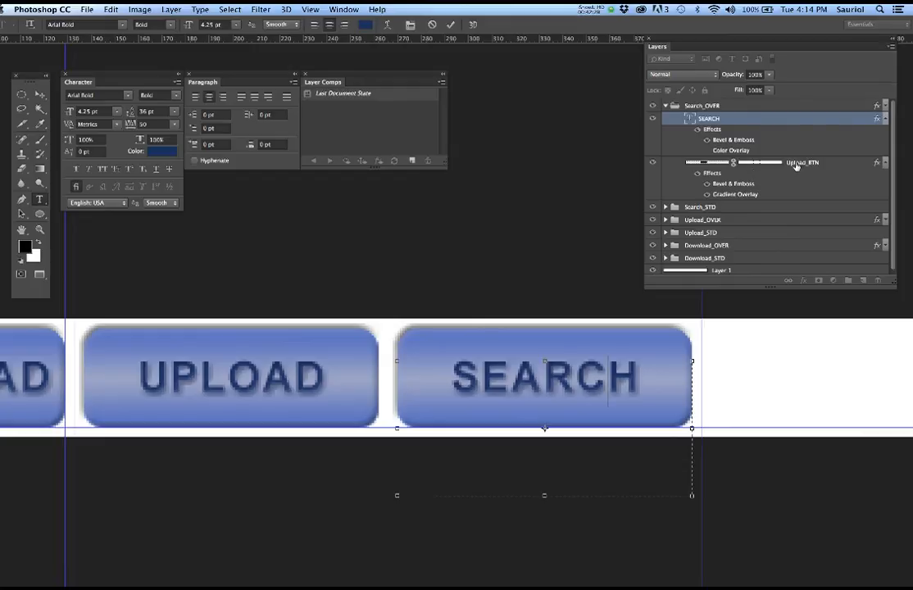
- Rename the Upload_BTN shape layer to Search_BTN and collapse the Search_OVER group
{"action": "double_click", "coordinate": [796, 163]}
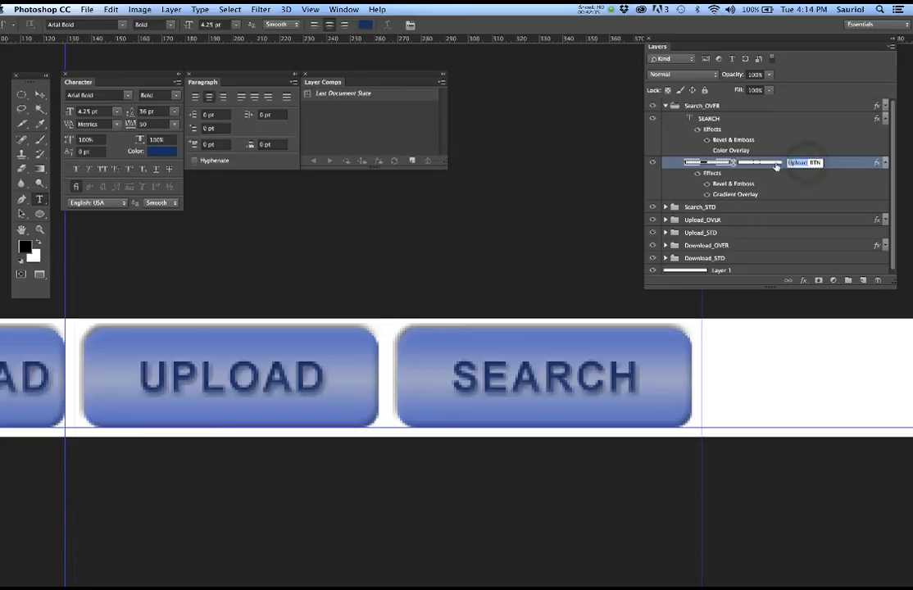
{"action": "type", "text": "Search"}
{"action": "key", "text": "Return"}
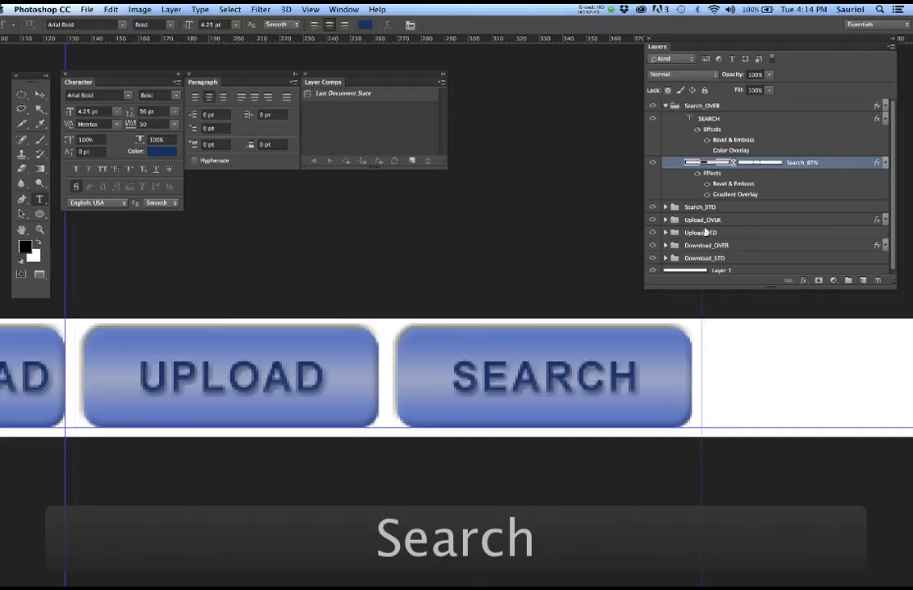
{"action": "scroll", "coordinate": [418, 305], "scroll_direction": "down", "scroll_amount": 3}
{"action": "scroll", "coordinate": [418, 305], "scroll_direction": "down", "scroll_amount": 2}
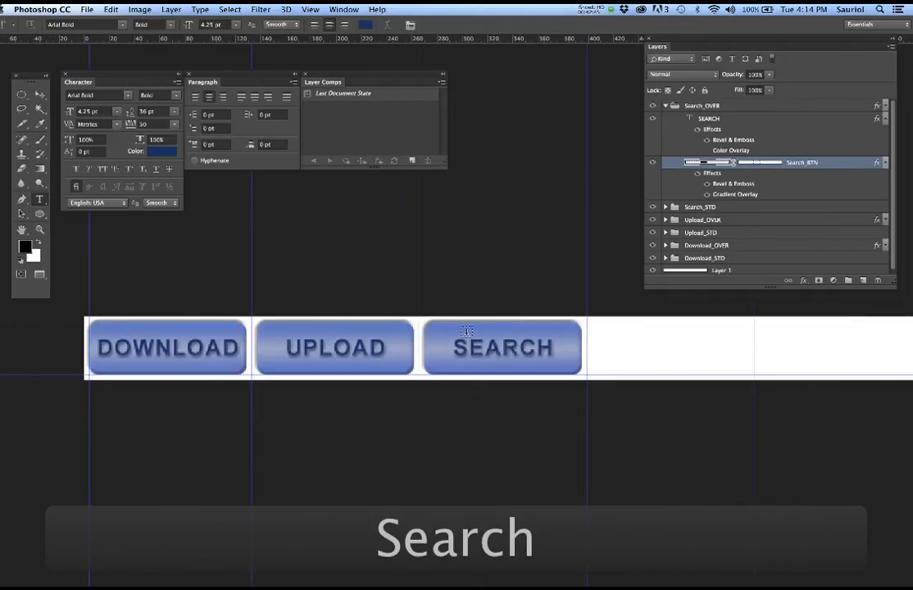
{"action": "left_click", "coordinate": [666, 107]}
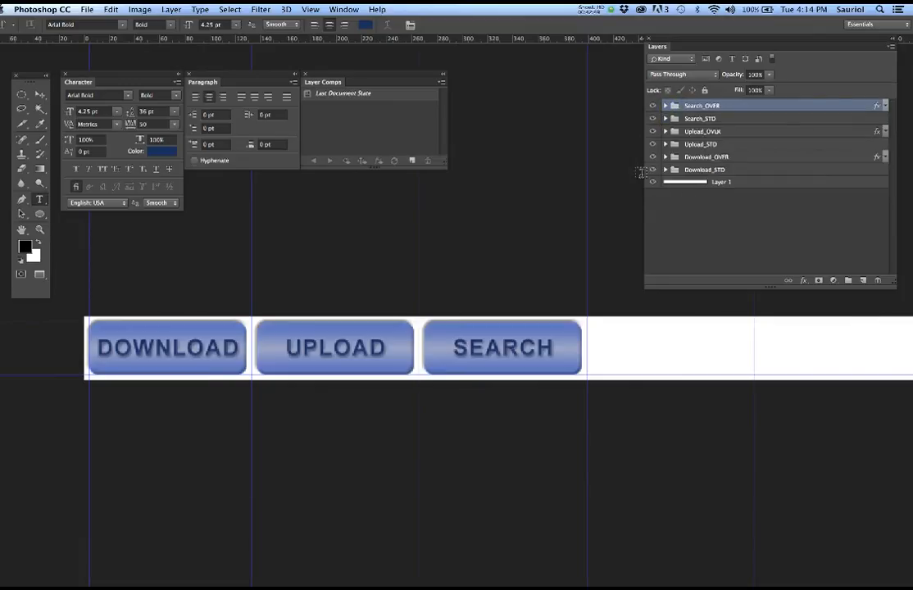
- Switch to the six-button WebpageButtons document, centre the button strip, and lengthen the Layers list
{"action": "left_click", "coordinate": [344, 10]}
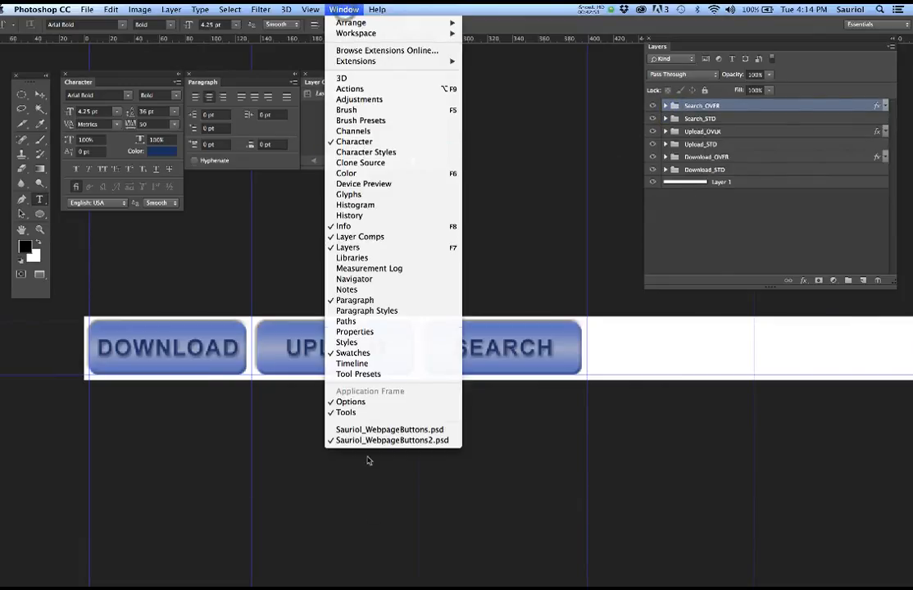
{"action": "left_click", "coordinate": [371, 429]}
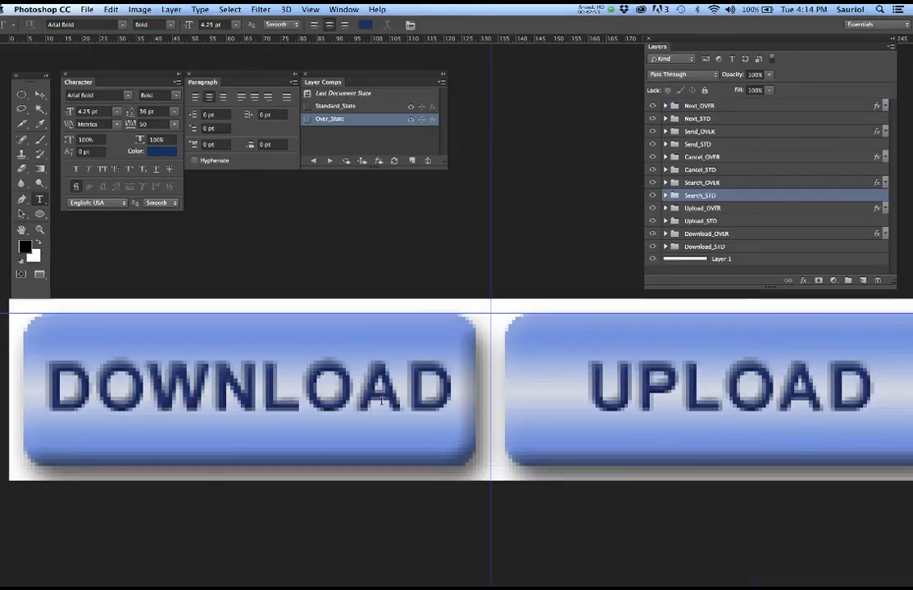
{"action": "scroll", "coordinate": [381, 405], "scroll_direction": "down", "scroll_amount": 3}
{"action": "scroll", "coordinate": [414, 400], "scroll_direction": "down", "scroll_amount": 3}
{"action": "left_click_drag", "start_coordinate": [541, 435], "coordinate": [324, 421]}
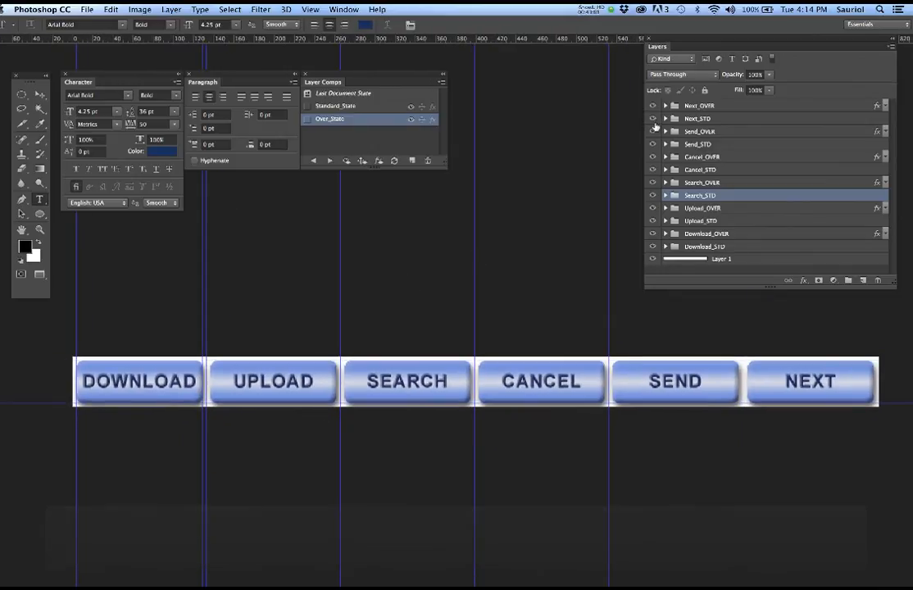
{"action": "left_click_drag", "start_coordinate": [892, 286], "coordinate": [894, 343]}
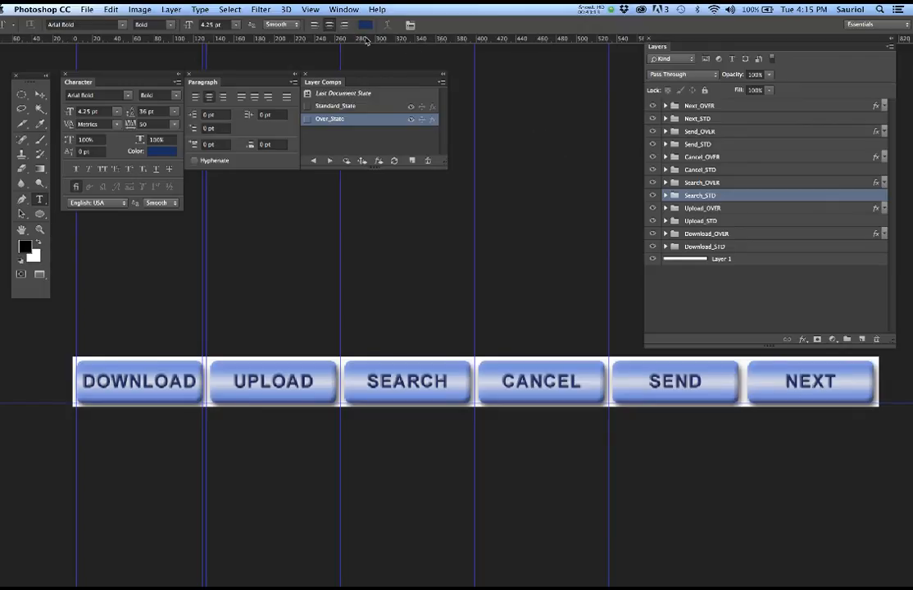
- Show the slice numbers over the buttons via View > Show > Slices
{"action": "left_click", "coordinate": [311, 9]}
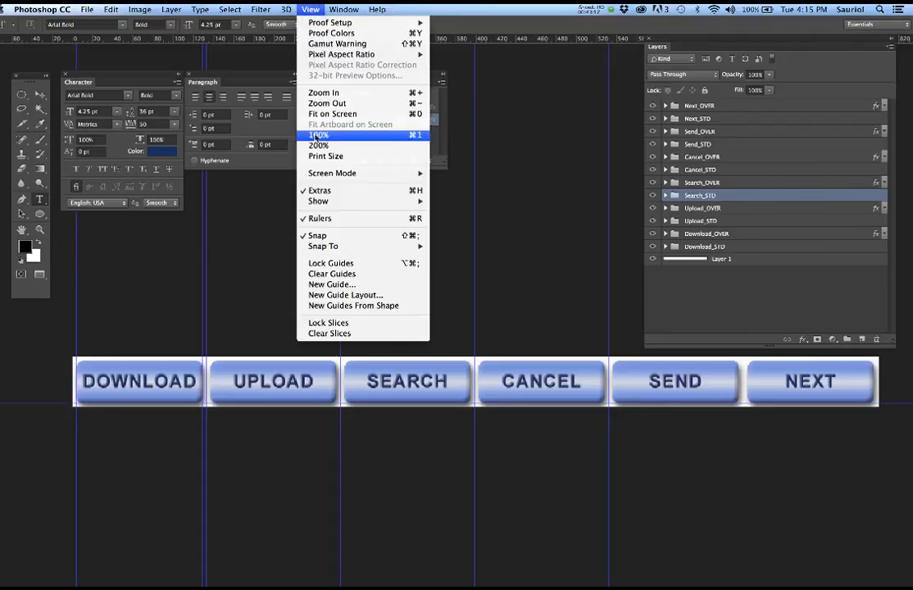
{"action": "mouse_move", "coordinate": [409, 200]}
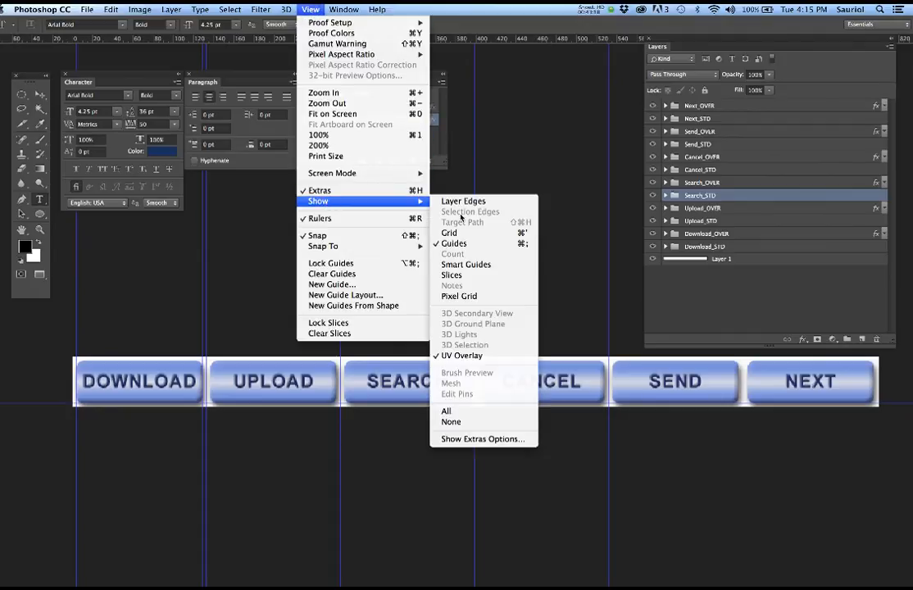
{"action": "left_click", "coordinate": [472, 281]}
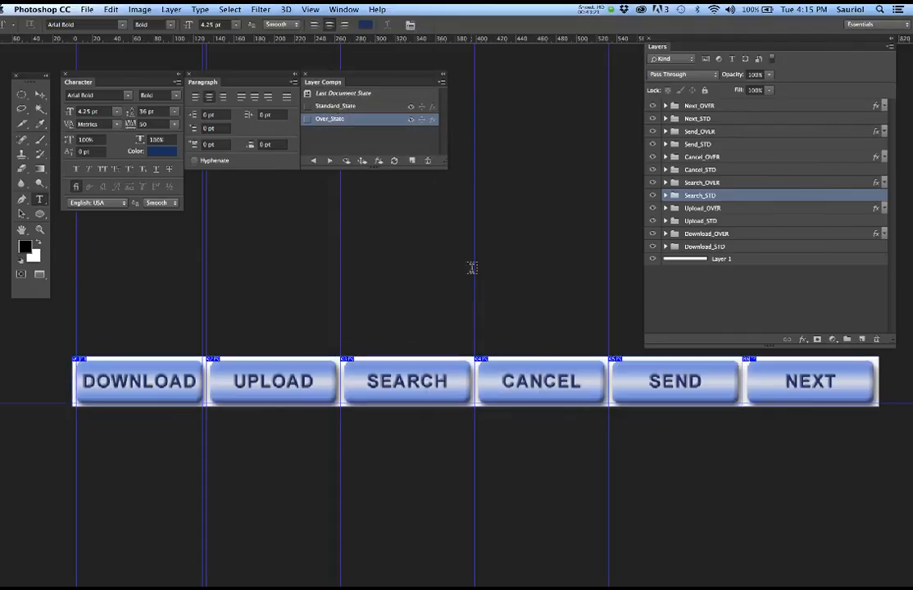
- Lower the button strip in the window and reposition and enlarge the Layer Comps panel
{"action": "left_click_drag", "start_coordinate": [466, 284], "coordinate": [443, 326]}
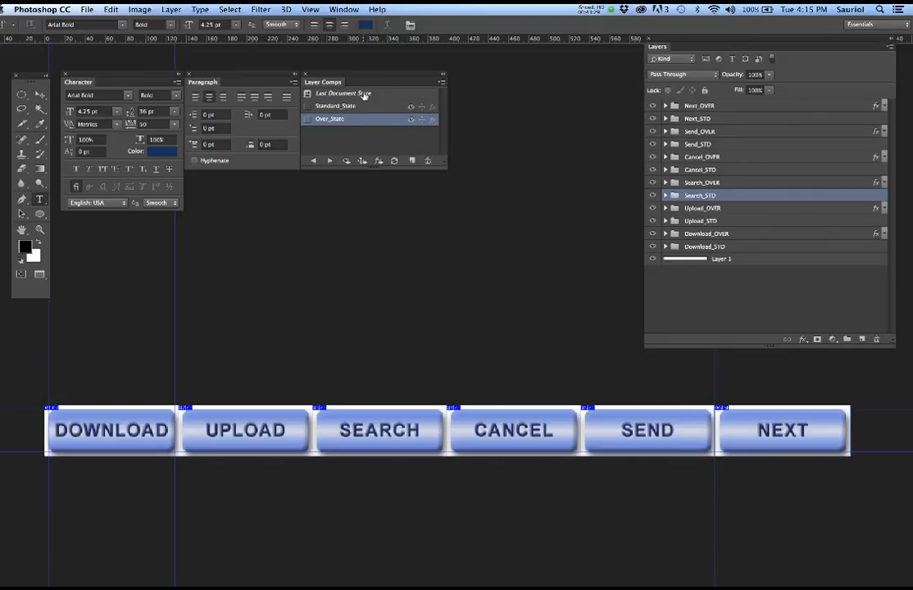
{"action": "left_click_drag", "start_coordinate": [380, 76], "coordinate": [461, 126]}
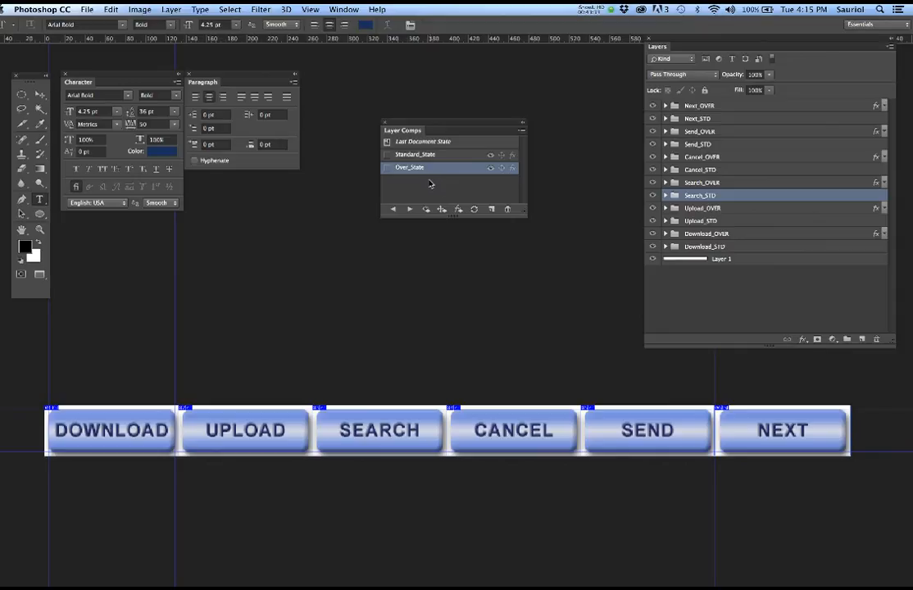
{"action": "left_click_drag", "start_coordinate": [524, 215], "coordinate": [533, 346]}
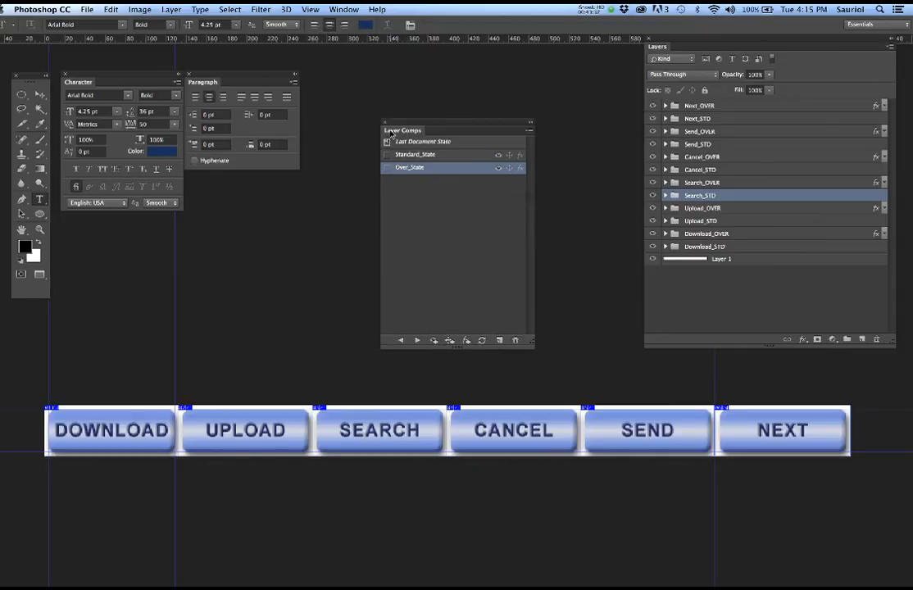
- Hide the Next, Send, Cancel, Search, Upload and Download OVER groups
{"action": "left_click", "coordinate": [653, 105]}
{"action": "left_click", "coordinate": [653, 131]}
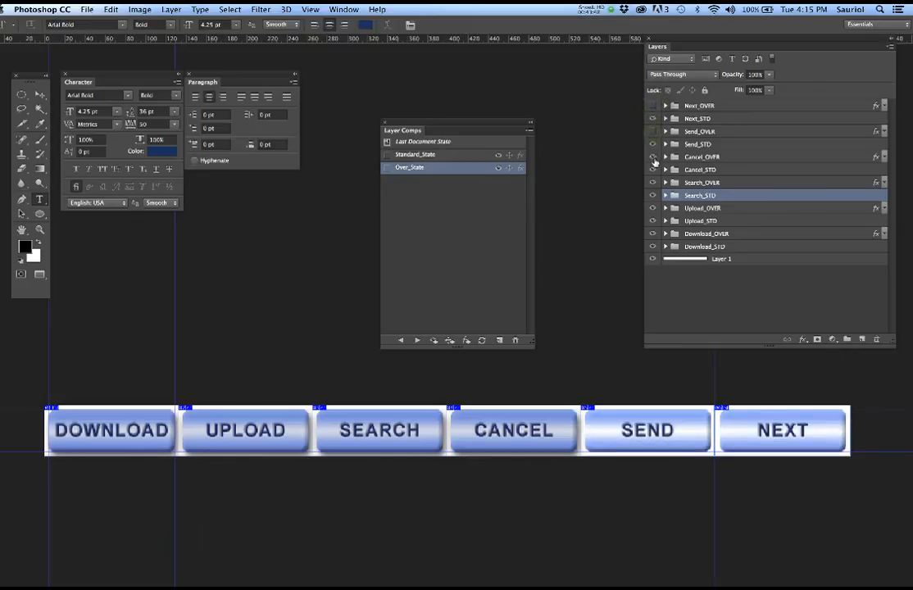
{"action": "left_click", "coordinate": [653, 156]}
{"action": "left_click", "coordinate": [654, 182]}
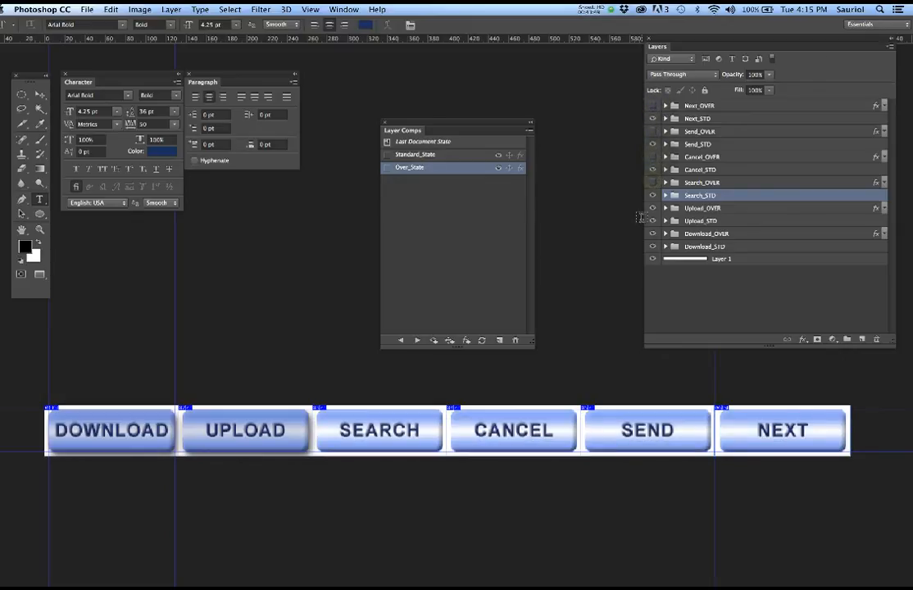
{"action": "left_click", "coordinate": [653, 208]}
{"action": "left_click", "coordinate": [653, 220]}
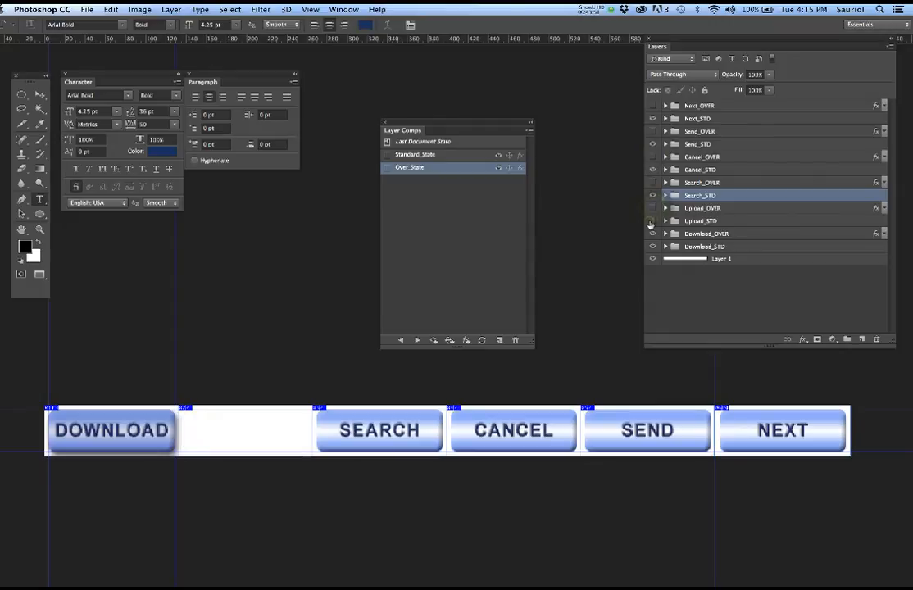
{"action": "left_click", "coordinate": [653, 220]}
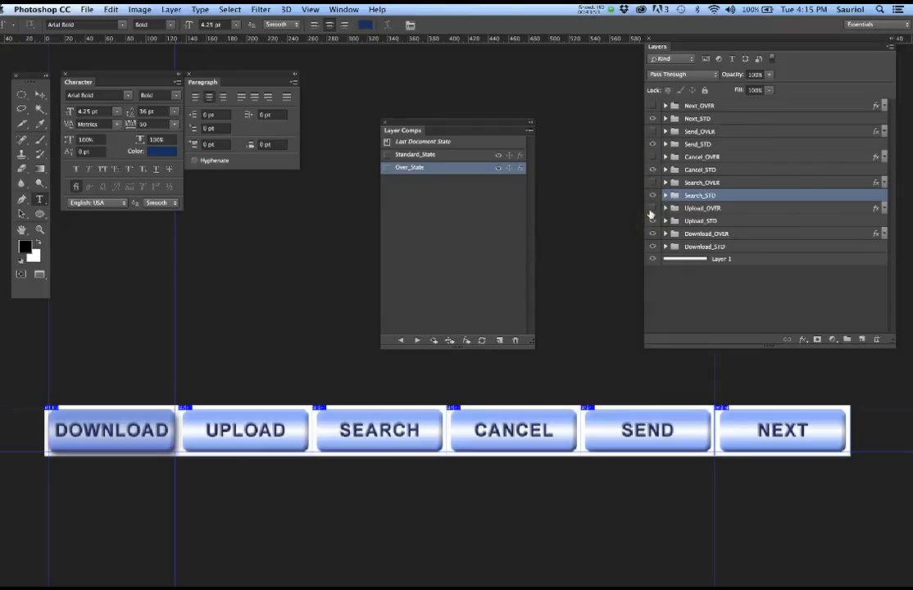
{"action": "left_click", "coordinate": [653, 235]}
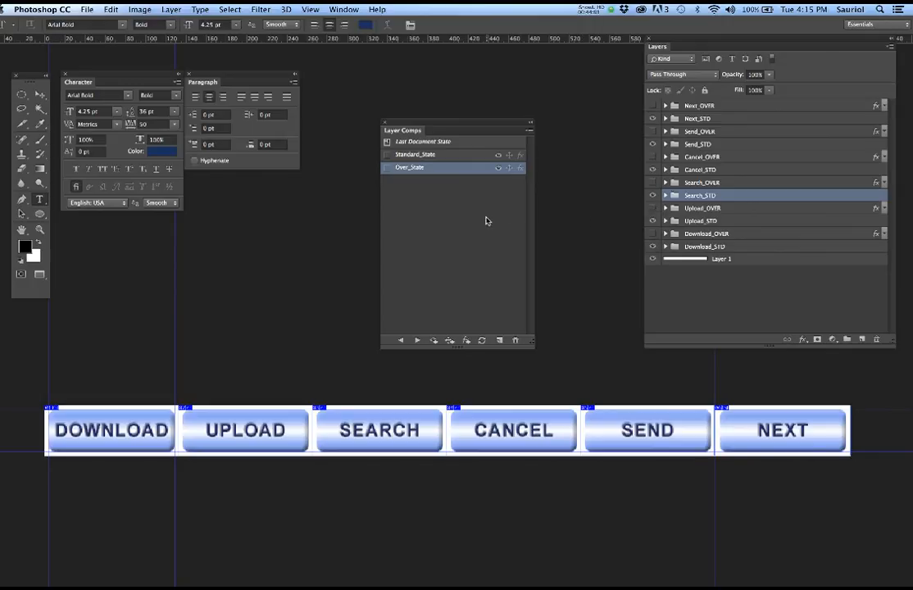
- Compare the Standard_State and Over_State layer comps by applying each in turn
{"action": "left_click", "coordinate": [440, 211]}
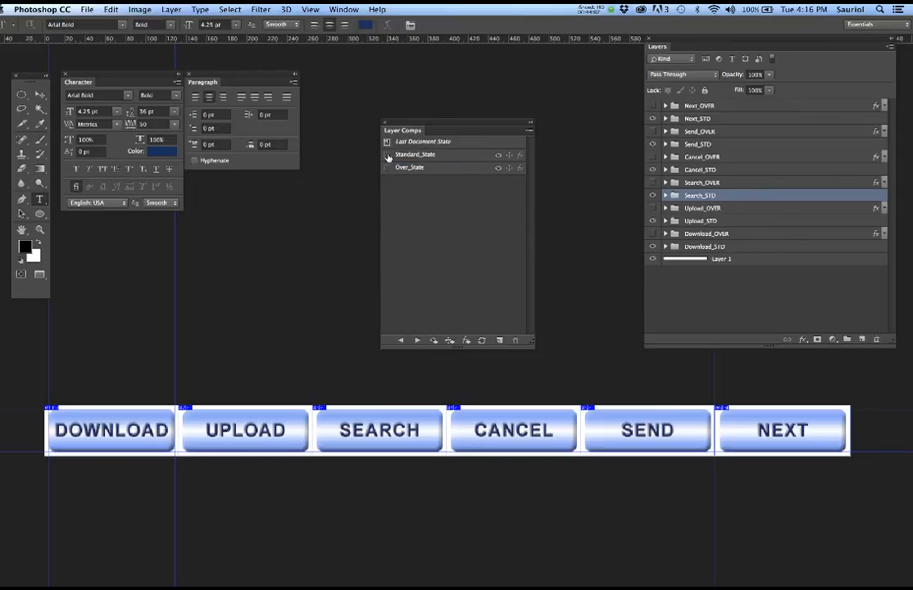
{"action": "left_click", "coordinate": [529, 130]}
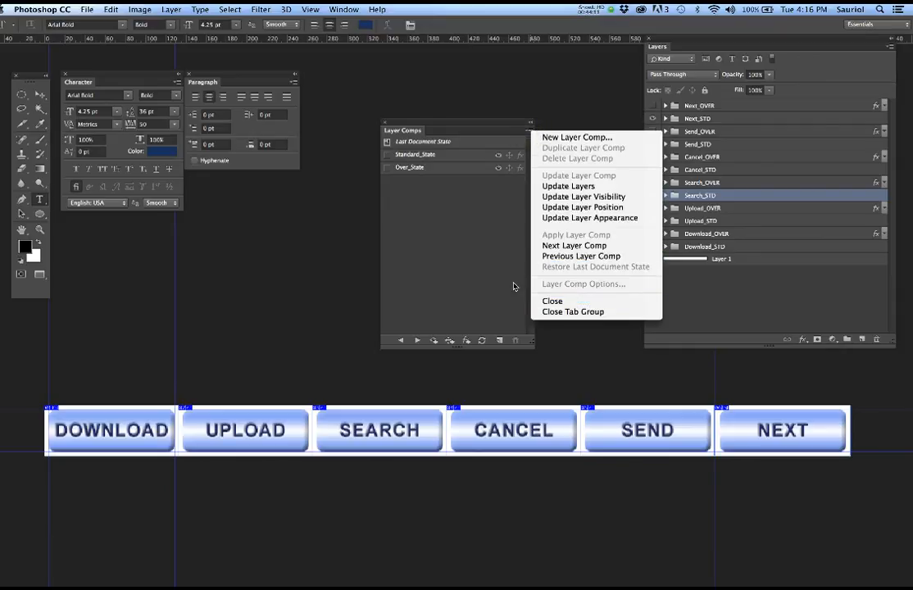
{"action": "left_click", "coordinate": [480, 271]}
{"action": "left_click", "coordinate": [387, 155]}
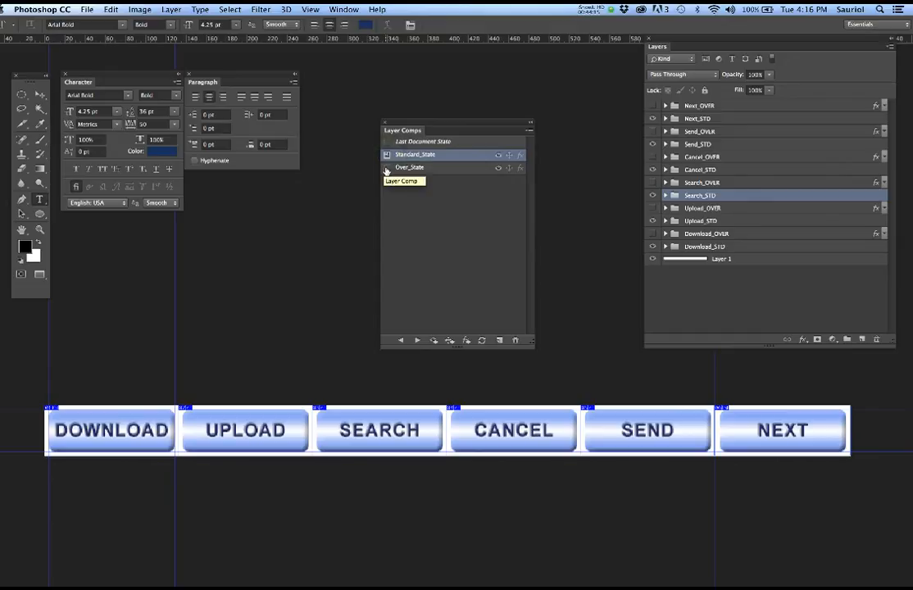
{"action": "left_click", "coordinate": [387, 168]}
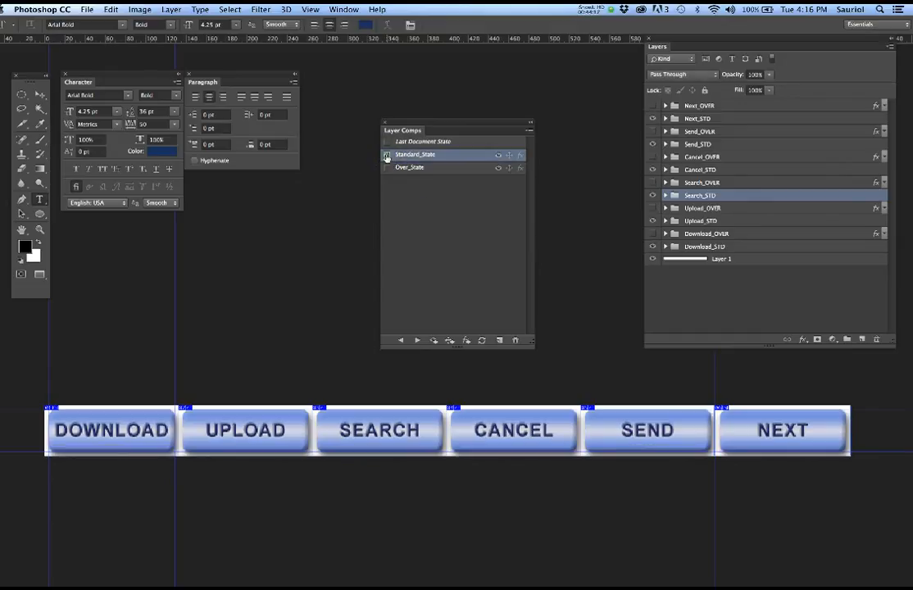
{"action": "left_click", "coordinate": [387, 155]}
{"action": "left_click", "coordinate": [387, 168]}
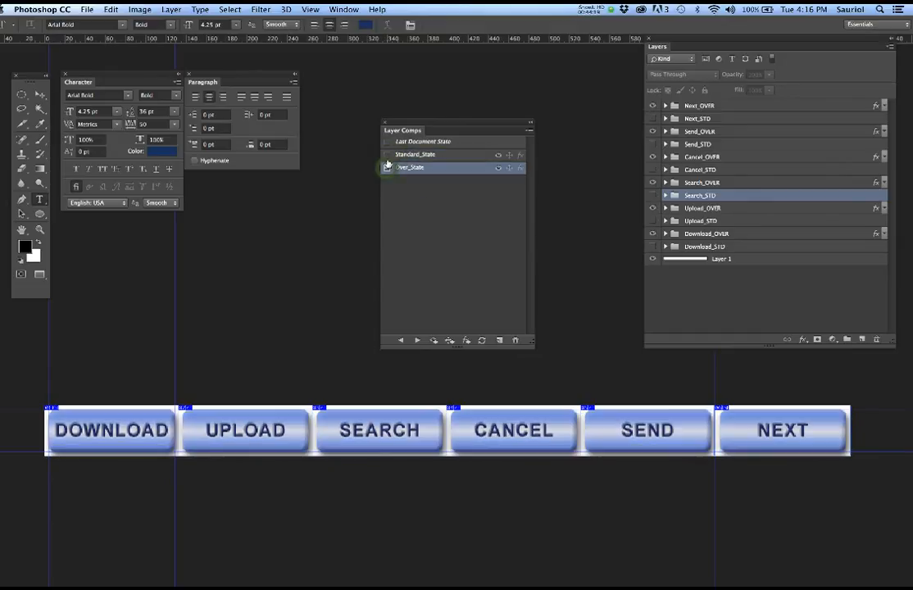
{"action": "left_click", "coordinate": [387, 155]}
{"action": "left_click", "coordinate": [387, 168]}
- Delete the Standard_State and Over_State layer comps, confirming each deletion
{"action": "left_click_drag", "start_coordinate": [475, 158], "coordinate": [518, 340]}
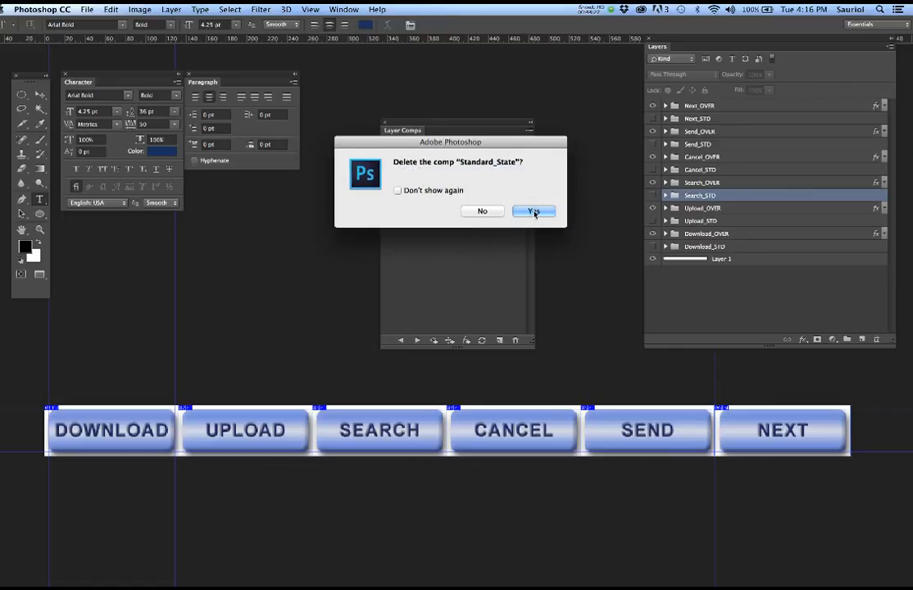
{"action": "left_click", "coordinate": [533, 211]}
{"action": "left_click_drag", "start_coordinate": [442, 155], "coordinate": [517, 341]}
{"action": "left_click", "coordinate": [533, 210]}
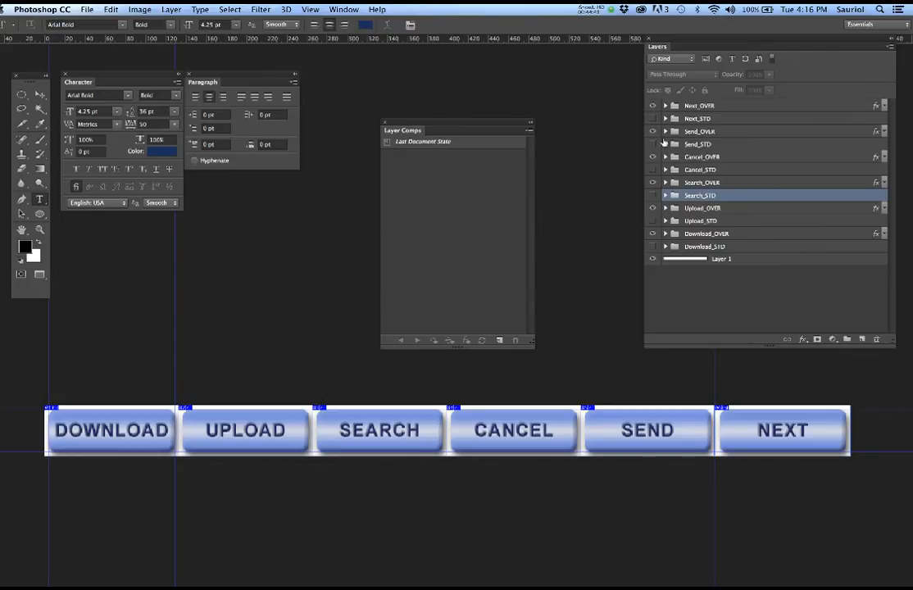
{"action": "left_click", "coordinate": [654, 105]}
{"action": "left_click", "coordinate": [654, 105]}
- Create a new layer comp named OVER_State
{"action": "left_click", "coordinate": [500, 340]}
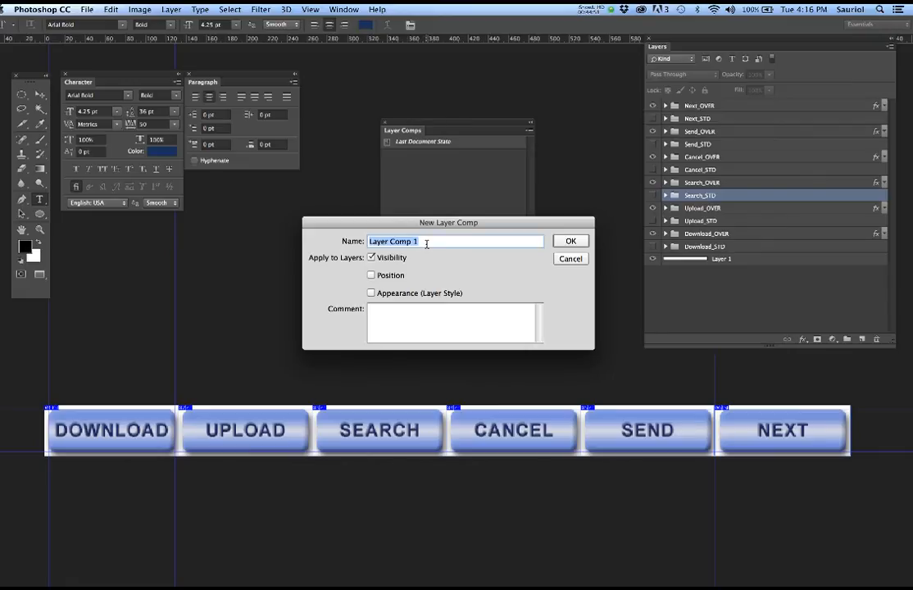
{"action": "type", "text": "OVER"}
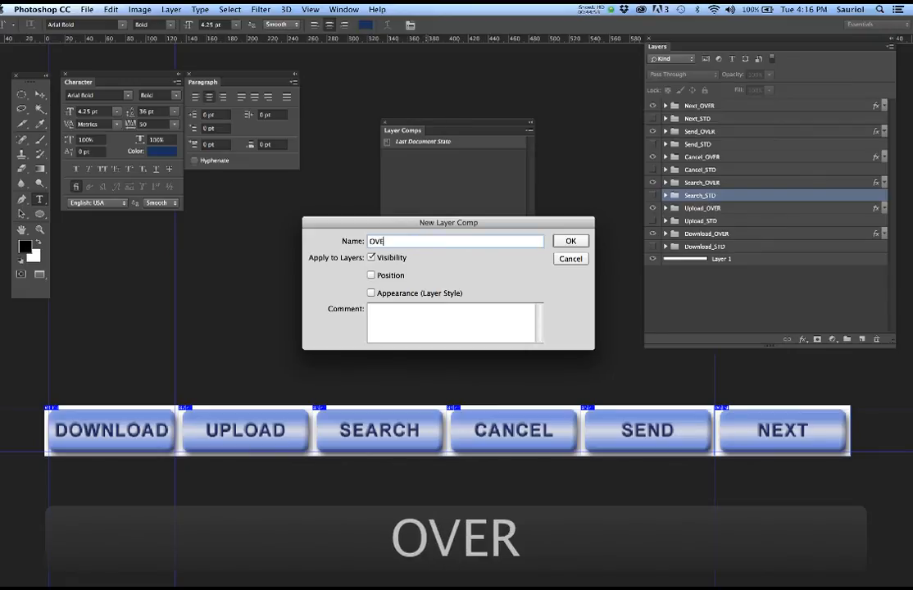
{"action": "type", "text": "_Star"}
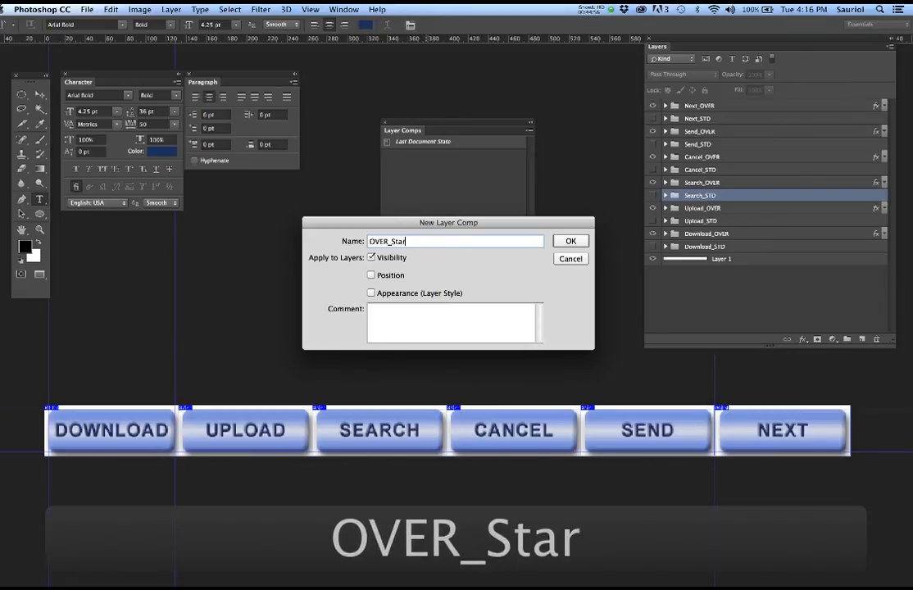
{"action": "key", "text": "BackSpace"}
{"action": "type", "text": "te"}
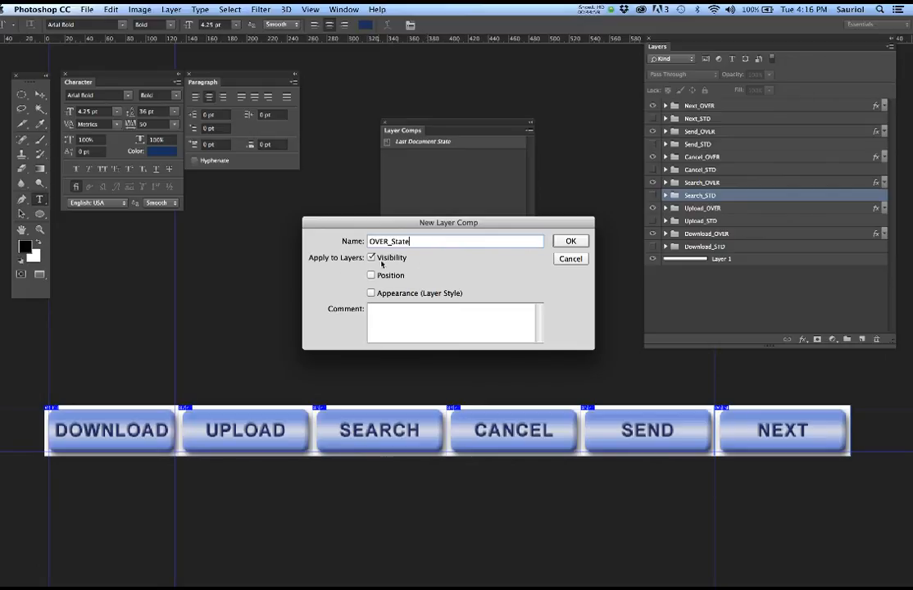
{"action": "left_click", "coordinate": [566, 244]}
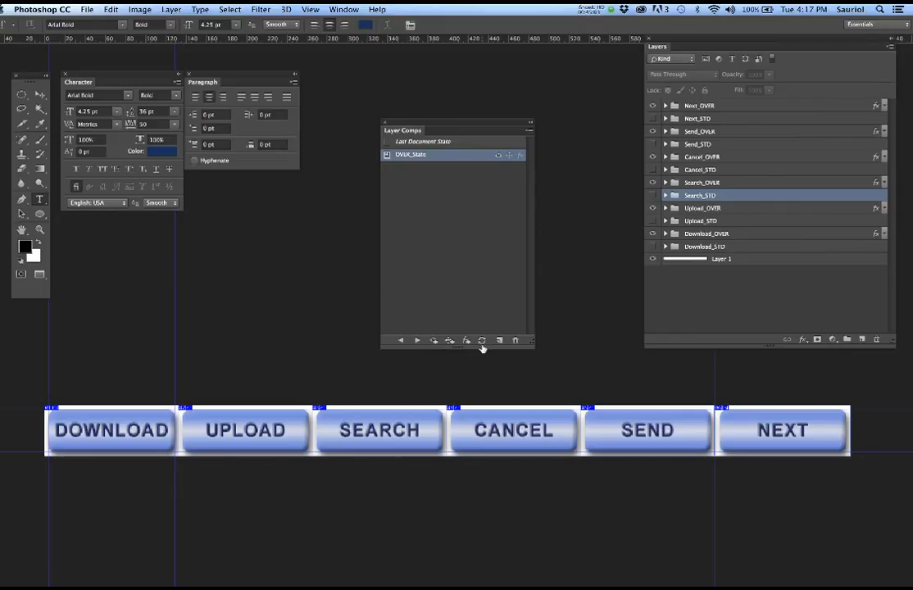
- Swap the Next and Send buttons to their STD groups and hide Cancel_OVER
{"action": "left_click", "coordinate": [404, 197]}
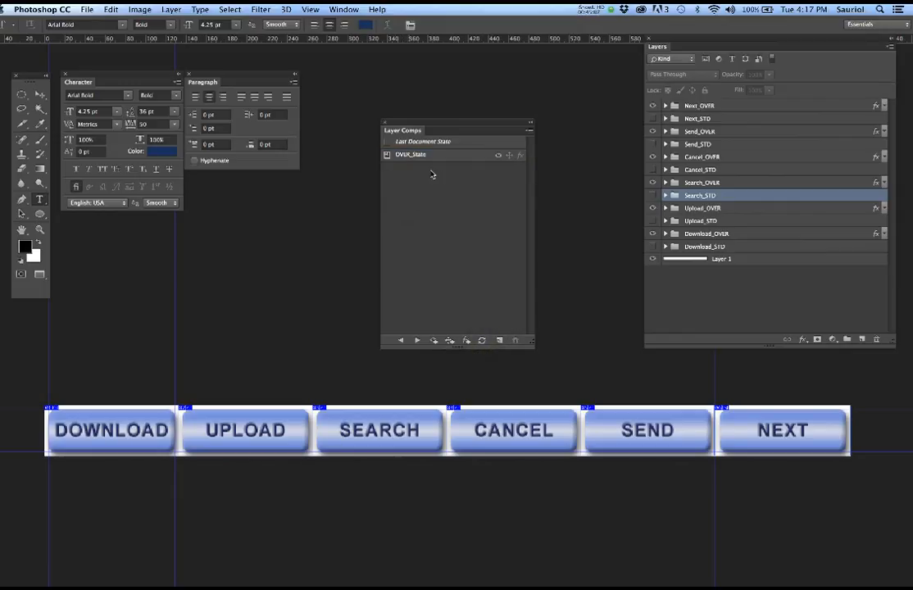
{"action": "left_click", "coordinate": [653, 182]}
{"action": "left_click", "coordinate": [652, 196]}
{"action": "left_click", "coordinate": [652, 208]}
{"action": "left_click", "coordinate": [419, 203]}
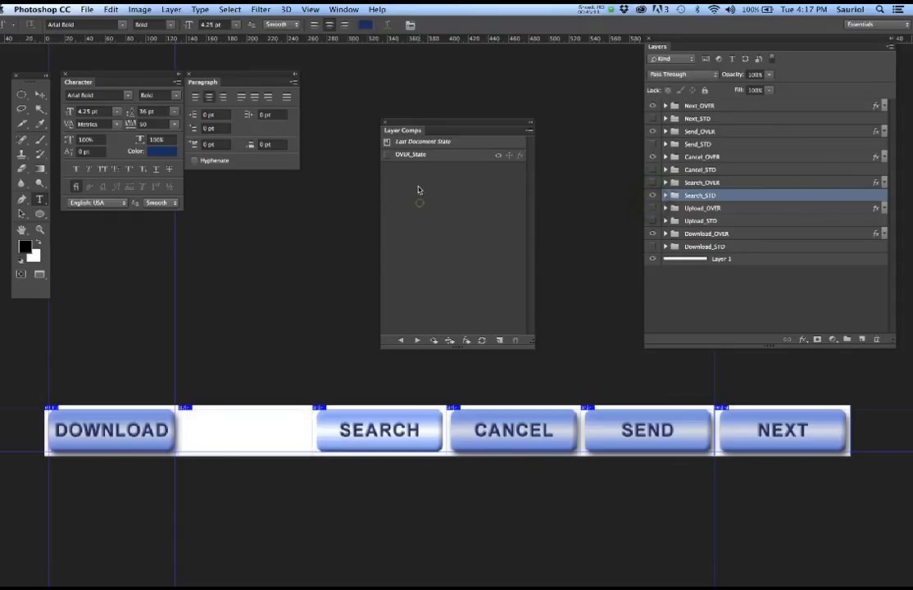
{"action": "left_click", "coordinate": [387, 155]}
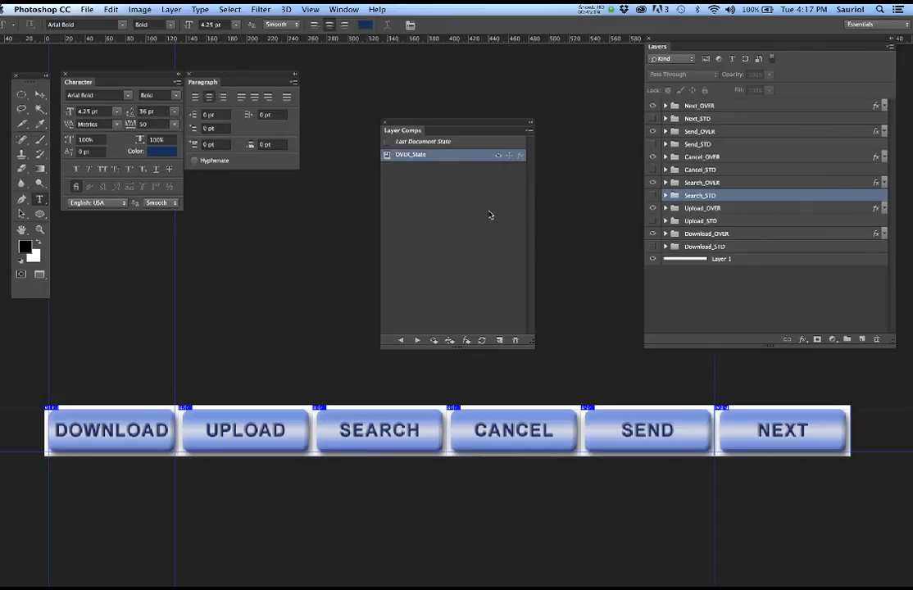
{"action": "left_click", "coordinate": [654, 106]}
{"action": "left_click", "coordinate": [654, 119]}
{"action": "left_click", "coordinate": [653, 132]}
{"action": "left_click", "coordinate": [653, 144]}
{"action": "left_click", "coordinate": [653, 156]}
- Show the STD groups and hide the OVER groups for Cancel, Search, Upload and Download
{"action": "left_click", "coordinate": [653, 170]}
{"action": "left_click", "coordinate": [653, 182]}
{"action": "left_click", "coordinate": [653, 195]}
{"action": "left_click", "coordinate": [654, 208]}
{"action": "left_click", "coordinate": [654, 221]}
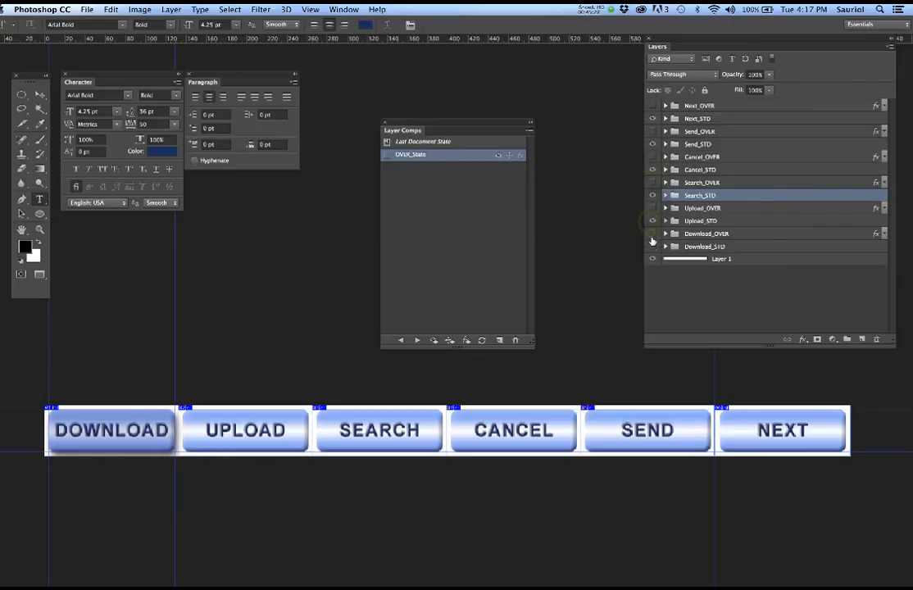
{"action": "left_click", "coordinate": [654, 233]}
{"action": "left_click", "coordinate": [654, 247]}
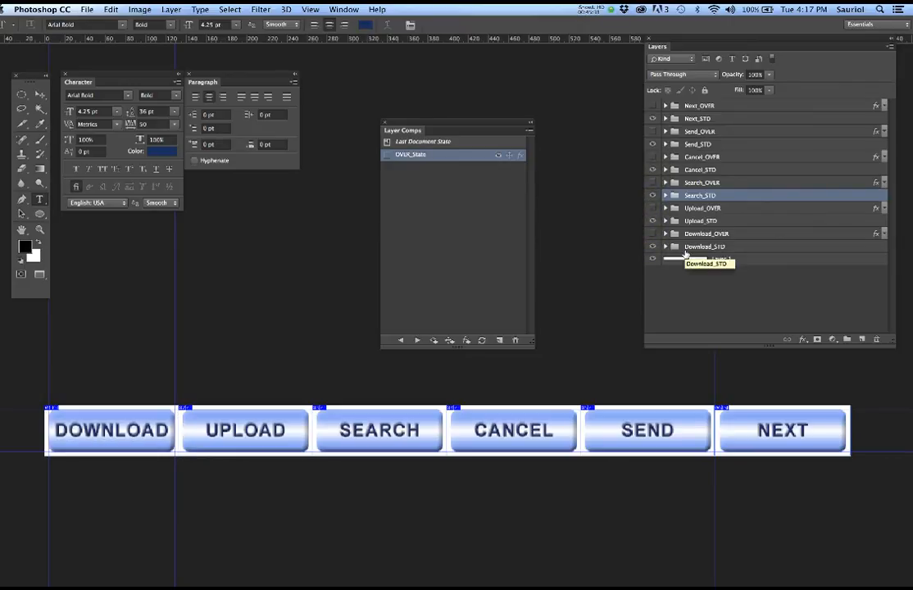
- Create a second layer comp named STANDARD_State
{"action": "left_click", "coordinate": [501, 343]}
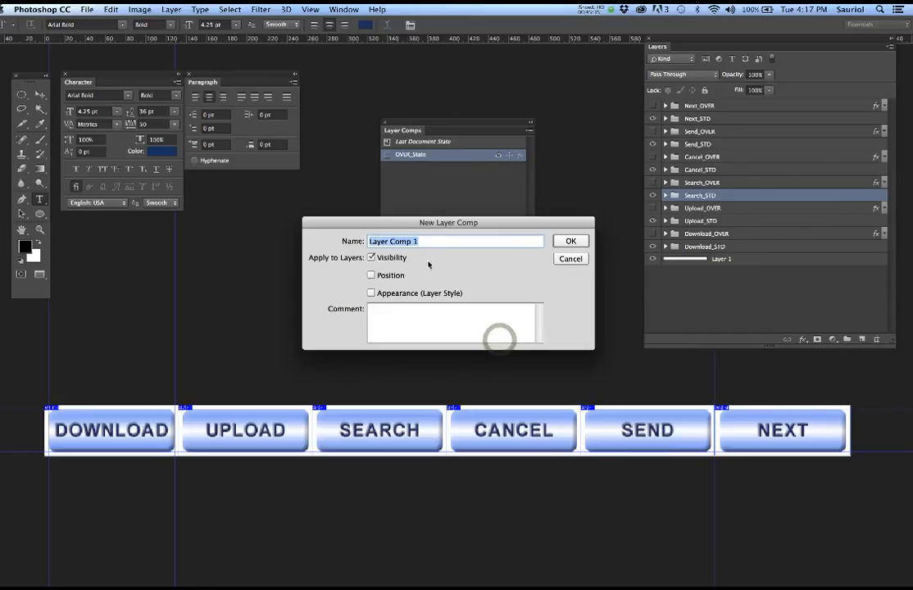
{"action": "type", "text": "S"}
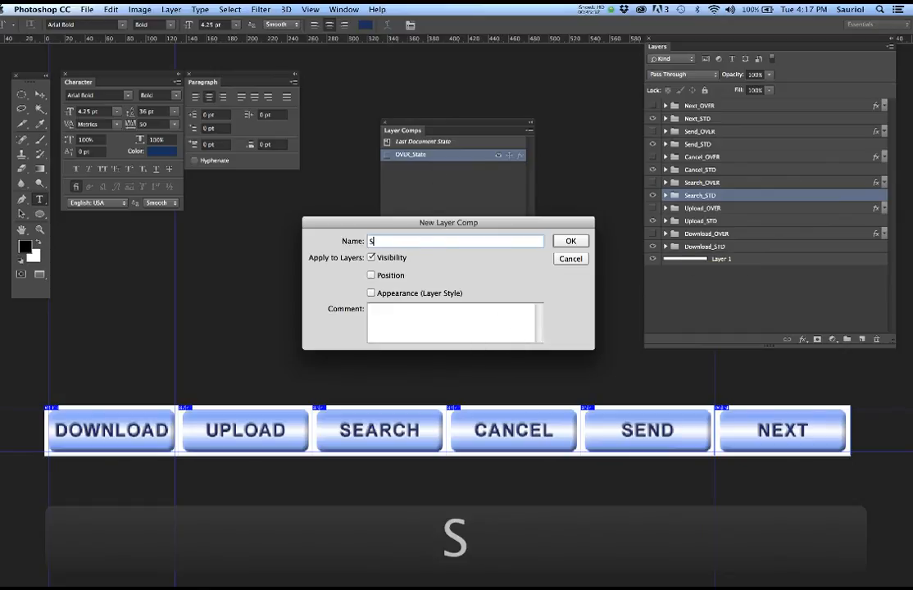
{"action": "type", "text": "T"}
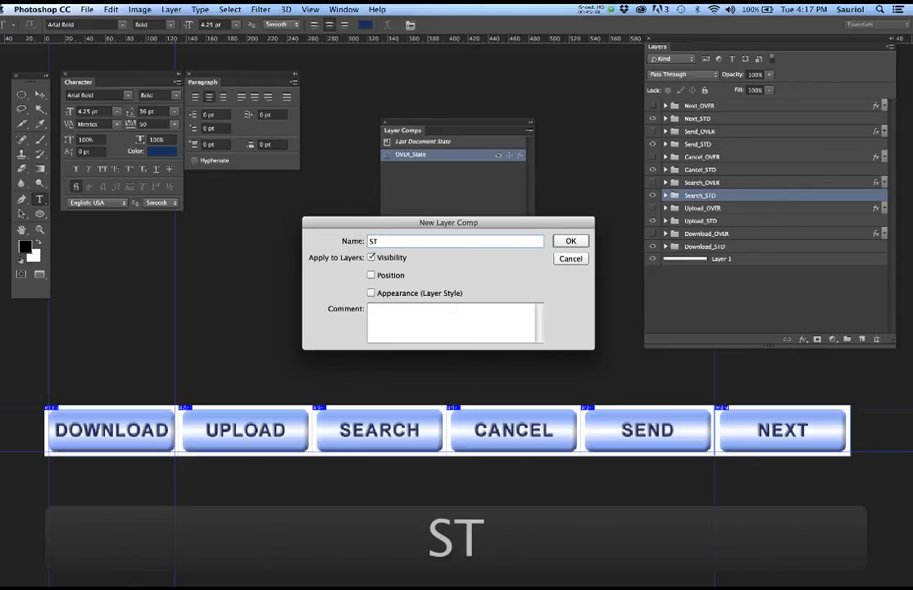
{"action": "type", "text": "AN"}
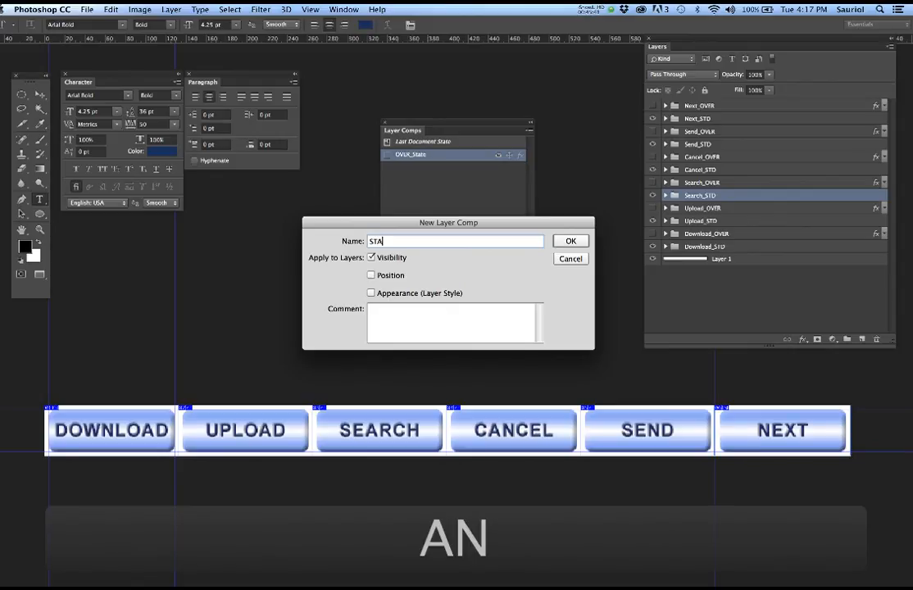
{"action": "type", "text": "DARD"}
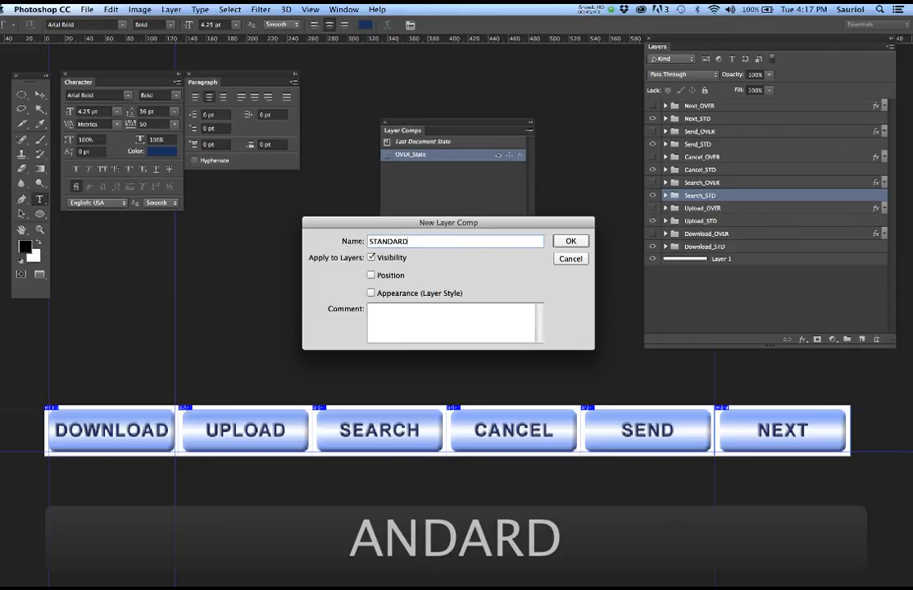
{"action": "type", "text": "_State"}
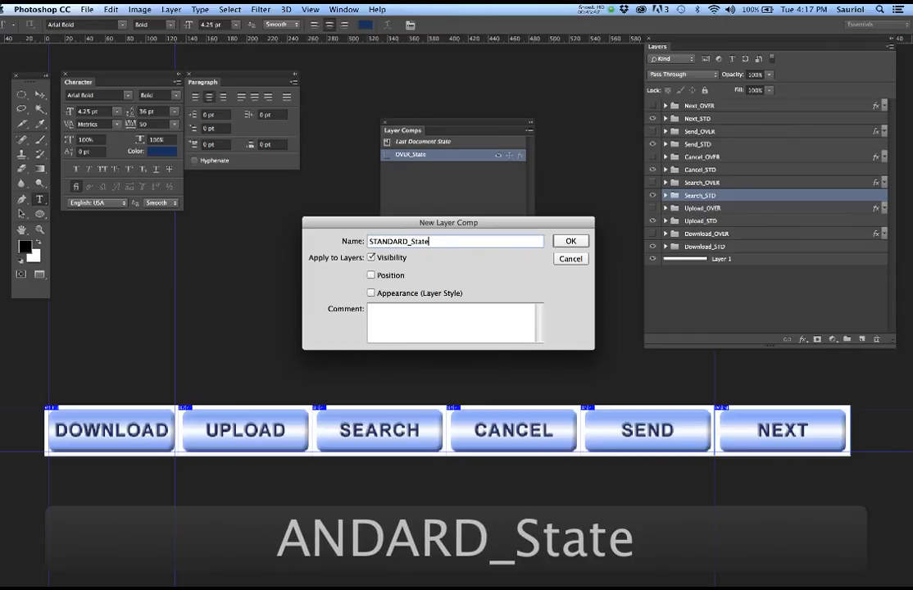
{"action": "left_click", "coordinate": [571, 241]}
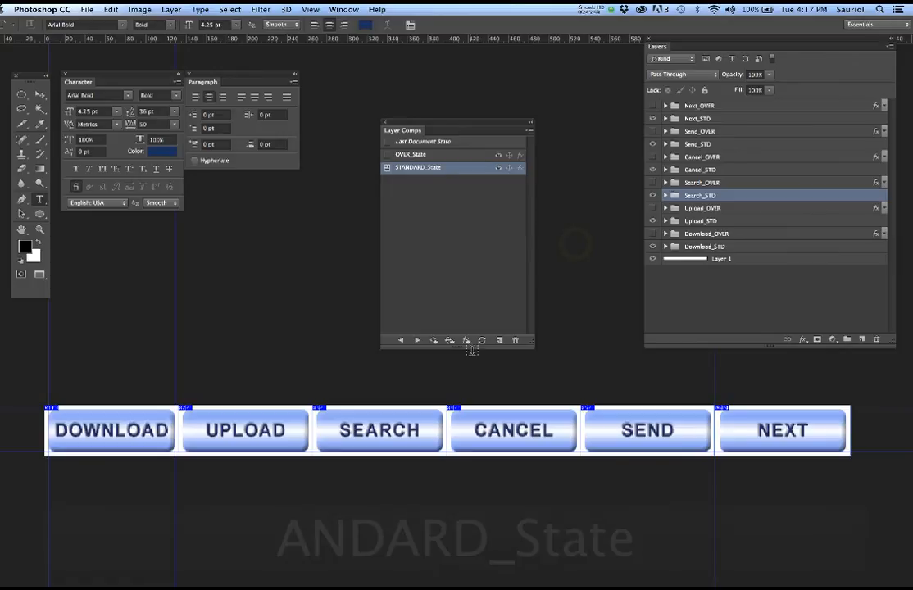
- Test the OVER_State and STANDARD_State comps, save the document, then apply STANDARD_State
{"action": "left_click", "coordinate": [424, 220]}
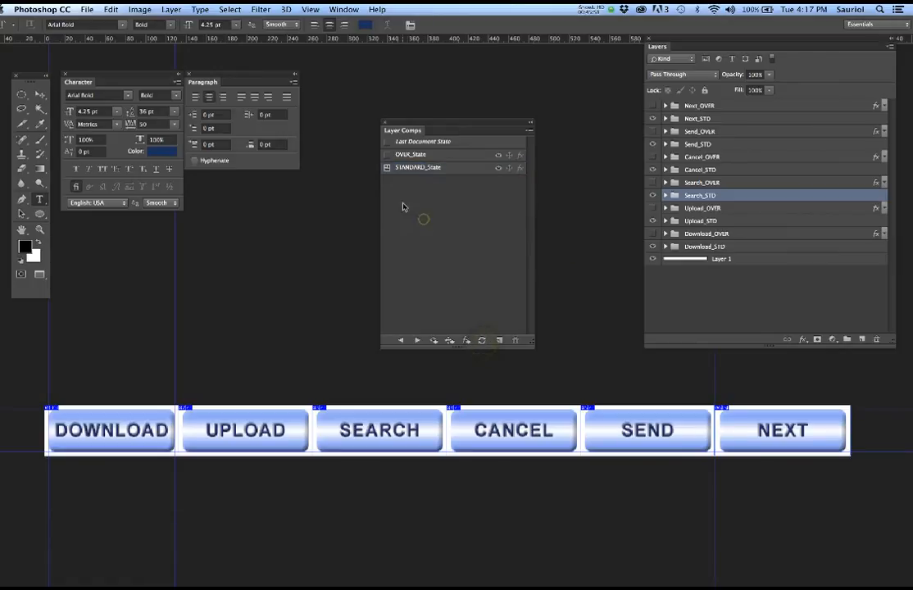
{"action": "left_click", "coordinate": [387, 155]}
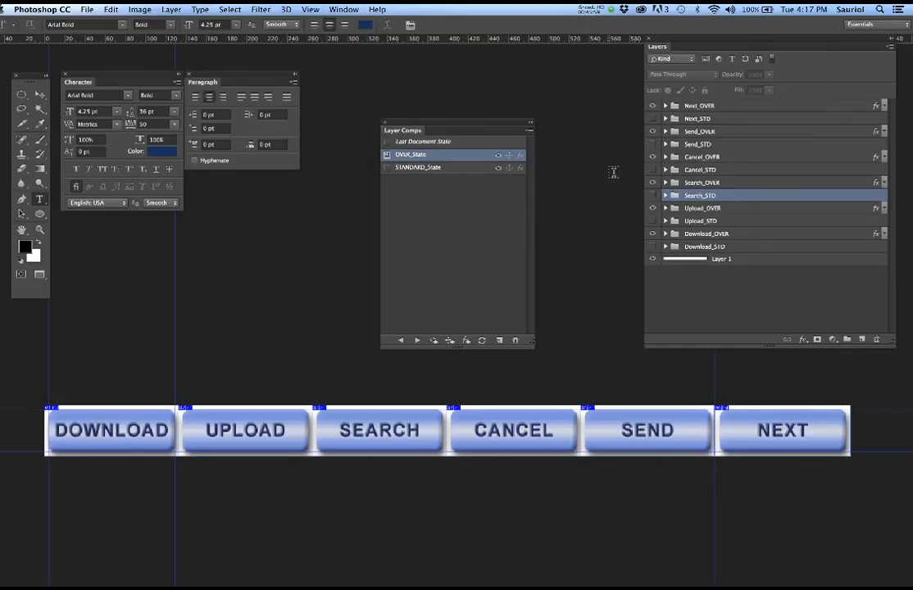
{"action": "left_click", "coordinate": [387, 168]}
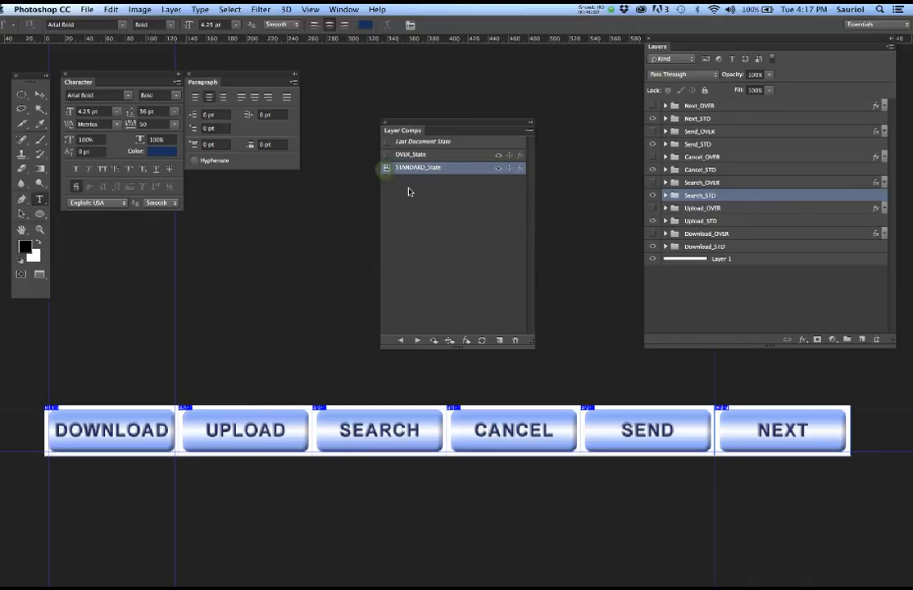
{"action": "left_click", "coordinate": [388, 155]}
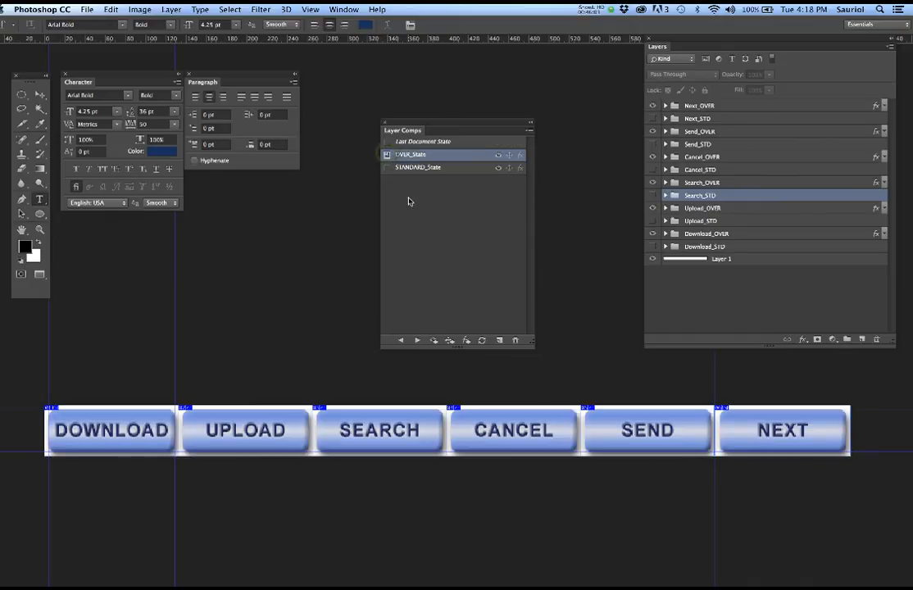
{"action": "key", "text": "super+s"}
{"action": "left_click", "coordinate": [387, 169]}
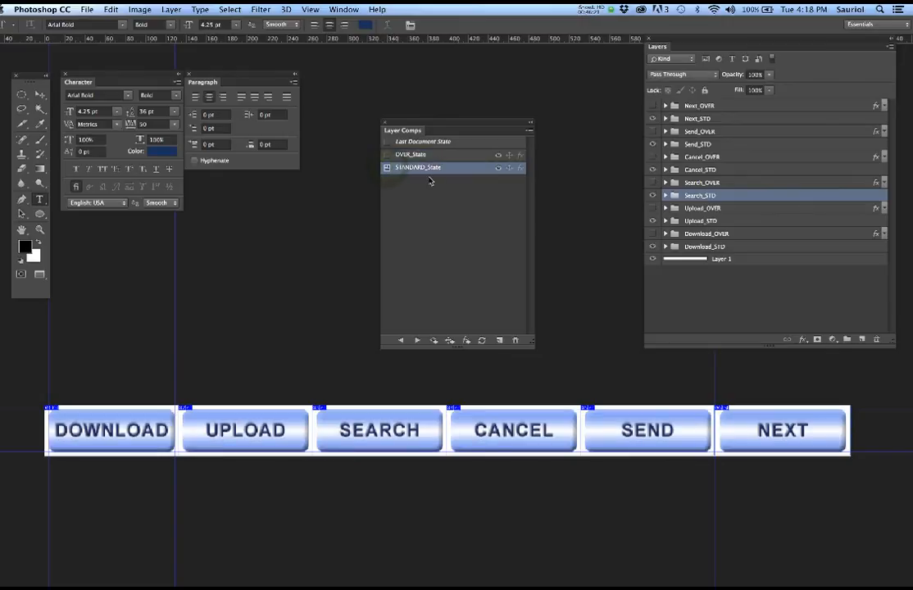
- Clear all existing slices, move the Layer Comps panel aside, and choose the Slice Tool
{"action": "left_click", "coordinate": [312, 9]}
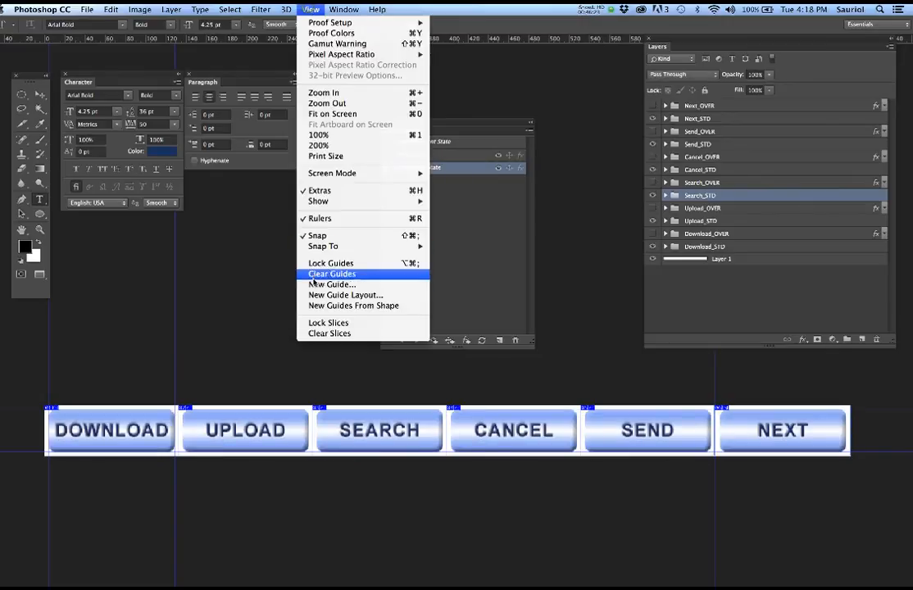
{"action": "left_click", "coordinate": [329, 332]}
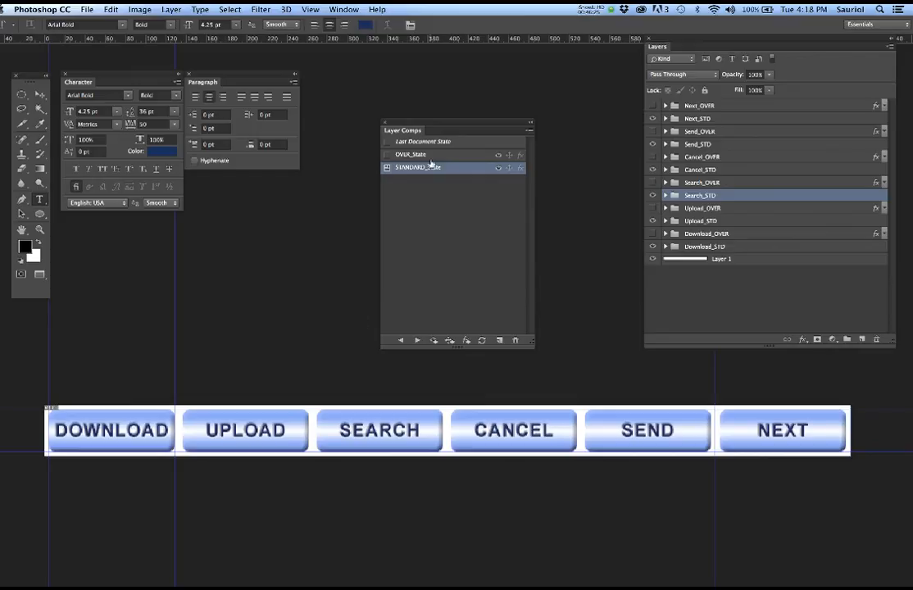
{"action": "left_click_drag", "start_coordinate": [452, 125], "coordinate": [484, 87]}
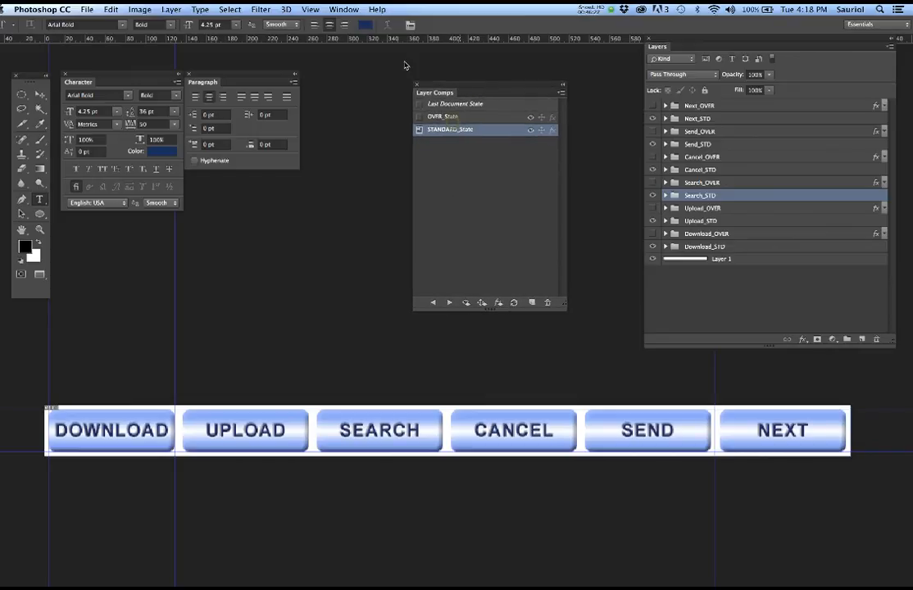
{"action": "left_click", "coordinate": [316, 9]}
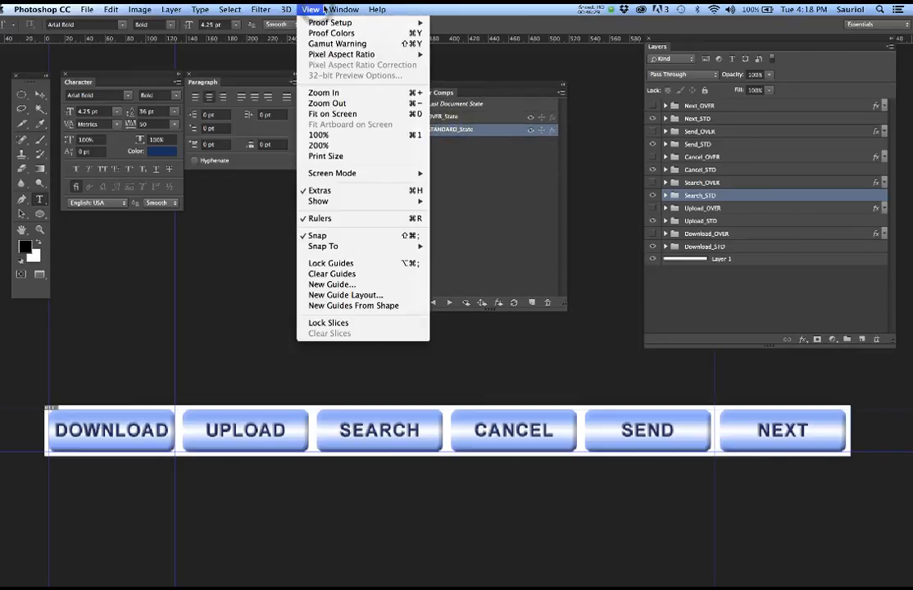
{"action": "mouse_move", "coordinate": [344, 9]}
{"action": "left_click", "coordinate": [625, 137]}
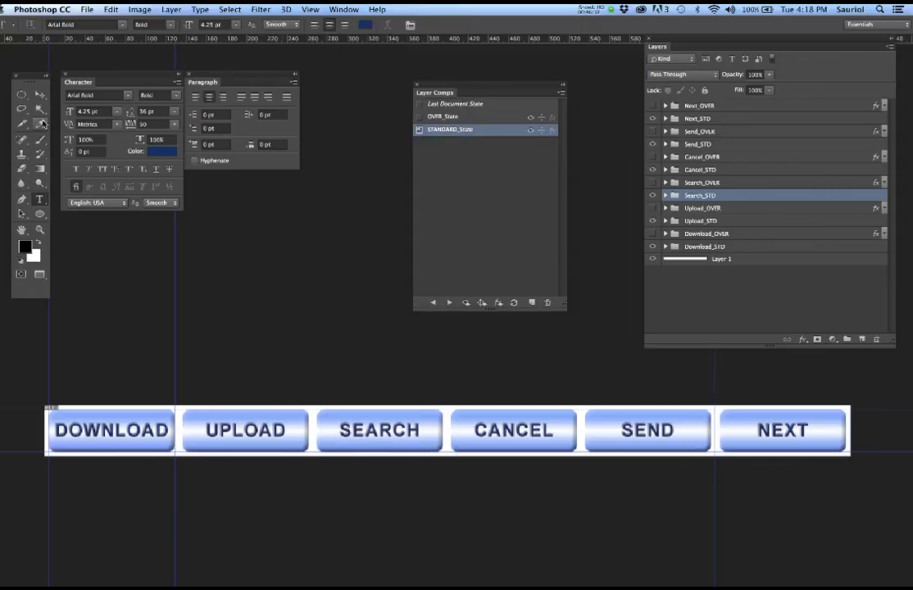
{"action": "left_click", "coordinate": [23, 124]}
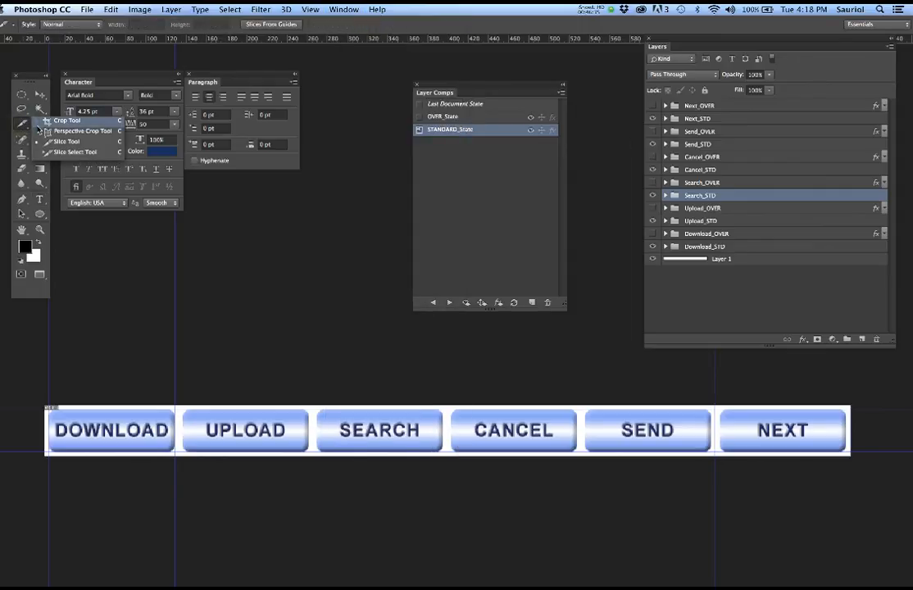
- Zoom in and draw slices around the DOWNLOAD, UPLOAD and SEARCH buttons
{"action": "left_click", "coordinate": [49, 141]}
{"action": "key", "text": "super+plus"}
{"action": "key", "text": "super+plus"}
{"action": "left_click_drag", "start_coordinate": [131, 441], "coordinate": [305, 392]}
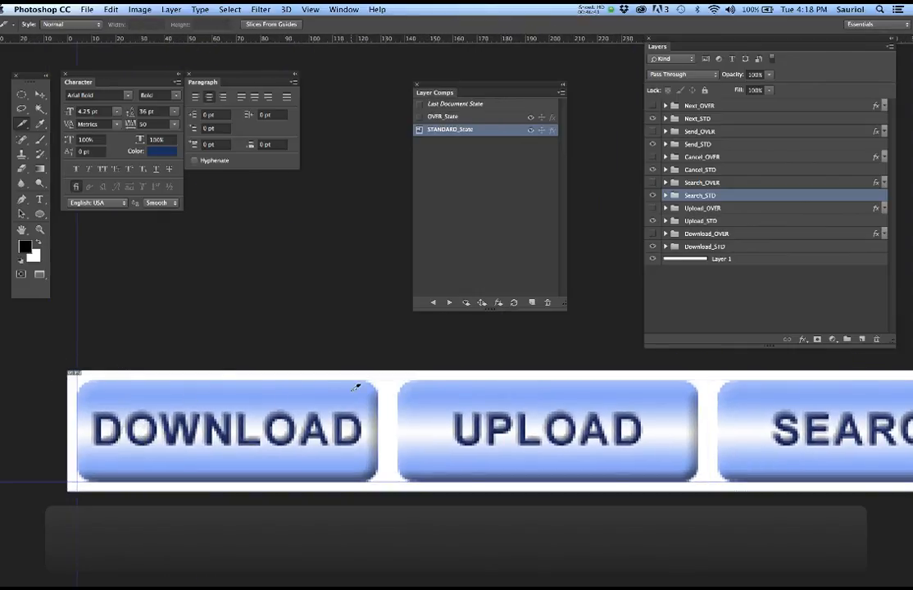
{"action": "left_click_drag", "start_coordinate": [45, 355], "coordinate": [400, 540]}
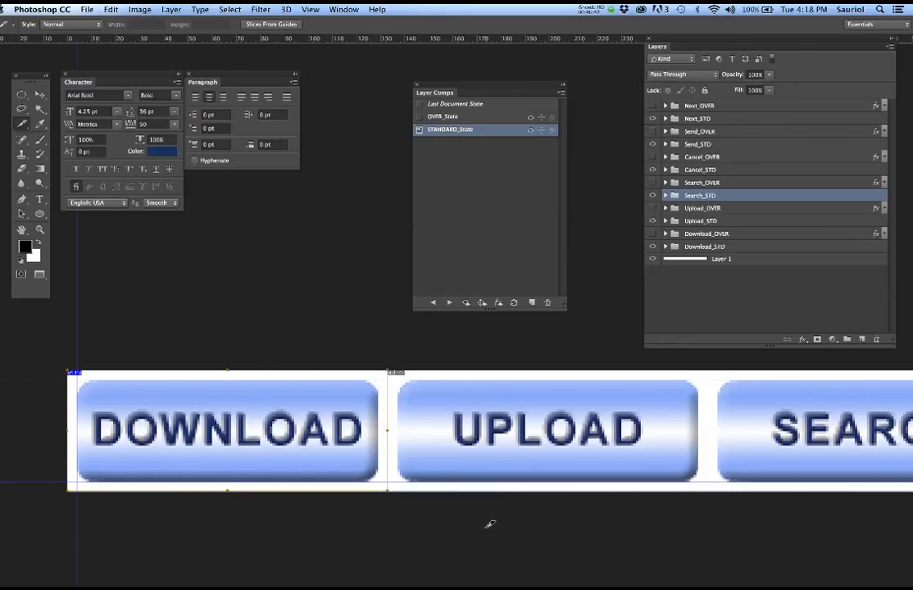
{"action": "scroll", "coordinate": [410, 524], "scroll_direction": "right", "scroll_amount": 5}
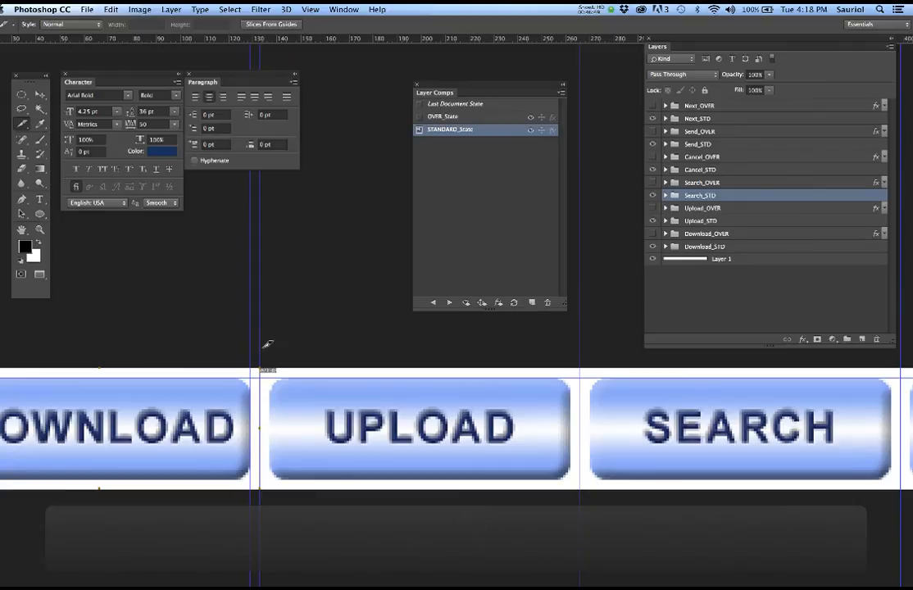
{"action": "left_click_drag", "start_coordinate": [263, 345], "coordinate": [587, 518]}
{"action": "scroll", "coordinate": [645, 532], "scroll_direction": "right", "scroll_amount": 6}
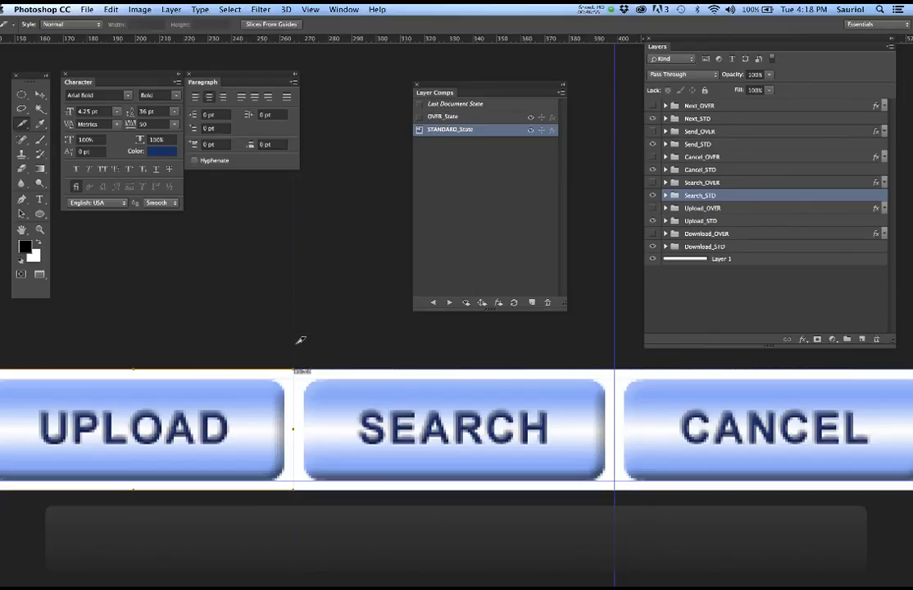
{"action": "left_click_drag", "start_coordinate": [297, 345], "coordinate": [619, 485]}
- Slice the CANCEL, SEND and NEXT buttons, save the document, and zoom back out
{"action": "scroll", "coordinate": [620, 482], "scroll_direction": "right", "scroll_amount": 5}
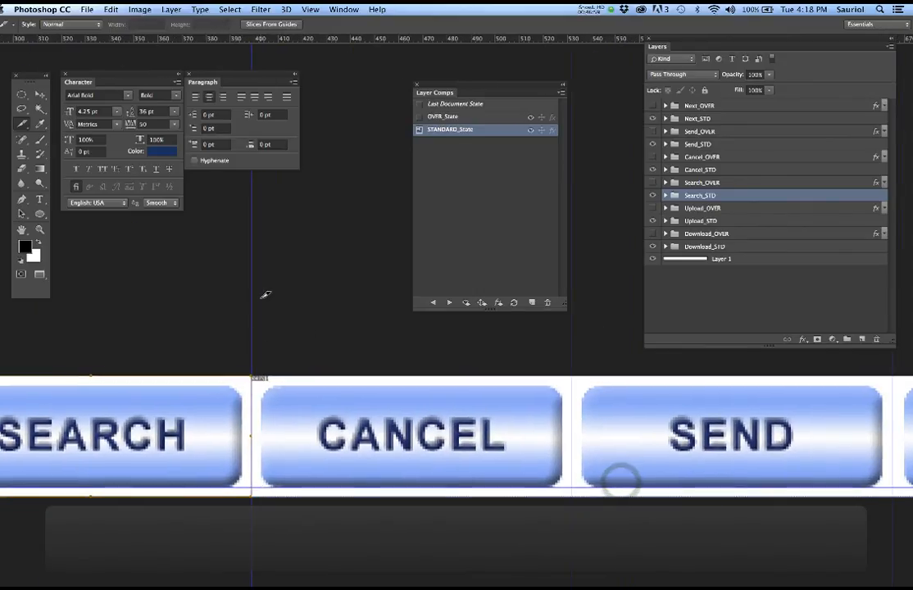
{"action": "left_click_drag", "start_coordinate": [252, 325], "coordinate": [578, 541]}
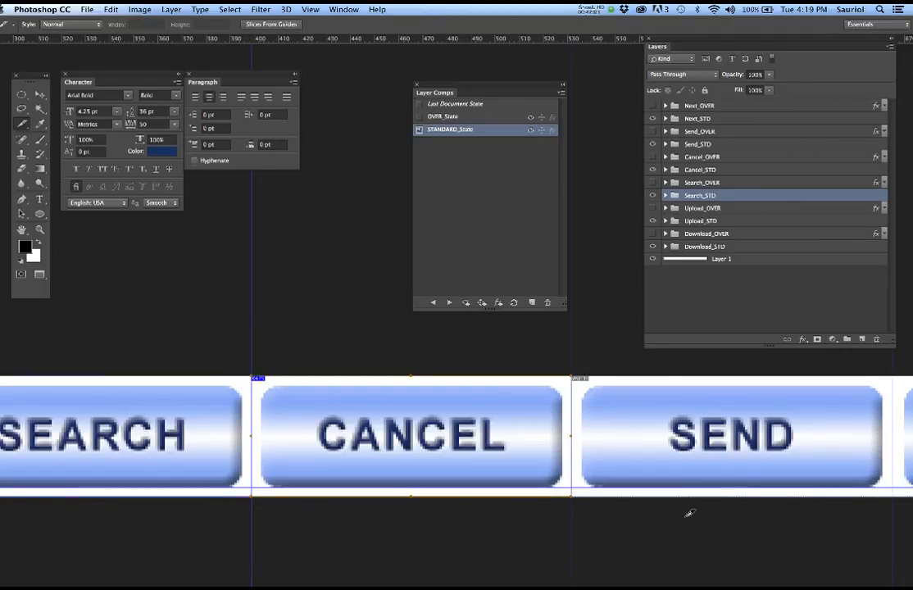
{"action": "scroll", "coordinate": [722, 490], "scroll_direction": "right", "scroll_amount": 5}
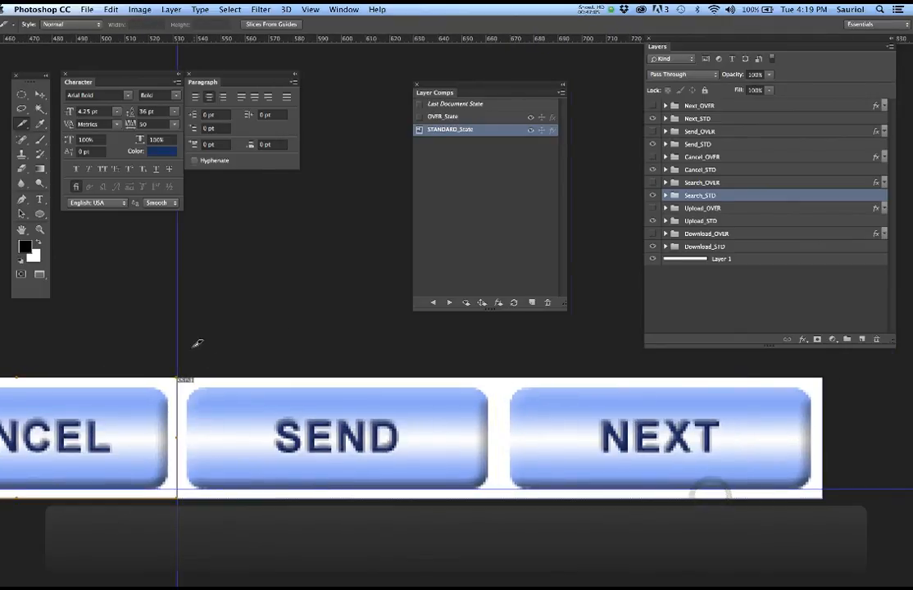
{"action": "left_click_drag", "start_coordinate": [180, 351], "coordinate": [498, 527]}
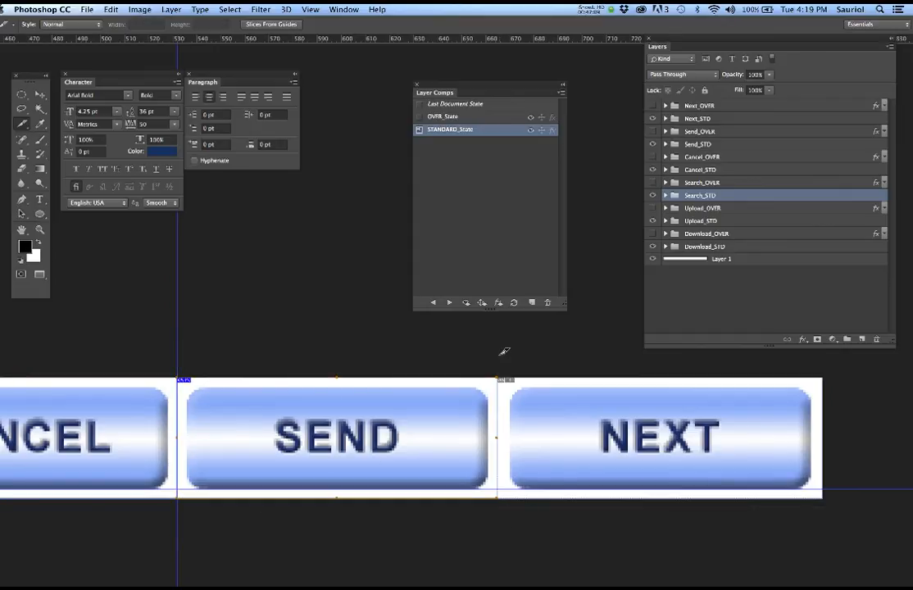
{"action": "left_click_drag", "start_coordinate": [498, 355], "coordinate": [823, 533]}
{"action": "key", "text": "super+s"}
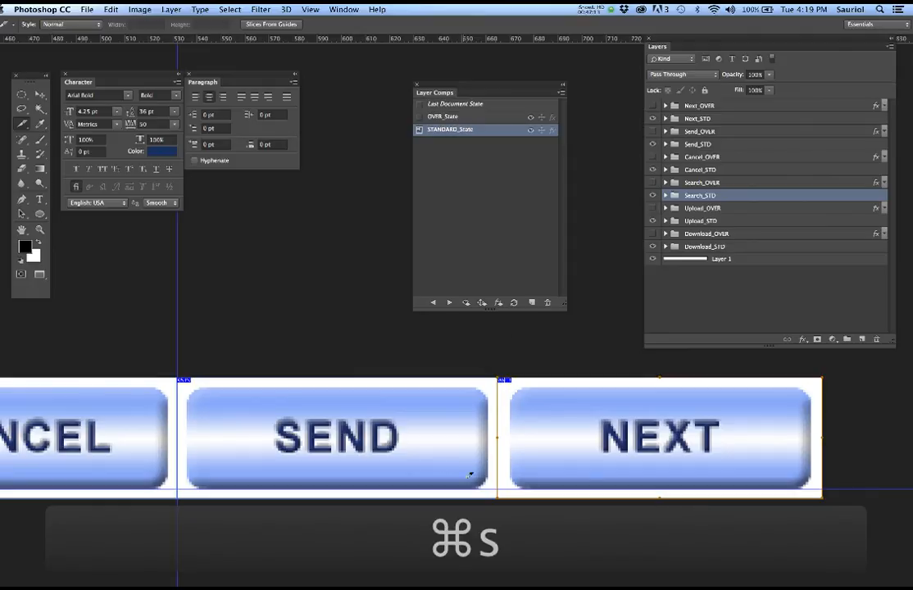
{"action": "scroll", "coordinate": [428, 455], "scroll_direction": "down", "scroll_amount": 3}
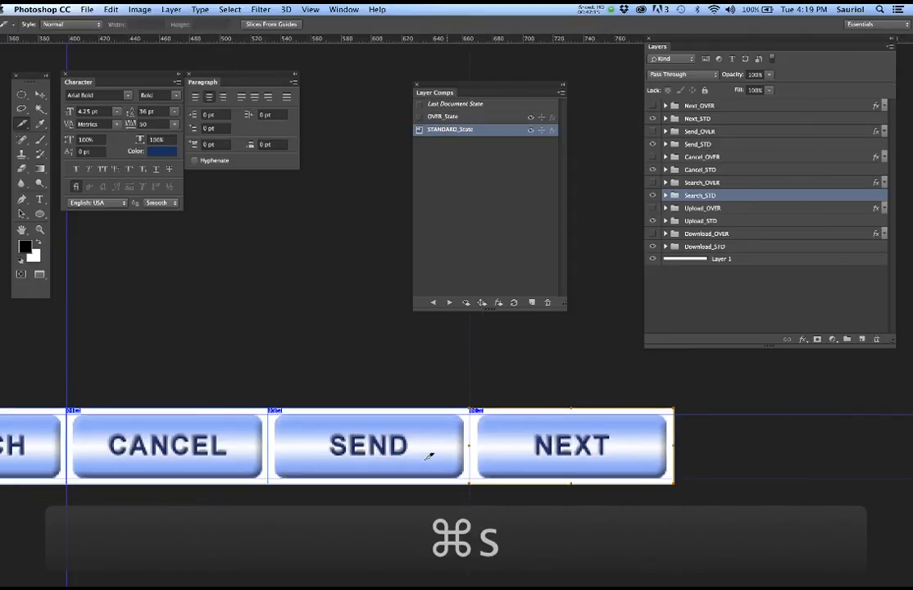
{"action": "scroll", "coordinate": [415, 474], "scroll_direction": "down", "scroll_amount": 4}
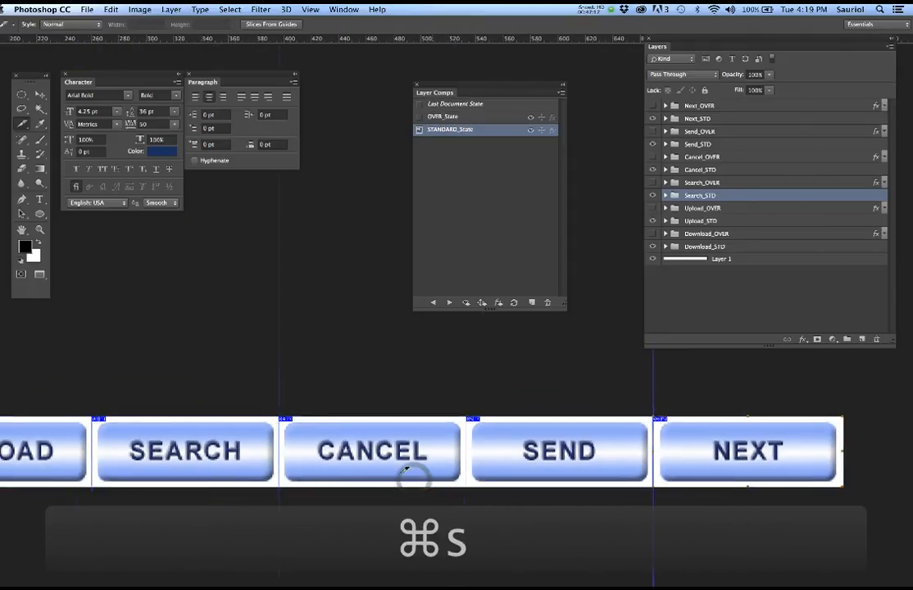
{"action": "scroll", "coordinate": [405, 470], "scroll_direction": "down", "scroll_amount": 2}
{"action": "scroll", "coordinate": [468, 478], "scroll_direction": "left", "scroll_amount": 5}
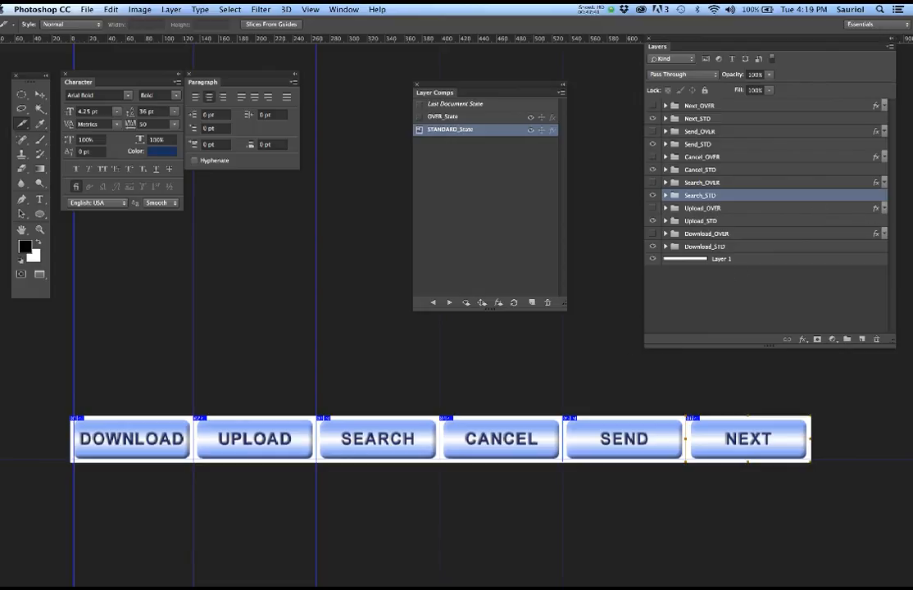
- Hide Photoshop's panels and navigate Finder back to the MovieFiles folder
{"action": "key", "text": "Tab"}
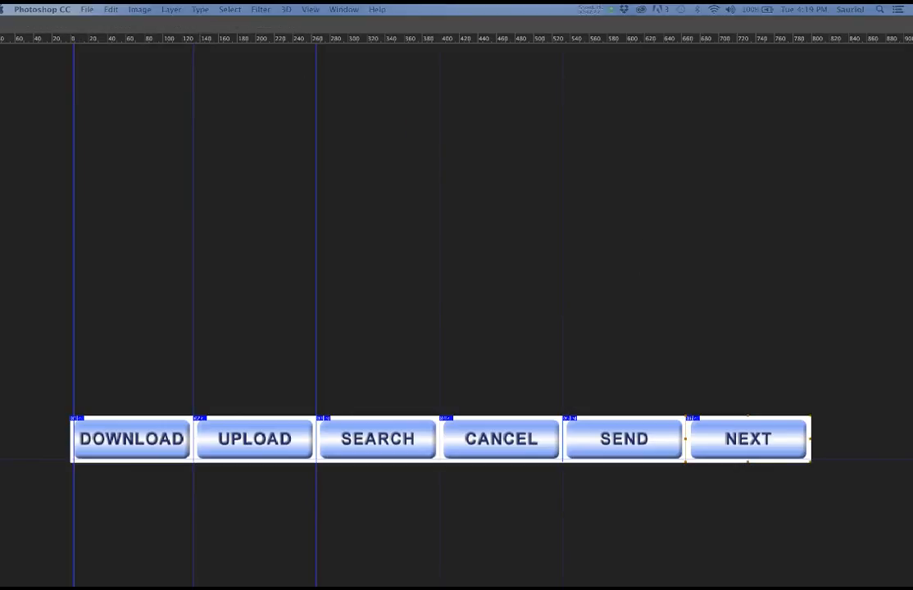
{"action": "left_click_drag", "start_coordinate": [910, 127], "coordinate": [394, 69]}
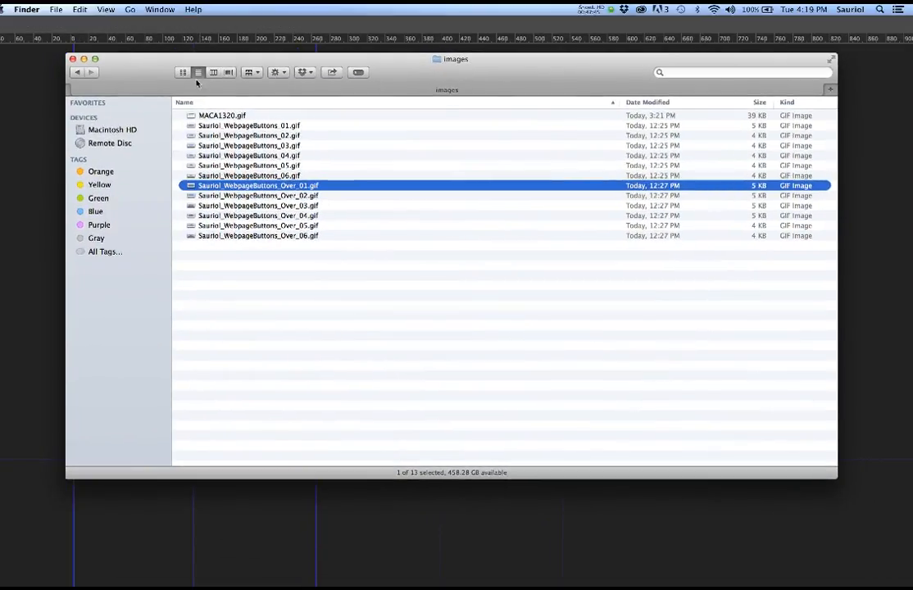
{"action": "left_click", "coordinate": [77, 73]}
{"action": "left_click", "coordinate": [77, 73]}
{"action": "left_click_drag", "start_coordinate": [364, 54], "coordinate": [395, 66]}
- Create a folder named OnScreenWebFolder in MovieFiles and move the Finder window off screen
{"action": "right_click", "coordinate": [272, 228]}
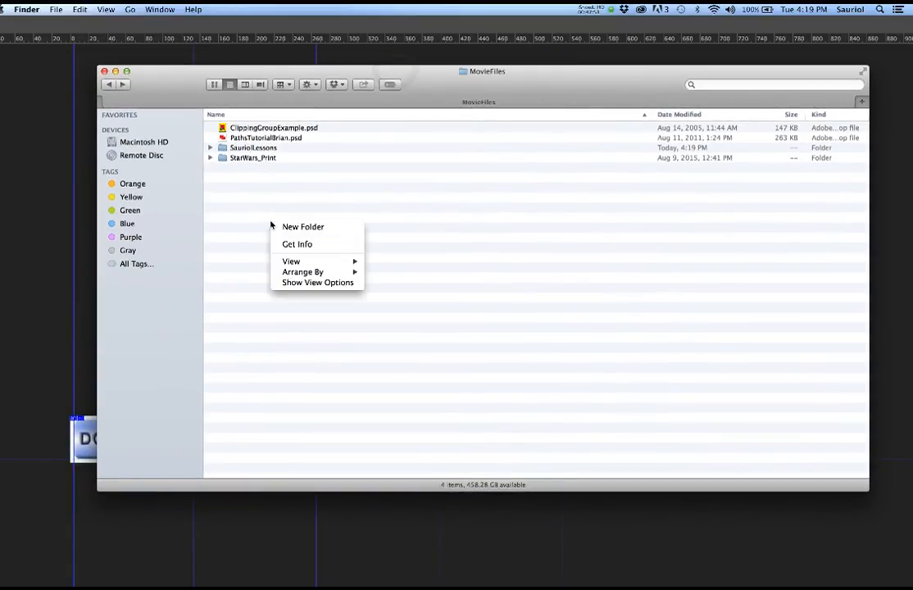
{"action": "left_click", "coordinate": [283, 228]}
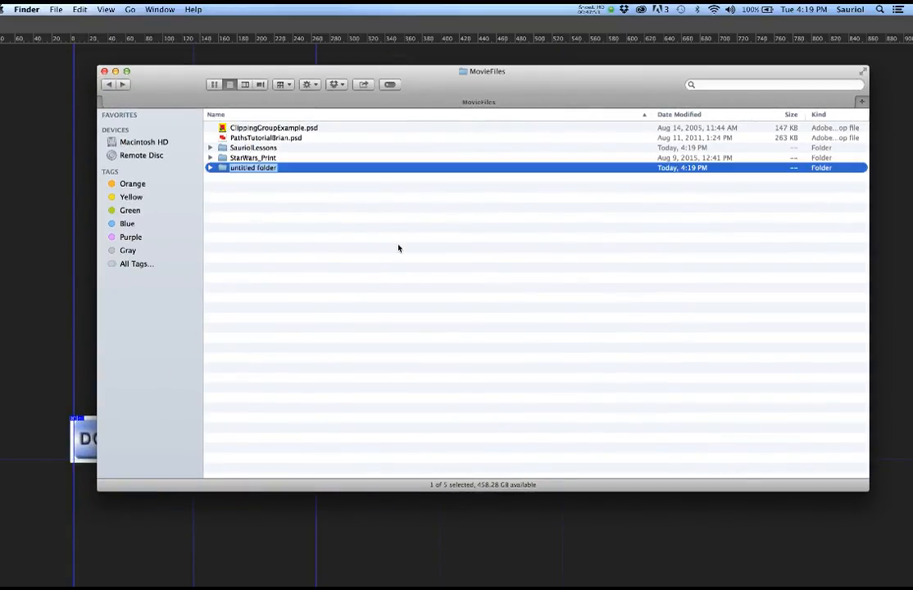
{"action": "type", "text": "OnScreen"}
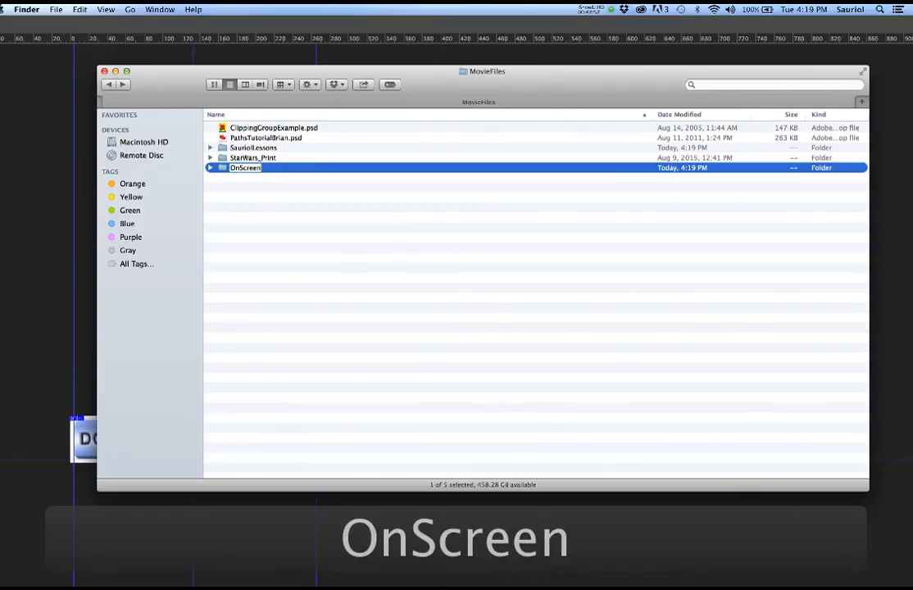
{"action": "type", "text": "Web"}
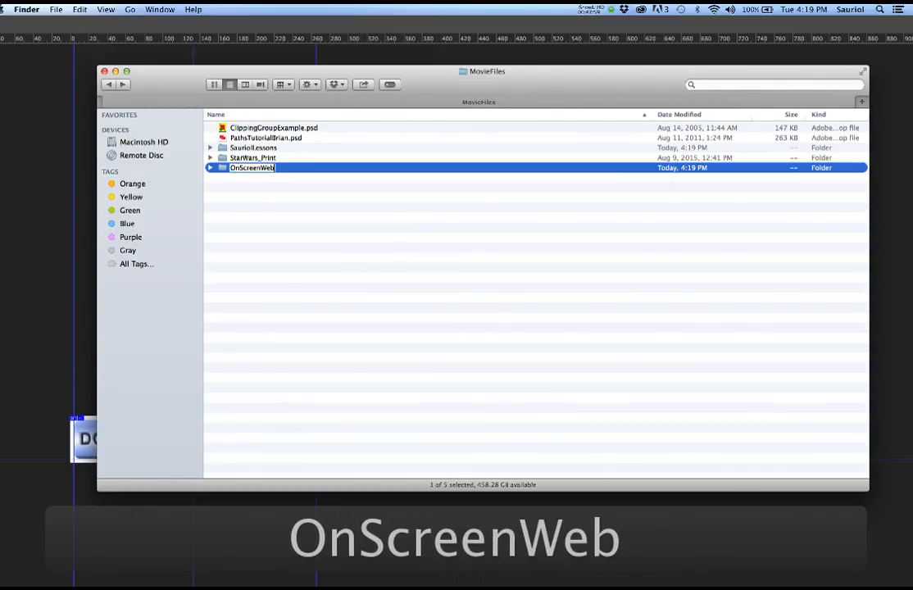
{"action": "type", "text": "Folder"}
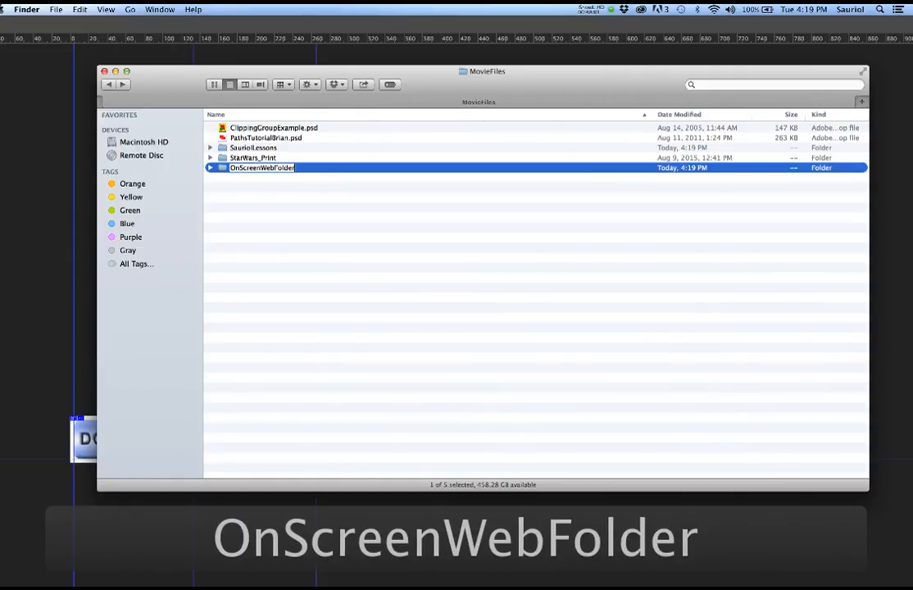
{"action": "left_click", "coordinate": [246, 201]}
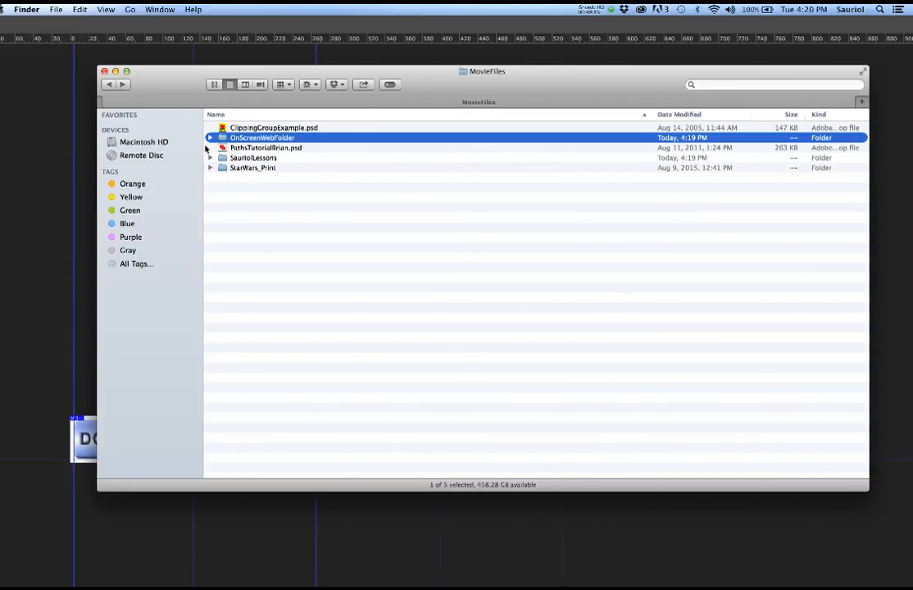
{"action": "left_click", "coordinate": [154, 81]}
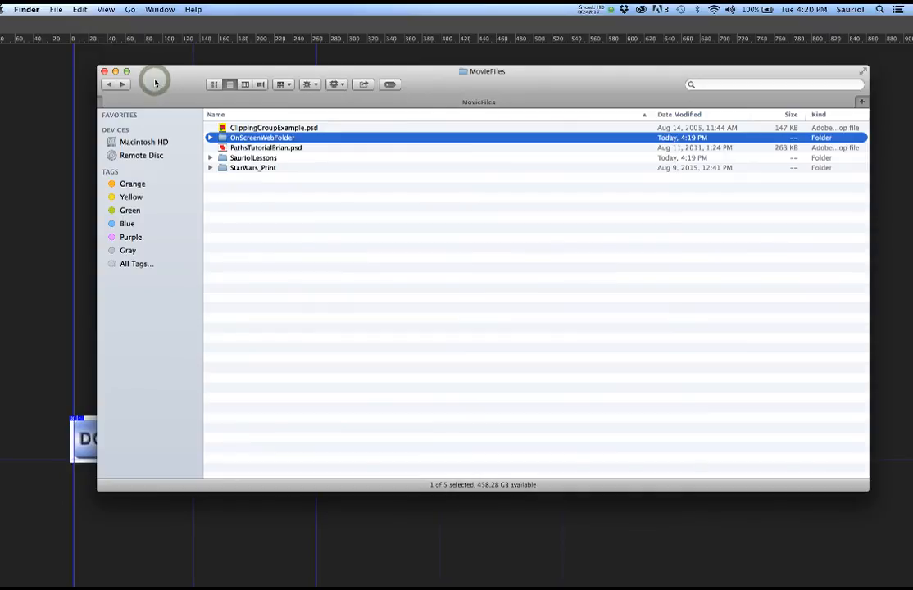
{"action": "left_click_drag", "start_coordinate": [155, 83], "coordinate": [912, 85]}
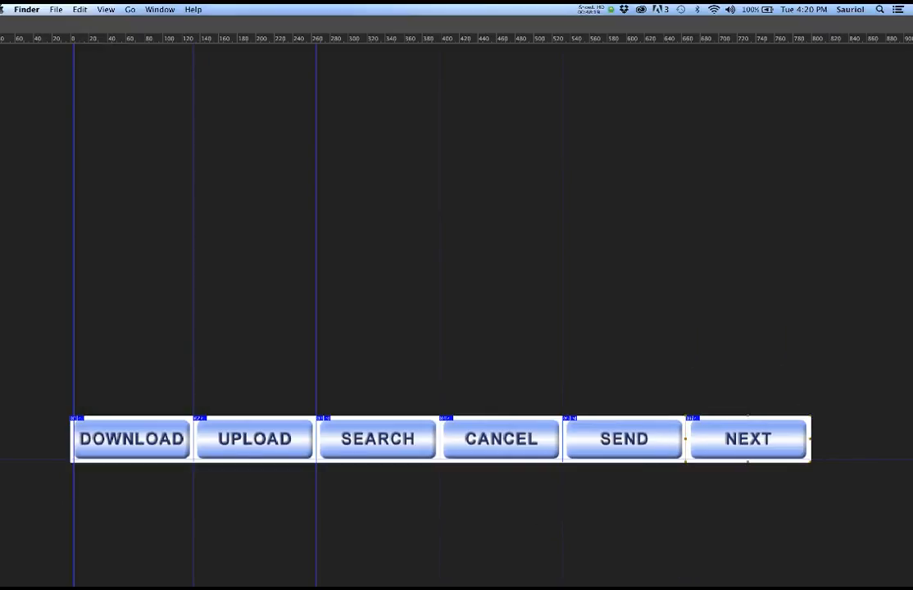
{"action": "left_click", "coordinate": [502, 221]}
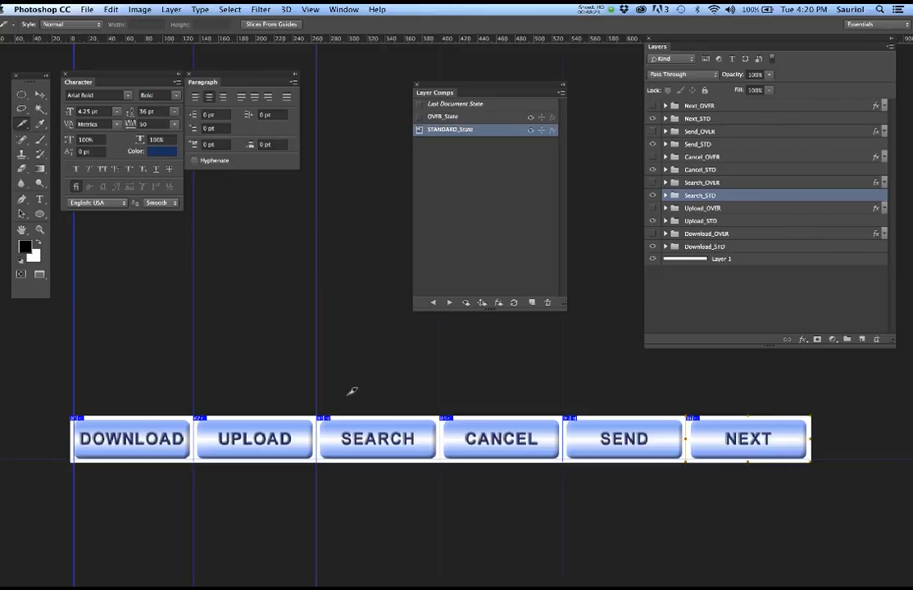
{"action": "key", "text": "super+s"}
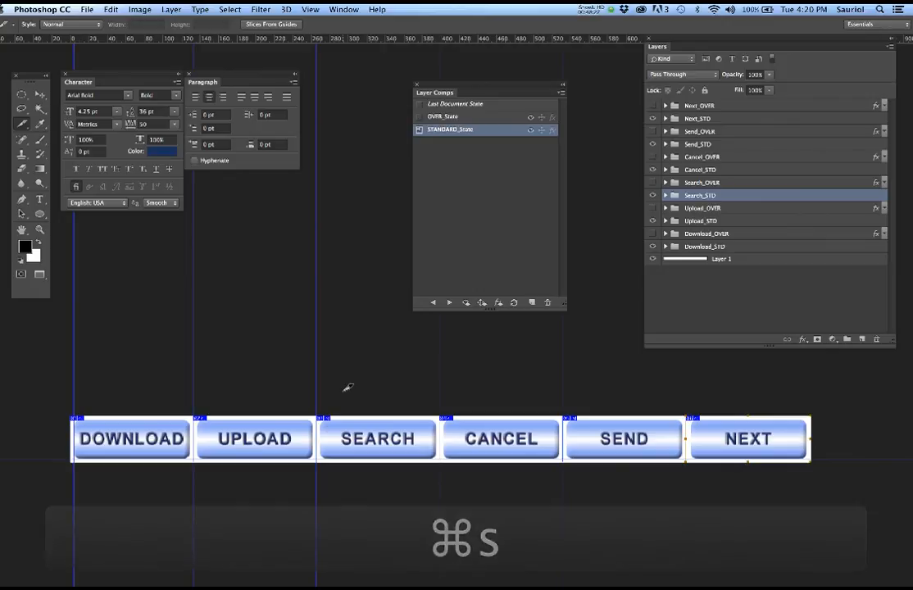
{"action": "left_click", "coordinate": [87, 9]}
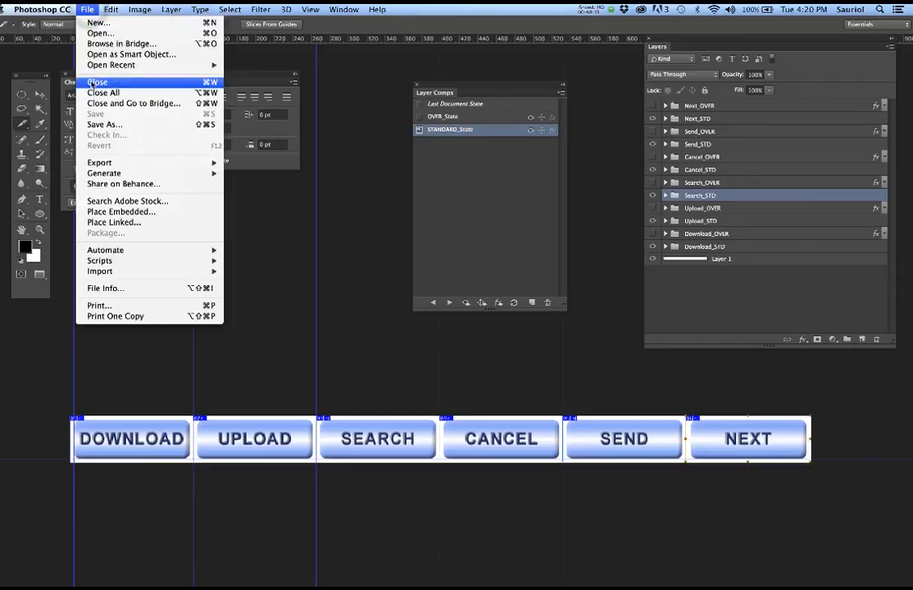
{"action": "mouse_move", "coordinate": [96, 166]}
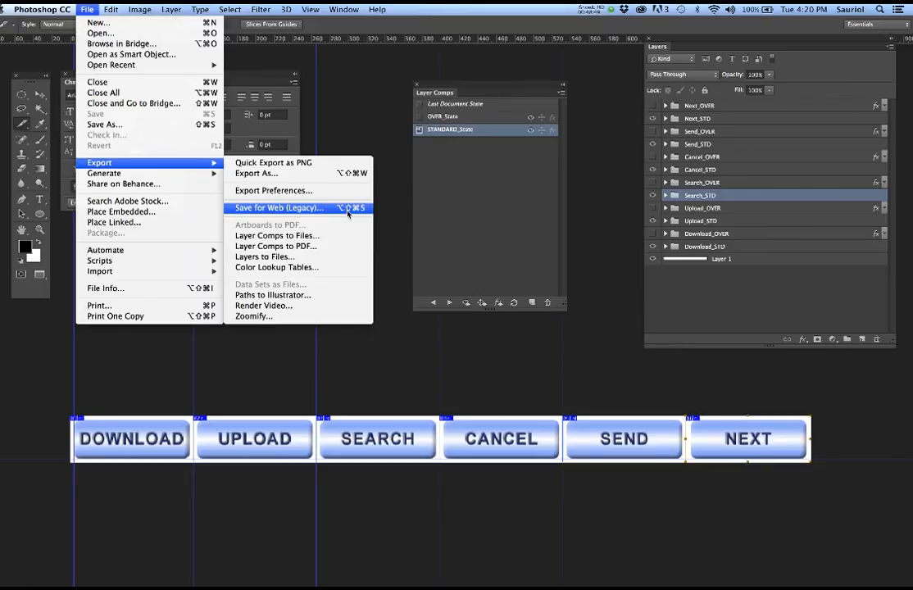
{"action": "left_click", "coordinate": [390, 267]}
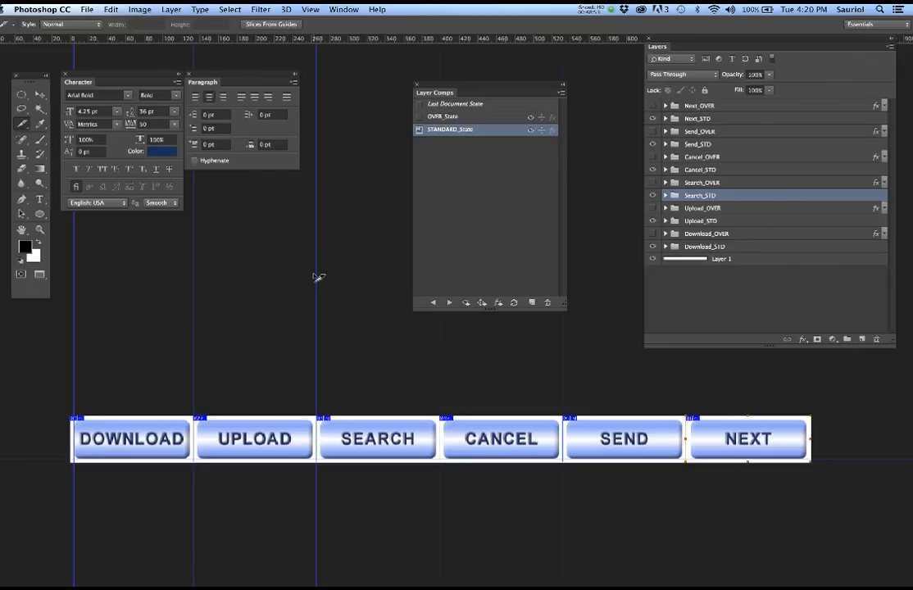
{"action": "key", "text": "alt+super+shift+s"}
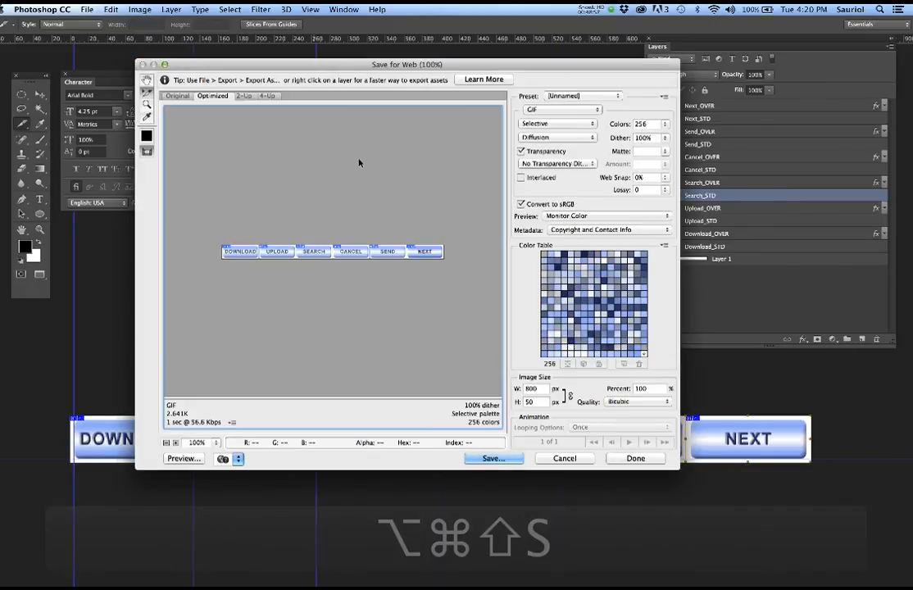
- Select all the button slices in the Save for Web preview
{"action": "scroll", "coordinate": [343, 213], "scroll_direction": "up", "scroll_amount": 5}
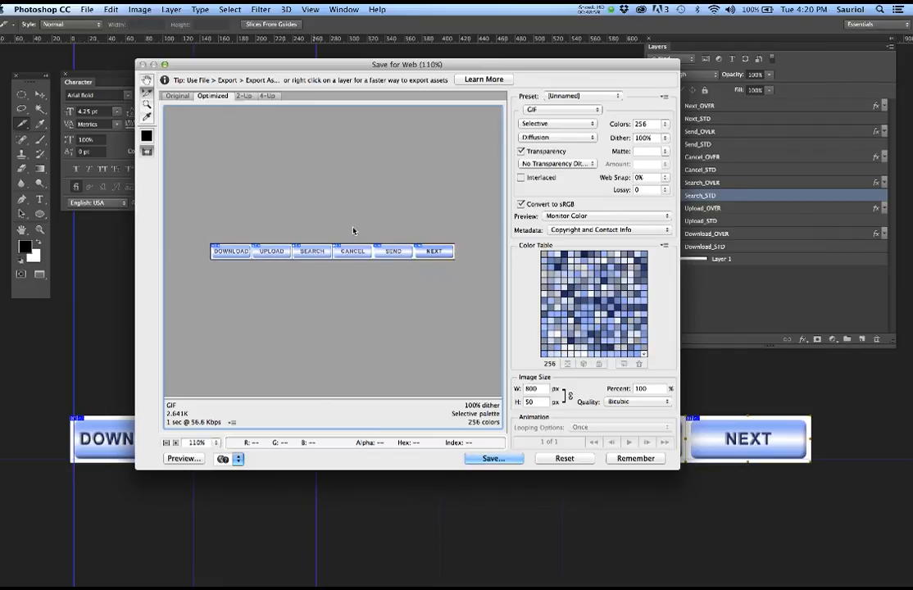
{"action": "scroll", "coordinate": [353, 230], "scroll_direction": "up", "scroll_amount": 1}
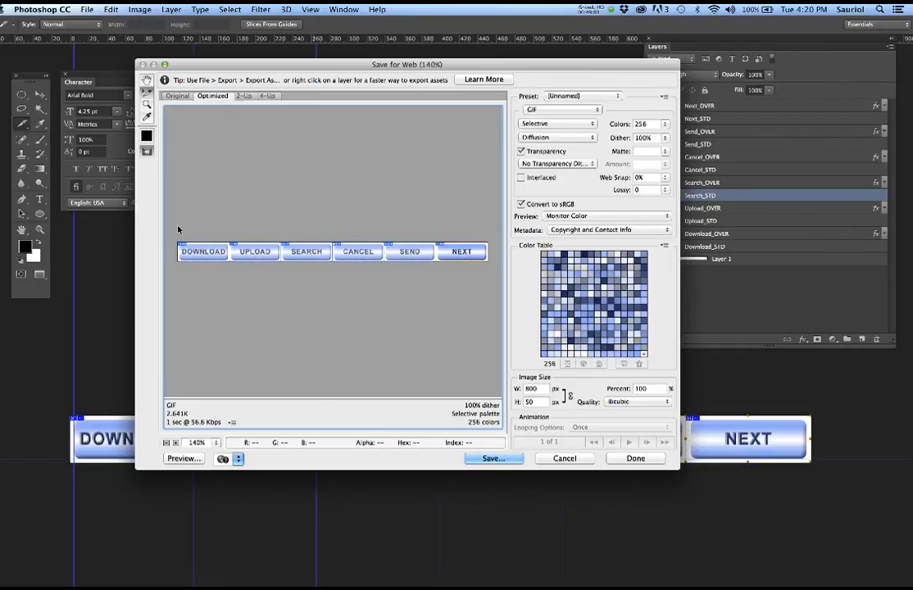
{"action": "left_click_drag", "start_coordinate": [168, 222], "coordinate": [495, 278]}
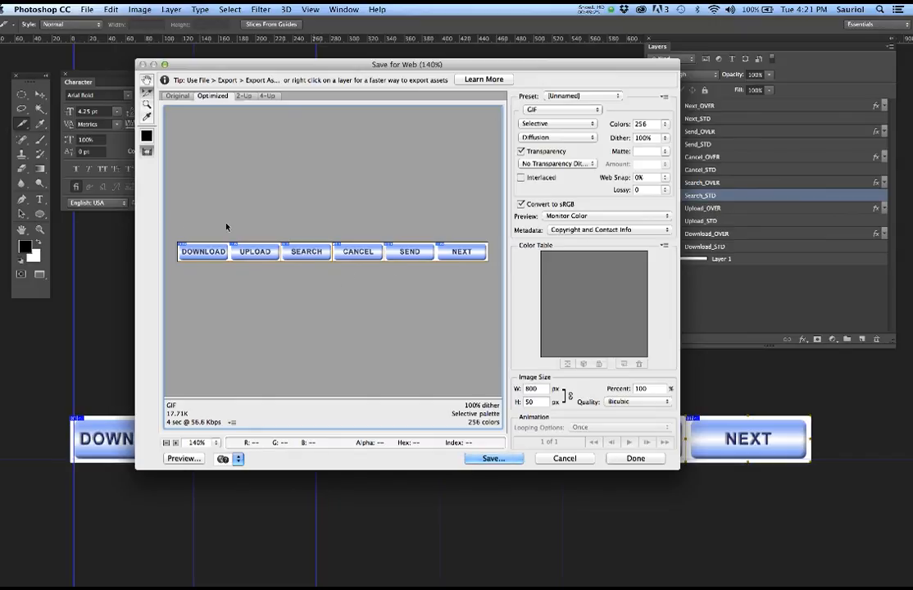
{"action": "left_click_drag", "start_coordinate": [171, 215], "coordinate": [491, 283]}
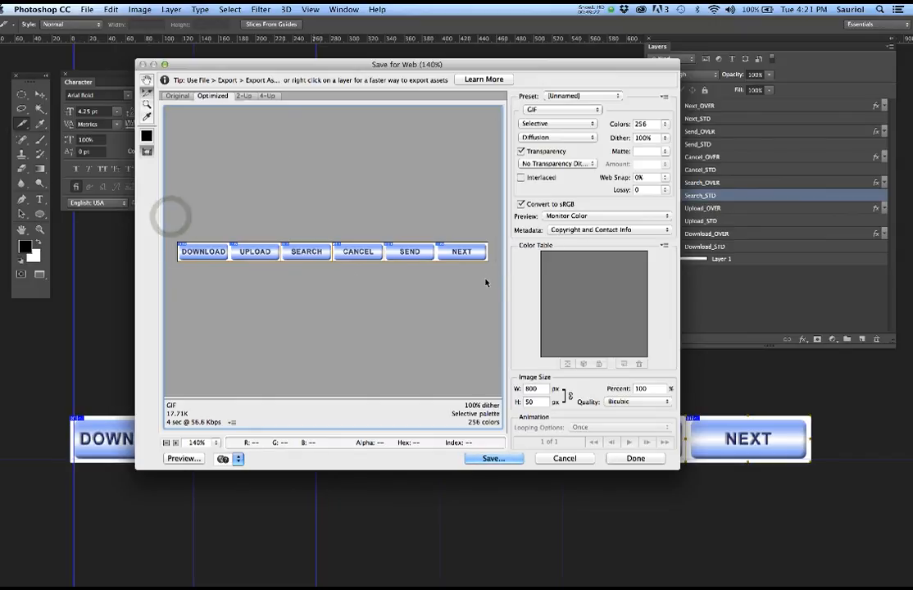
- Try PNG-8, settle on GIF output, and proceed to saving the optimized files
{"action": "left_click", "coordinate": [537, 111]}
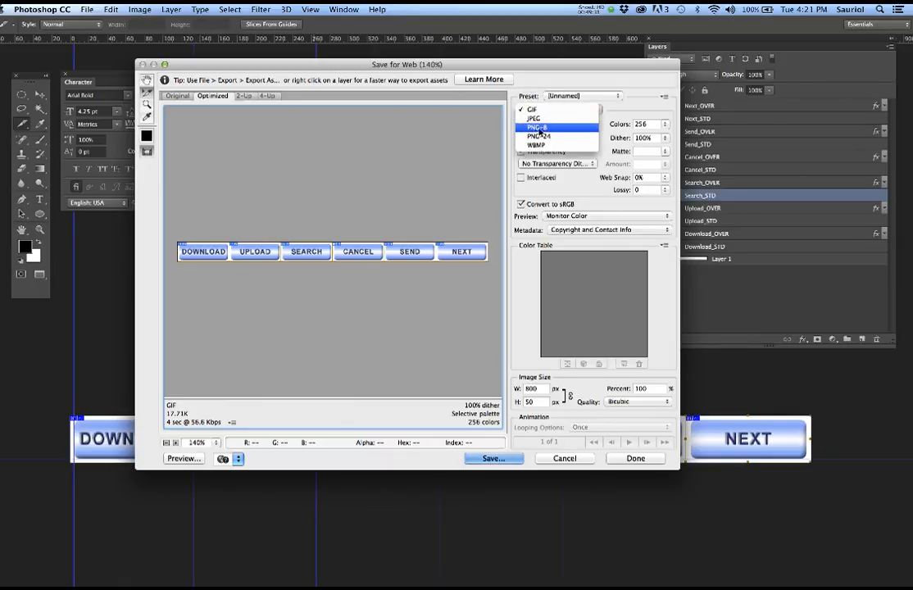
{"action": "left_click", "coordinate": [562, 128]}
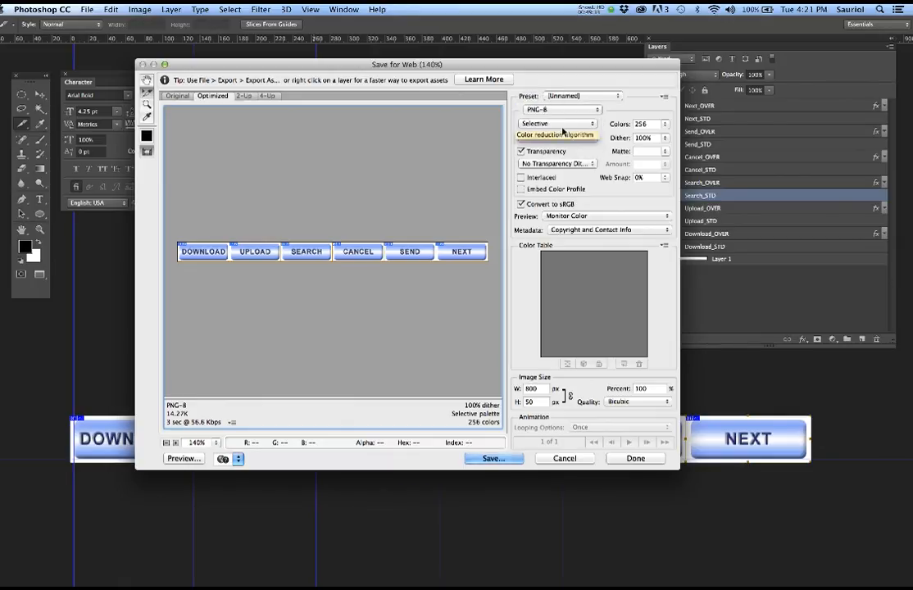
{"action": "left_click", "coordinate": [543, 110]}
{"action": "left_click", "coordinate": [548, 94]}
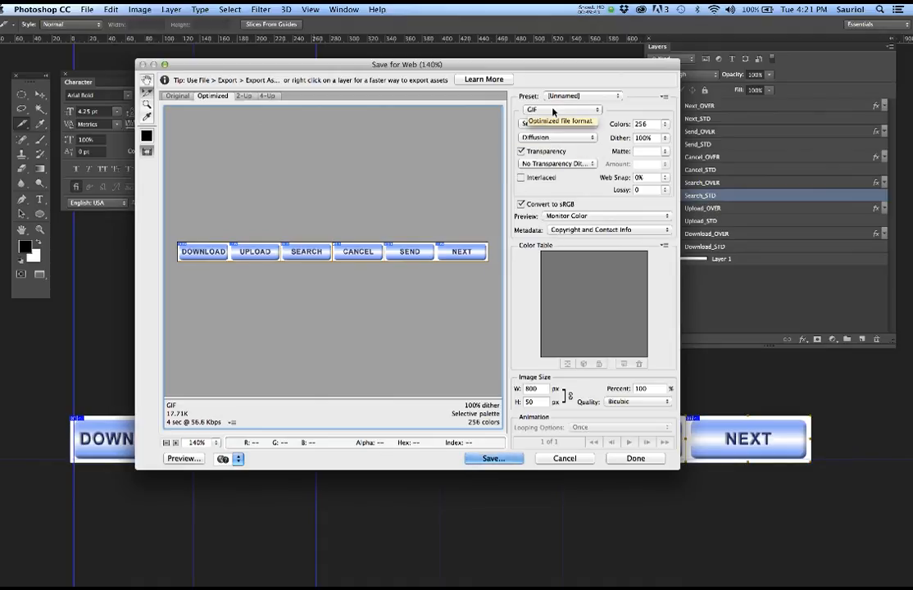
{"action": "left_click", "coordinate": [492, 459]}
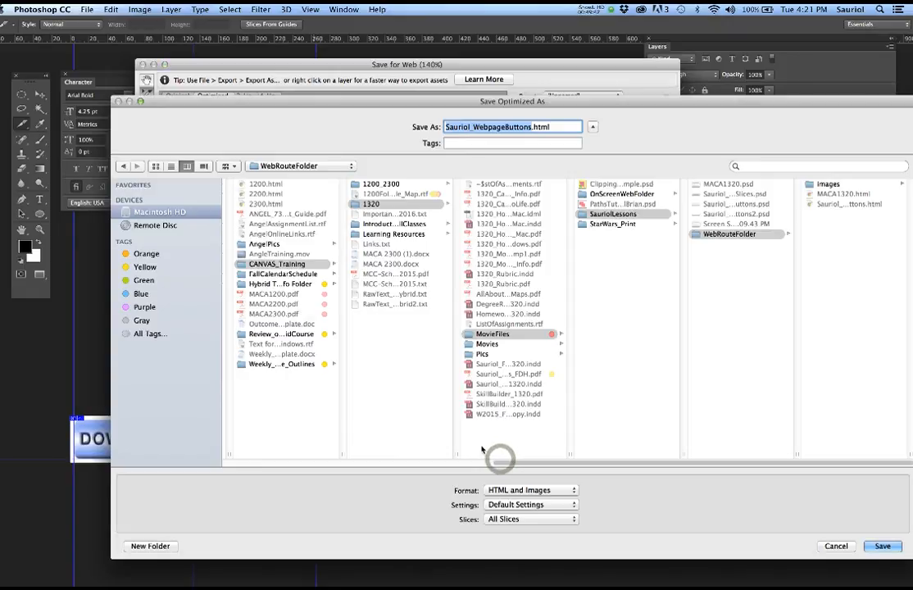
- Save only the selected slices as HTML and Images into OnScreenWebFolder, then hide the panels
{"action": "left_click", "coordinate": [496, 520]}
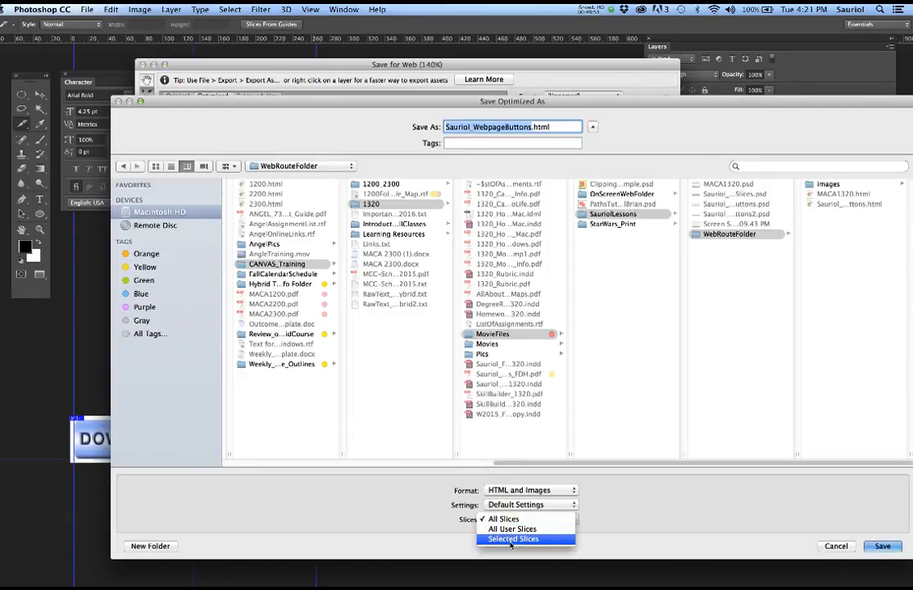
{"action": "left_click", "coordinate": [510, 539]}
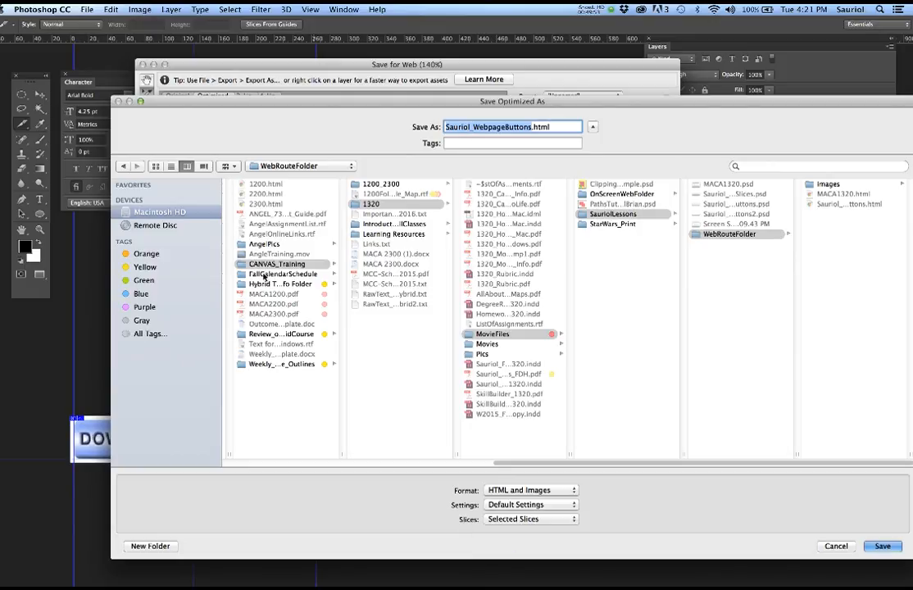
{"action": "left_click_drag", "start_coordinate": [253, 109], "coordinate": [193, 95]}
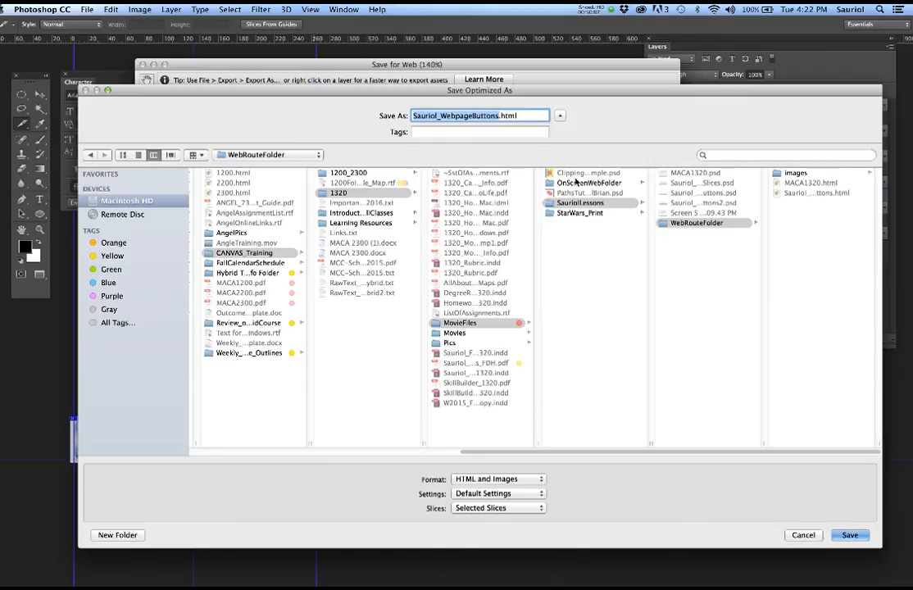
{"action": "left_click", "coordinate": [551, 184]}
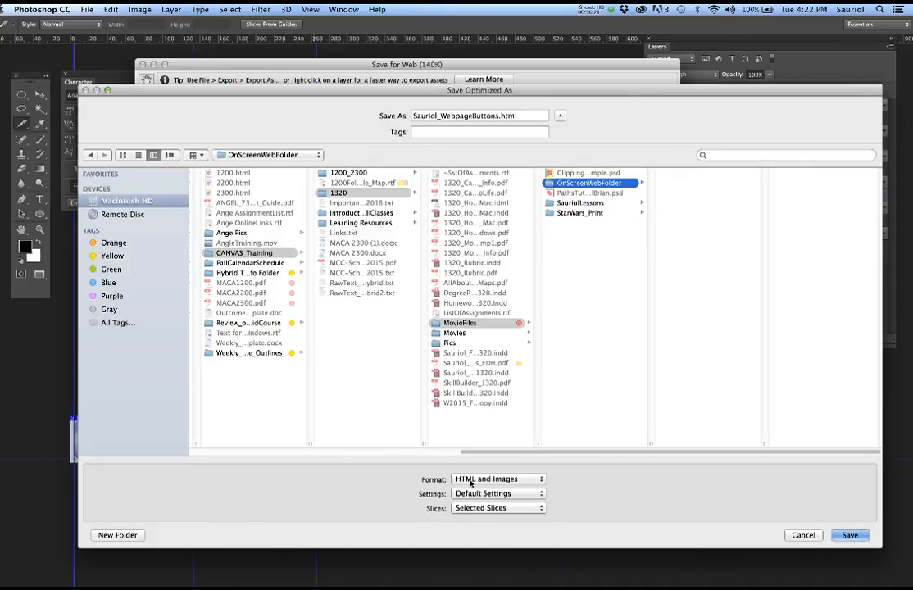
{"action": "left_click", "coordinate": [495, 480]}
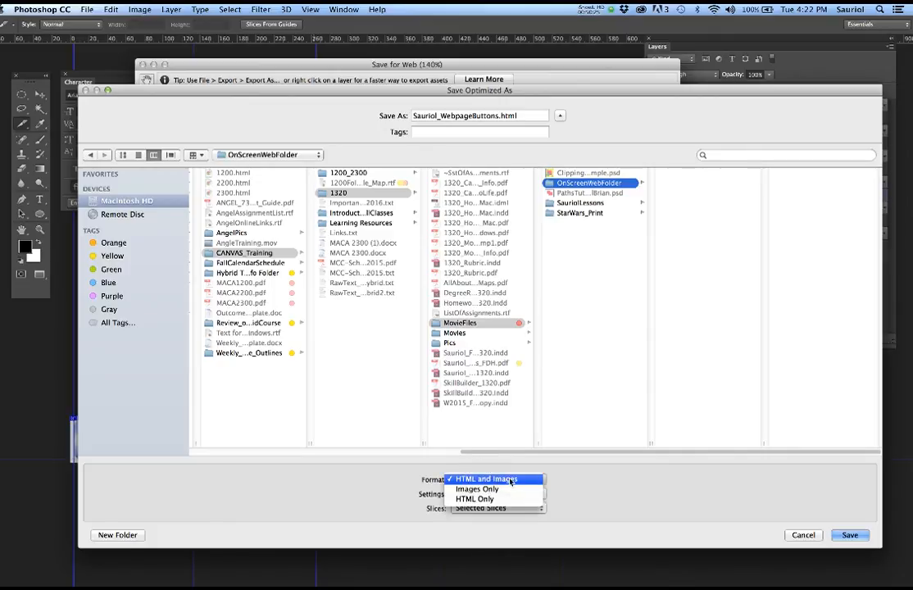
{"action": "left_click", "coordinate": [511, 480]}
{"action": "left_click", "coordinate": [850, 534]}
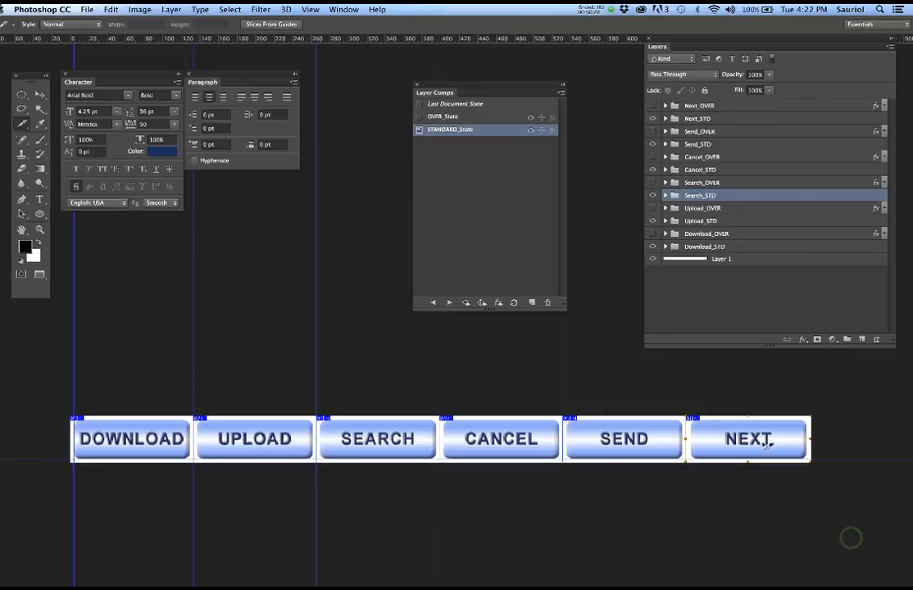
{"action": "key", "text": "Tab"}
- Open OnScreenWebFolder in Icon view and launch the exported HTML page in the browser
{"action": "left_click_drag", "start_coordinate": [912, 164], "coordinate": [397, 74]}
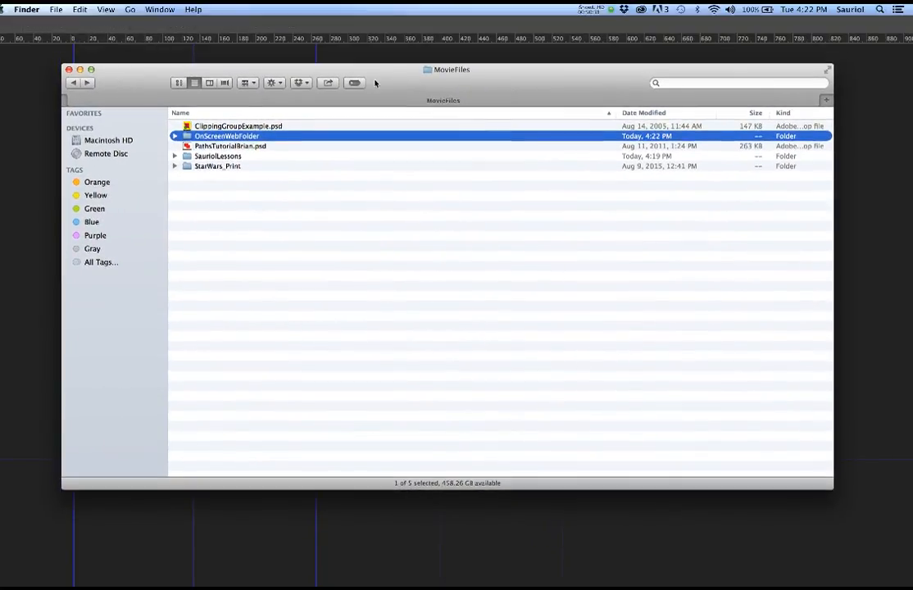
{"action": "double_click", "coordinate": [187, 157]}
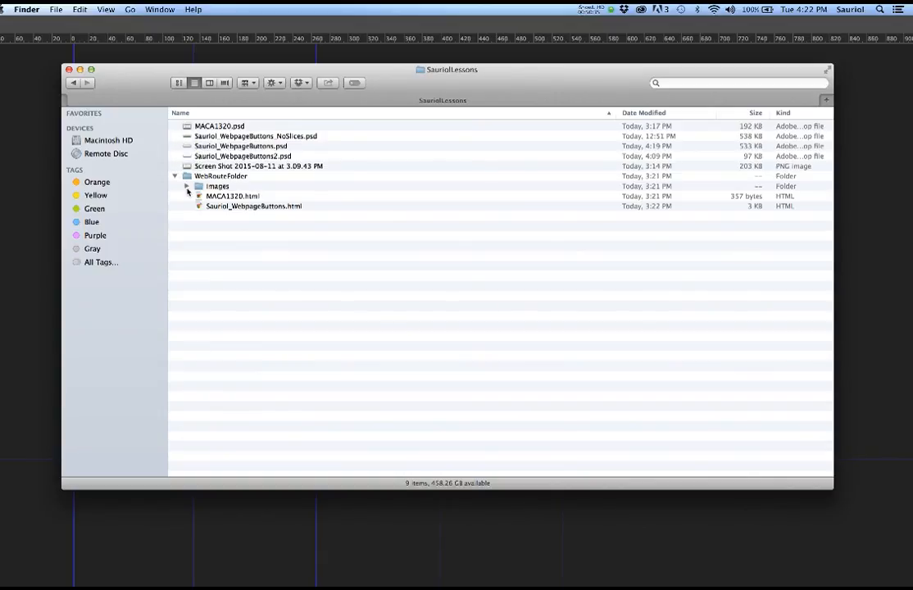
{"action": "left_click", "coordinate": [72, 84]}
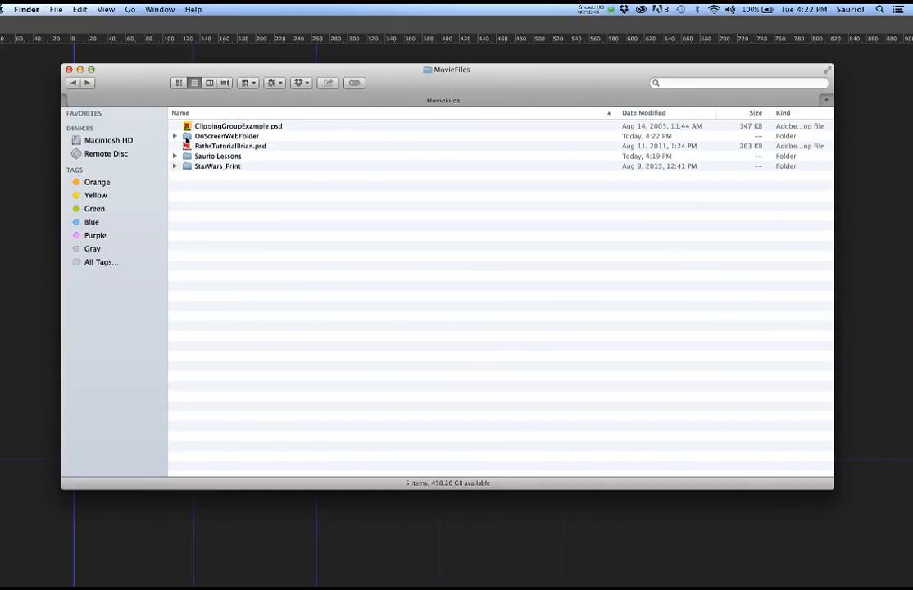
{"action": "double_click", "coordinate": [188, 137]}
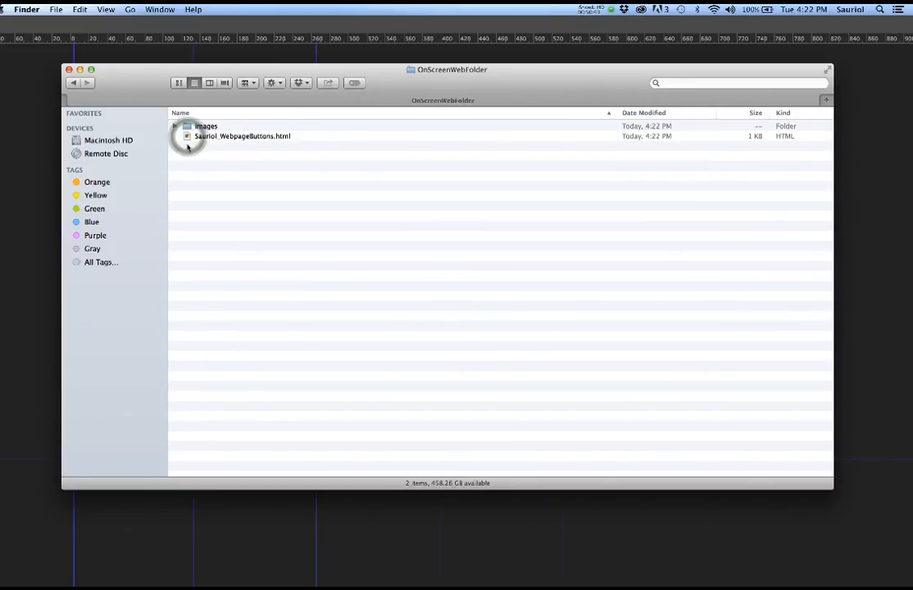
{"action": "left_click", "coordinate": [179, 83]}
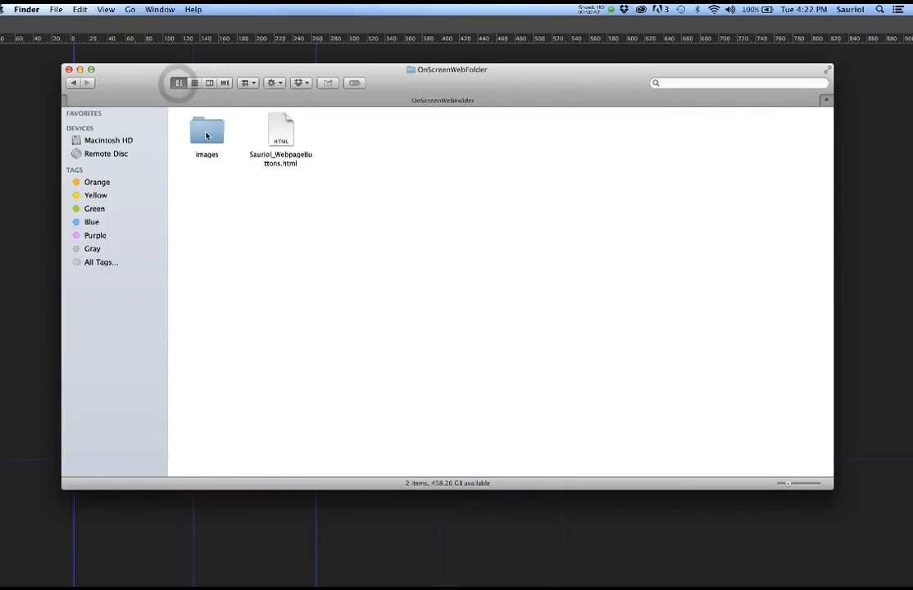
{"action": "left_click", "coordinate": [205, 135]}
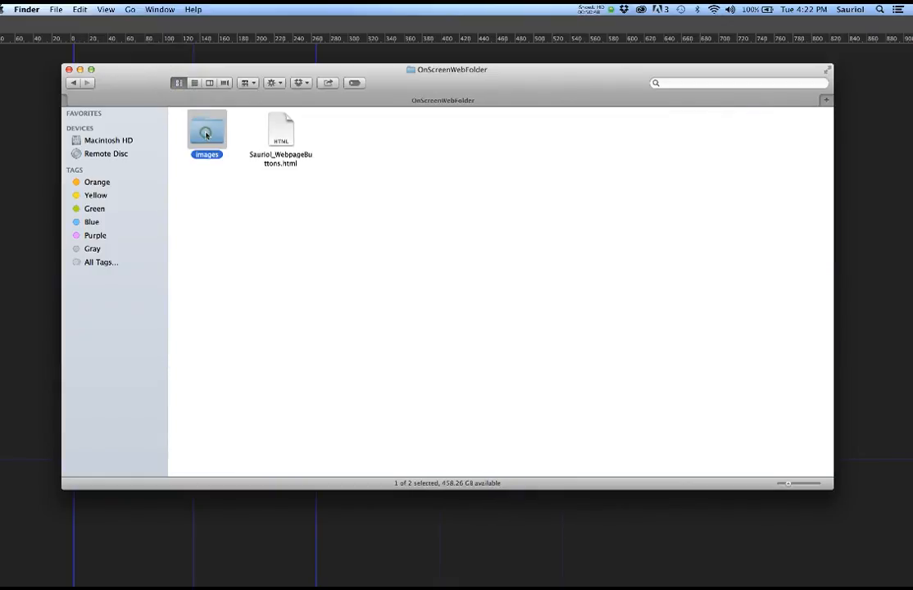
{"action": "double_click", "coordinate": [283, 132]}
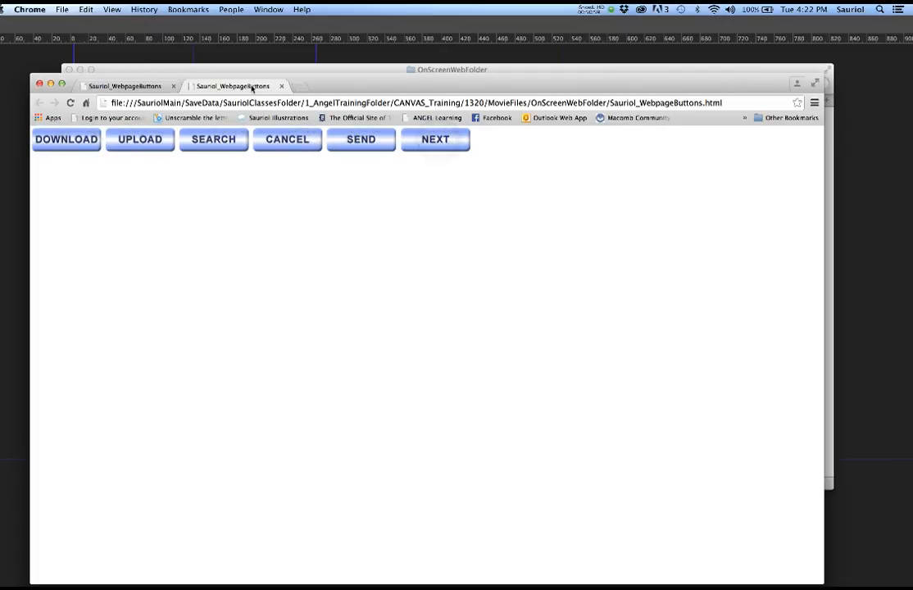
- Close the Chrome preview tab and window, returning to the OnScreenWebFolder Finder window
{"action": "left_click", "coordinate": [280, 87]}
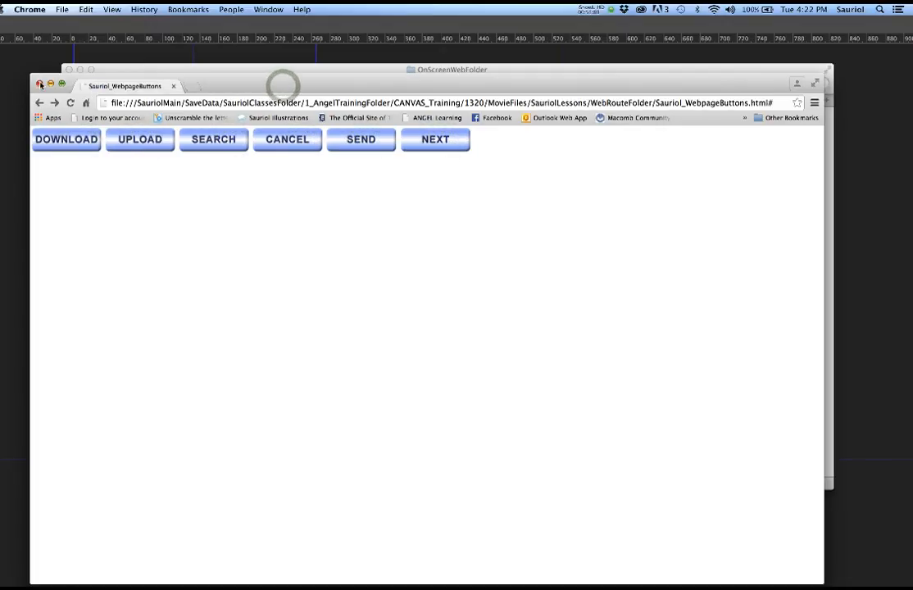
{"action": "left_click", "coordinate": [38, 84]}
{"action": "left_click", "coordinate": [242, 190]}
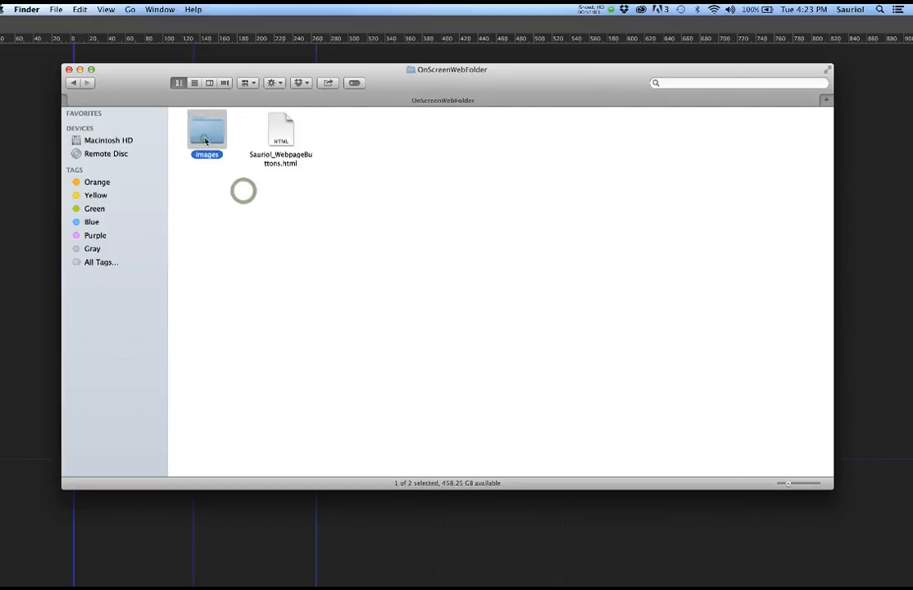
- Open the images folder, enlarge the six button GIF thumbnails, and move the window aside
{"action": "double_click", "coordinate": [204, 136]}
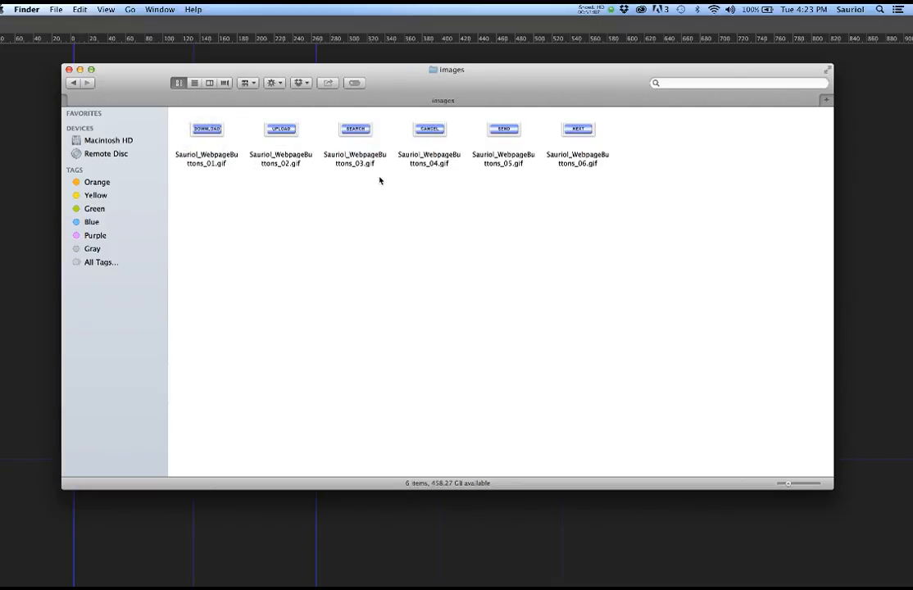
{"action": "left_click_drag", "start_coordinate": [788, 485], "coordinate": [801, 487]}
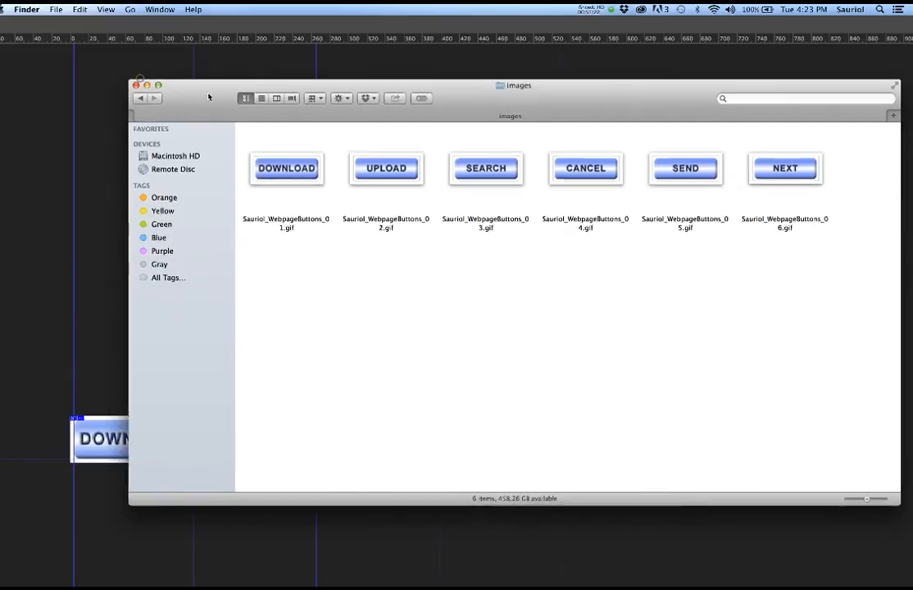
{"action": "left_click", "coordinate": [140, 79]}
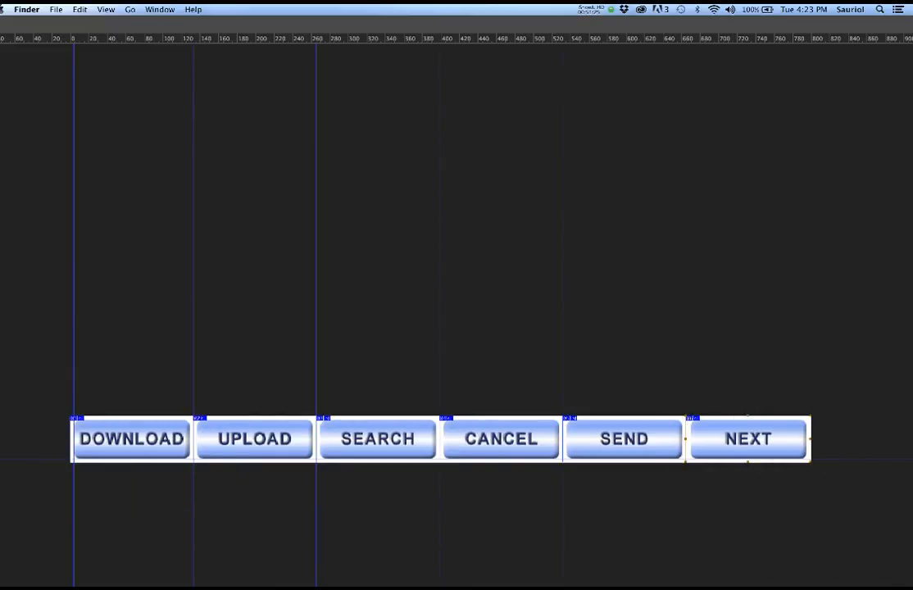
- Return to Photoshop and apply the OVER_State layer comp to the six buttons
{"action": "left_click_drag", "start_coordinate": [912, 189], "coordinate": [911, 139]}
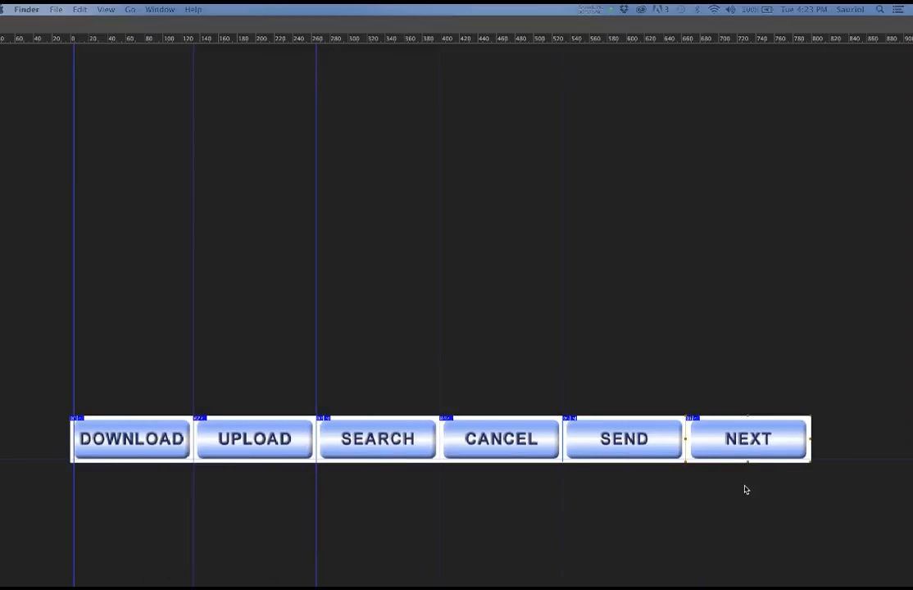
{"action": "left_click_drag", "start_coordinate": [911, 140], "coordinate": [912, 176]}
{"action": "left_click", "coordinate": [620, 332]}
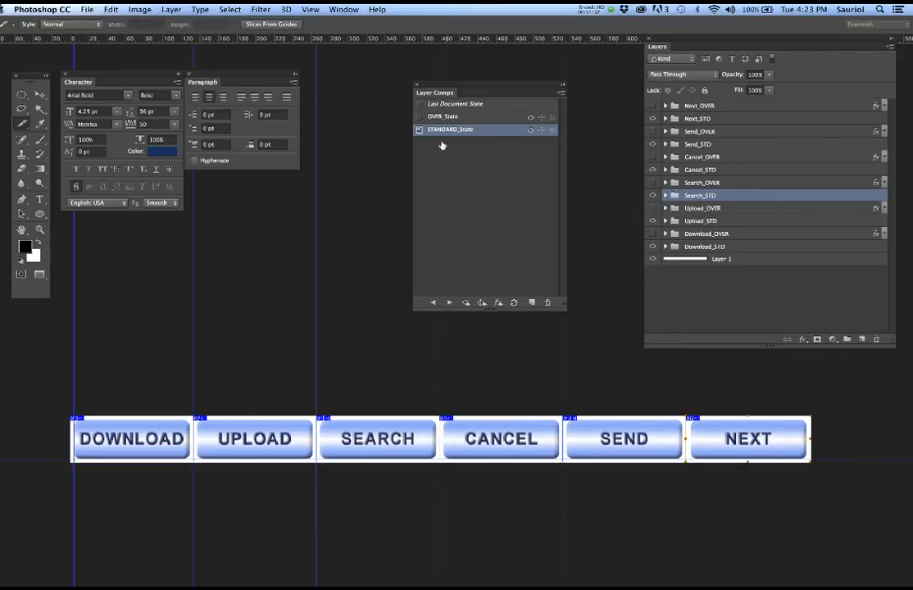
{"action": "left_click", "coordinate": [420, 117]}
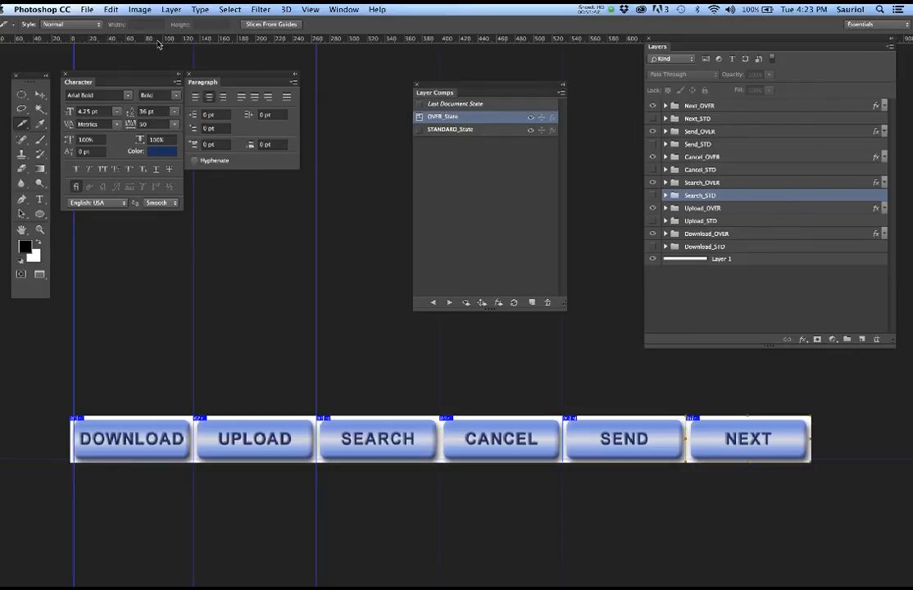
{"action": "left_click", "coordinate": [87, 10]}
- Open Save for Web (Legacy), select all the rollover button slices, and proceed to save
{"action": "mouse_move", "coordinate": [123, 163]}
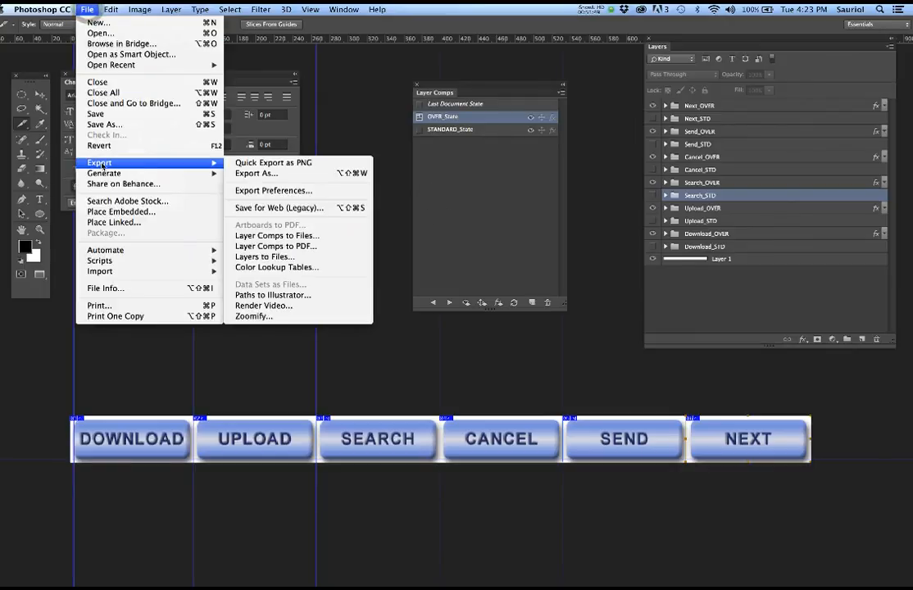
{"action": "left_click", "coordinate": [289, 212]}
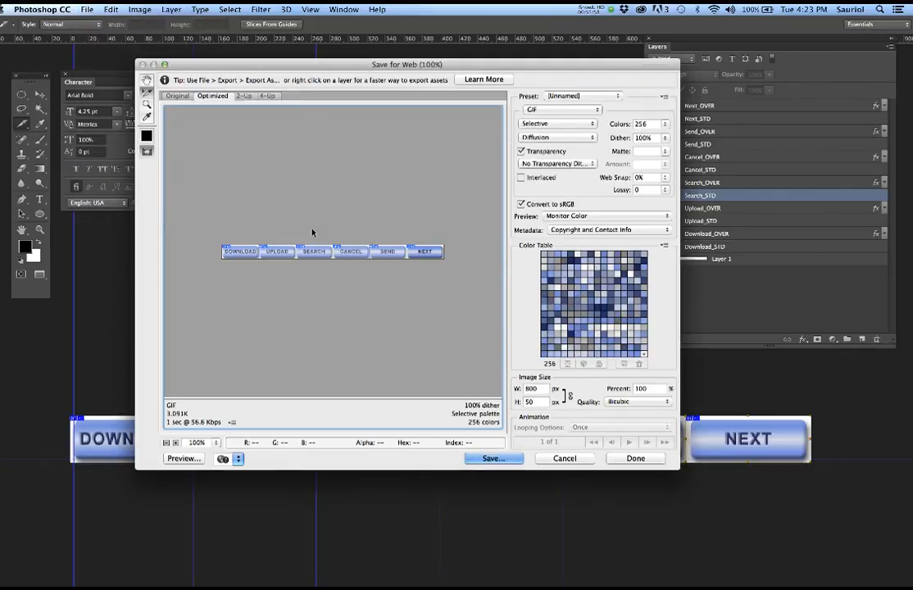
{"action": "left_click_drag", "start_coordinate": [202, 222], "coordinate": [456, 284]}
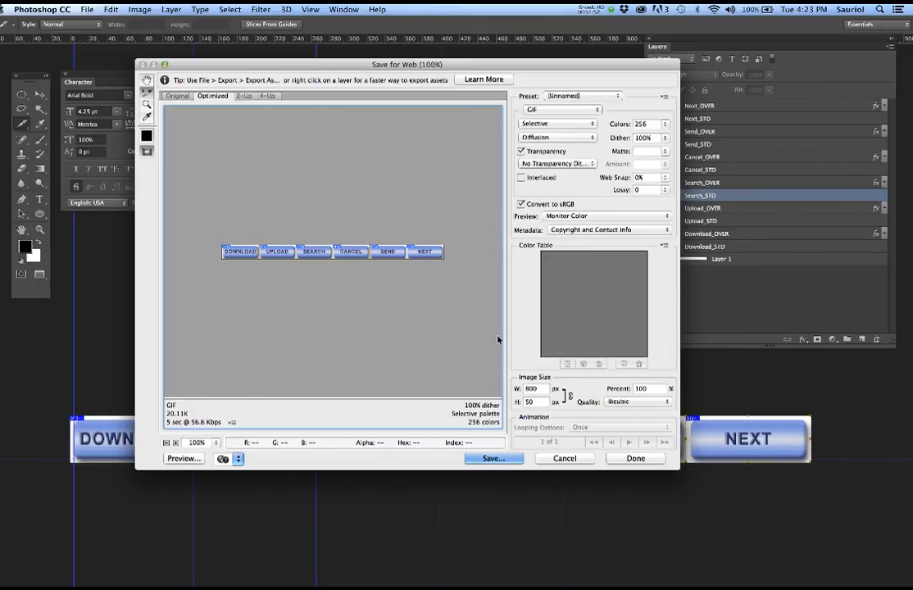
{"action": "left_click", "coordinate": [492, 458]}
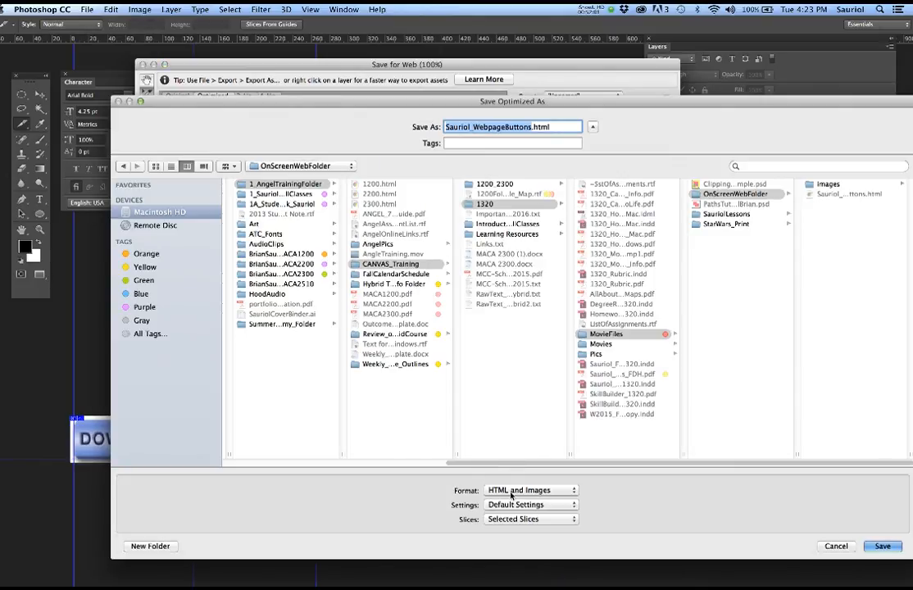
- Save the slices as Images Only, with '_Over' appended to the file name
{"action": "left_click", "coordinate": [511, 492]}
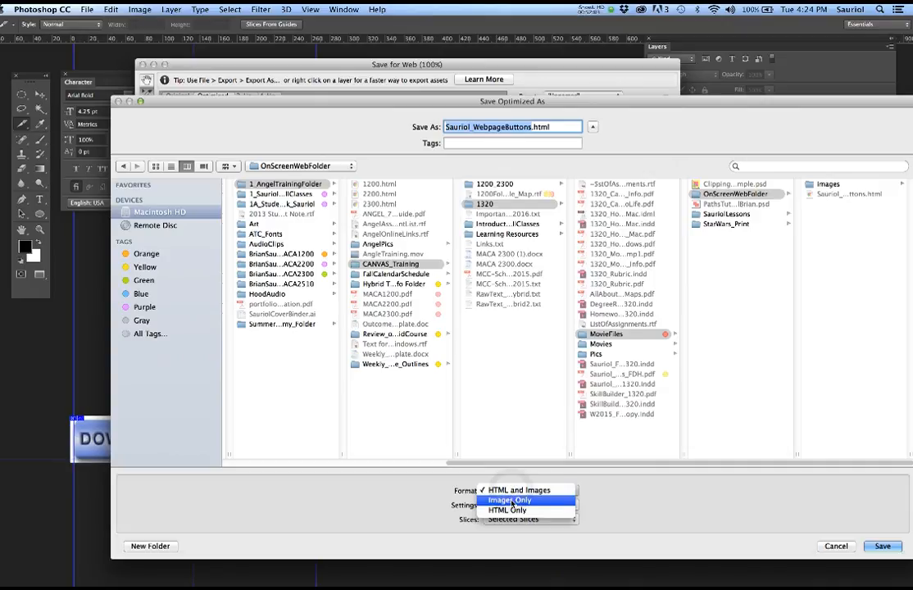
{"action": "left_click", "coordinate": [511, 500]}
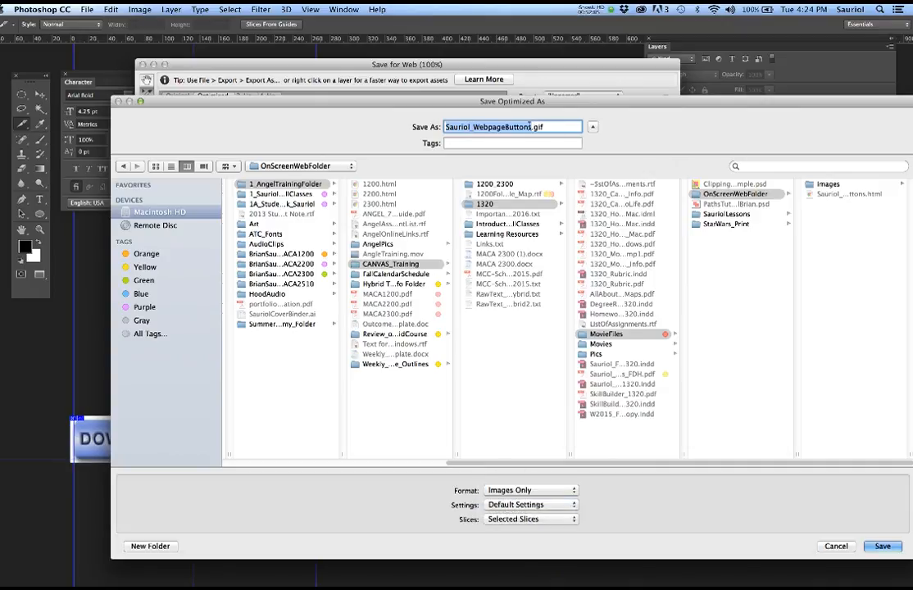
{"action": "left_click", "coordinate": [530, 126]}
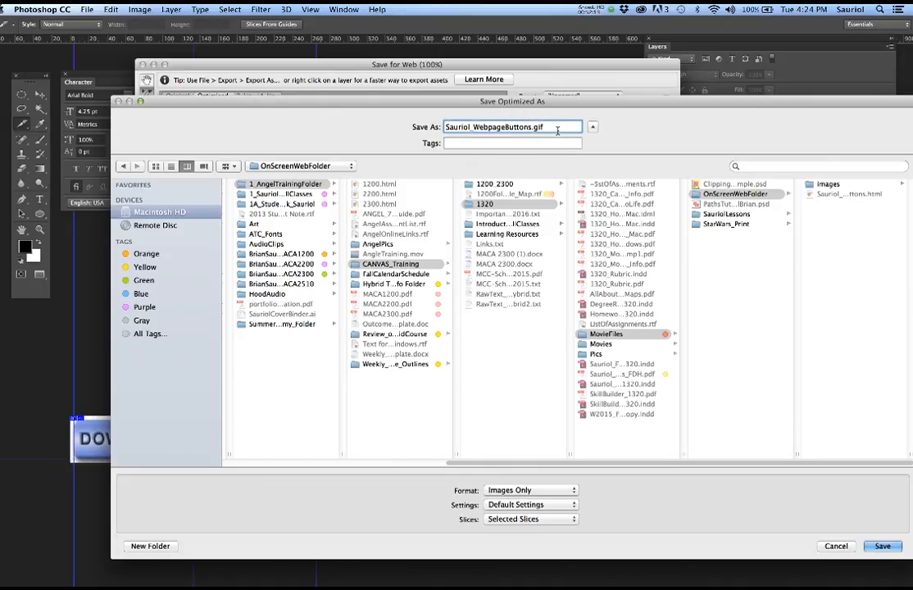
{"action": "type", "text": "_"}
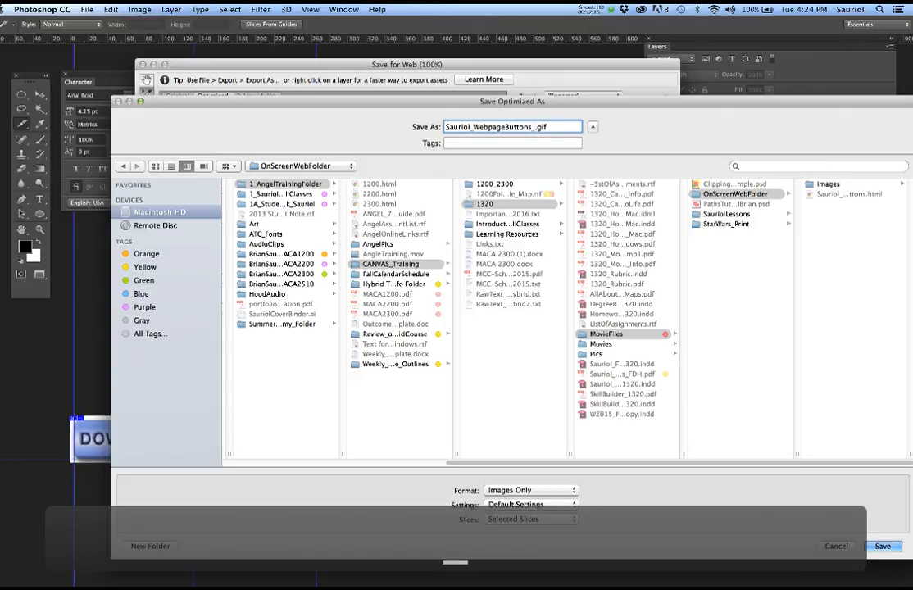
{"action": "type", "text": "Ov"}
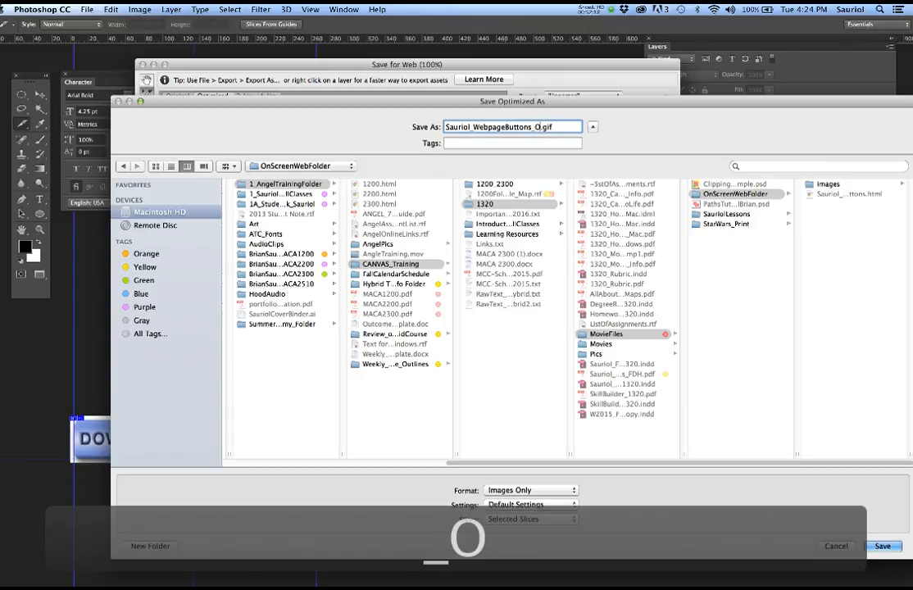
{"action": "type", "text": "er"}
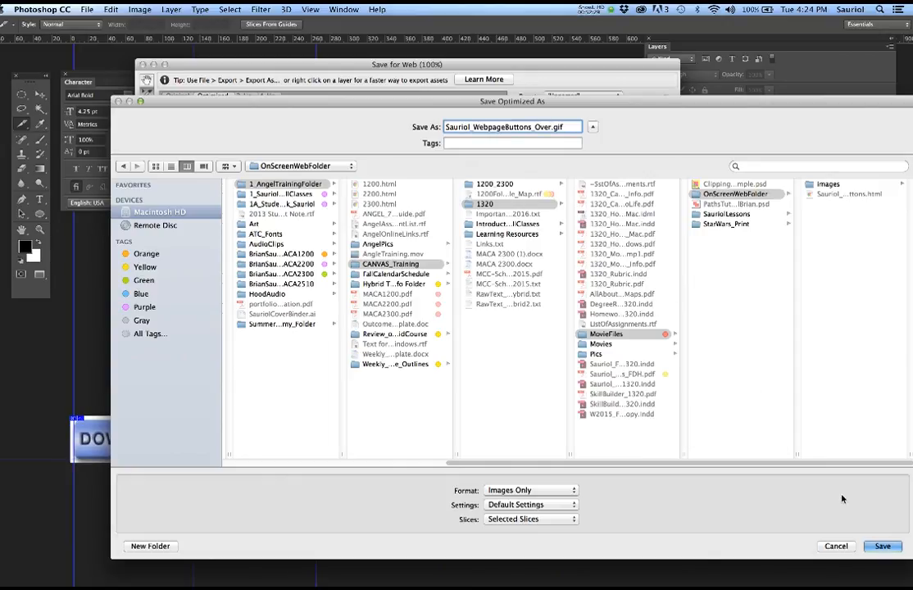
{"action": "left_click", "coordinate": [880, 545]}
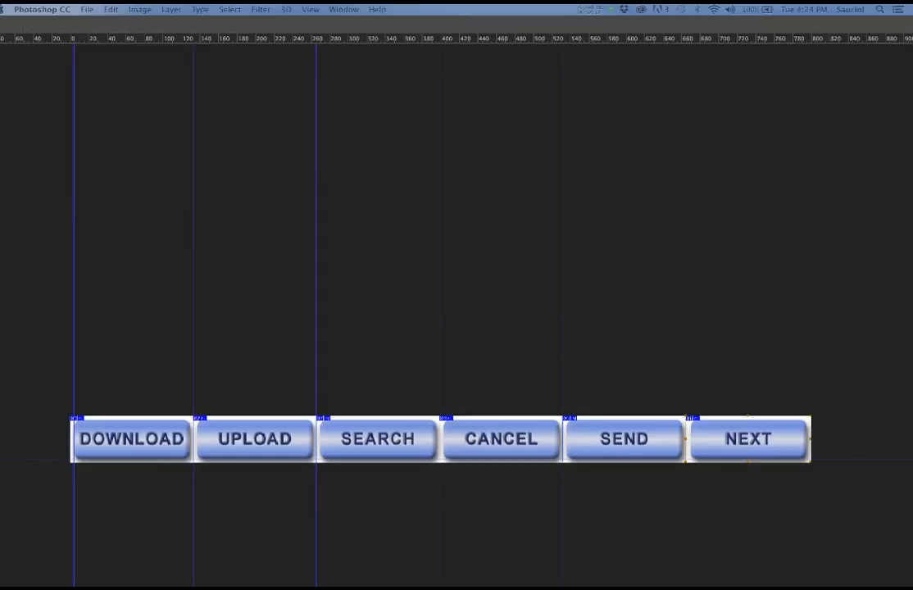
- Go back to OnScreenWebFolder and open Sauriol_WebpageButtons.html in Chrome
{"action": "left_click_drag", "start_coordinate": [912, 170], "coordinate": [383, 102]}
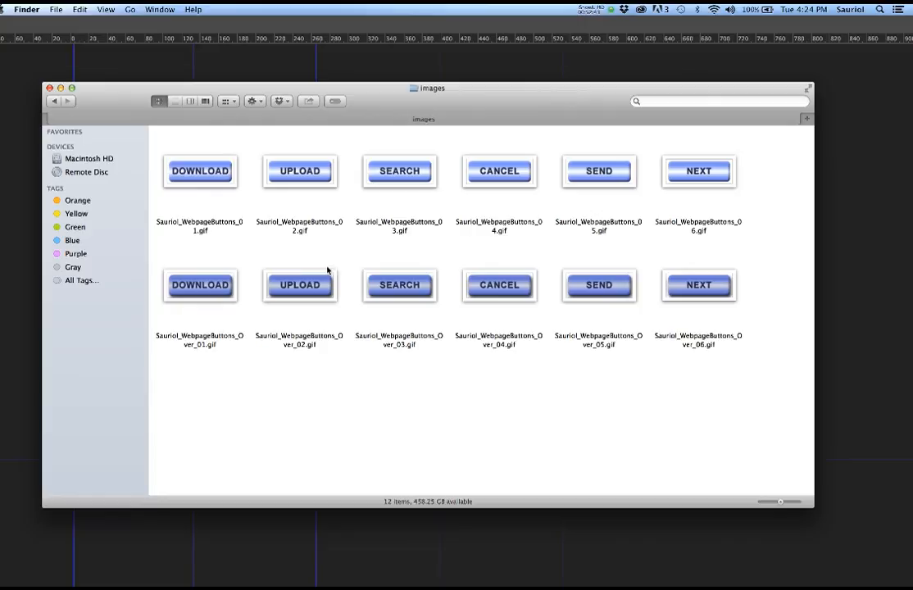
{"action": "left_click", "coordinate": [55, 102]}
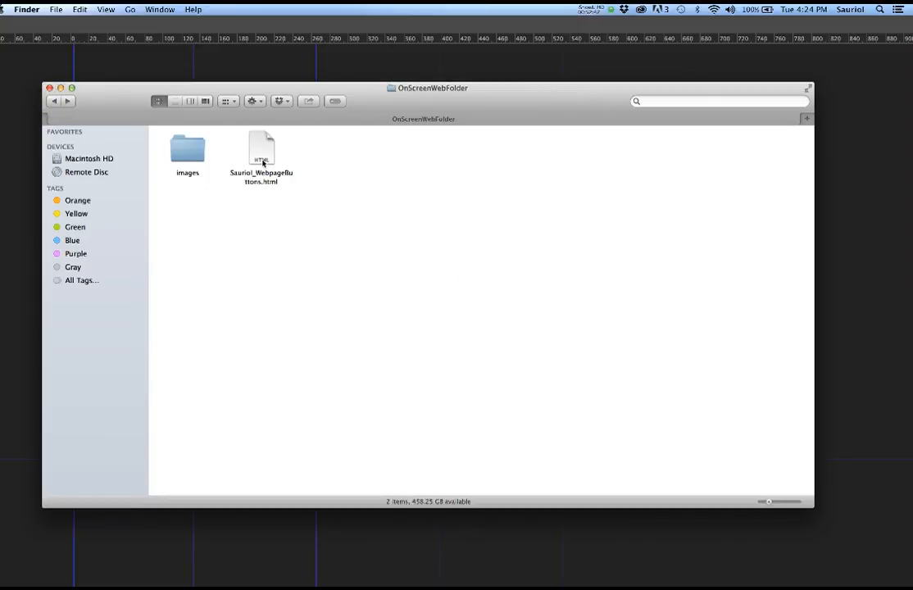
{"action": "left_click_drag", "start_coordinate": [303, 212], "coordinate": [195, 151]}
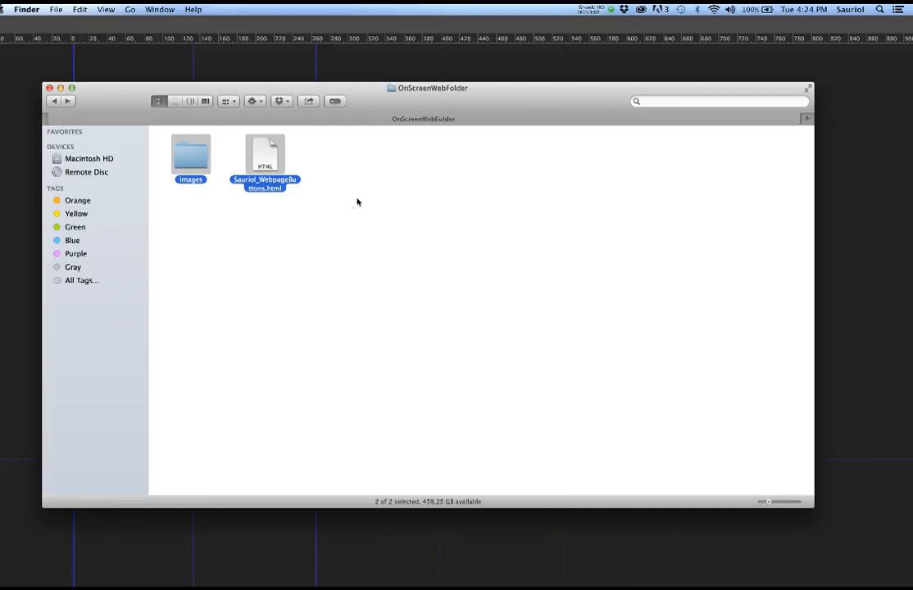
{"action": "left_click", "coordinate": [354, 207]}
{"action": "double_click", "coordinate": [266, 154]}
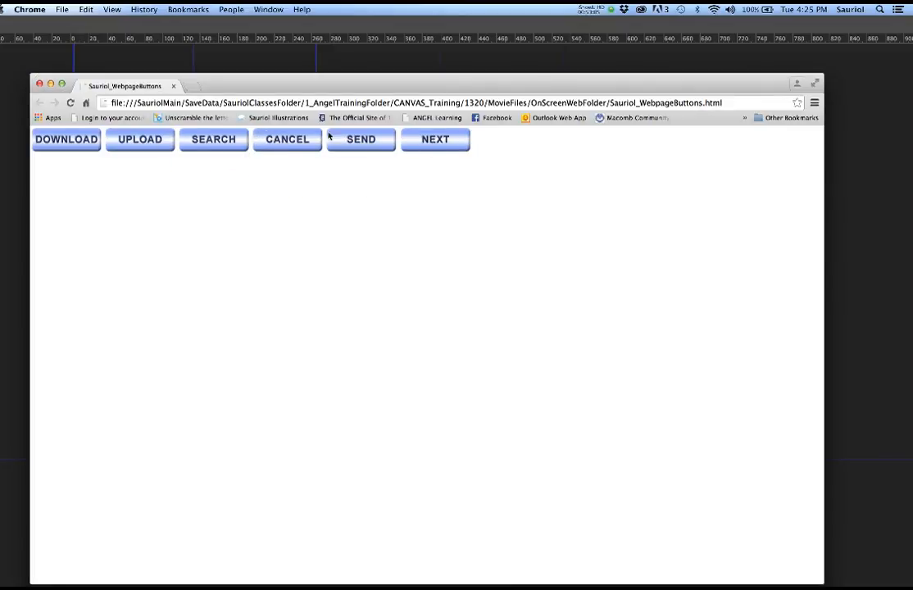
- Close the Chrome window showing the button preview page
{"action": "left_click", "coordinate": [39, 84]}
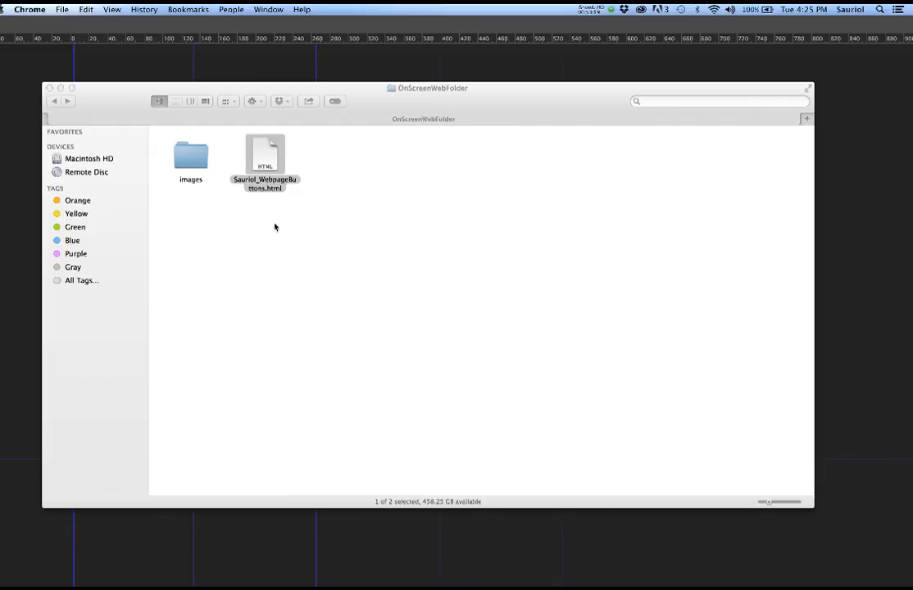
{"action": "left_click_drag", "start_coordinate": [126, 94], "coordinate": [912, 131]}
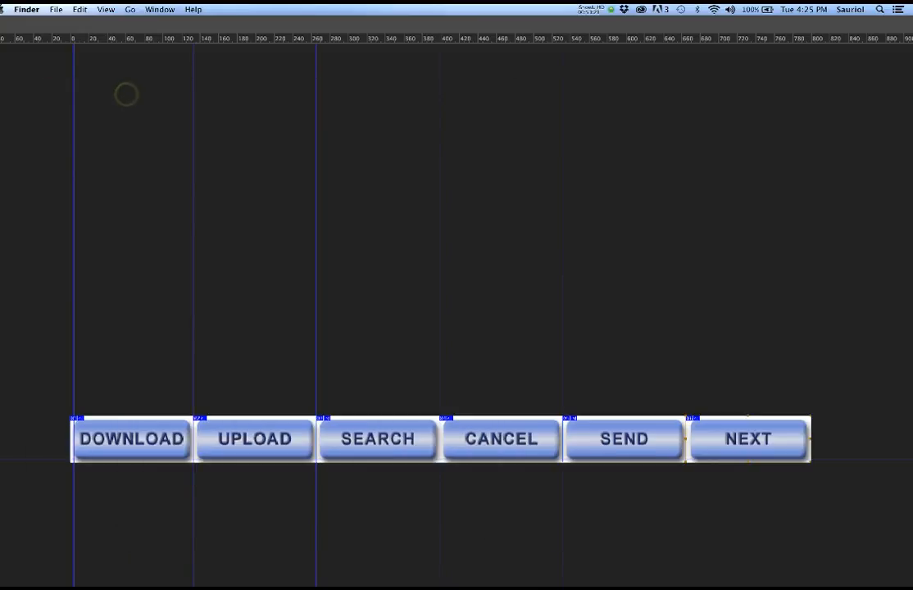
{"action": "scroll", "coordinate": [461, 341], "scroll_direction": "down", "scroll_amount": 5}
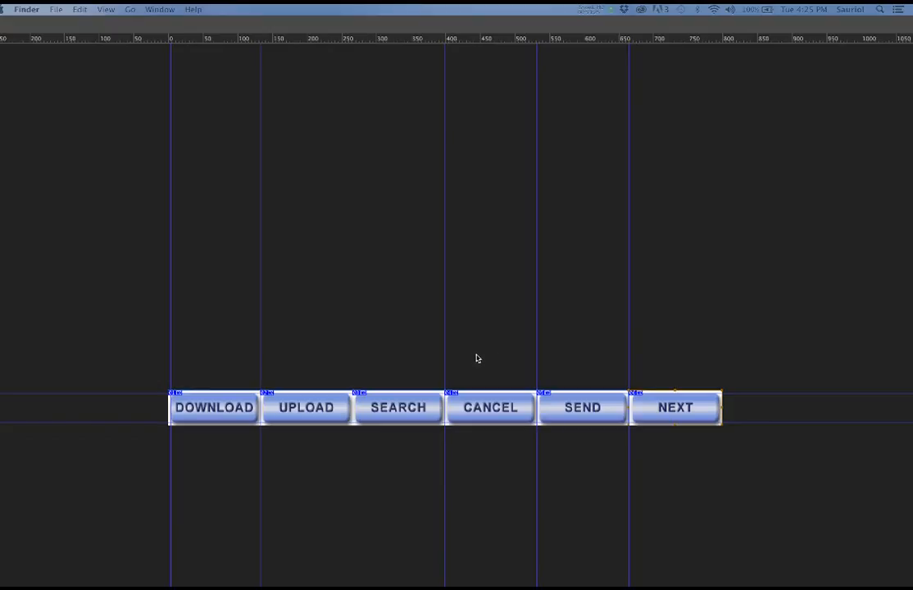
{"action": "left_click", "coordinate": [479, 357]}
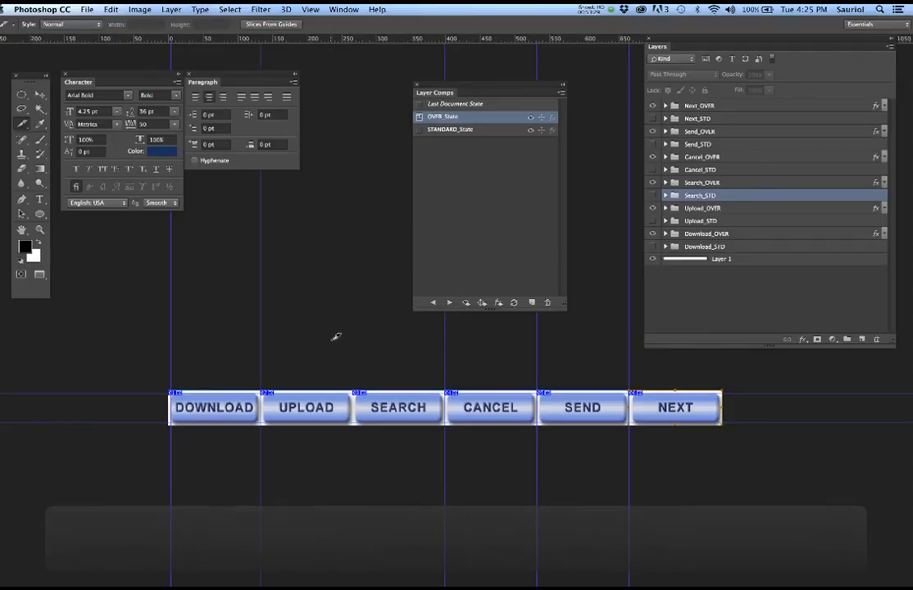
{"action": "key", "text": "Tab"}
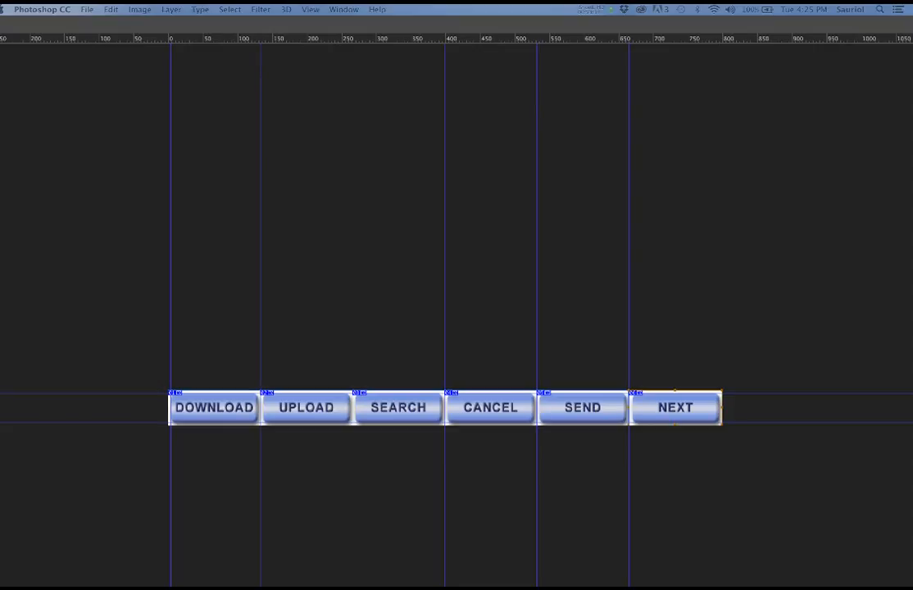
{"action": "left_click_drag", "start_coordinate": [910, 197], "coordinate": [175, 106]}
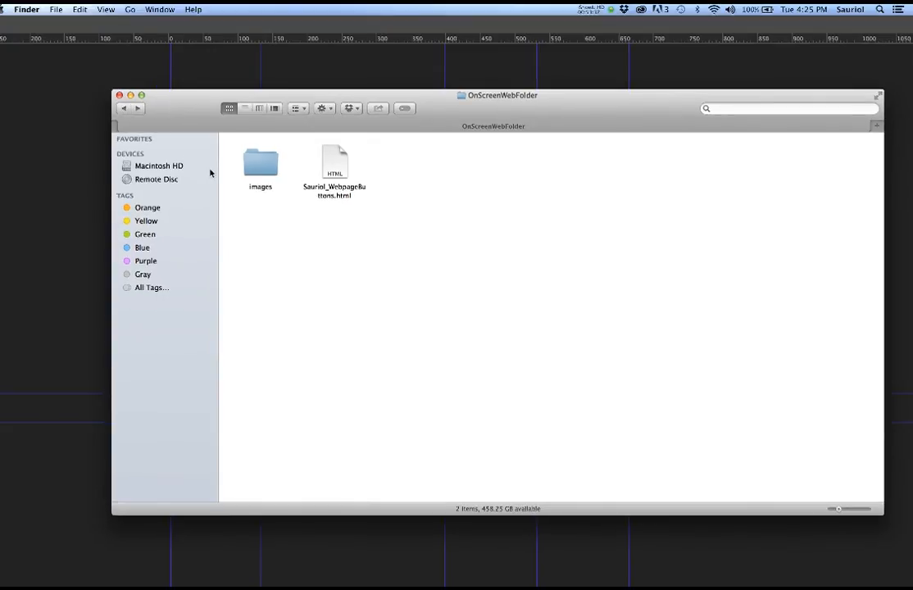
- Duplicate the images folder and HTML page with Cmd+D, placing the copies beside the originals
{"action": "double_click", "coordinate": [260, 160]}
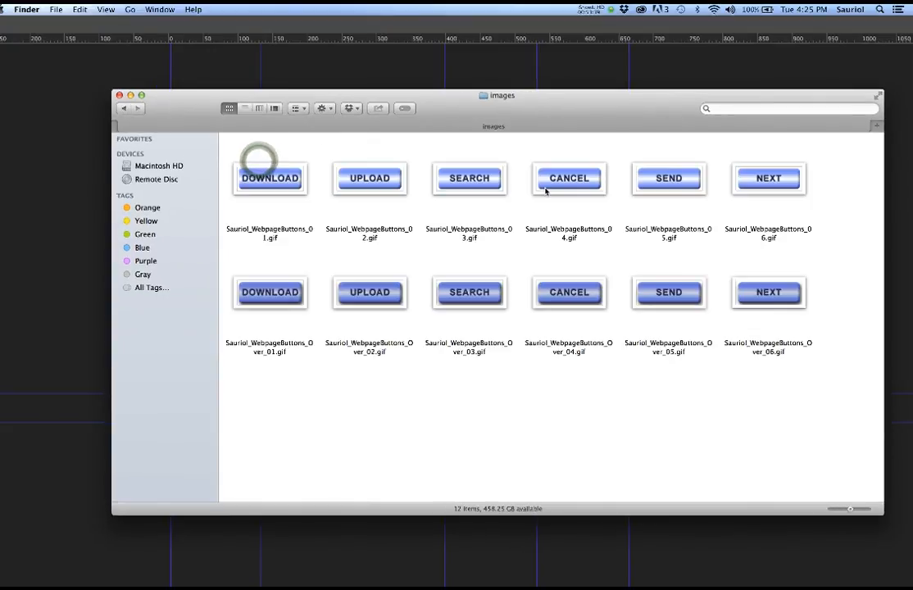
{"action": "left_click", "coordinate": [123, 108]}
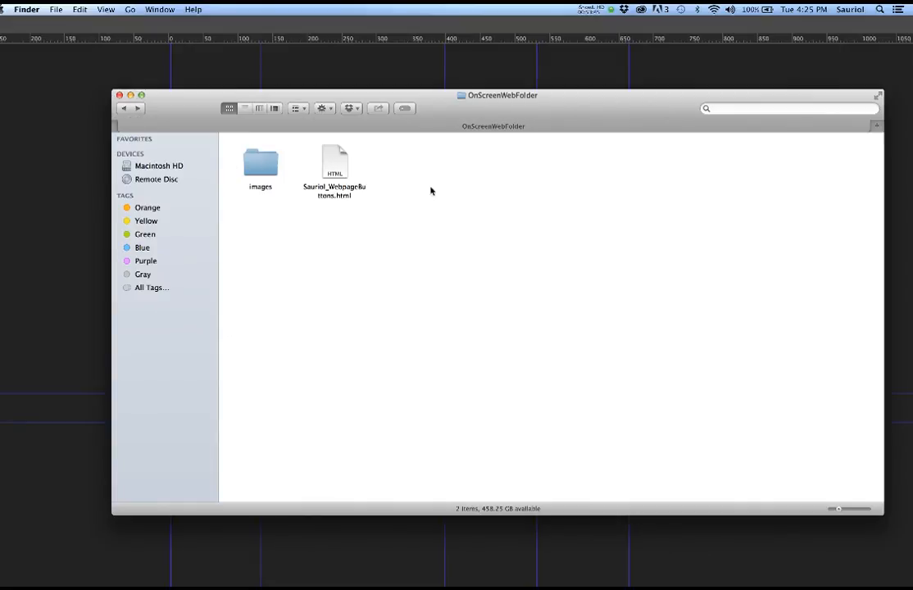
{"action": "left_click_drag", "start_coordinate": [228, 145], "coordinate": [489, 227]}
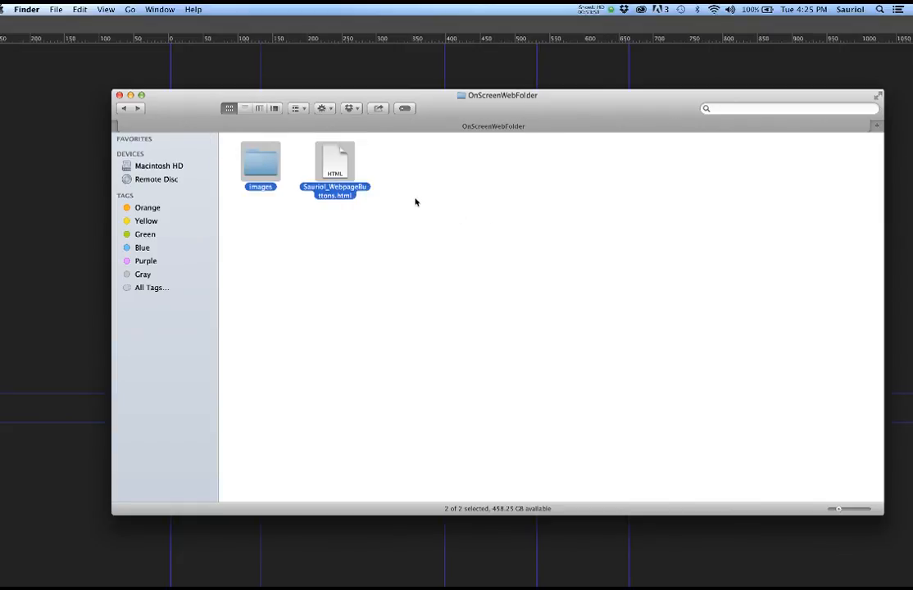
{"action": "key", "text": "super+d"}
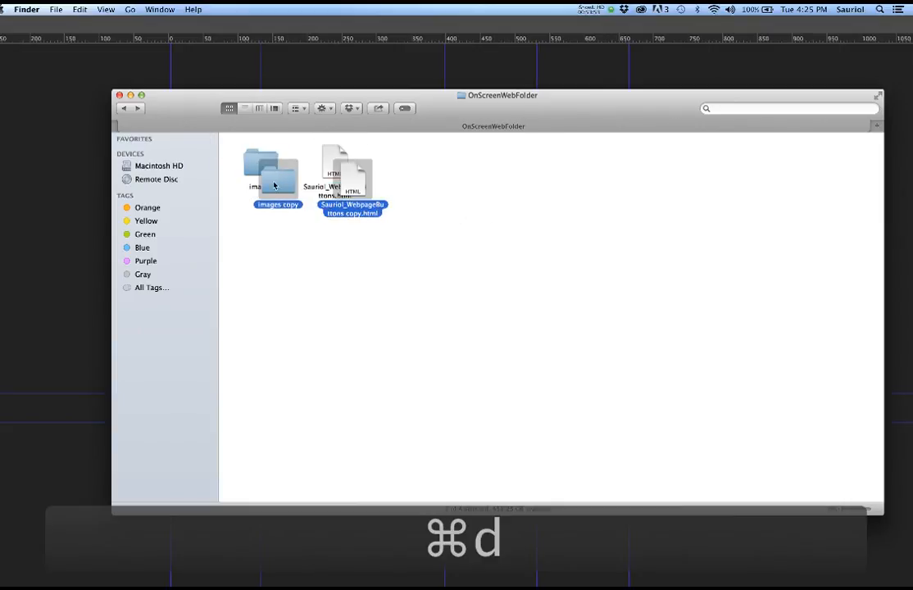
{"action": "left_click_drag", "start_coordinate": [377, 190], "coordinate": [411, 169]}
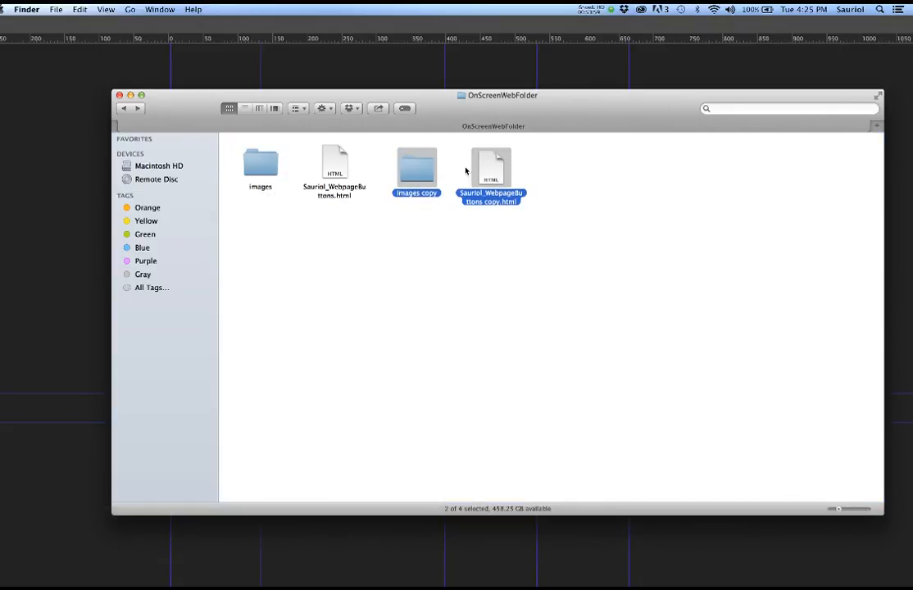
{"action": "left_click", "coordinate": [573, 187]}
{"action": "left_click_drag", "start_coordinate": [224, 148], "coordinate": [536, 223]}
- Compress the four selected folder items into Archive.zip
{"action": "right_click", "coordinate": [414, 172]}
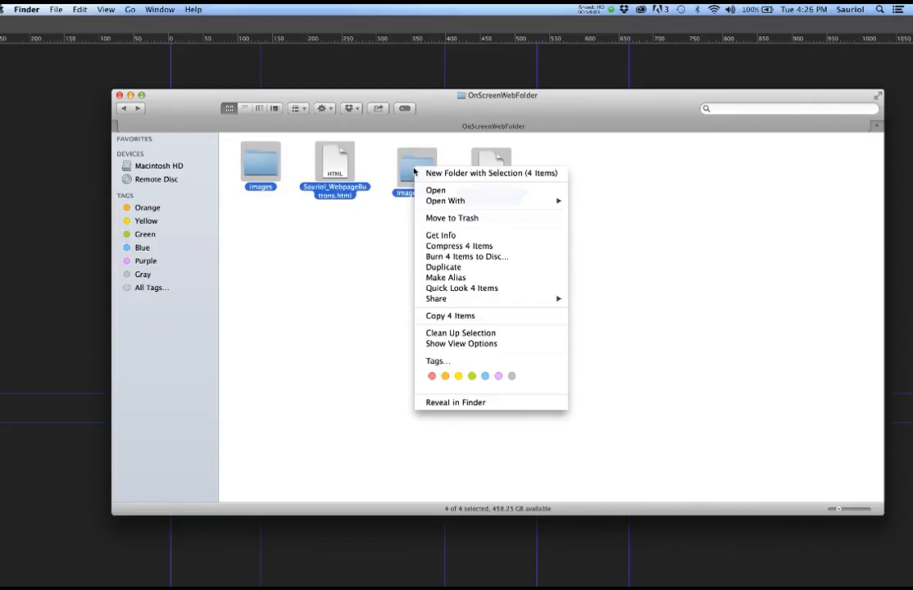
{"action": "left_click", "coordinate": [440, 247]}
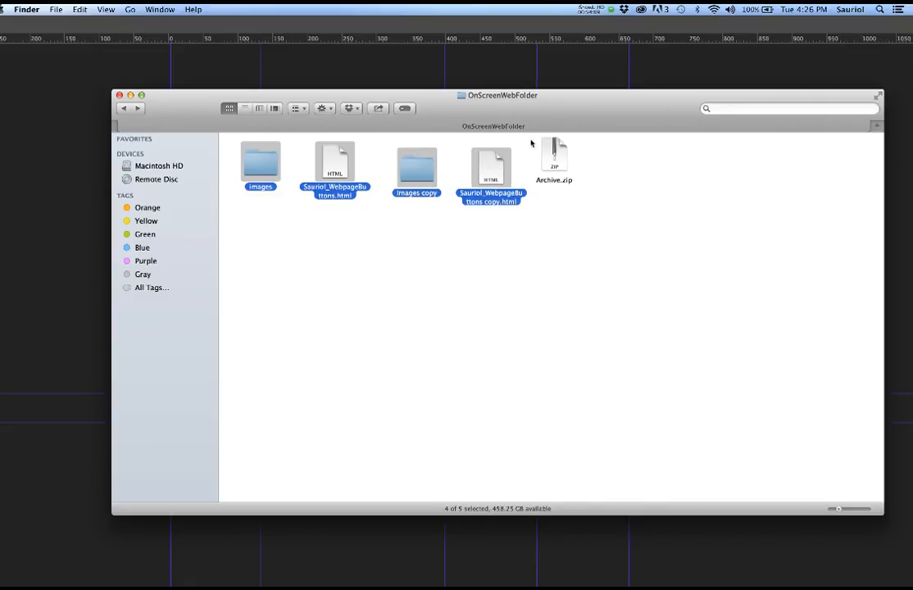
{"action": "left_click", "coordinate": [549, 182]}
{"action": "left_click", "coordinate": [554, 180]}
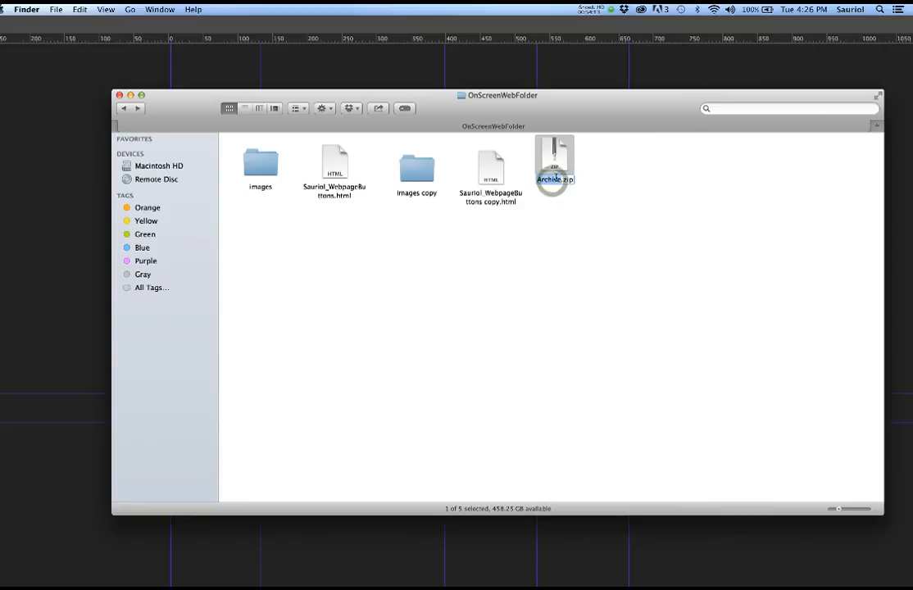
{"action": "left_click", "coordinate": [558, 180]}
{"action": "left_click", "coordinate": [558, 206]}
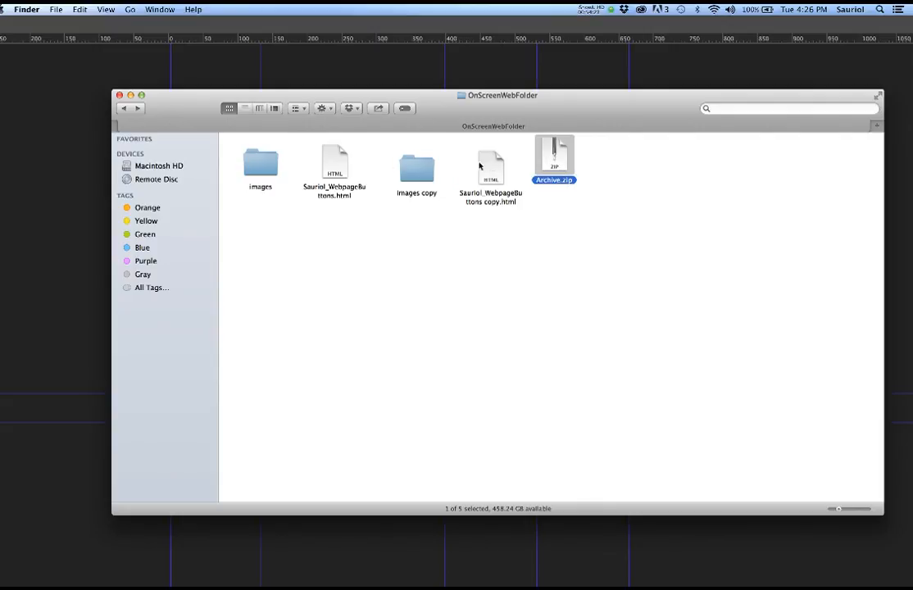
- Drag Archive.zip below the other items and bring Photoshop to the front
{"action": "left_click_drag", "start_coordinate": [557, 154], "coordinate": [598, 215]}
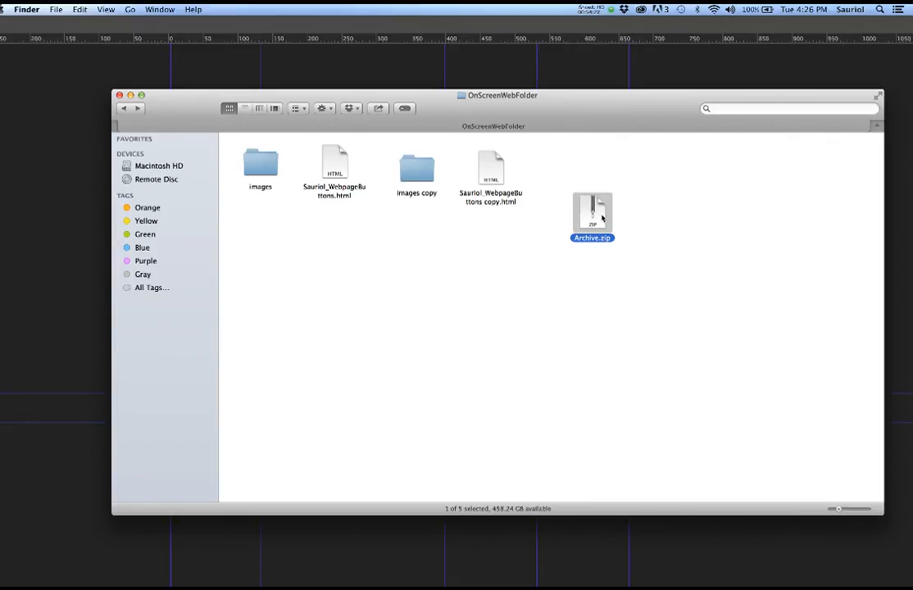
{"action": "left_click_drag", "start_coordinate": [601, 217], "coordinate": [376, 275]}
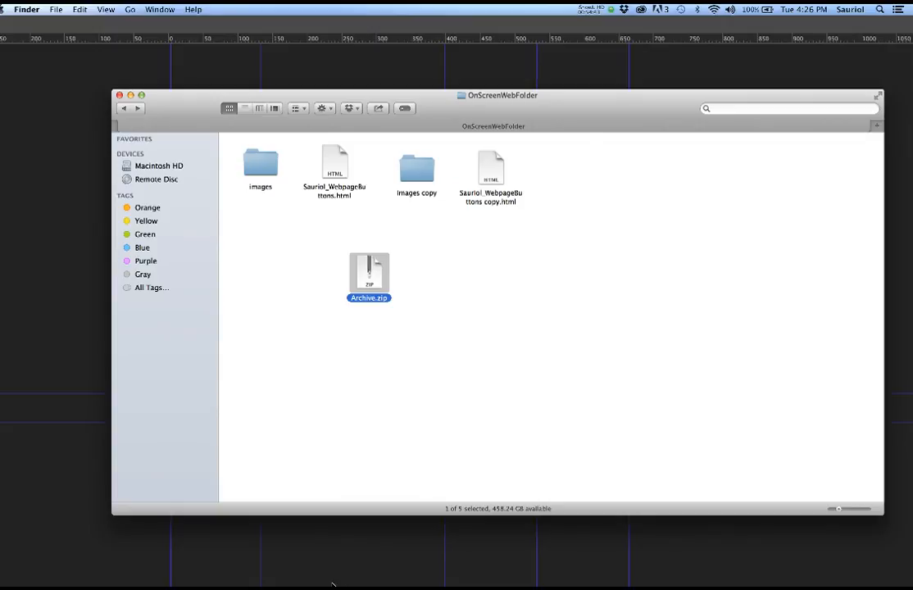
{"action": "left_click", "coordinate": [41, 242]}
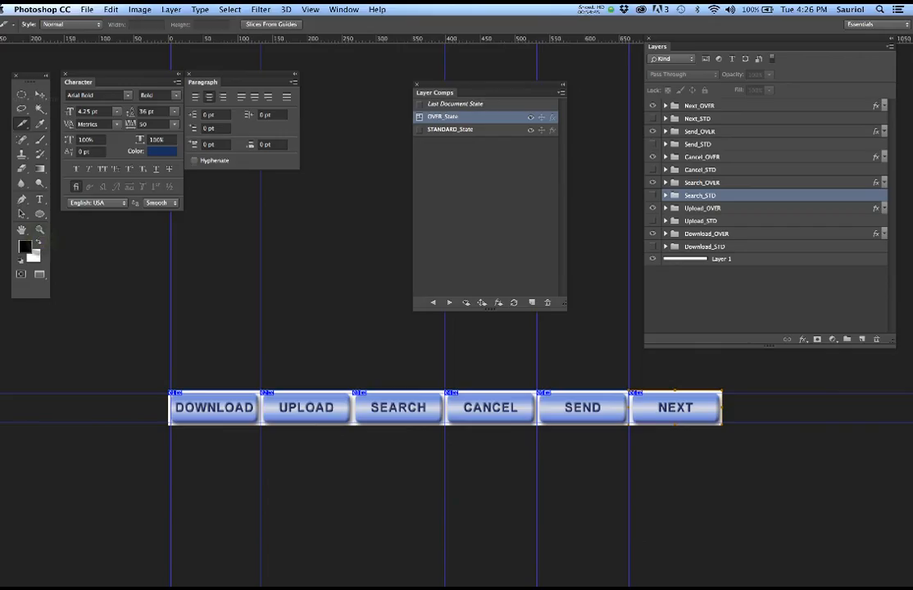
- Exit full-screen and move the Photoshop window to the other display
{"action": "key", "text": "f"}
{"action": "key", "text": "f"}
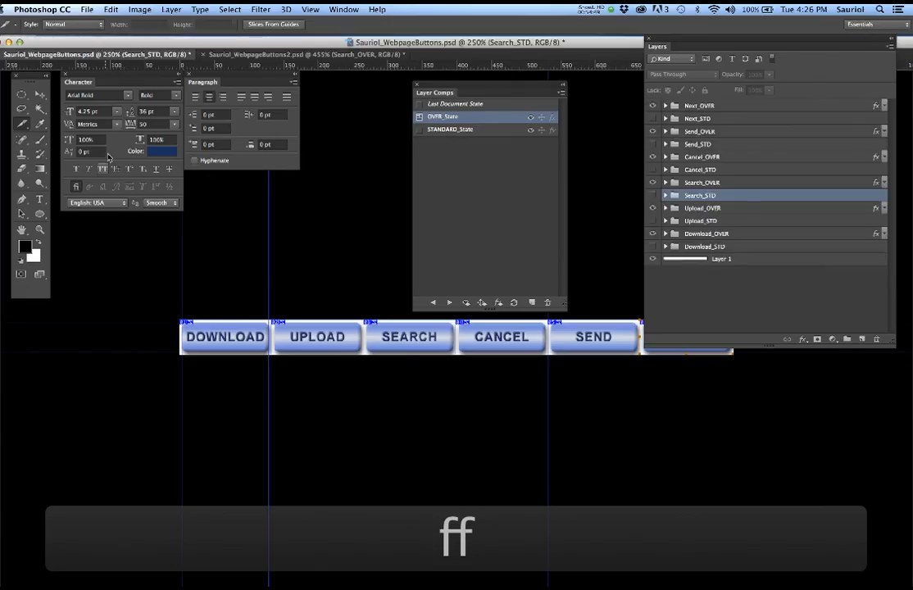
{"action": "left_click_drag", "start_coordinate": [168, 45], "coordinate": [912, 135]}
{"action": "left_click", "coordinate": [496, 422]}
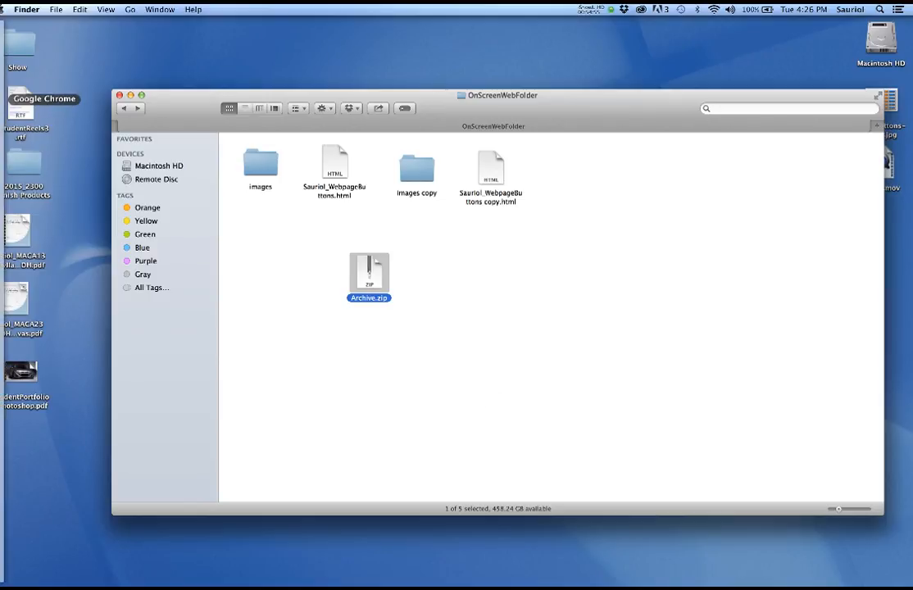
- Open the Dropbox folder from the Dropbox menu-bar item and move its window aside
{"action": "left_click", "coordinate": [624, 9]}
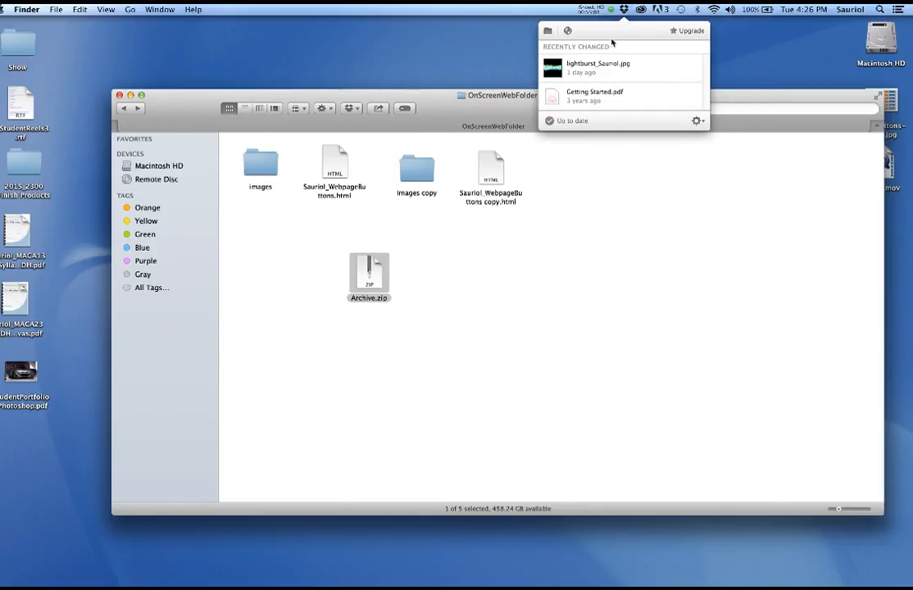
{"action": "left_click", "coordinate": [547, 30]}
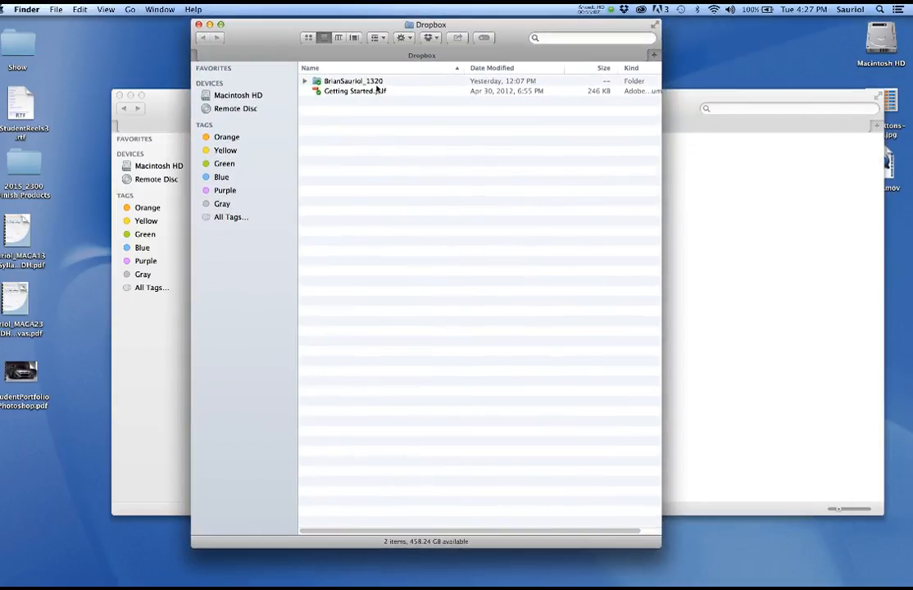
{"action": "left_click_drag", "start_coordinate": [269, 45], "coordinate": [912, 56]}
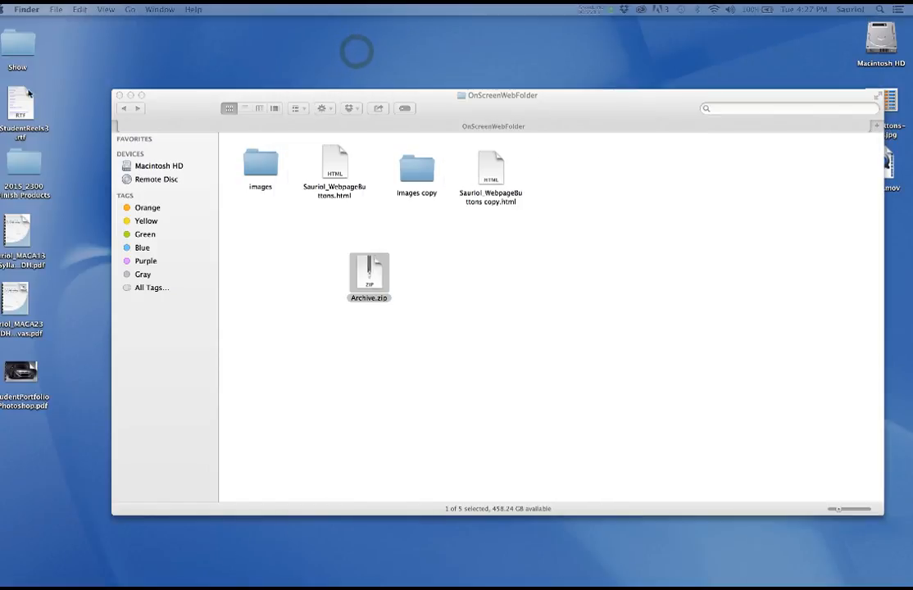
- In Safari, Google 'dropbox' and follow the ad's Sign In link
{"action": "mouse_move", "coordinate": [1, 110]}
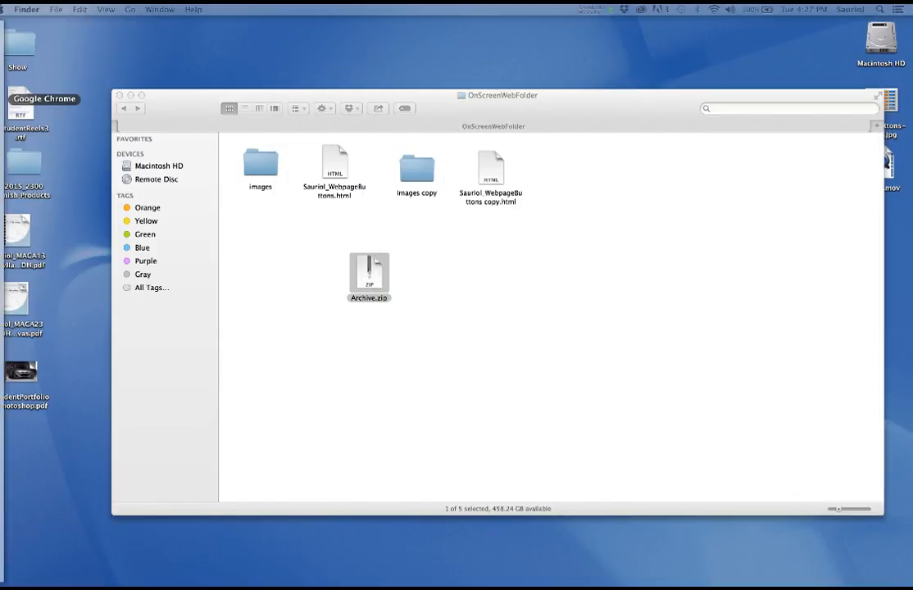
{"action": "left_click", "coordinate": [3, 109]}
{"action": "left_click", "coordinate": [335, 36]}
{"action": "type", "text": "dropbo"}
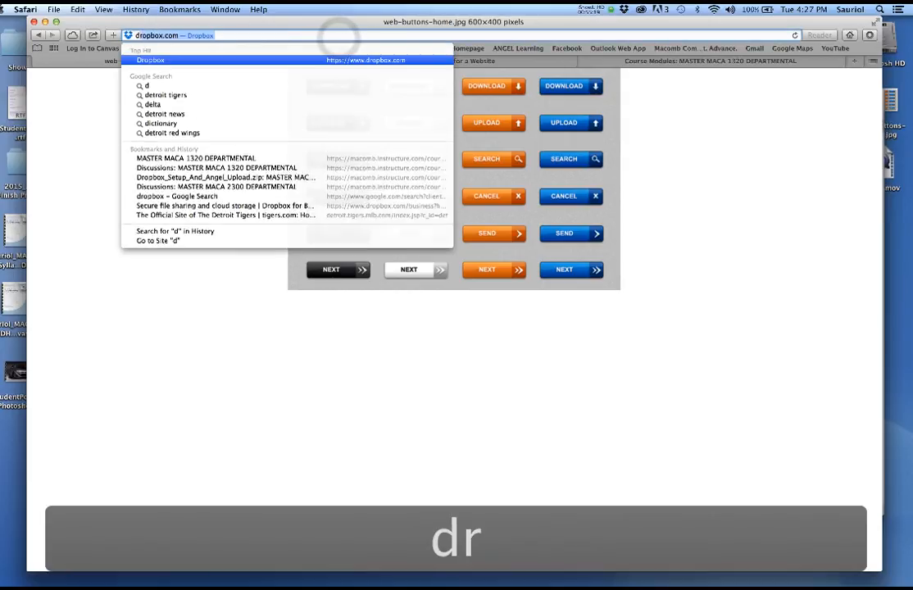
{"action": "type", "text": "x"}
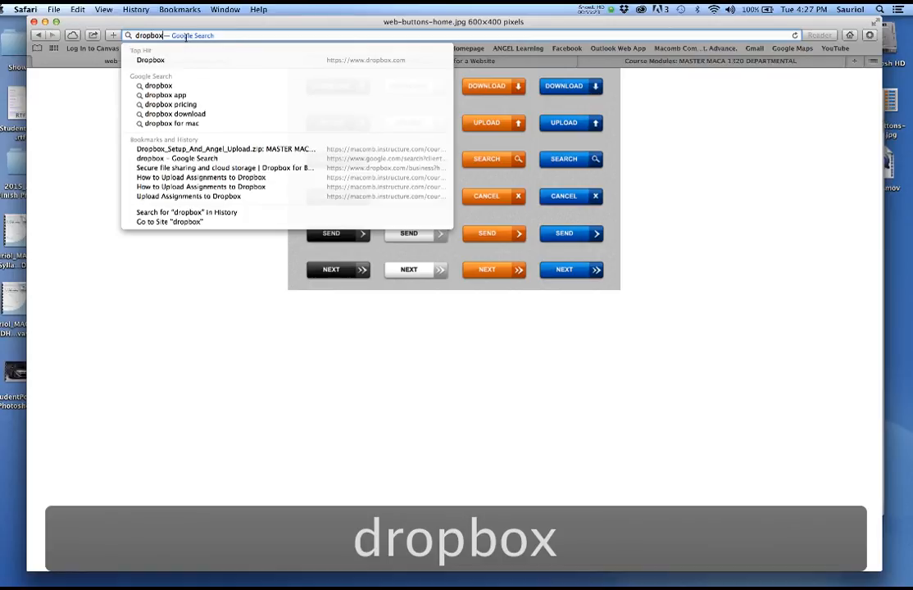
{"action": "left_click", "coordinate": [162, 85]}
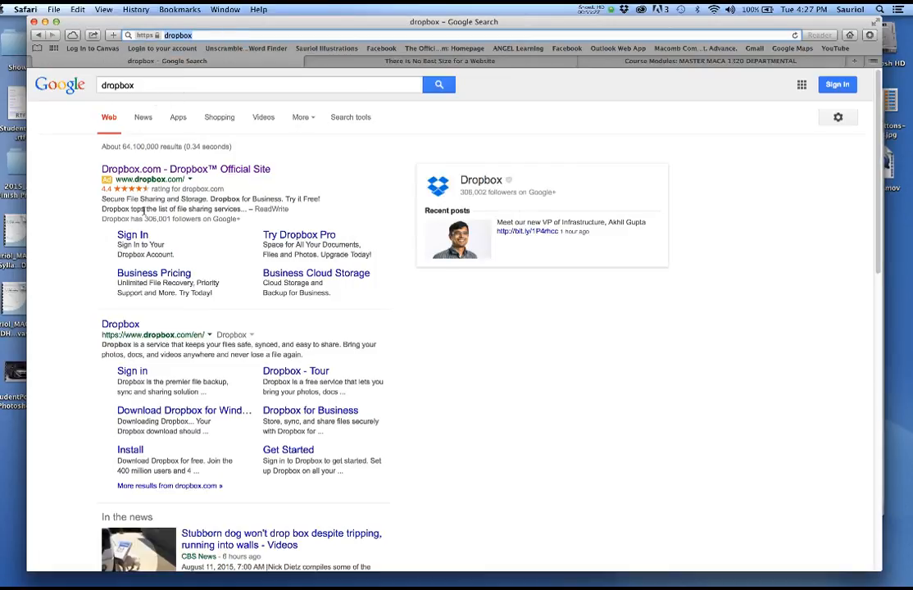
{"action": "left_click", "coordinate": [131, 235]}
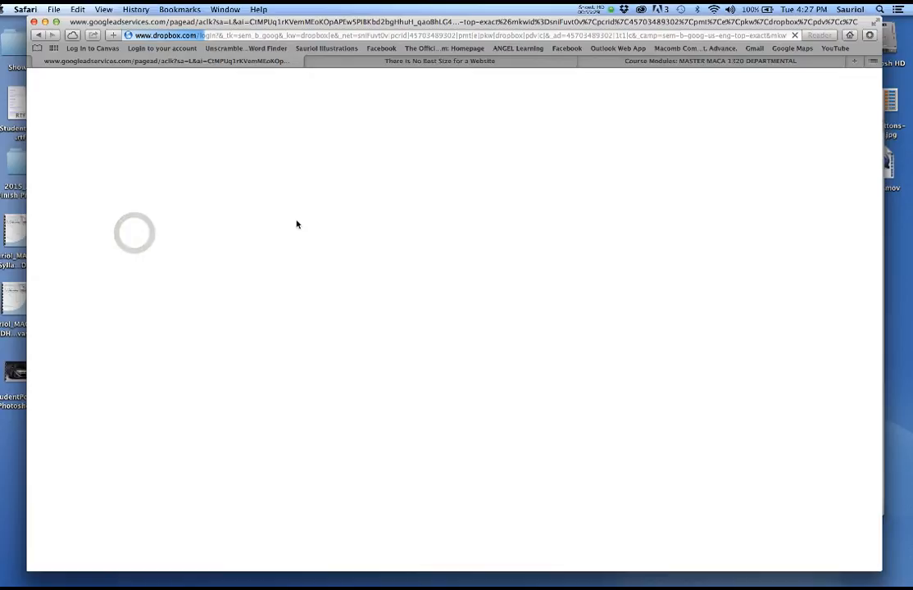
- Enter the account e-mail in the Dropbox Log in form's Email field, correcting a typo
{"action": "left_click", "coordinate": [470, 216]}
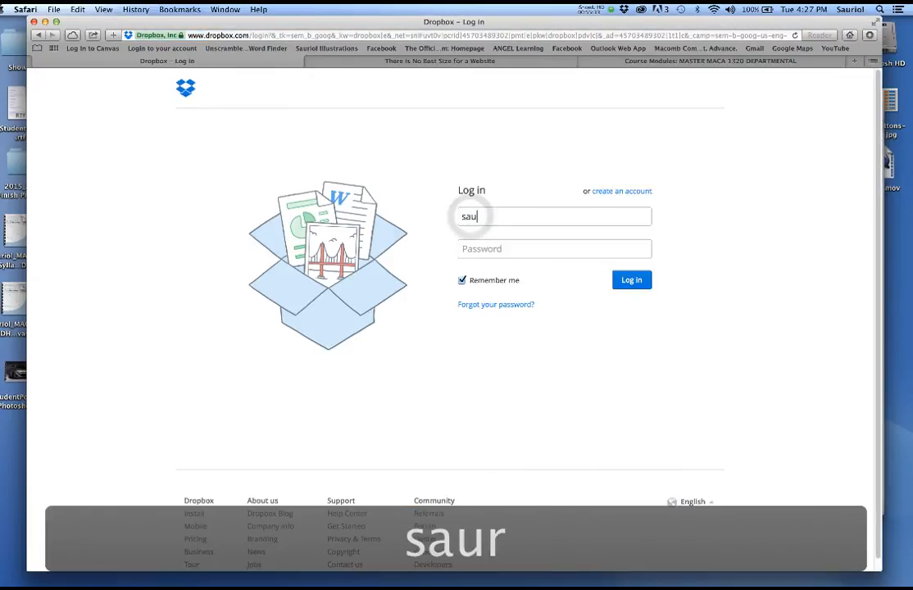
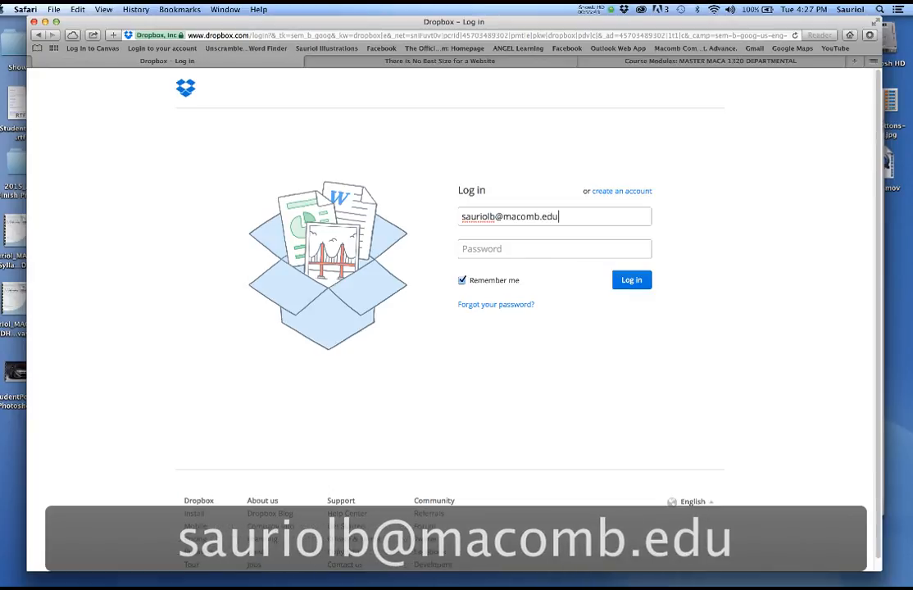
{"action": "left_click", "coordinate": [467, 249]}
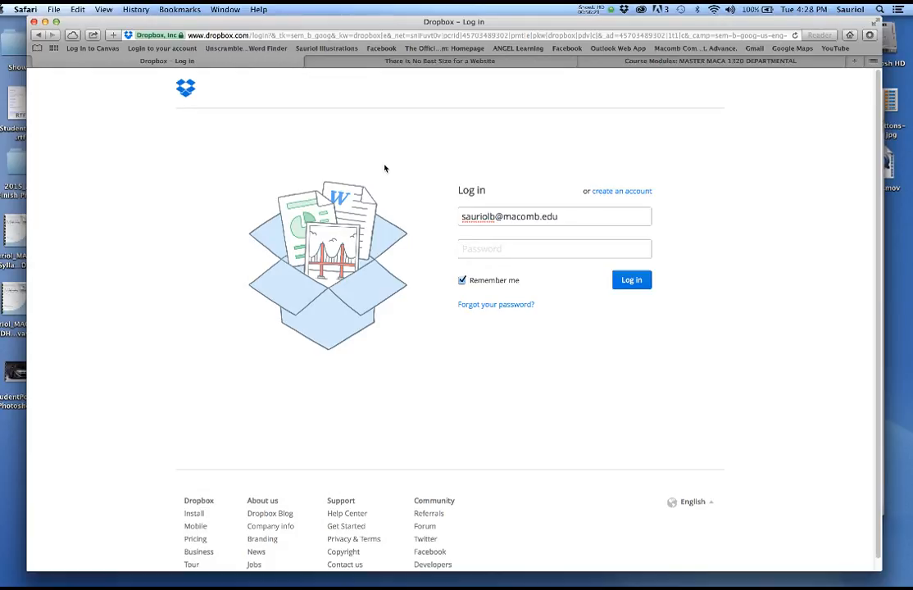
{"action": "left_click_drag", "start_coordinate": [562, 217], "coordinate": [437, 216]}
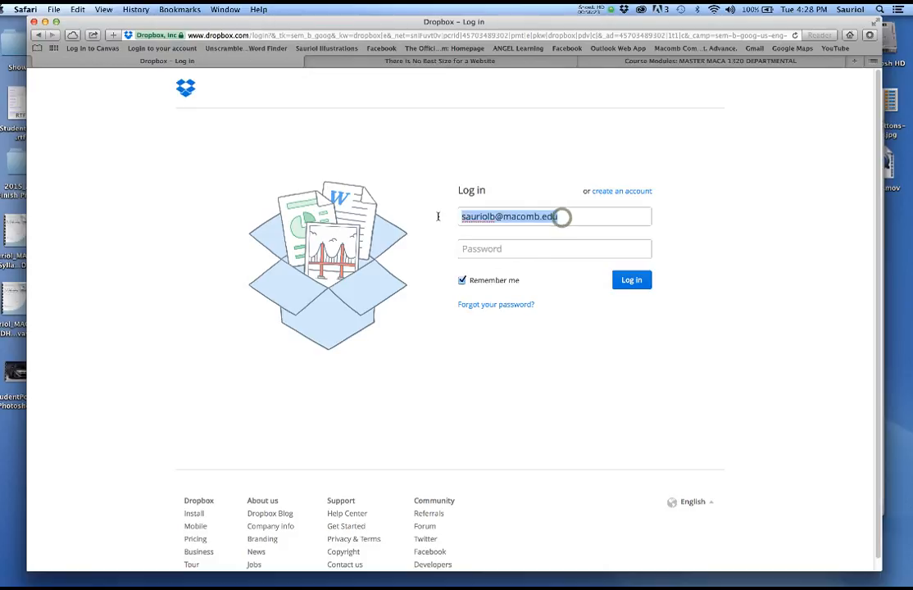